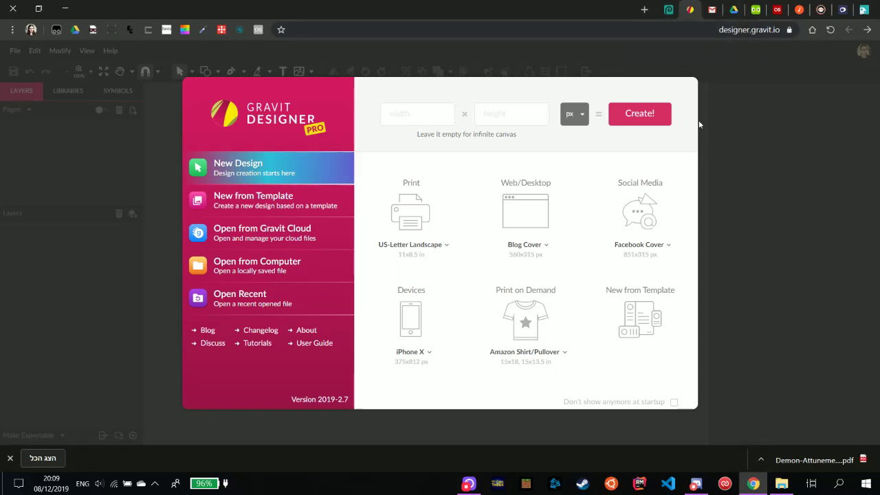
Dismiss the downloads notice, then create a blank untitled design and close it again.
{"action": "left_click", "coordinate": [10, 458]}
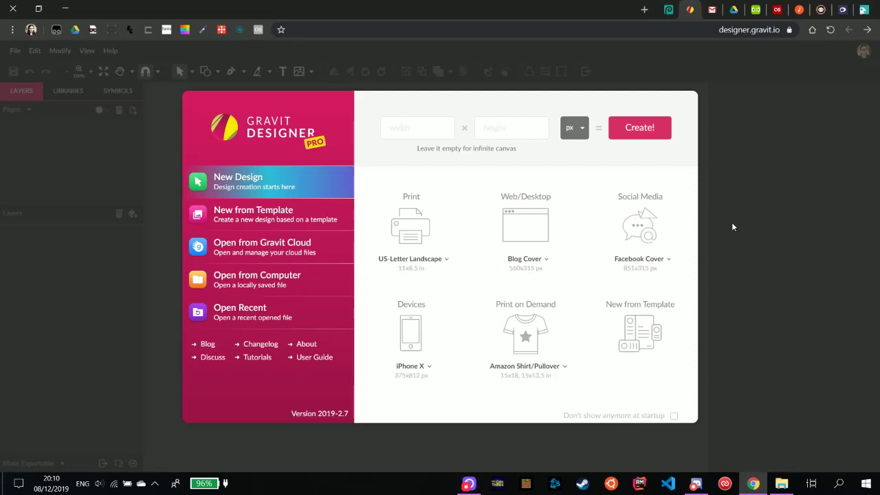
{"action": "left_click", "coordinate": [636, 127]}
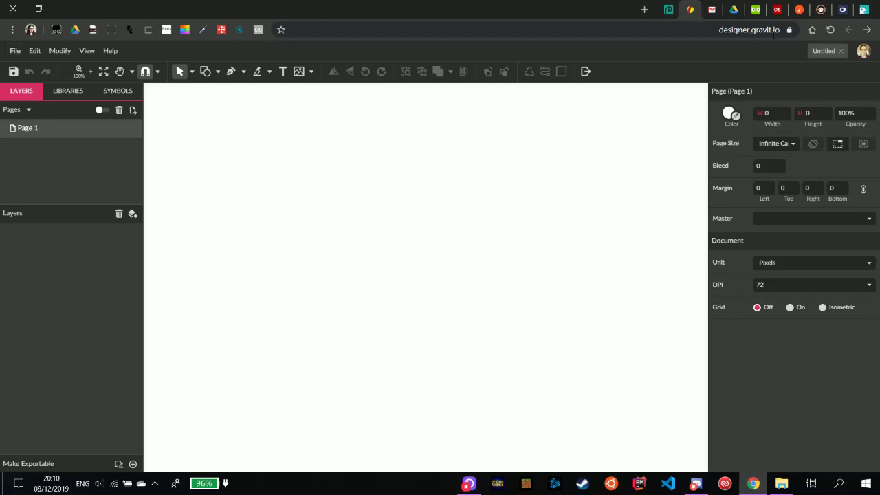
{"action": "left_click", "coordinate": [840, 50]}
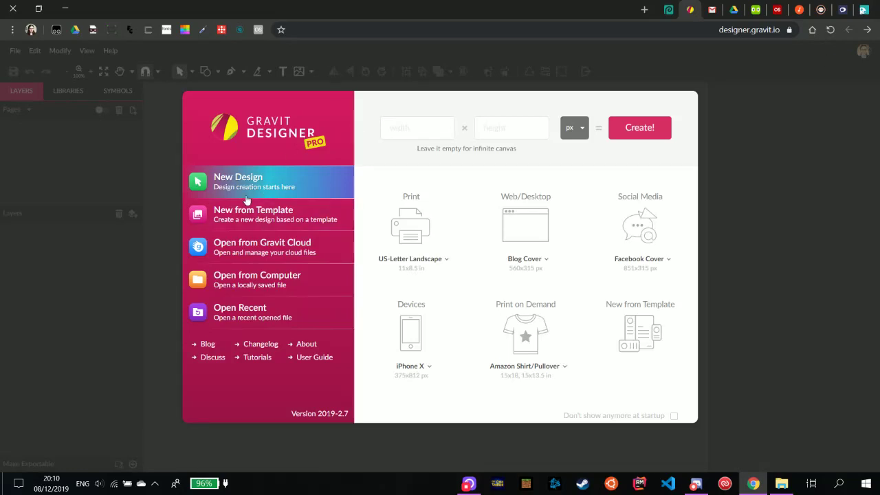
Open the Sigil Template design from Gravit Cloud.
{"action": "left_click", "coordinate": [243, 249]}
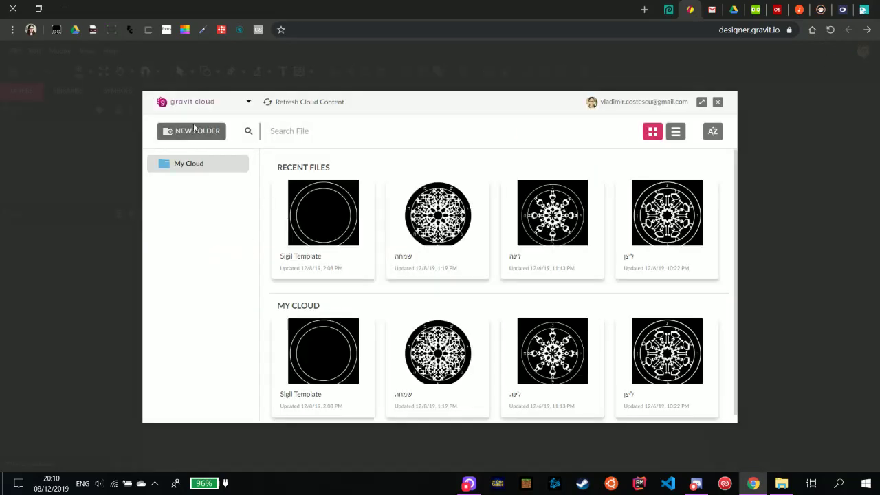
{"action": "left_click", "coordinate": [323, 215]}
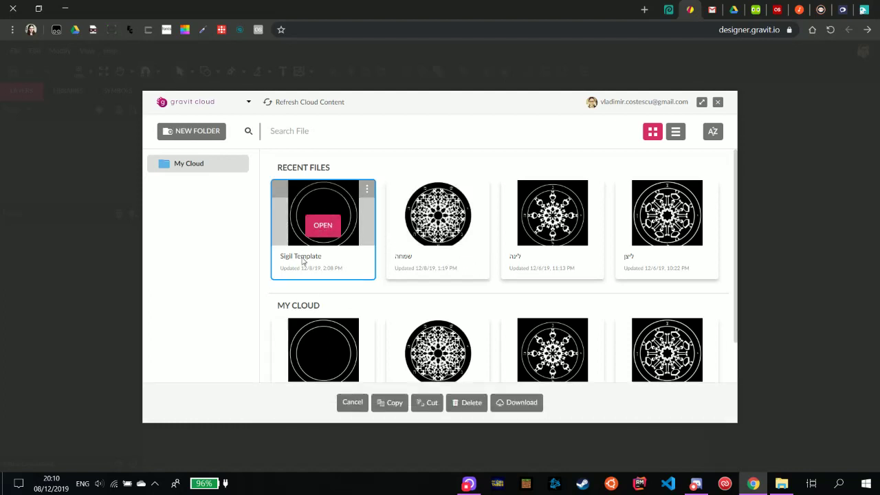
{"action": "left_click", "coordinate": [326, 227]}
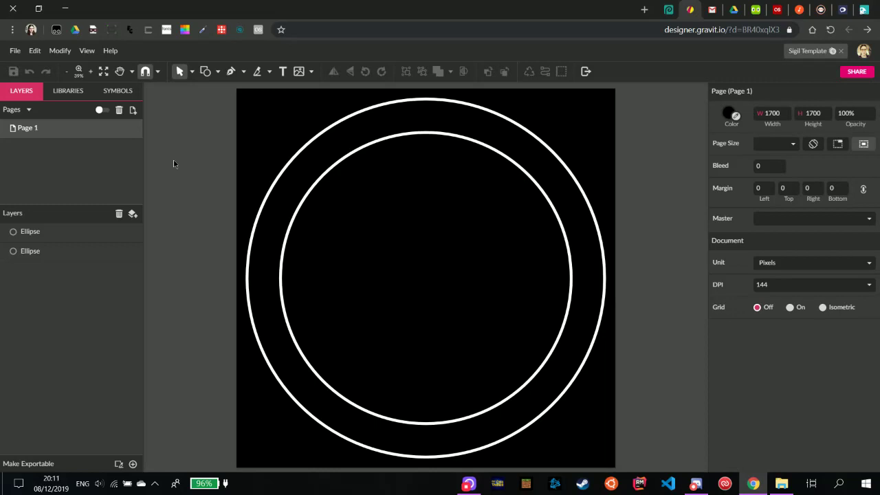
Choose the Text tool with a white #FFFFFF fill.
{"action": "left_click", "coordinate": [283, 71]}
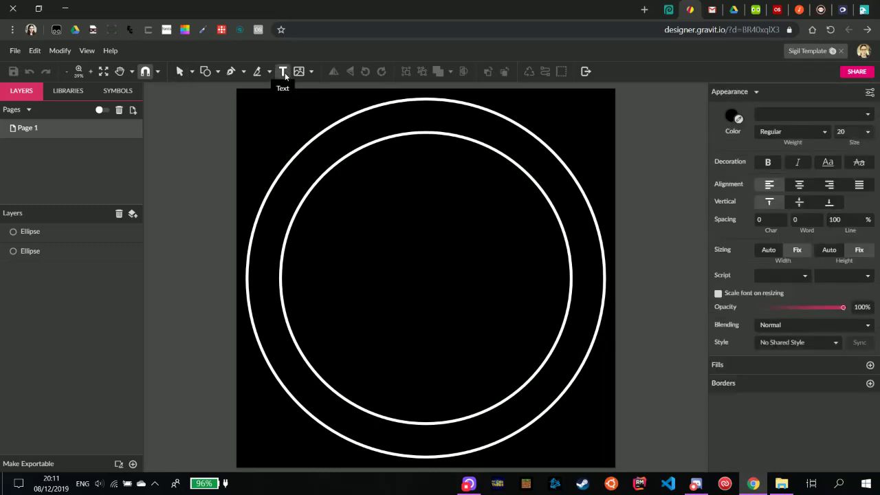
{"action": "left_click", "coordinate": [729, 116]}
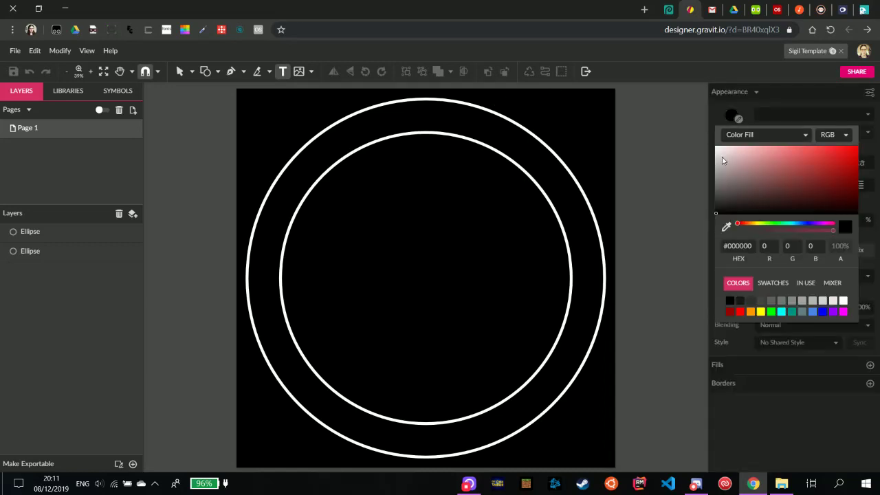
{"action": "left_click_drag", "start_coordinate": [722, 157], "coordinate": [716, 146]}
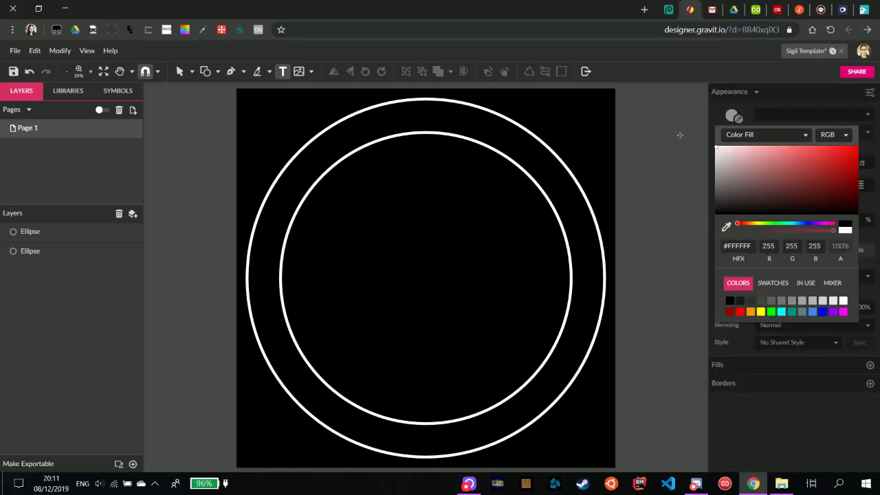
{"action": "left_click", "coordinate": [727, 120]}
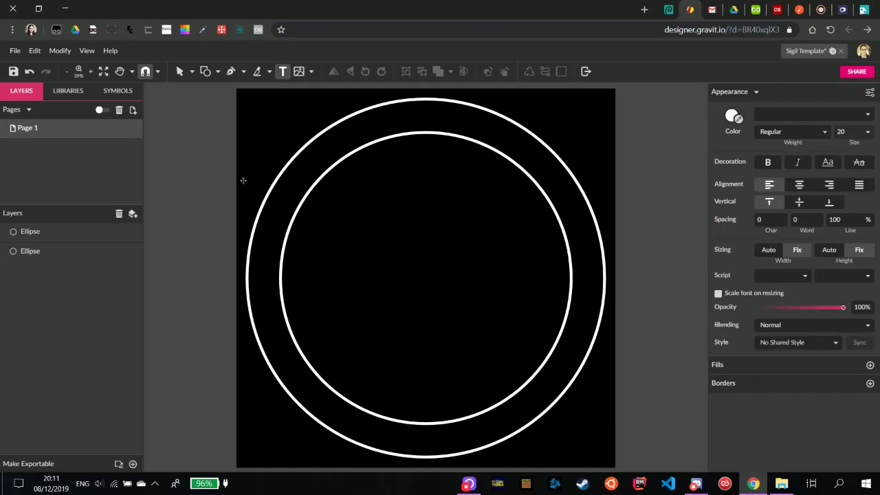
Type the Hebrew phrase 'אני מרגישה טוב' at the circles' centre.
{"action": "left_click", "coordinate": [426, 278]}
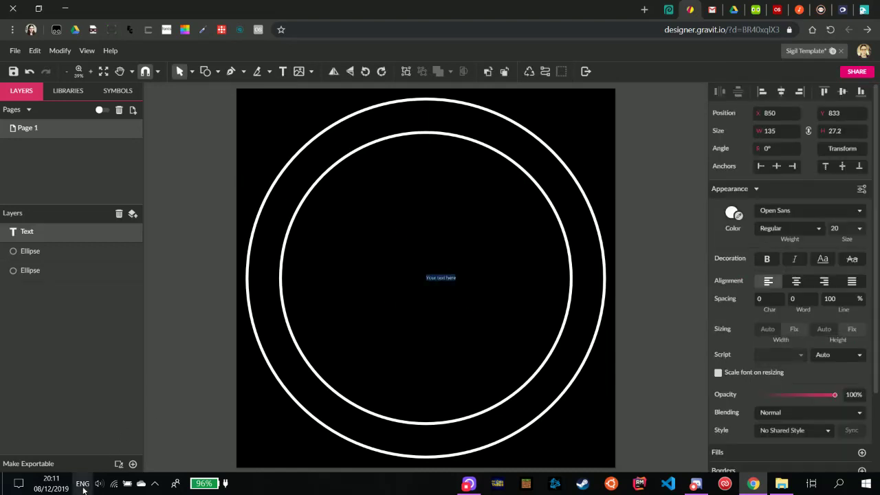
{"action": "key", "text": "super+space"}
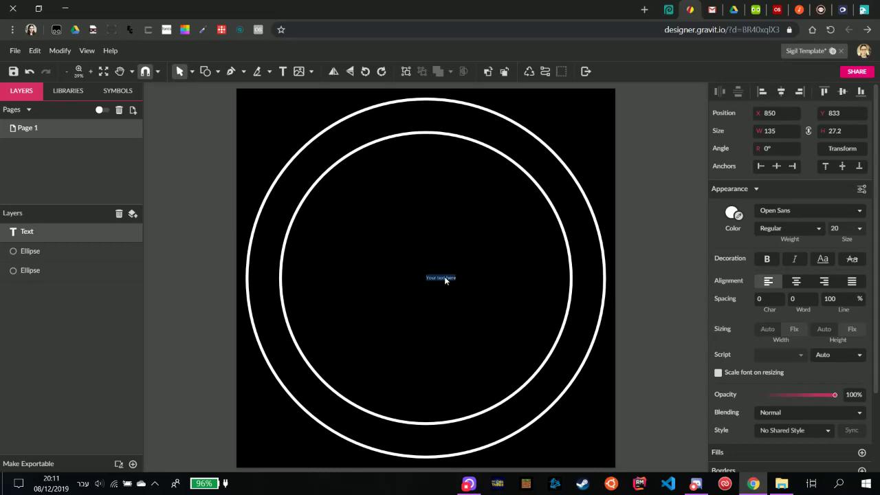
{"action": "type", "text": "ש"}
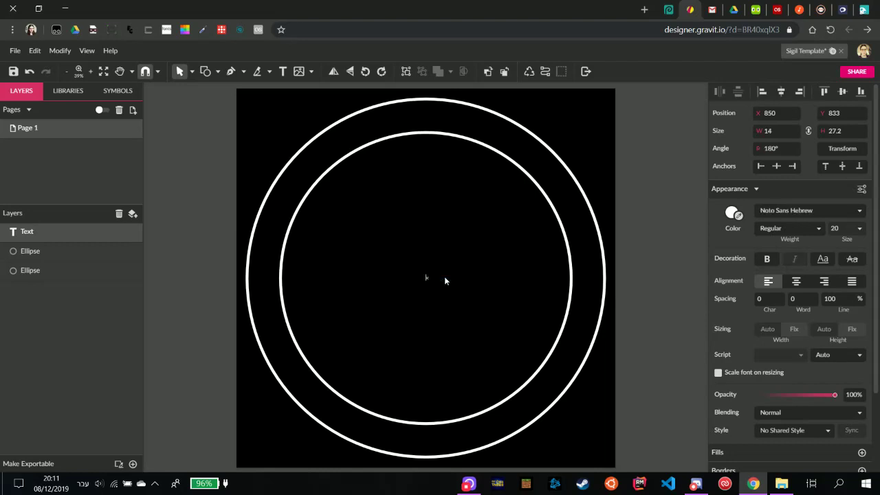
{"action": "type", "text": "ר"}
{"action": "type", "text": "ו"}
{"action": "type", "text": "ול"}
{"action": "type", "text": " ס"}
{"action": "type", "text": "ור"}
{"action": "type", "text": "גיש"}
{"action": "key", "text": "BackSpace"}
{"action": "type", "text": "סב"}
{"action": "key", "text": "Escape"}
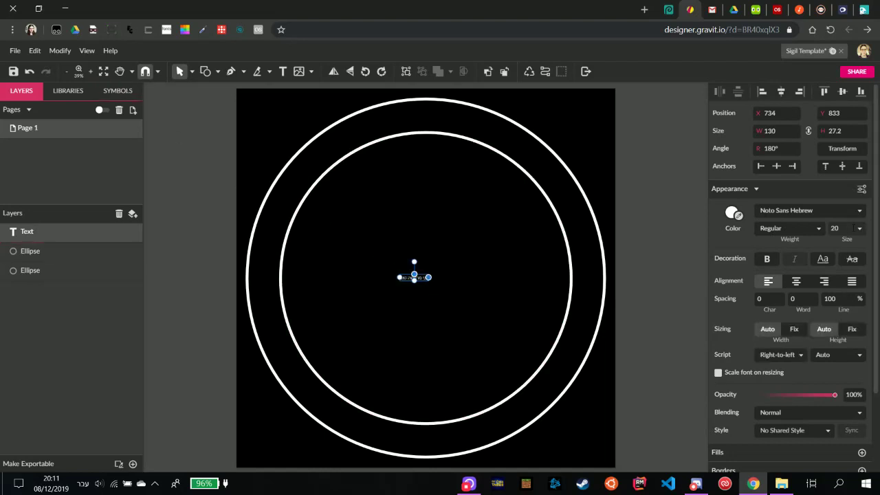
Set the phrase's font size to 130 and centre it inside the circles.
{"action": "left_click", "coordinate": [854, 228]}
{"action": "type", "text": "130"}
{"action": "key", "text": "Return"}
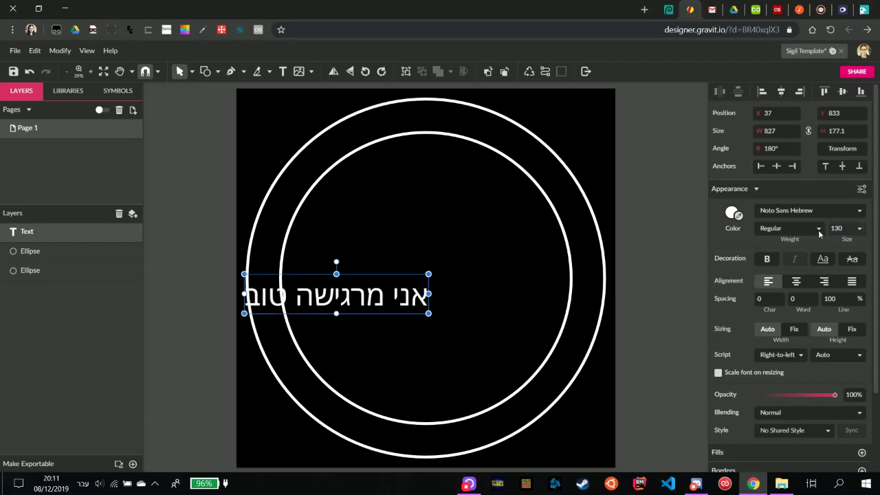
{"action": "left_click_drag", "start_coordinate": [363, 301], "coordinate": [459, 282]}
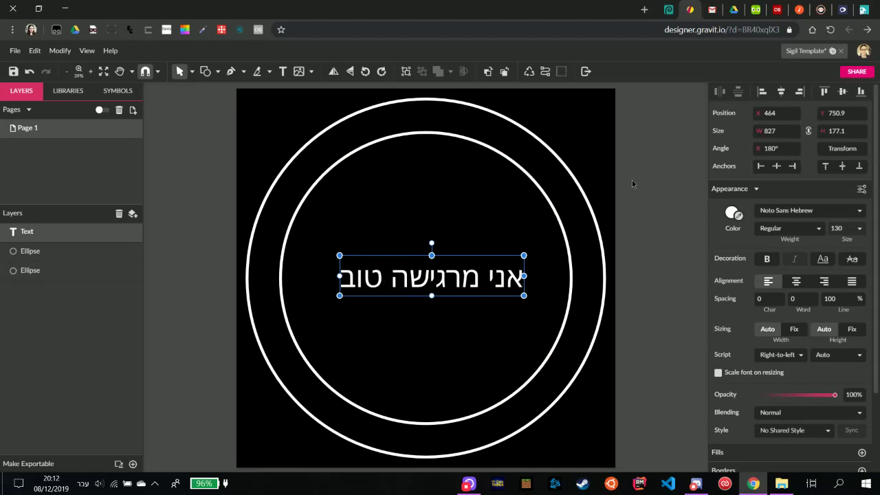
Change the phrase's font from Noto Sans Hebrew to Frank Ruhl Libre from the Web Fonts list.
{"action": "left_click", "coordinate": [863, 211]}
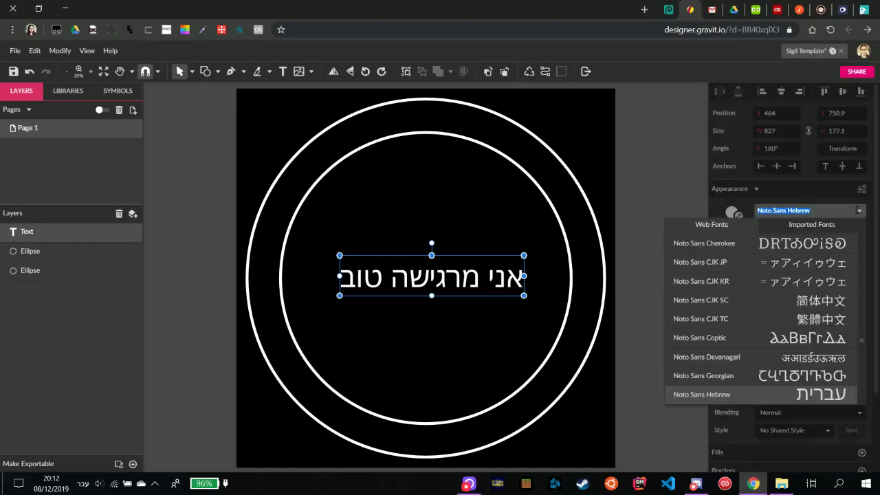
{"action": "scroll", "coordinate": [786, 315], "scroll_direction": "up", "scroll_amount": 2}
{"action": "scroll", "coordinate": [786, 314], "scroll_direction": "up", "scroll_amount": 3}
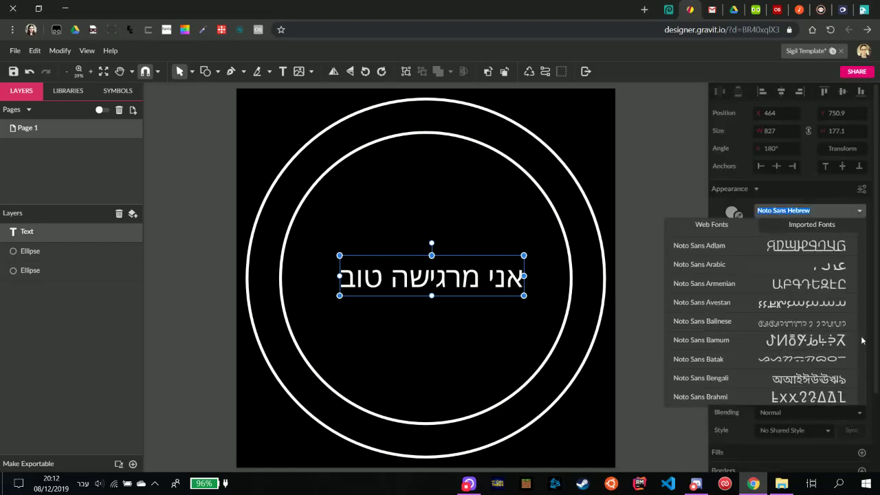
{"action": "left_click_drag", "start_coordinate": [861, 339], "coordinate": [862, 290]}
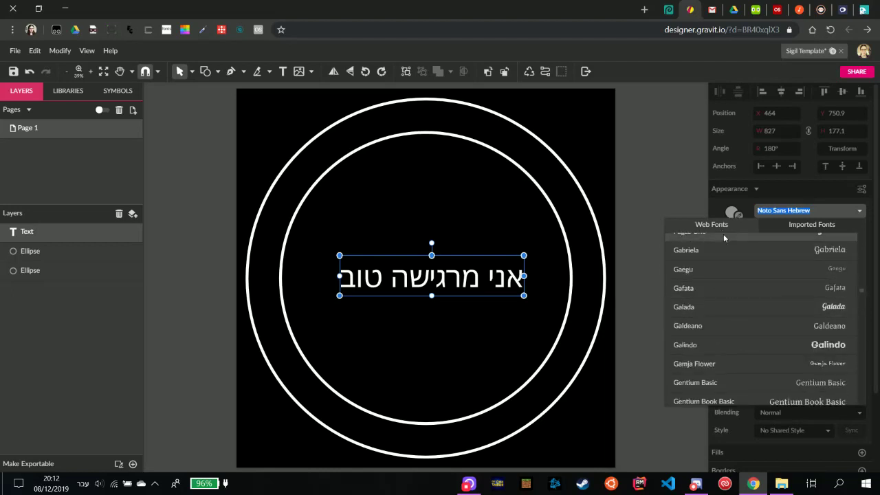
{"action": "scroll", "coordinate": [820, 314], "scroll_direction": "up", "scroll_amount": 4}
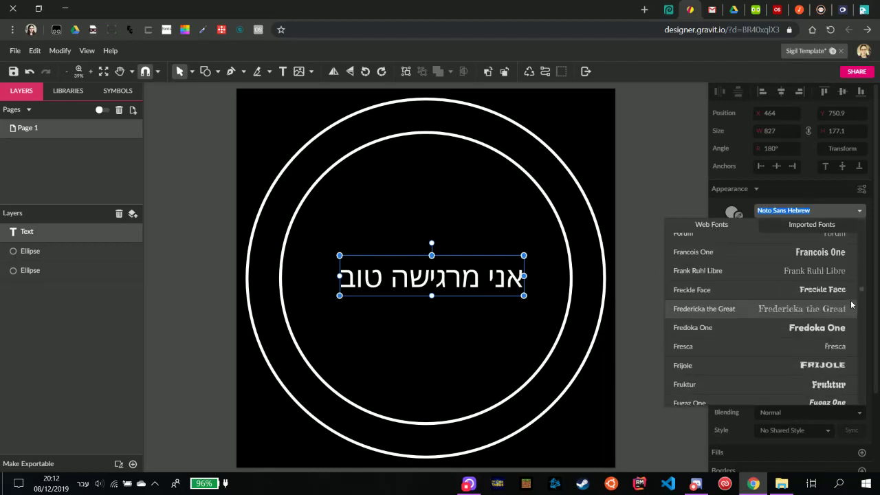
{"action": "left_click", "coordinate": [739, 270]}
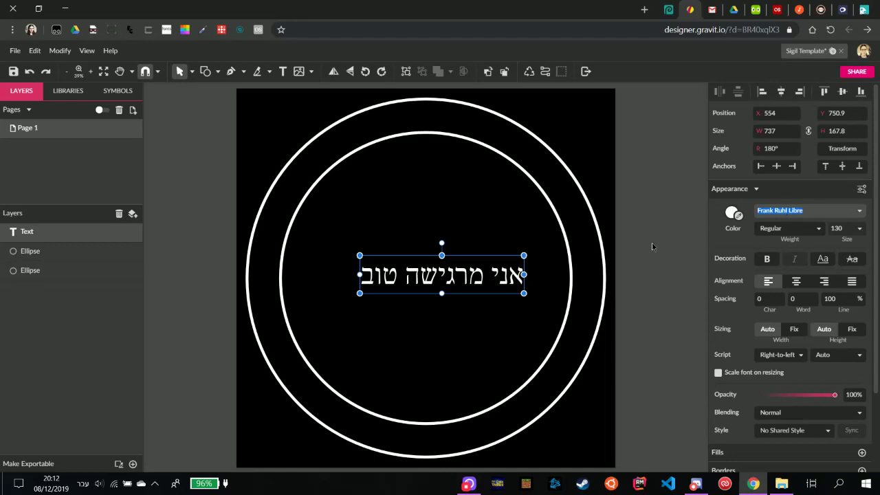
Duplicate the phrase with Ctrl+D, hide the copy, and reposition the visible phrase.
{"action": "right_click", "coordinate": [476, 279]}
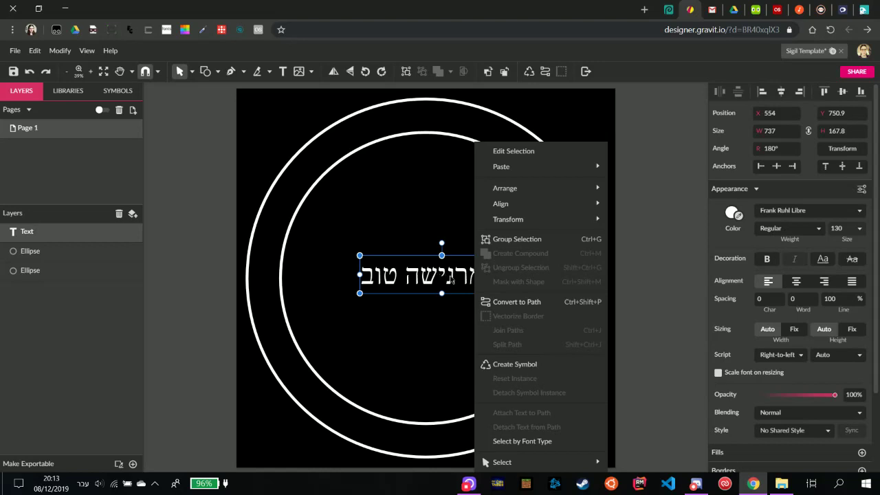
{"action": "left_click", "coordinate": [454, 280]}
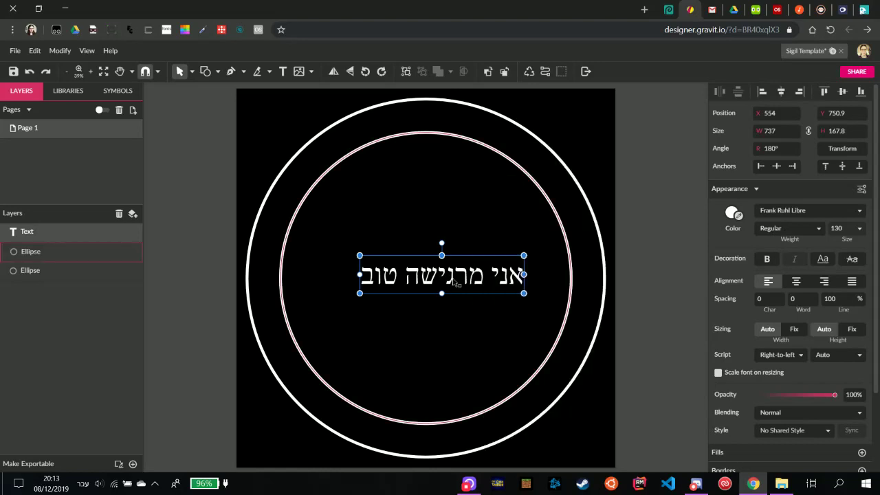
{"action": "key", "text": "ctrl+d"}
{"action": "left_click_drag", "start_coordinate": [467, 281], "coordinate": [465, 334]}
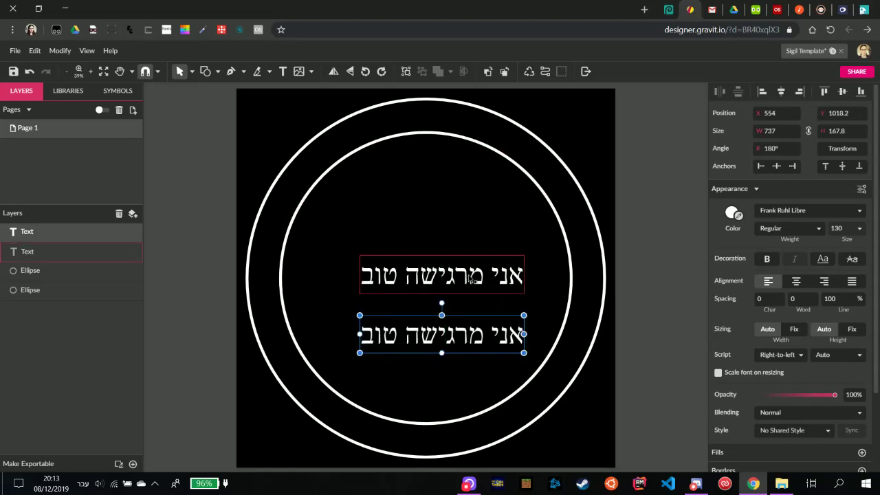
{"action": "left_click", "coordinate": [136, 233]}
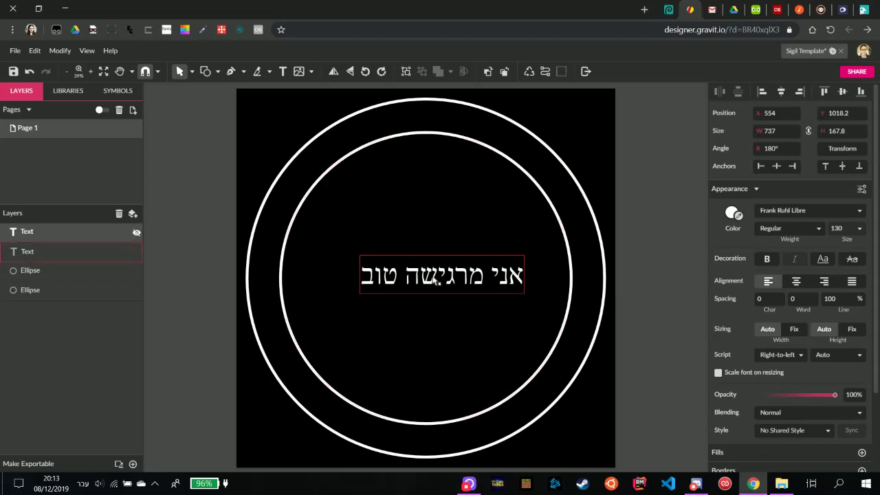
{"action": "left_click_drag", "start_coordinate": [435, 280], "coordinate": [418, 294]}
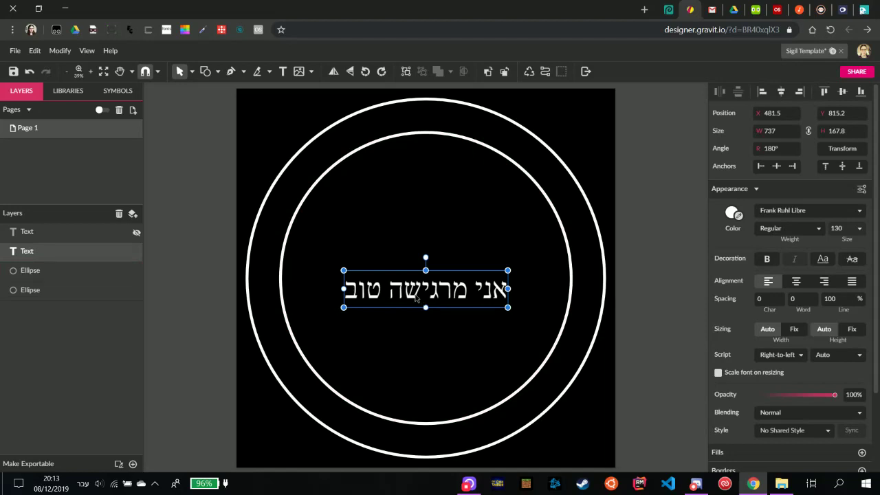
{"action": "left_click_drag", "start_coordinate": [415, 297], "coordinate": [451, 279]}
Convert the visible phrase to outlines and split it into separate letter paths.
{"action": "right_click", "coordinate": [457, 279]}
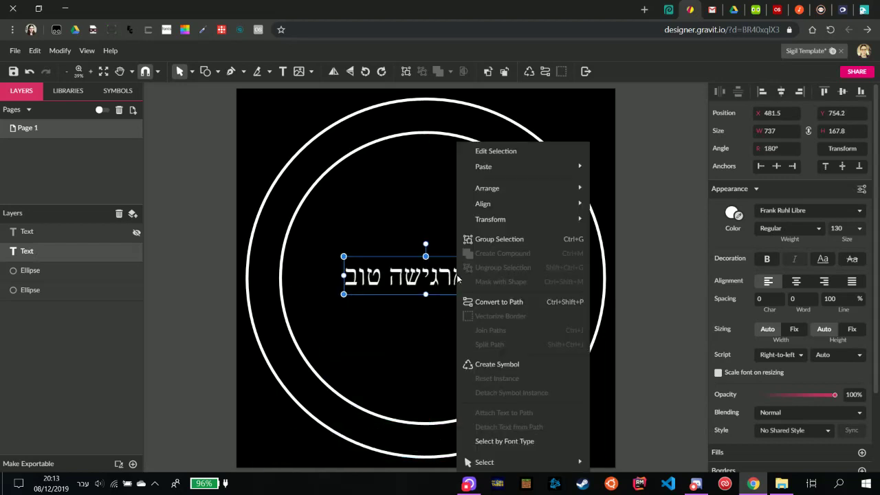
{"action": "left_click", "coordinate": [499, 302]}
{"action": "right_click", "coordinate": [492, 280]}
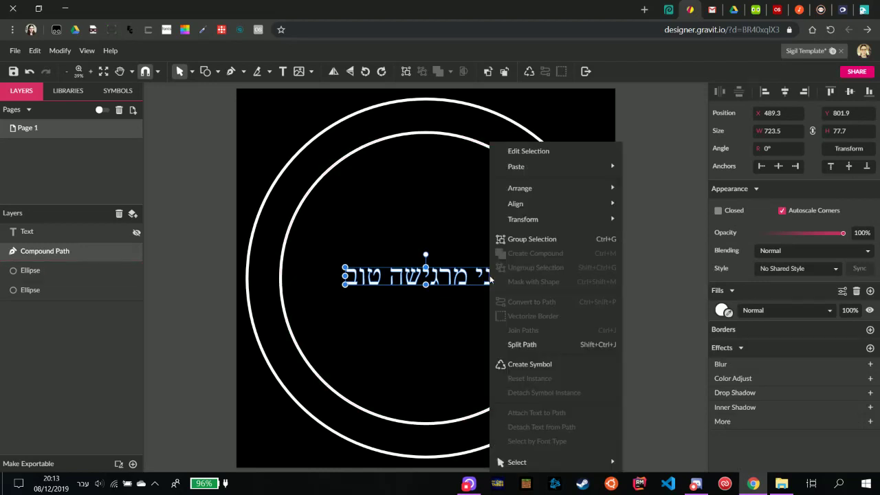
{"action": "left_click", "coordinate": [552, 349]}
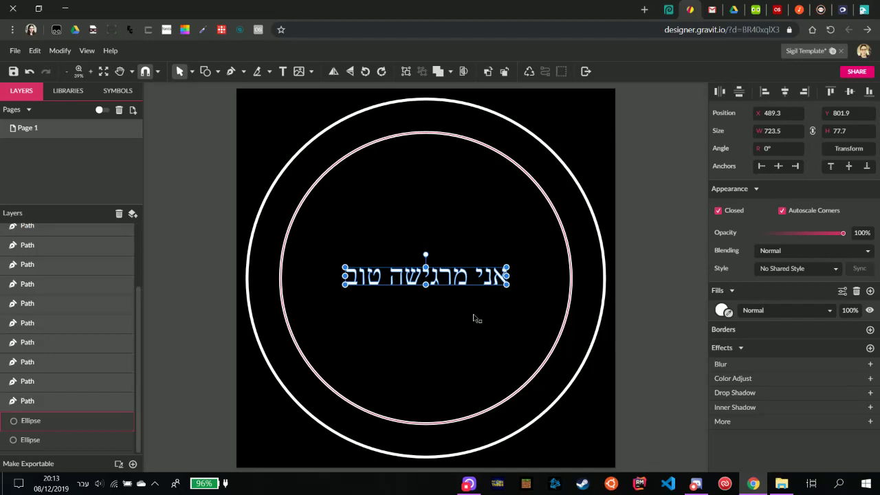
{"action": "left_click", "coordinate": [440, 308]}
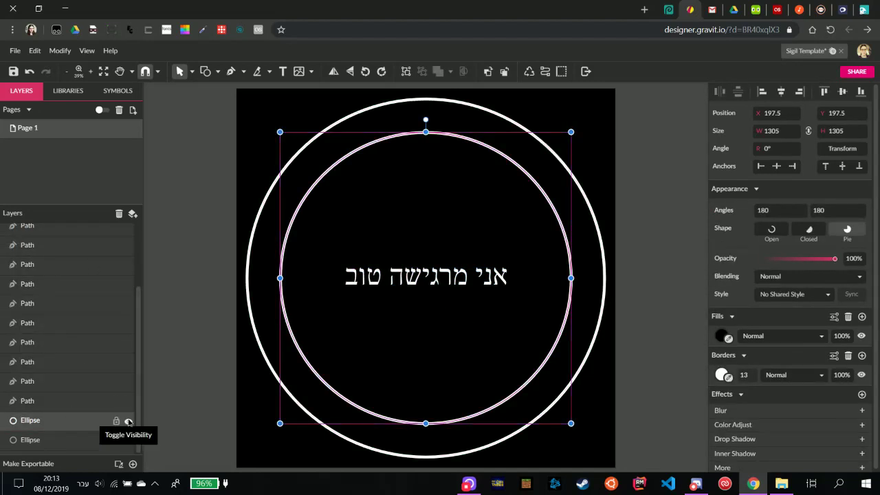
Hide the inner circle and delete the outer circle's solid fill.
{"action": "left_click", "coordinate": [128, 421]}
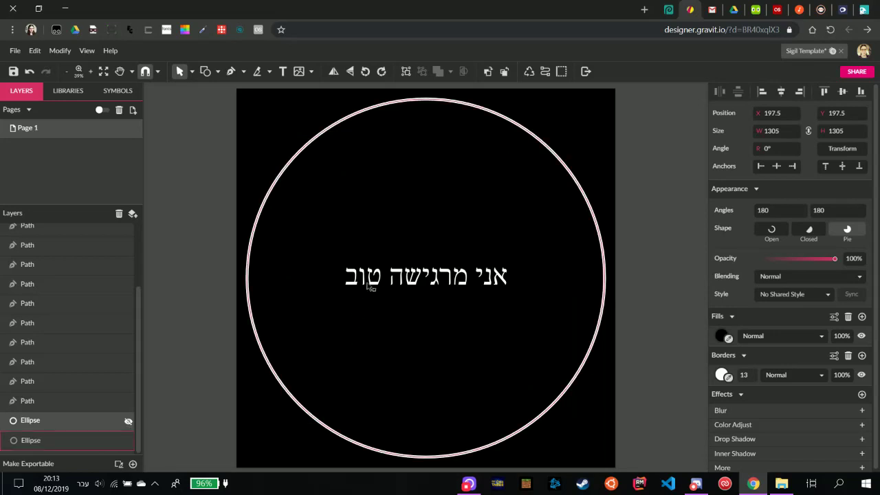
{"action": "left_click", "coordinate": [378, 308]}
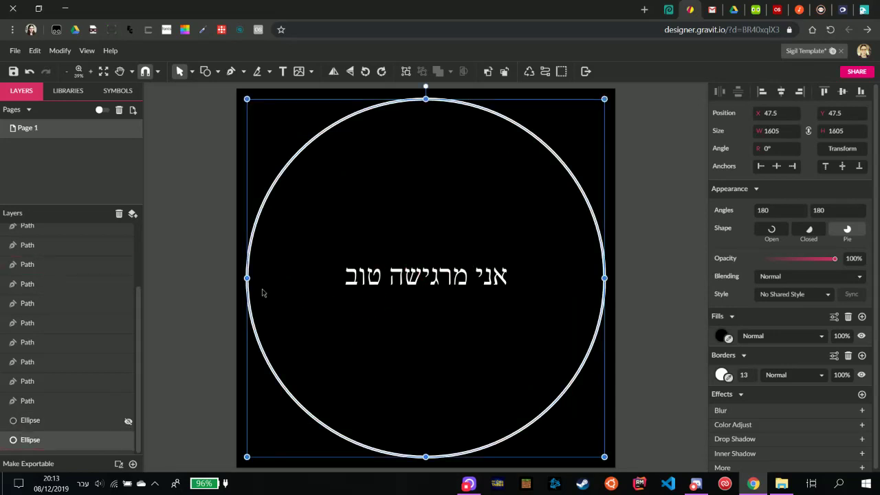
{"action": "left_click", "coordinate": [720, 336]}
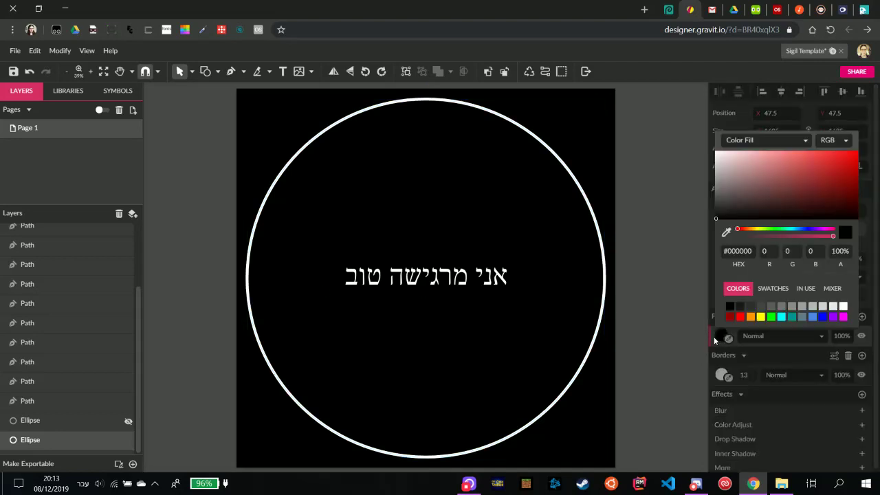
{"action": "left_click", "coordinate": [709, 336]}
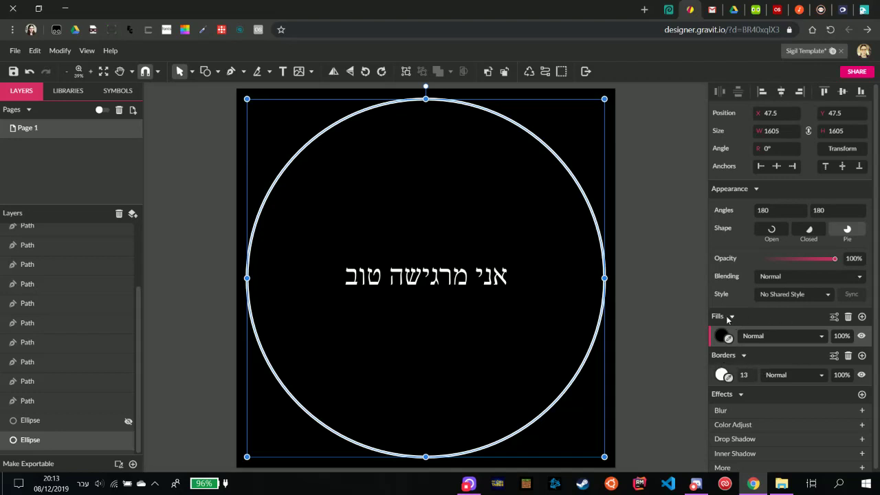
{"action": "left_click", "coordinate": [848, 317]}
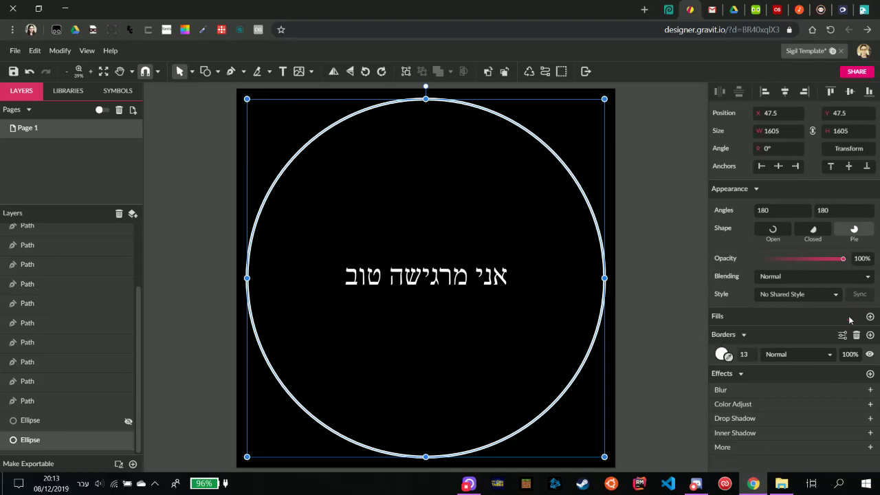
Unhide the inner circle and delete its solid fill as well.
{"action": "left_click", "coordinate": [128, 421]}
{"action": "left_click", "coordinate": [79, 420]}
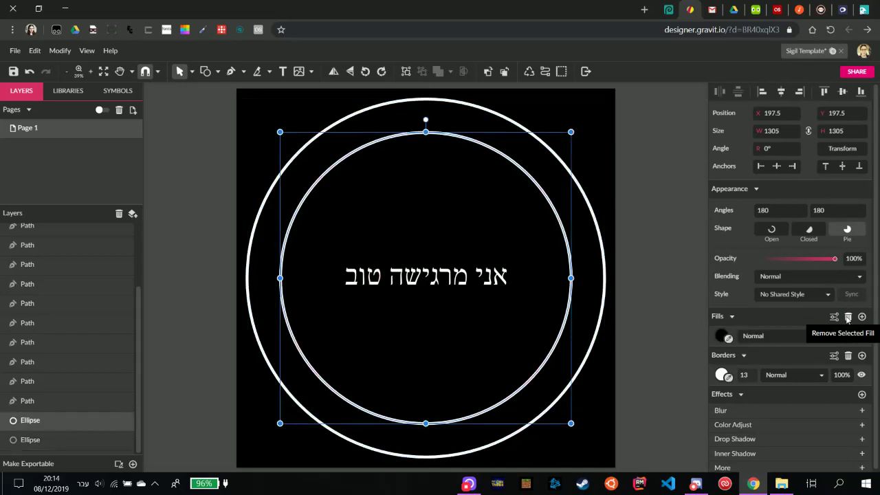
{"action": "left_click", "coordinate": [486, 333]}
{"action": "left_click", "coordinate": [485, 332]}
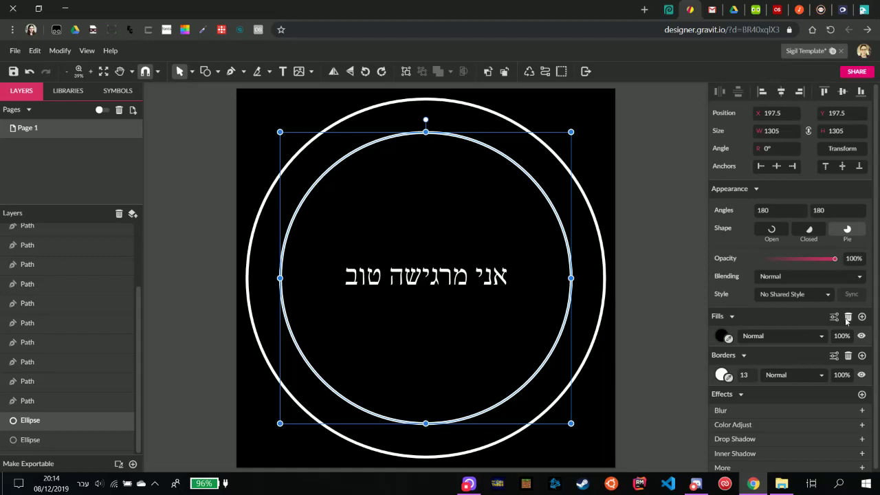
{"action": "left_click", "coordinate": [718, 335]}
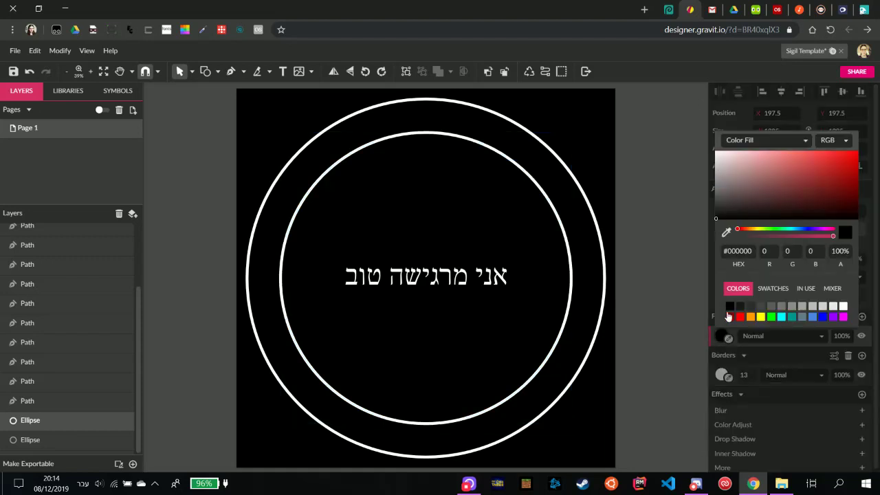
{"action": "left_click", "coordinate": [730, 335]}
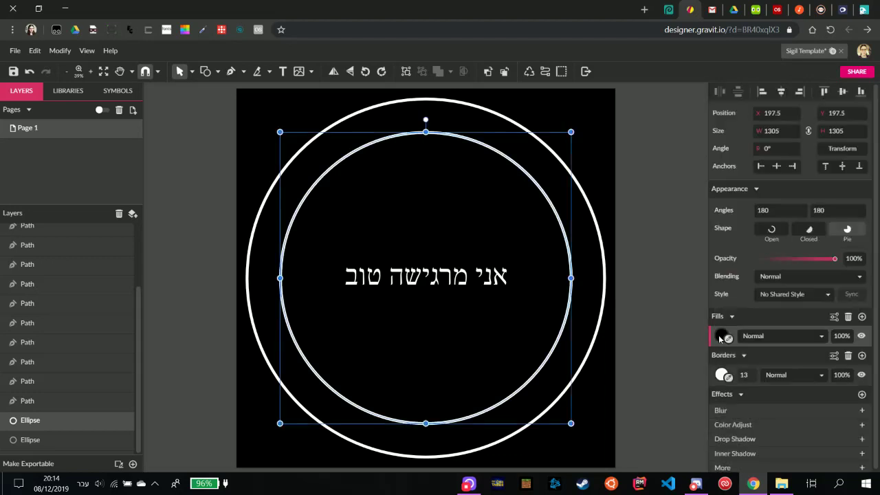
{"action": "left_click", "coordinate": [856, 317]}
{"action": "left_click", "coordinate": [619, 285]}
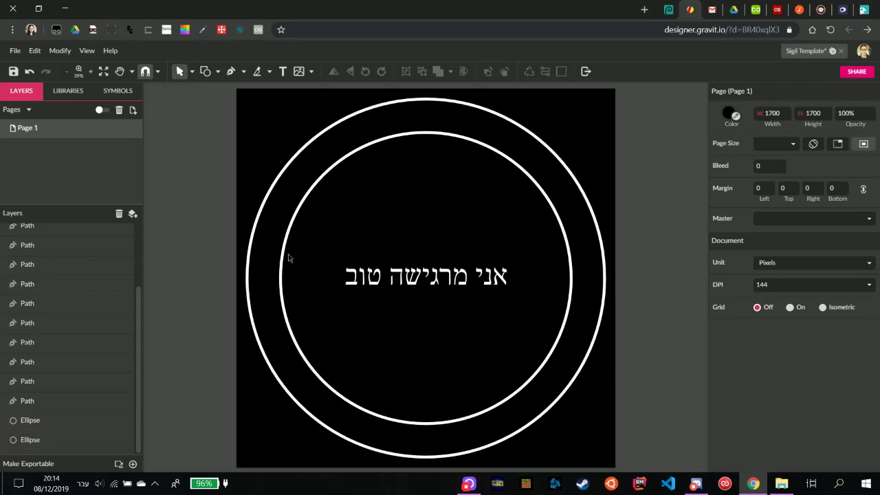
Merge the two pieces of ה into a compound shape and convert it to one path.
{"action": "left_click", "coordinate": [480, 275]}
{"action": "left_click", "coordinate": [412, 305]}
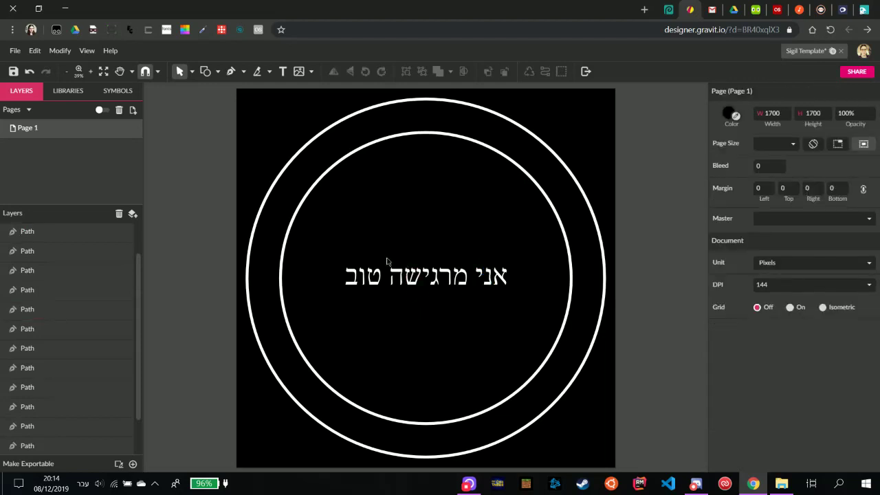
{"action": "left_click", "coordinate": [402, 296]}
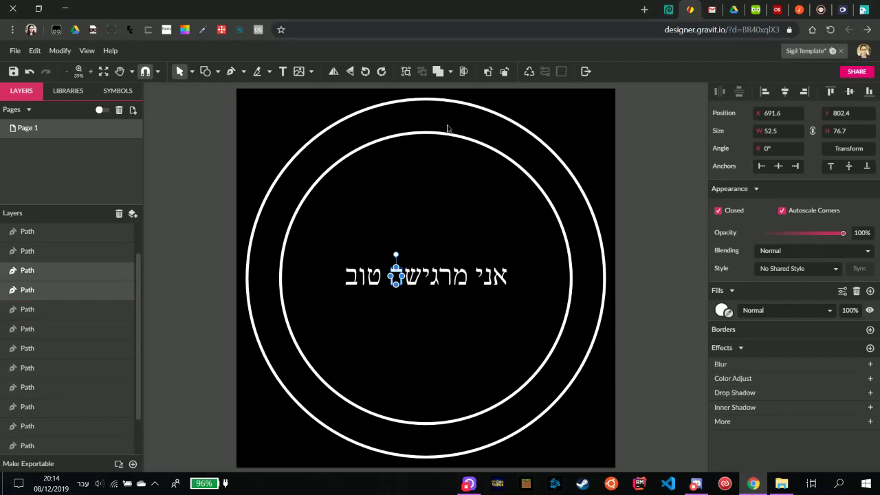
{"action": "left_click", "coordinate": [438, 72]}
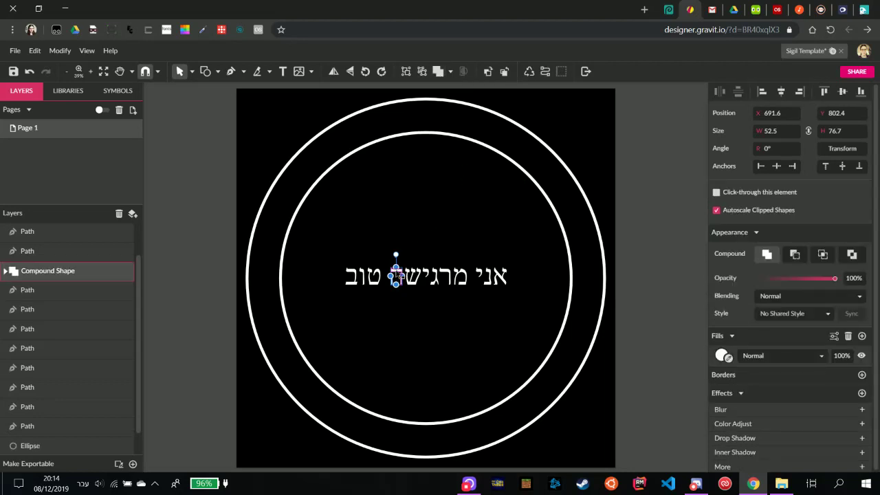
{"action": "right_click", "coordinate": [398, 276]}
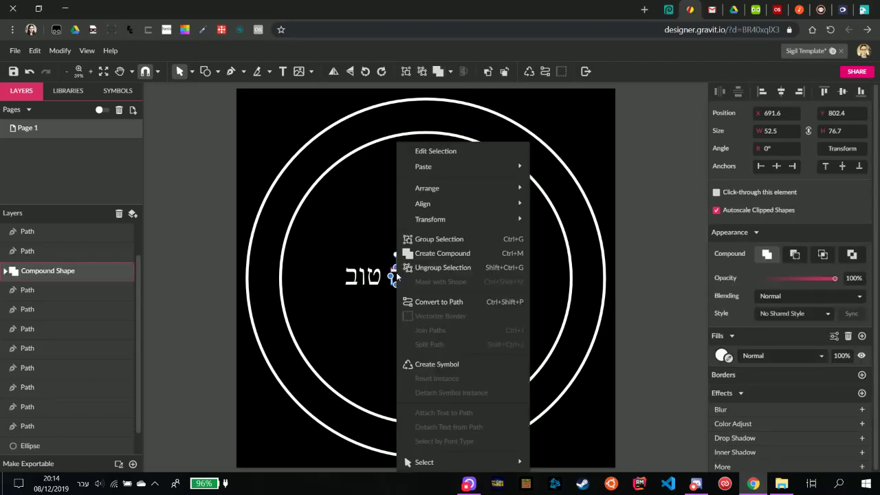
{"action": "left_click", "coordinate": [443, 302]}
Marquee-select all the Hebrew letter paths.
{"action": "left_click", "coordinate": [404, 334]}
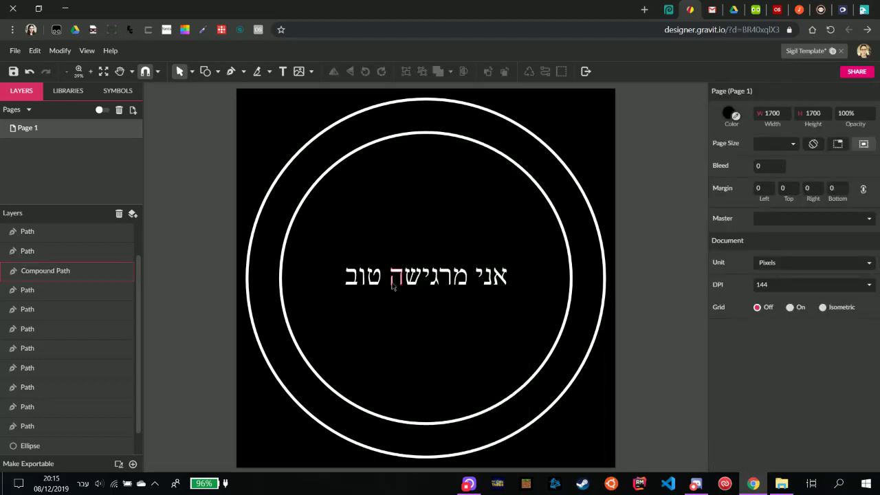
{"action": "left_click", "coordinate": [393, 287]}
{"action": "left_click", "coordinate": [396, 322]}
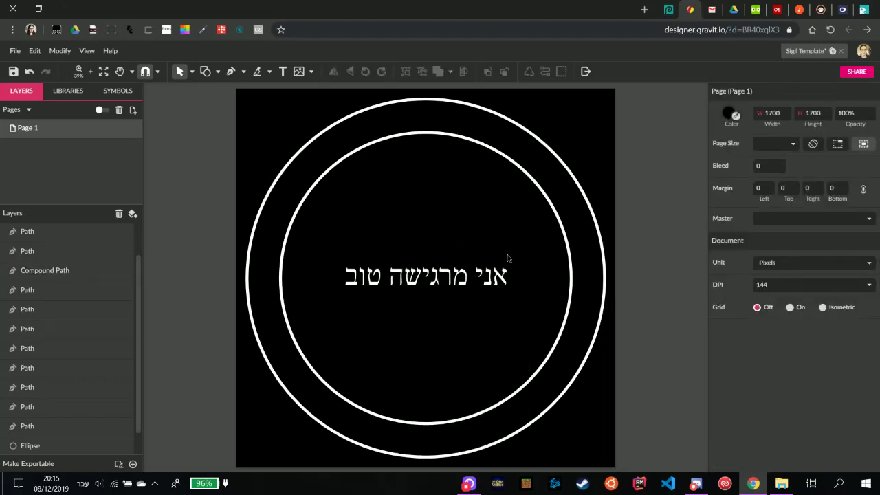
{"action": "left_click_drag", "start_coordinate": [521, 242], "coordinate": [447, 232]}
{"action": "left_click_drag", "start_coordinate": [515, 252], "coordinate": [339, 312]}
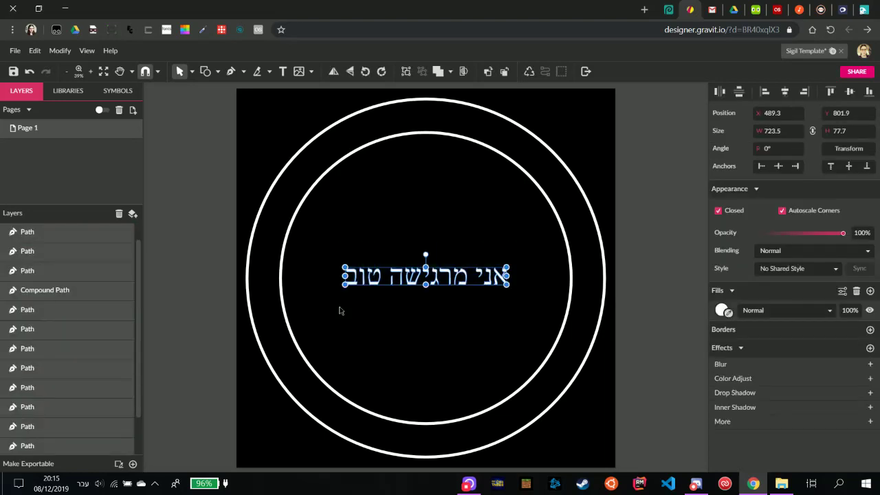
Group the letter paths with Ctrl+G, hide the group, and check its contents in Layers.
{"action": "key", "text": "ctrl+g"}
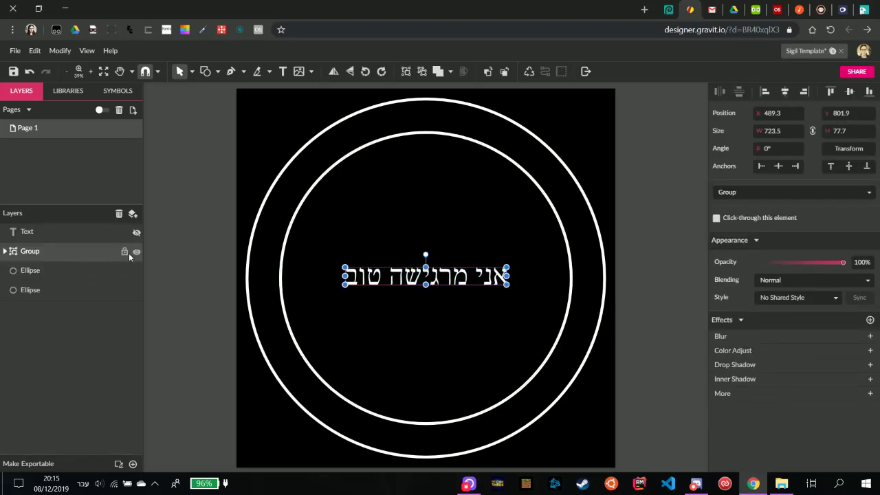
{"action": "left_click", "coordinate": [136, 252]}
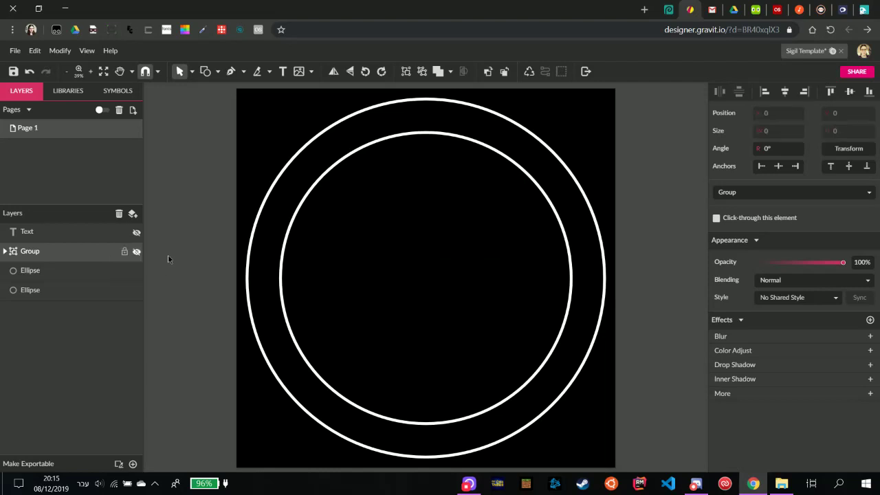
{"action": "left_click", "coordinate": [6, 252]}
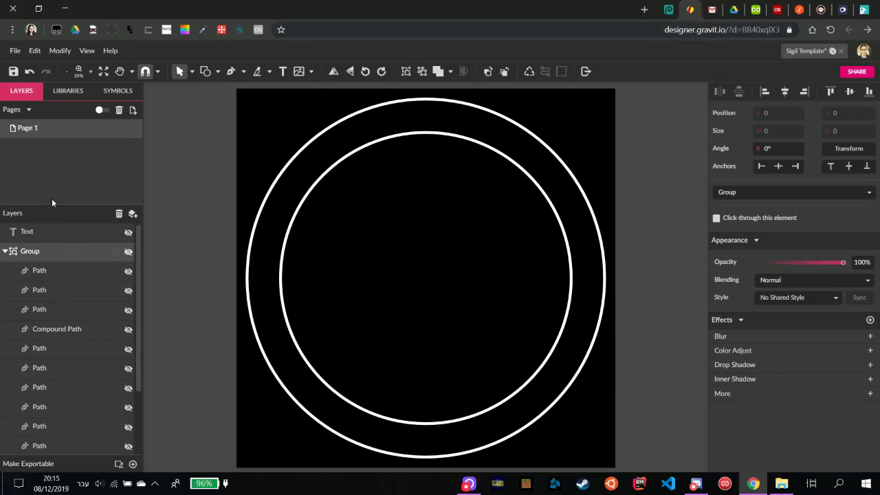
{"action": "left_click", "coordinate": [5, 251]}
{"action": "left_click", "coordinate": [5, 251]}
{"action": "scroll", "coordinate": [86, 327], "scroll_direction": "down", "scroll_amount": 3}
{"action": "scroll", "coordinate": [71, 320], "scroll_direction": "up", "scroll_amount": 3}
{"action": "left_click", "coordinate": [4, 252]}
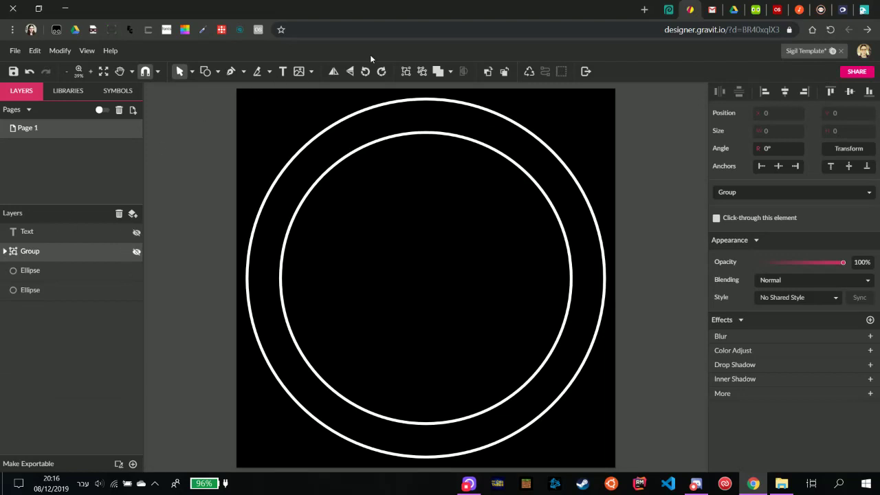
Draw a white star with the Star tool and move it to the page centre.
{"action": "left_click", "coordinate": [213, 74]}
{"action": "left_click", "coordinate": [264, 167]}
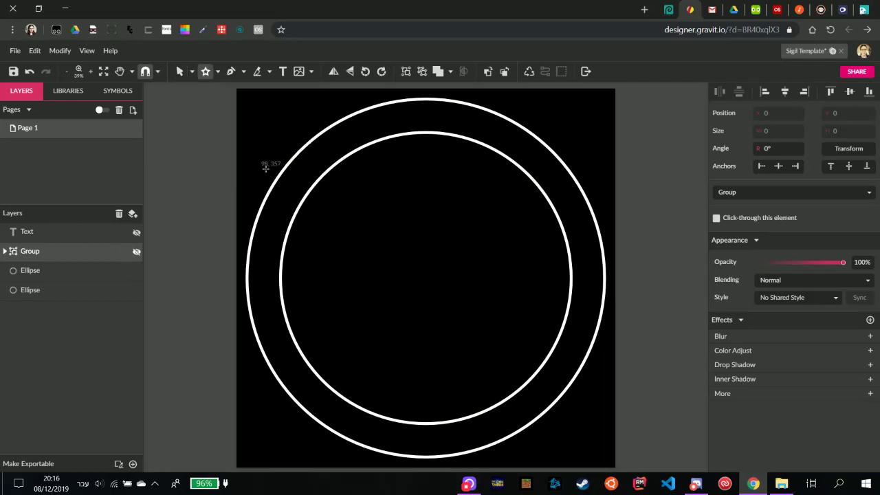
{"action": "left_click_drag", "start_coordinate": [367, 204], "coordinate": [450, 275]}
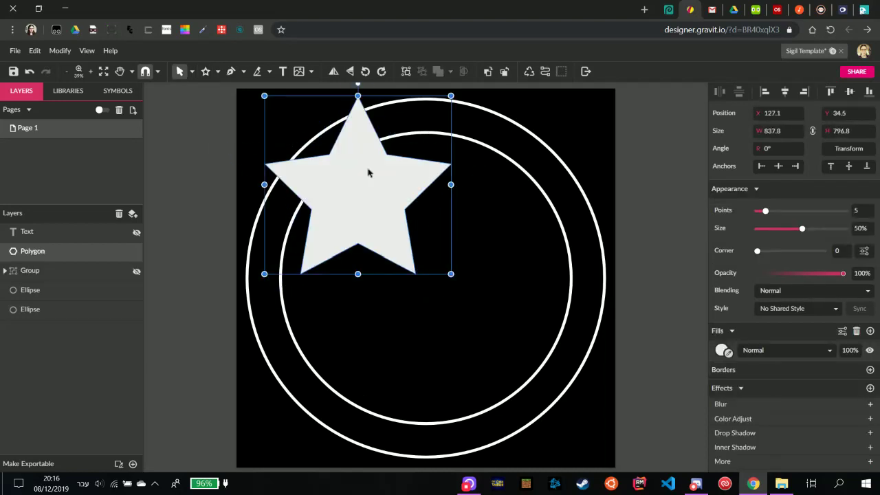
{"action": "left_click_drag", "start_coordinate": [367, 173], "coordinate": [429, 264]}
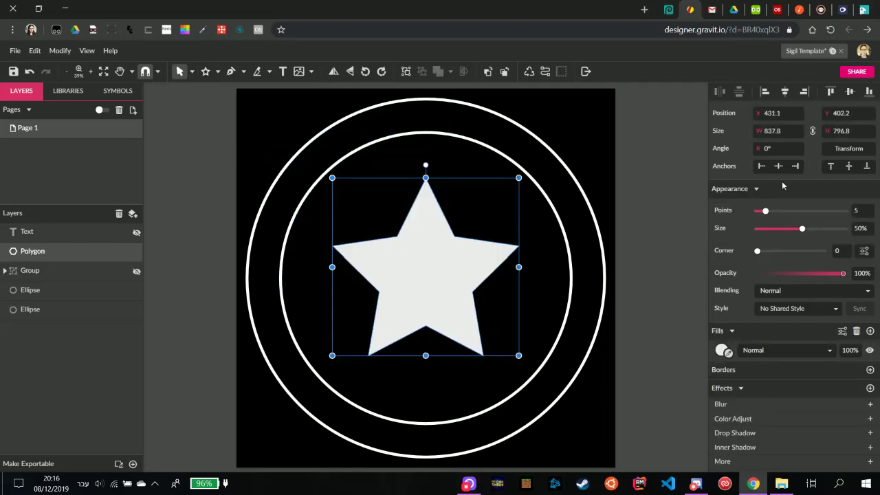
Set the star to 12 points, adjust its point thickness and rounding, and rotate it.
{"action": "left_click_drag", "start_coordinate": [767, 217], "coordinate": [795, 216]}
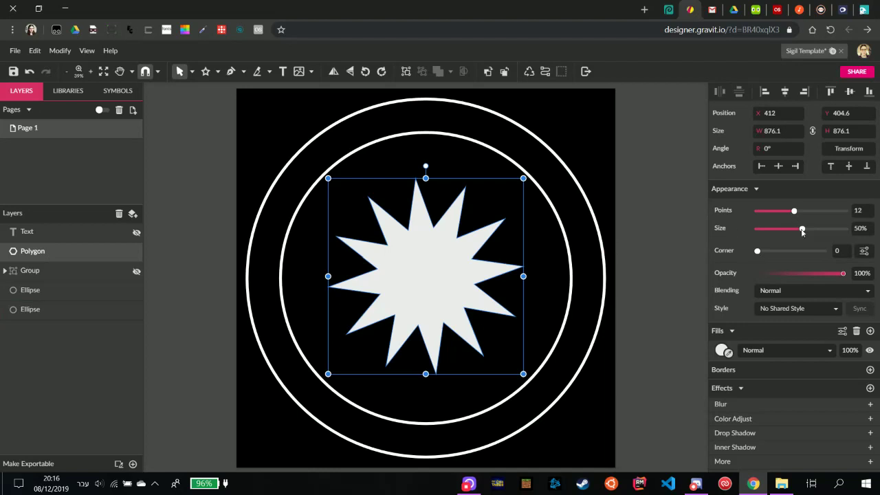
{"action": "mouse_move", "coordinate": [803, 232]}
{"action": "left_mouse_down"}
{"action": "mouse_move", "coordinate": [784, 234]}
{"action": "mouse_move", "coordinate": [815, 233]}
{"action": "mouse_move", "coordinate": [765, 234]}
{"action": "mouse_move", "coordinate": [802, 232]}
{"action": "left_mouse_up"}
{"action": "mouse_move", "coordinate": [759, 251]}
{"action": "left_mouse_down"}
{"action": "mouse_move", "coordinate": [826, 251]}
{"action": "mouse_move", "coordinate": [806, 251]}
{"action": "mouse_move", "coordinate": [818, 230]}
{"action": "mouse_move", "coordinate": [781, 231]}
{"action": "mouse_move", "coordinate": [826, 232]}
{"action": "mouse_move", "coordinate": [804, 234]}
{"action": "mouse_move", "coordinate": [801, 251]}
{"action": "mouse_move", "coordinate": [756, 251]}
{"action": "left_mouse_up"}
{"action": "mouse_move", "coordinate": [427, 166]}
{"action": "left_mouse_down"}
{"action": "mouse_move", "coordinate": [440, 168]}
{"action": "mouse_move", "coordinate": [392, 167]}
{"action": "mouse_move", "coordinate": [437, 167]}
{"action": "left_mouse_up"}
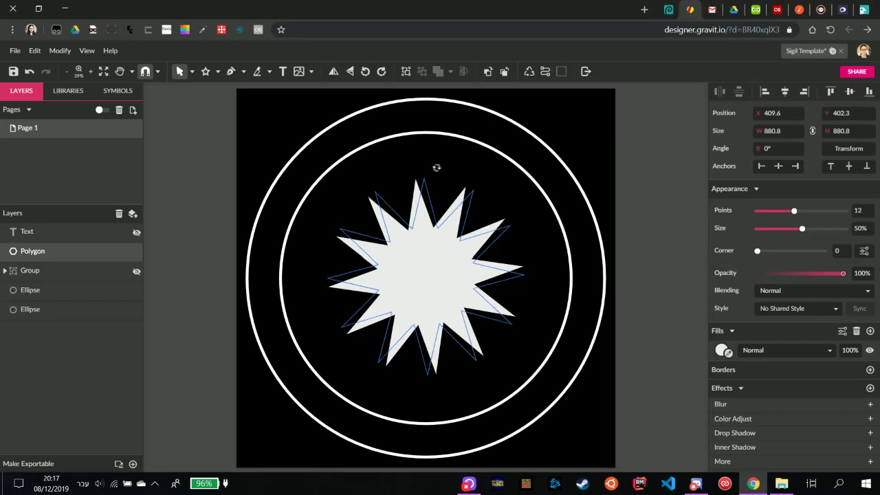
{"action": "left_click_drag", "start_coordinate": [437, 167], "coordinate": [436, 166]}
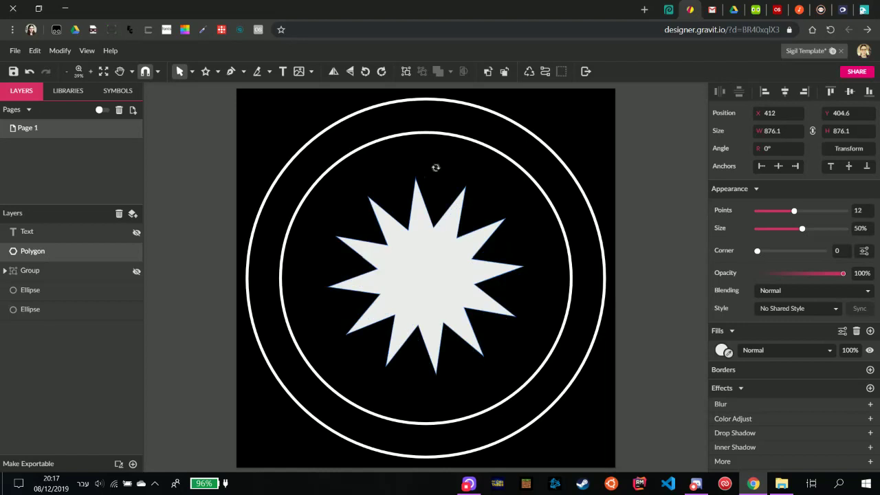
Rotate the star to about −65.7° and enlarge it to about 1274 px, centred in the inner ring.
{"action": "left_click_drag", "start_coordinate": [486, 182], "coordinate": [520, 235]}
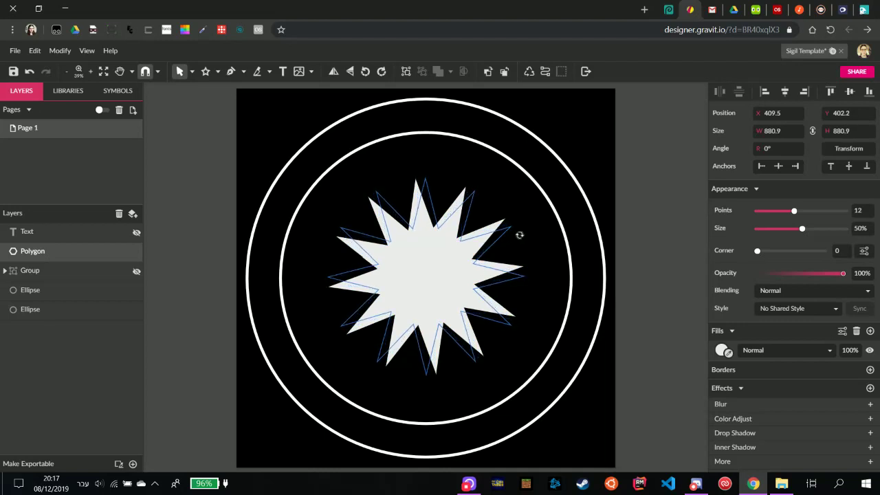
{"action": "left_click_drag", "start_coordinate": [520, 235], "coordinate": [520, 237]}
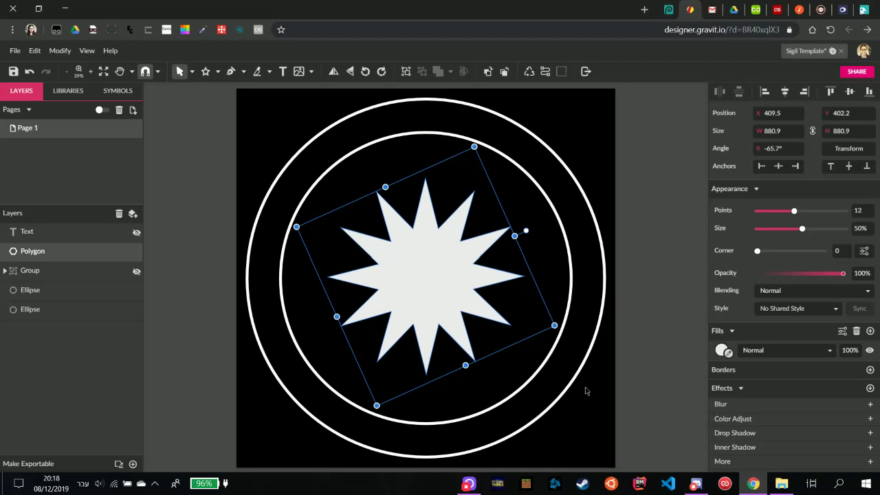
{"action": "left_click_drag", "start_coordinate": [459, 299], "coordinate": [440, 270]}
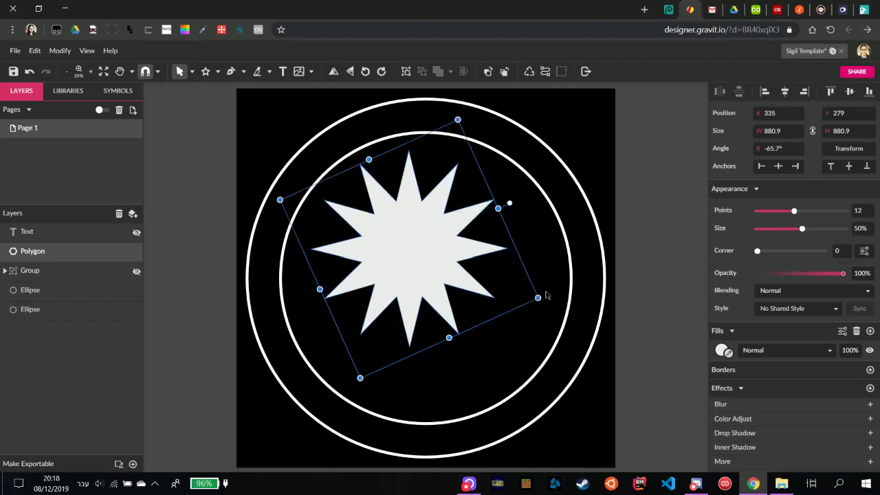
{"action": "left_click_drag", "start_coordinate": [539, 298], "coordinate": [612, 337]}
{"action": "left_click_drag", "start_coordinate": [465, 300], "coordinate": [445, 282]}
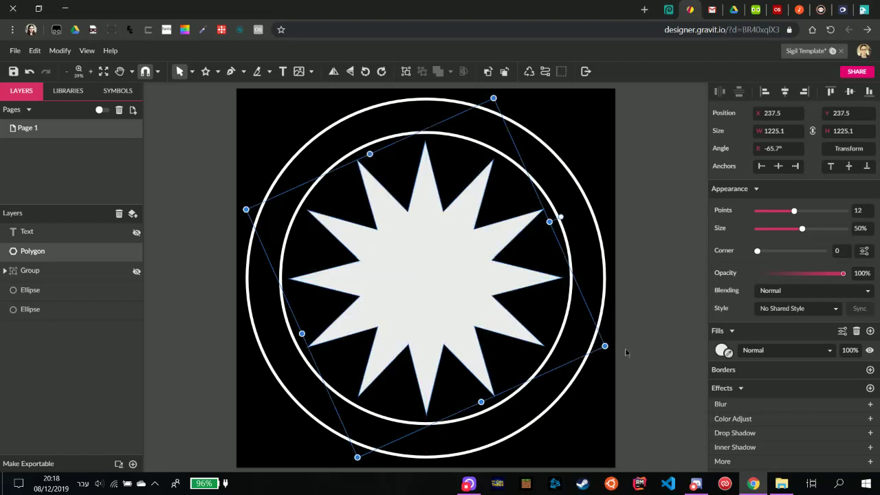
{"action": "left_click_drag", "start_coordinate": [605, 345], "coordinate": [618, 348]}
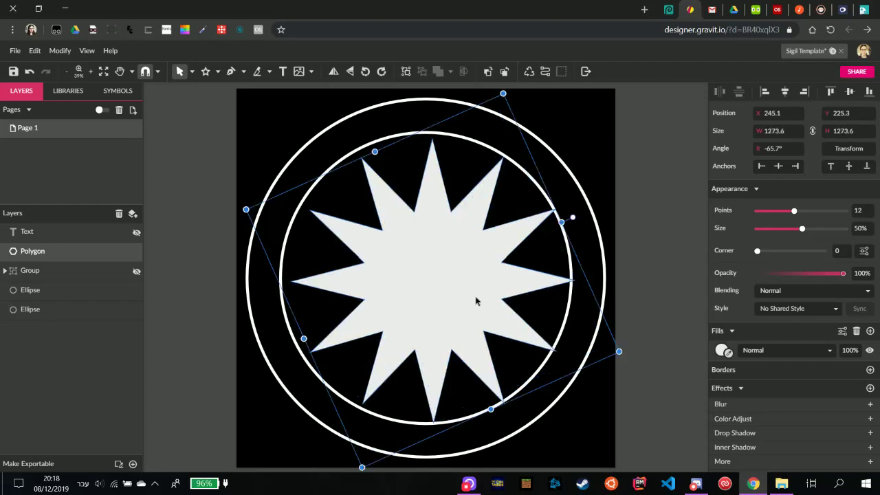
{"action": "left_click_drag", "start_coordinate": [475, 299], "coordinate": [472, 299]}
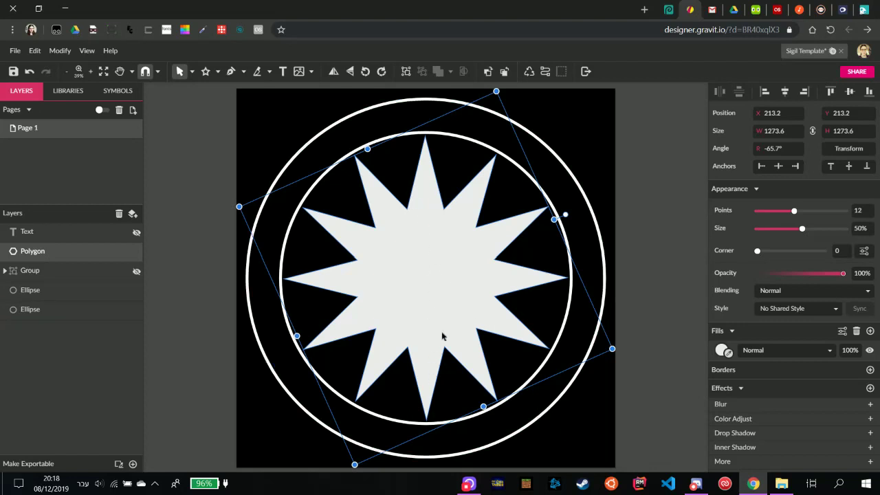
{"action": "left_click", "coordinate": [579, 426]}
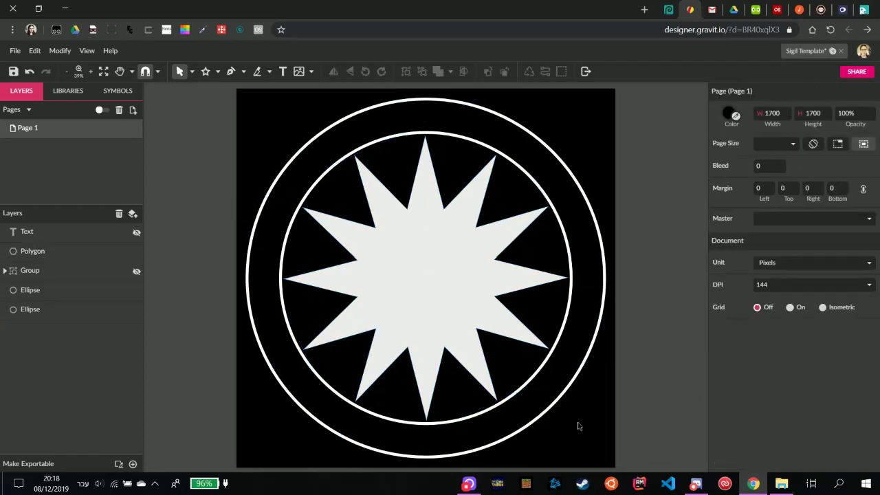
{"action": "left_click", "coordinate": [451, 280]}
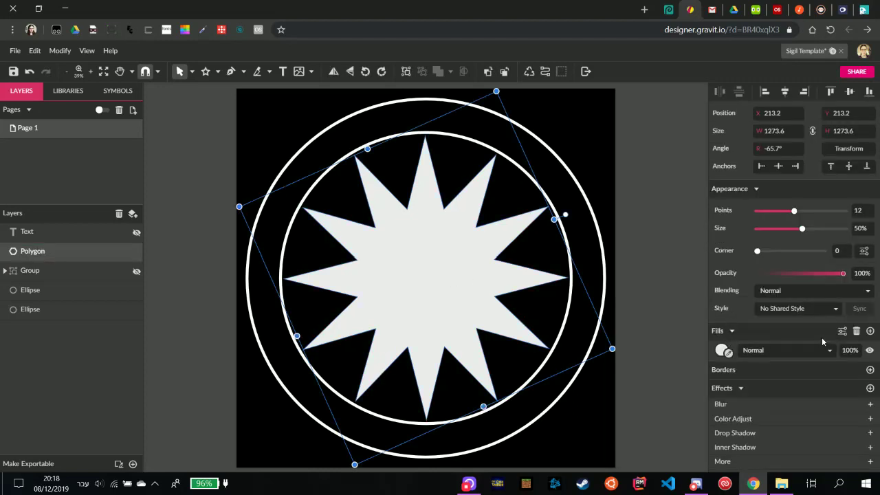
Give the star a white #FFFFFF border of width 13 and delete its fill.
{"action": "left_click", "coordinate": [870, 370]}
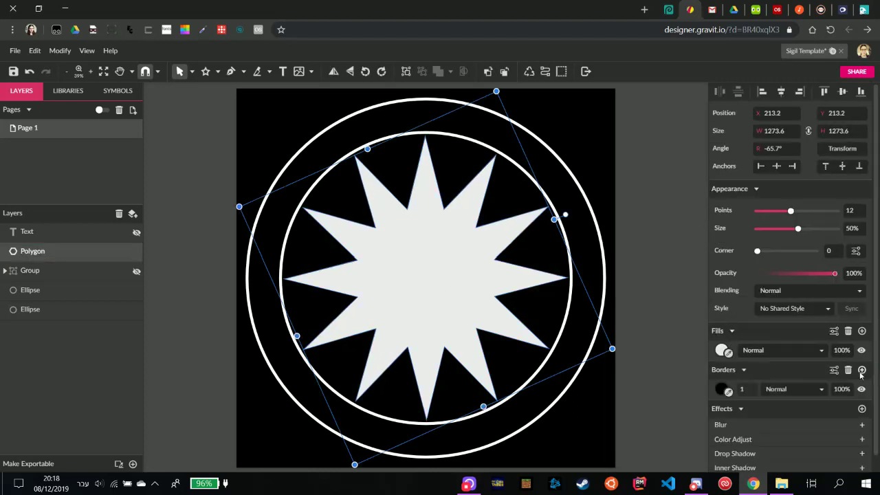
{"action": "left_click", "coordinate": [723, 389]}
{"action": "left_click_drag", "start_coordinate": [731, 252], "coordinate": [707, 200]}
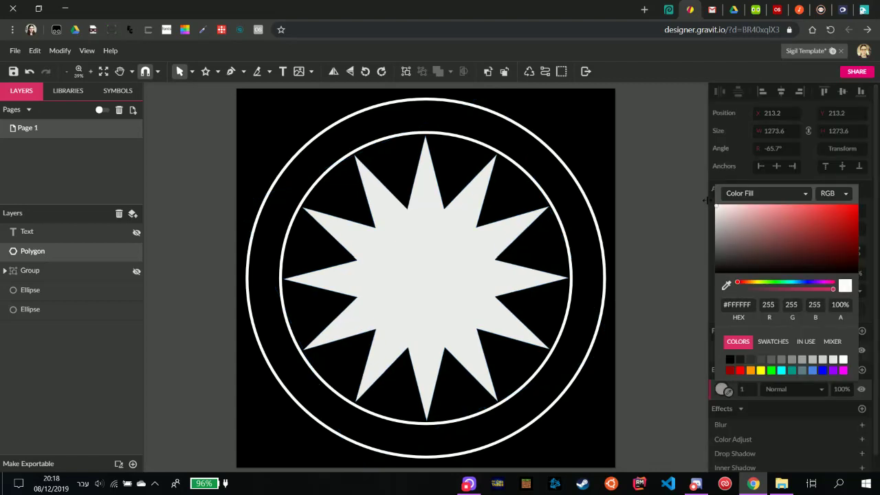
{"action": "left_click", "coordinate": [725, 389]}
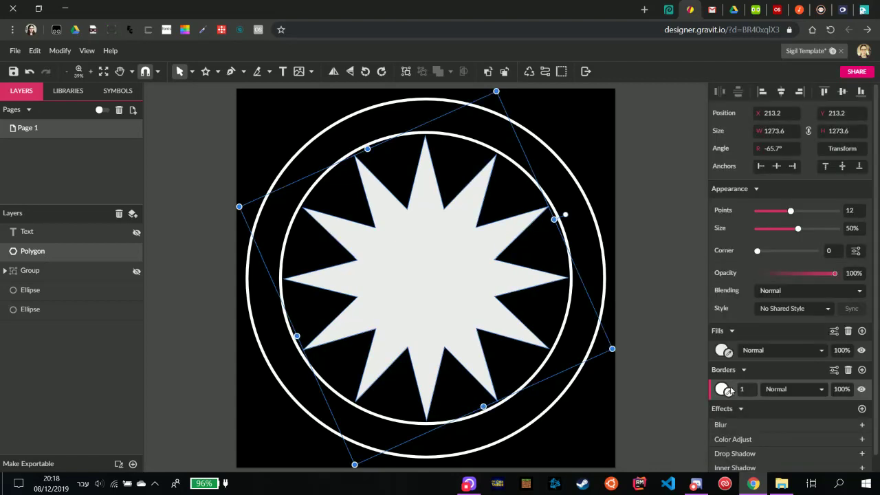
{"action": "left_click", "coordinate": [747, 389]}
{"action": "key", "text": "Return"}
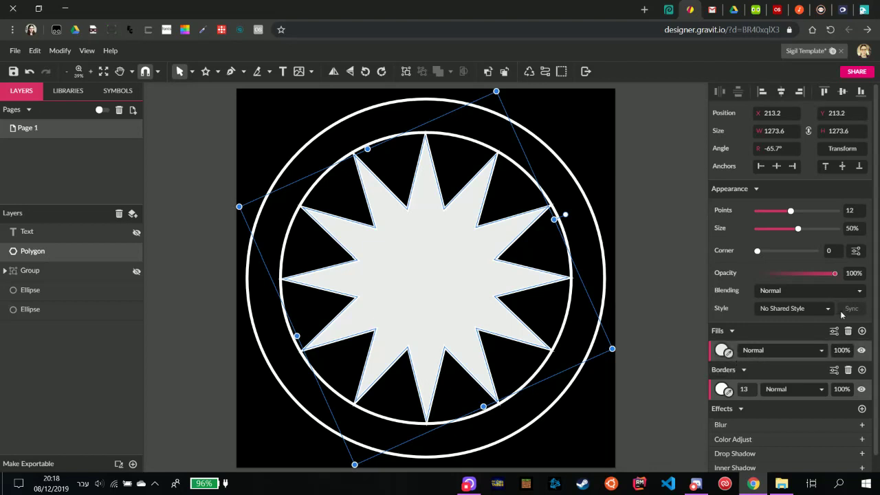
{"action": "left_click", "coordinate": [848, 331]}
{"action": "left_click", "coordinate": [628, 239]}
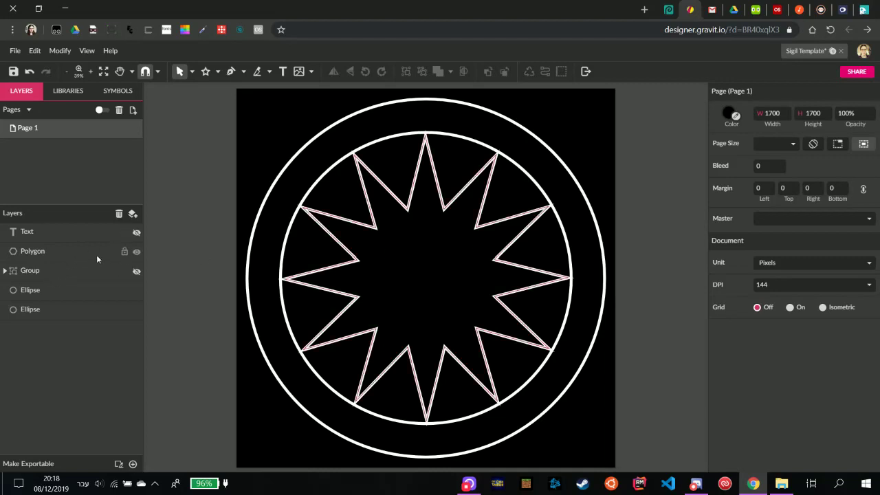
Hide the editable Hebrew text, show the letter-outline group and park it at the page's top-left.
{"action": "left_click", "coordinate": [136, 232]}
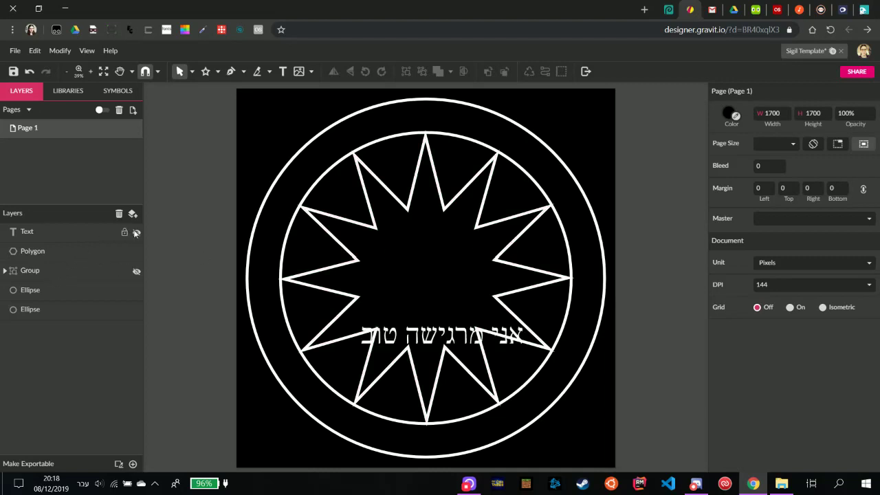
{"action": "left_click", "coordinate": [444, 318]}
{"action": "left_click_drag", "start_coordinate": [451, 334], "coordinate": [439, 289]}
{"action": "key", "text": "ctrl+z"}
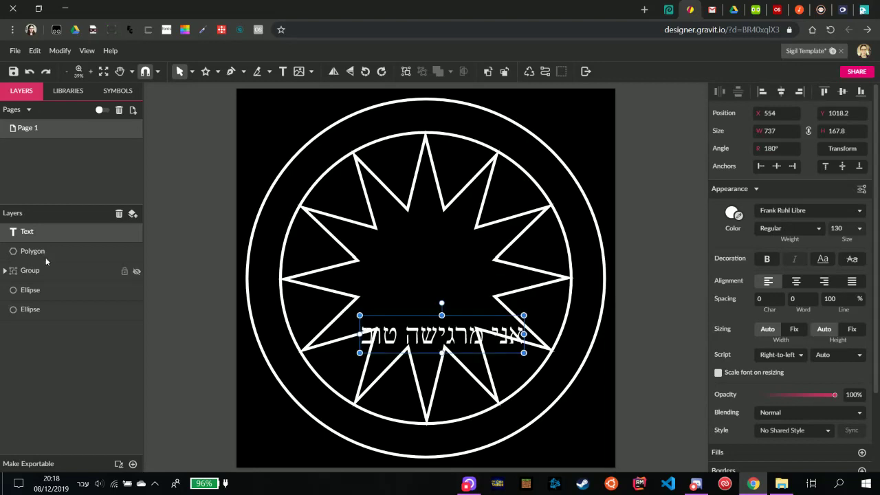
{"action": "left_click", "coordinate": [137, 231]}
{"action": "left_click", "coordinate": [136, 271]}
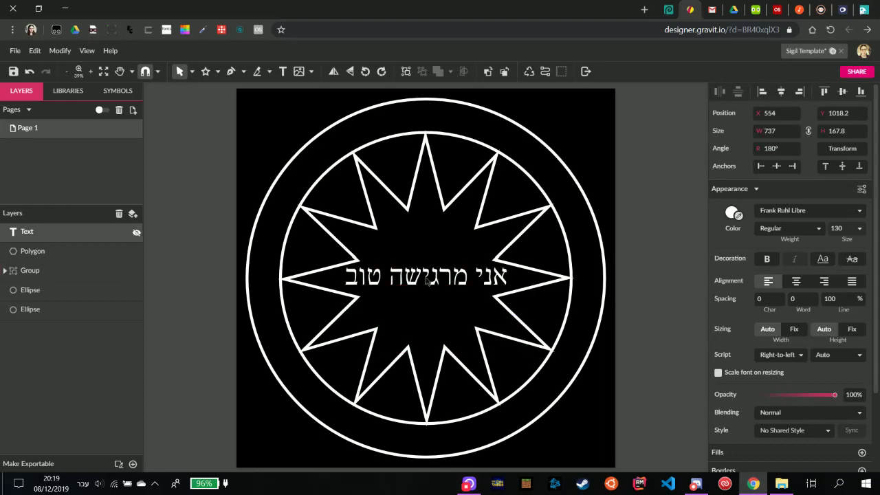
{"action": "left_click_drag", "start_coordinate": [426, 276], "coordinate": [328, 135]}
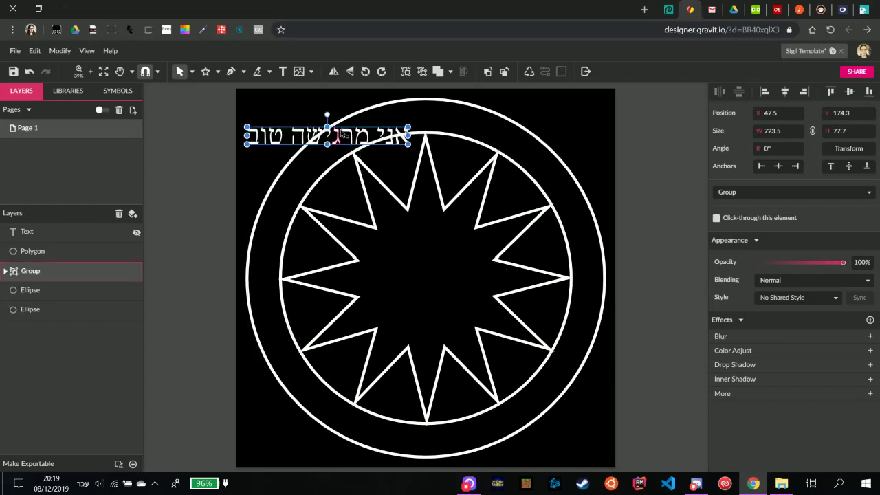
{"action": "left_click_drag", "start_coordinate": [345, 135], "coordinate": [339, 101]}
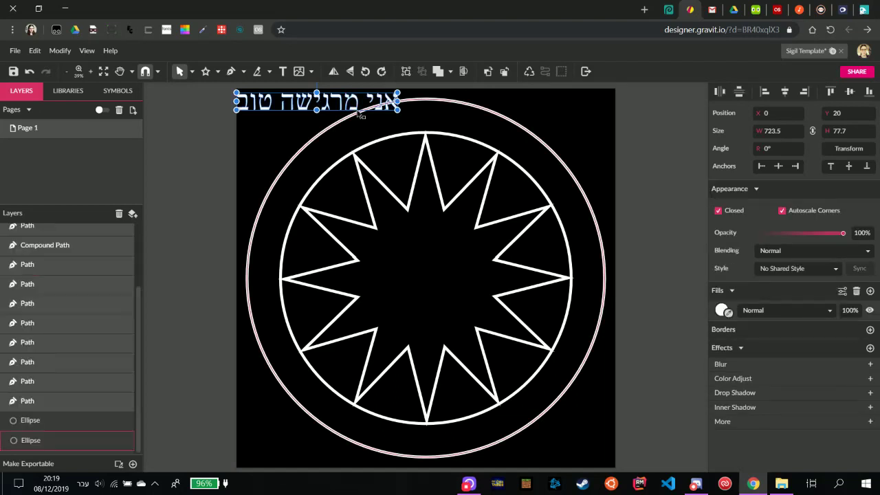
{"action": "left_click", "coordinate": [403, 113]}
Move the letter א from the group to just below the star's bottom point.
{"action": "left_click", "coordinate": [397, 109]}
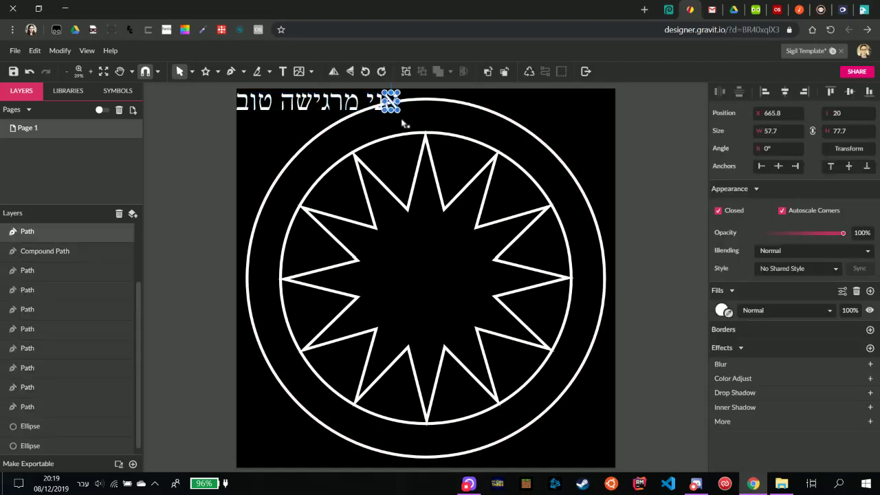
{"action": "left_click_drag", "start_coordinate": [393, 105], "coordinate": [429, 445]}
{"action": "left_click", "coordinate": [464, 441]}
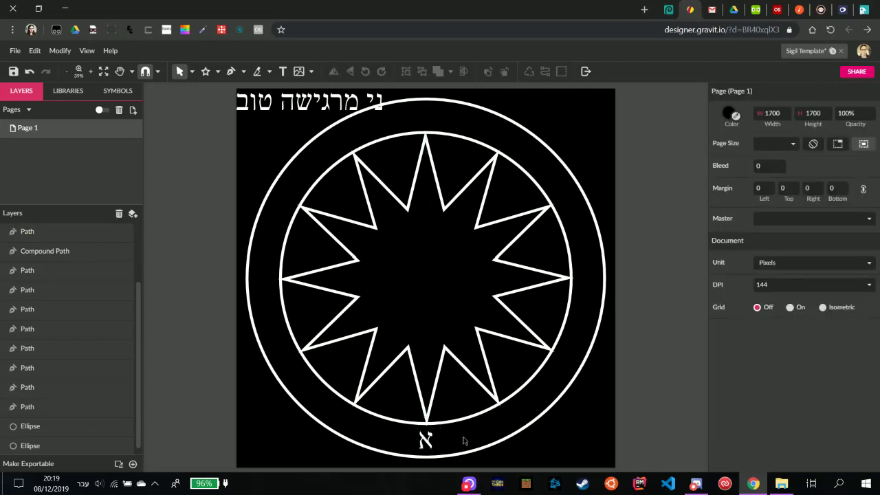
{"action": "left_click", "coordinate": [427, 442]}
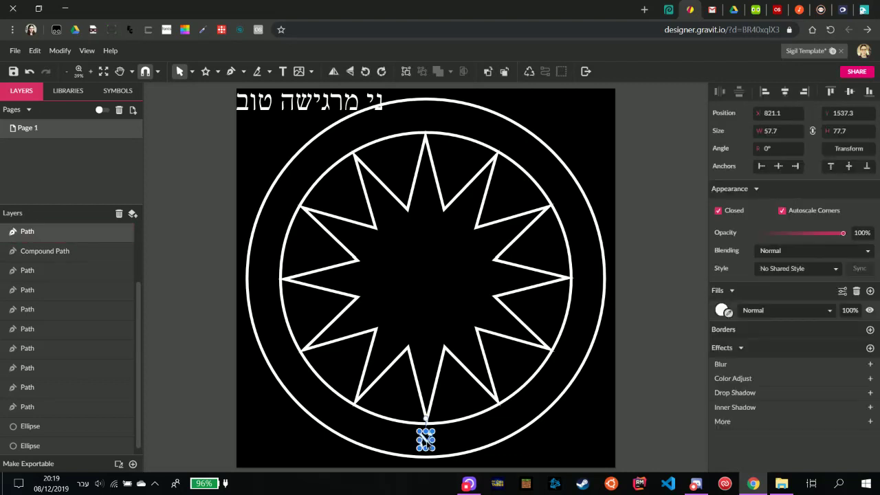
{"action": "left_click", "coordinate": [446, 442]}
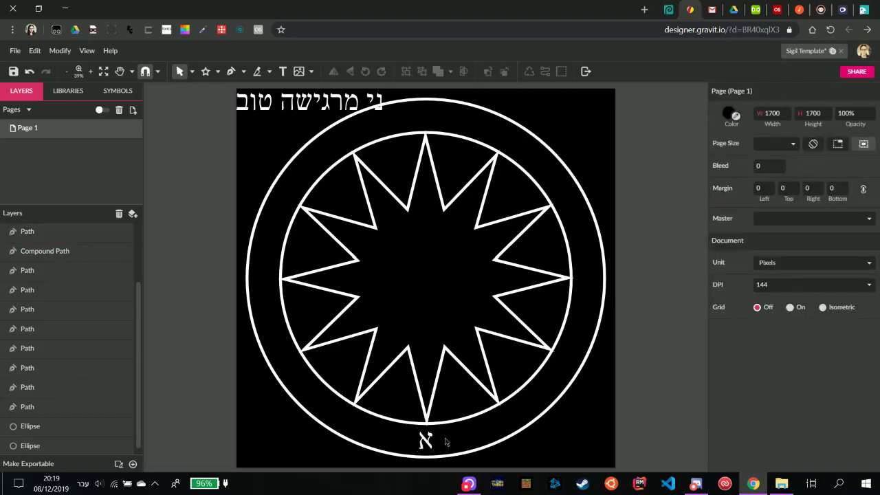
{"action": "left_click", "coordinate": [426, 440]}
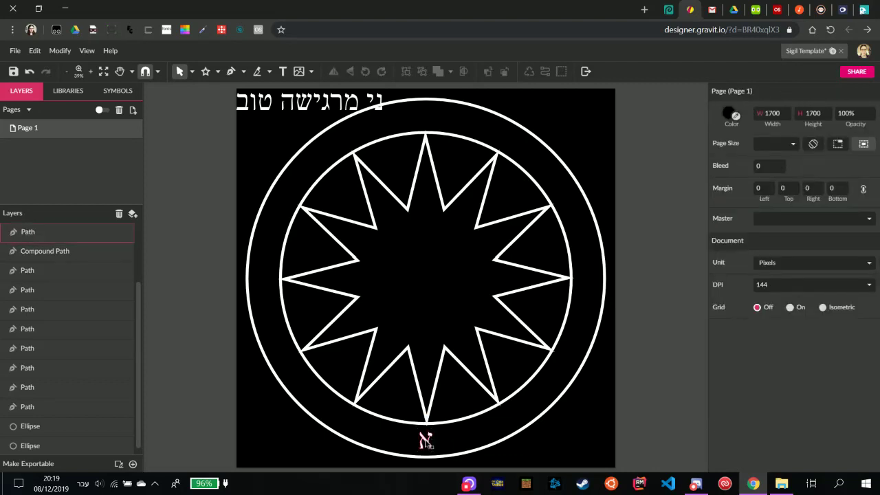
{"action": "left_click", "coordinate": [472, 439]}
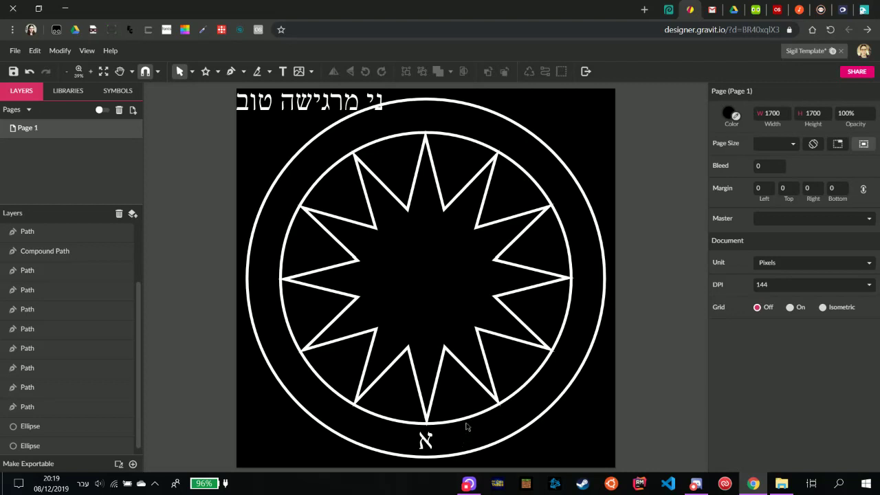
Centre the letter א under the star's bottom point and nudge it down slightly.
{"action": "left_click_drag", "start_coordinate": [430, 443], "coordinate": [429, 446]}
{"action": "left_click", "coordinate": [449, 445]}
{"action": "left_click", "coordinate": [433, 447]}
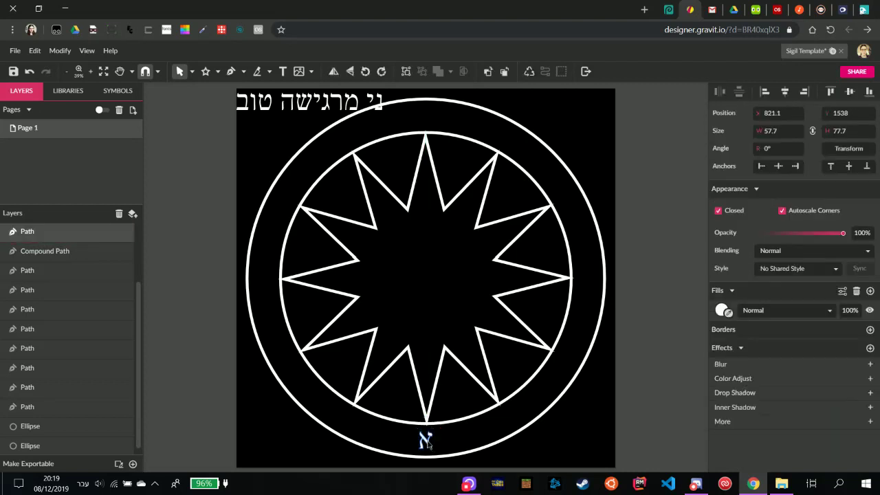
{"action": "left_click", "coordinate": [447, 449]}
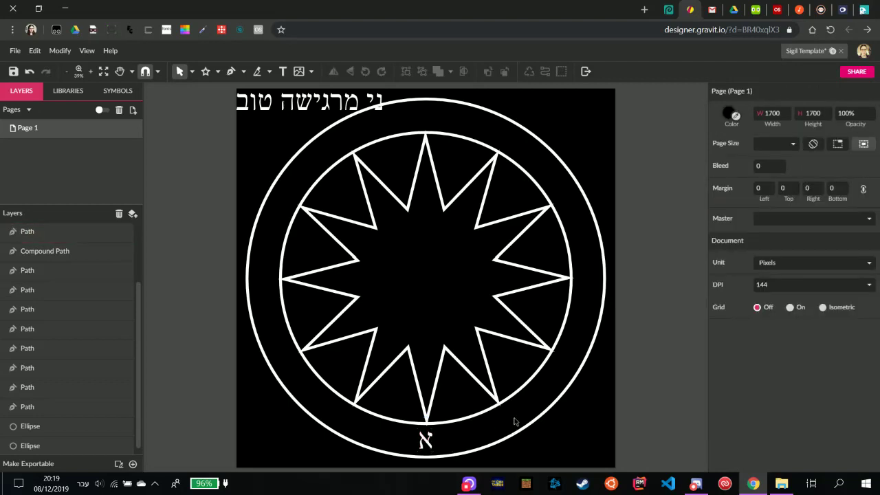
{"action": "left_click", "coordinate": [427, 446]}
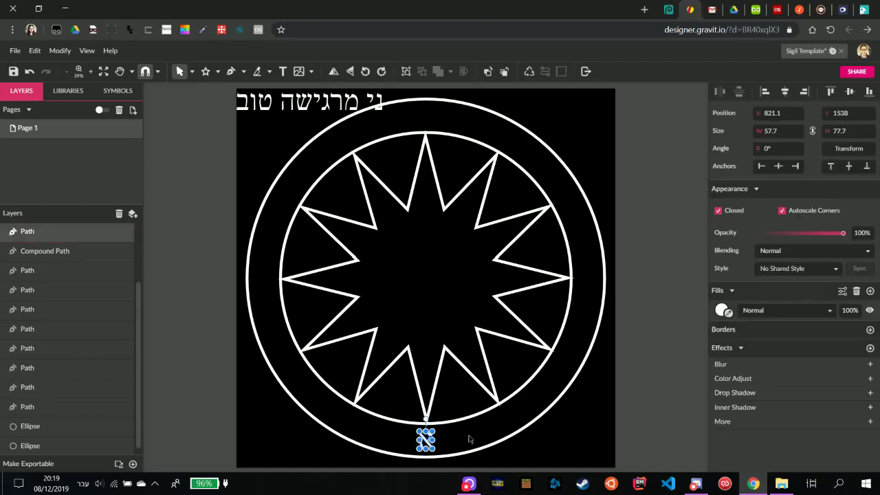
{"action": "key", "text": "Down"}
{"action": "left_click", "coordinate": [469, 439]}
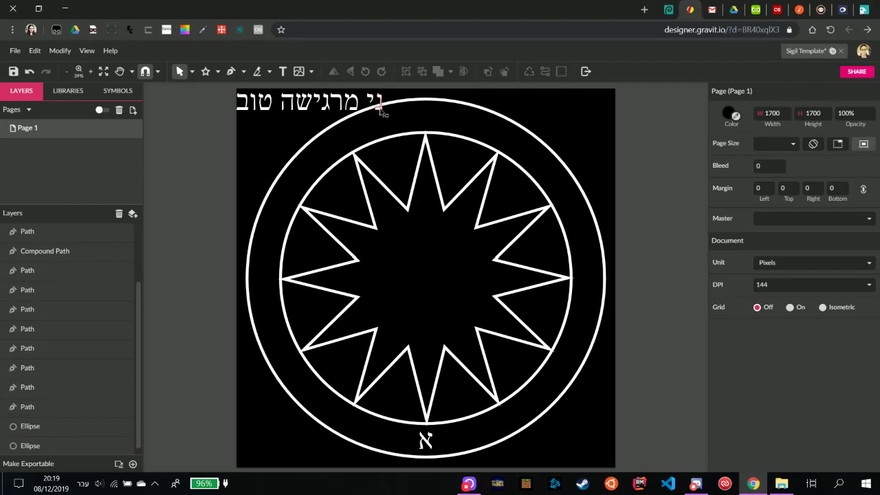
Place the letter נ beside the star's lower-right point, nudged up and right.
{"action": "left_click_drag", "start_coordinate": [380, 110], "coordinate": [508, 432]}
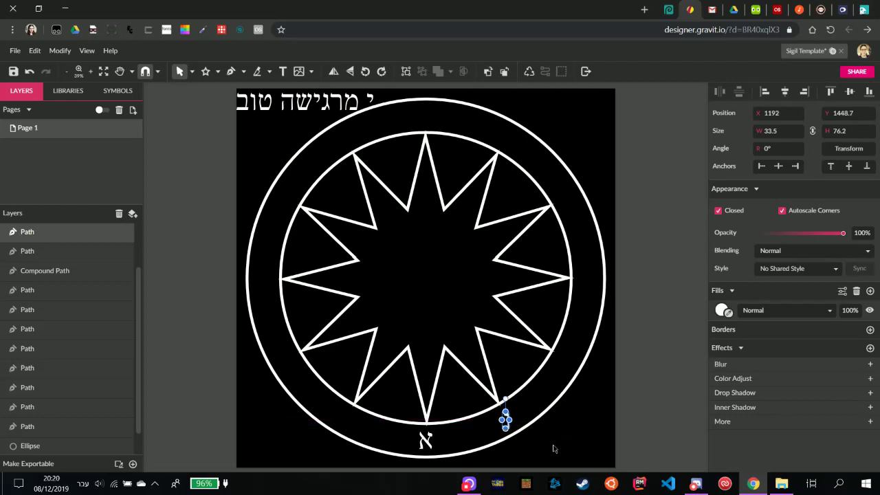
{"action": "key", "text": "Up"}
{"action": "key", "text": "Up"}
{"action": "key", "text": "Up"}
{"action": "key", "text": "Up"}
{"action": "key", "text": "Up"}
{"action": "key", "text": "Up"}
{"action": "key", "text": "Right"}
{"action": "key", "text": "Right"}
{"action": "left_click", "coordinate": [555, 447]}
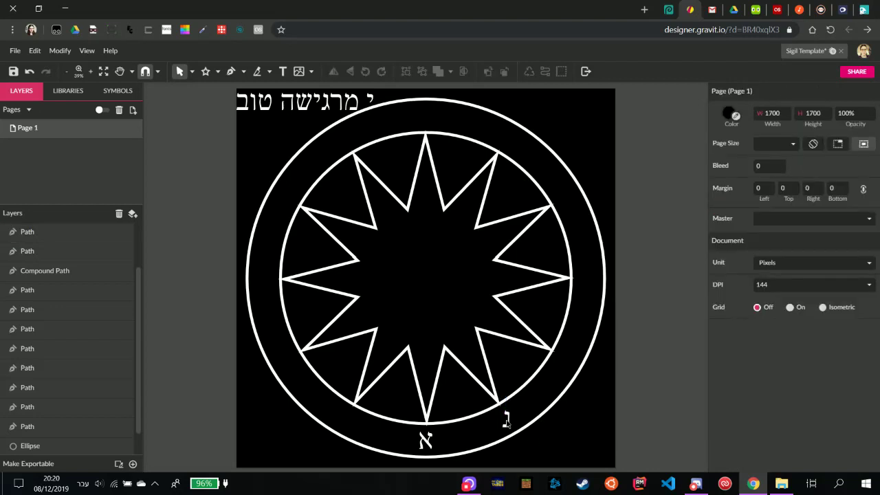
{"action": "left_click_drag", "start_coordinate": [509, 424], "coordinate": [510, 427]}
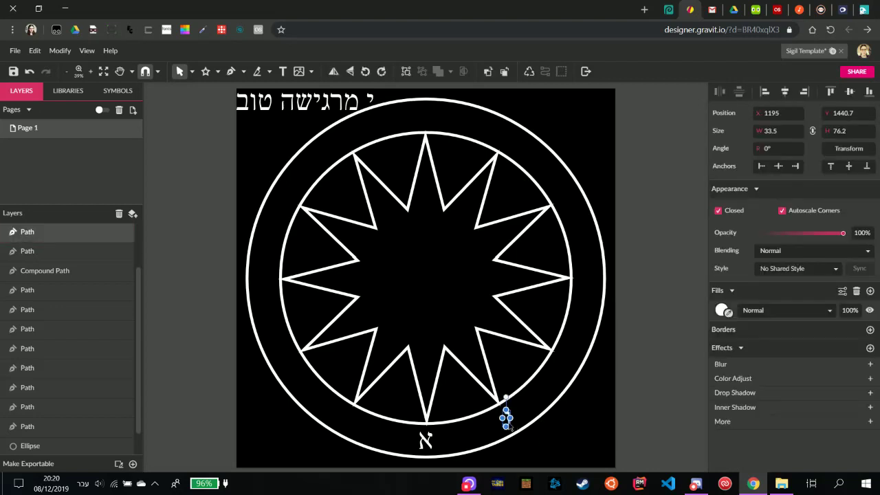
{"action": "left_click", "coordinate": [579, 446]}
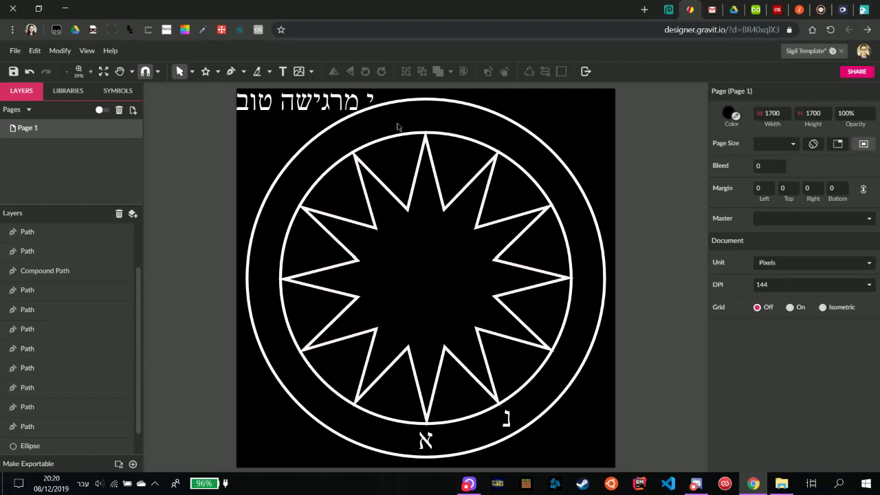
Place the letter י just beyond the star's lower-right tip between the rings.
{"action": "left_click", "coordinate": [561, 364]}
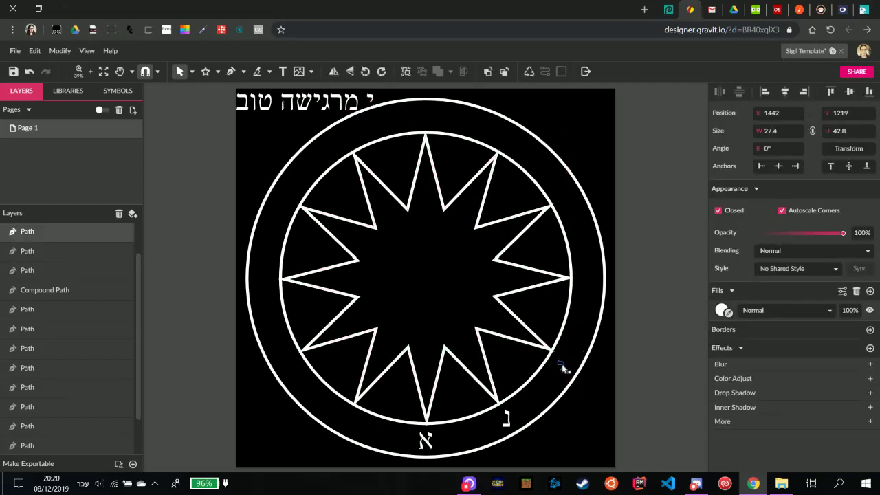
{"action": "left_click_drag", "start_coordinate": [561, 366], "coordinate": [566, 365]}
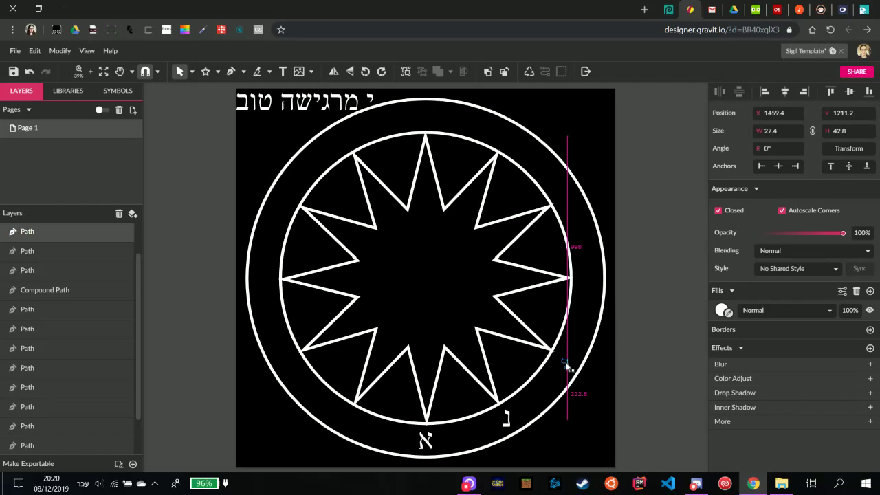
{"action": "left_click", "coordinate": [597, 385]}
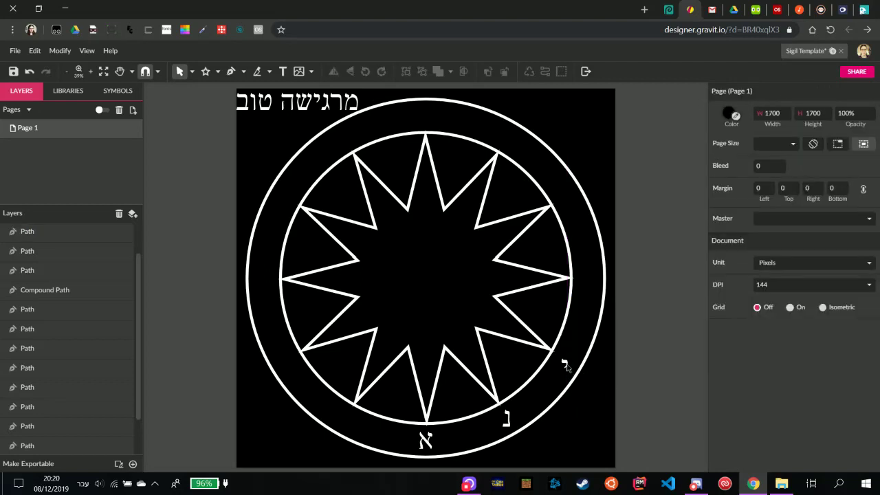
{"action": "left_click", "coordinate": [565, 363]}
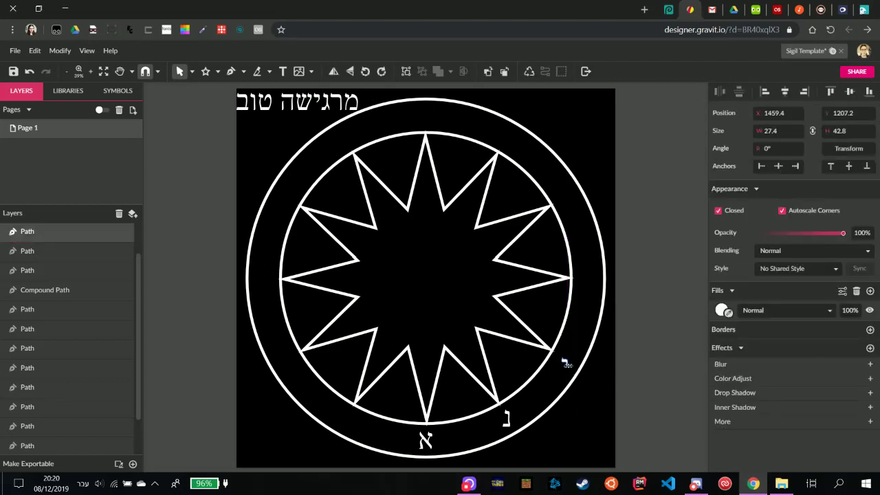
{"action": "left_click", "coordinate": [603, 400]}
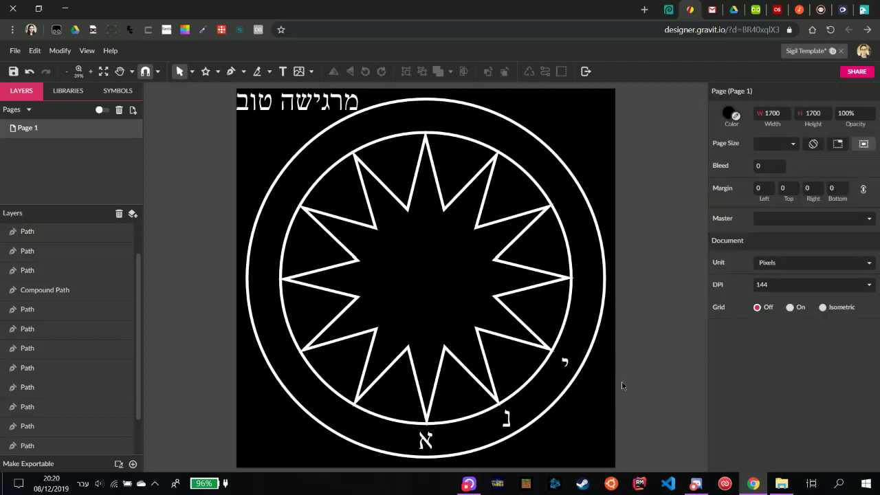
{"action": "left_click", "coordinate": [565, 363]}
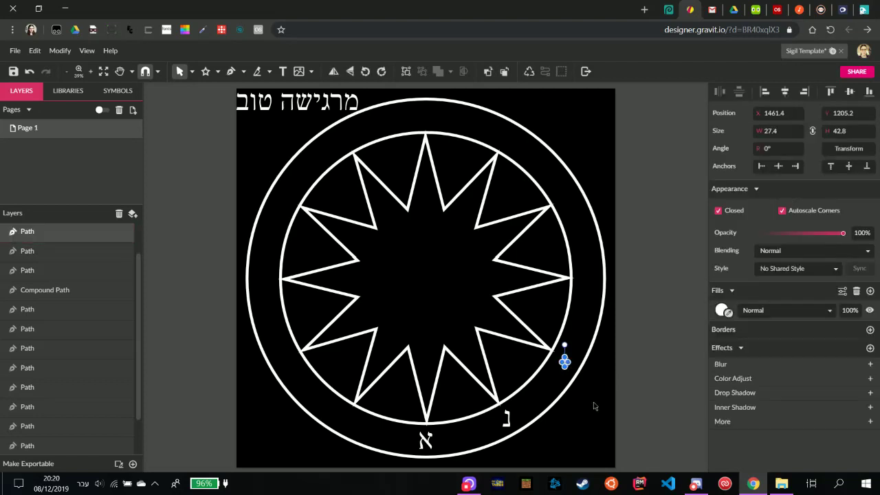
{"action": "left_click", "coordinate": [591, 405]}
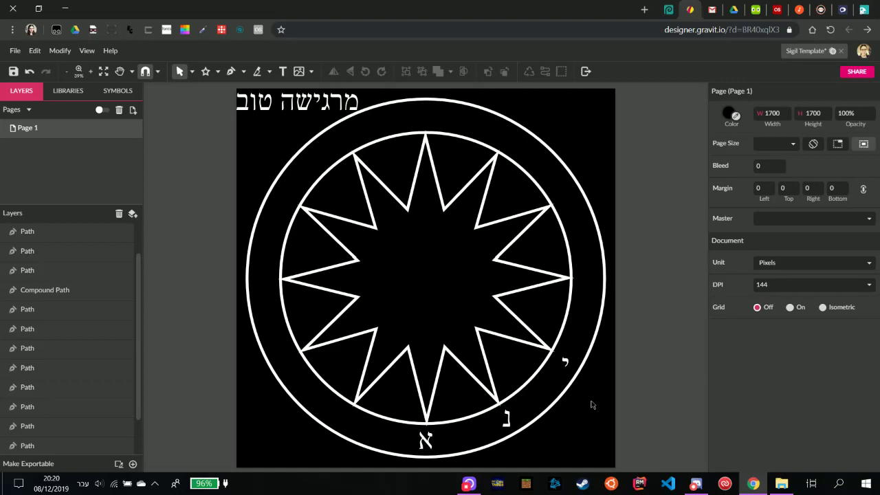
Nudge the letter י up and right into its final spot by the ring.
{"action": "left_click", "coordinate": [566, 363]}
{"action": "key", "text": "Up"}
{"action": "key", "text": "Up"}
{"action": "key", "text": "Up"}
{"action": "key", "text": "Right"}
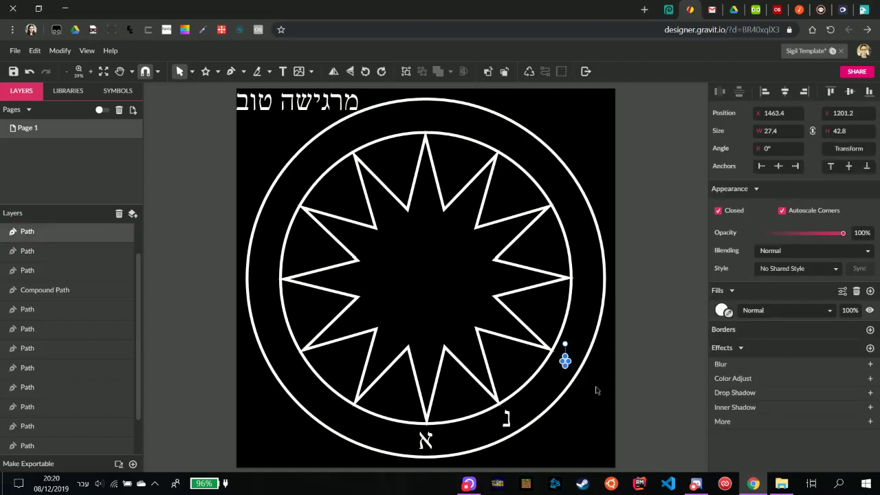
{"action": "left_click", "coordinate": [597, 390]}
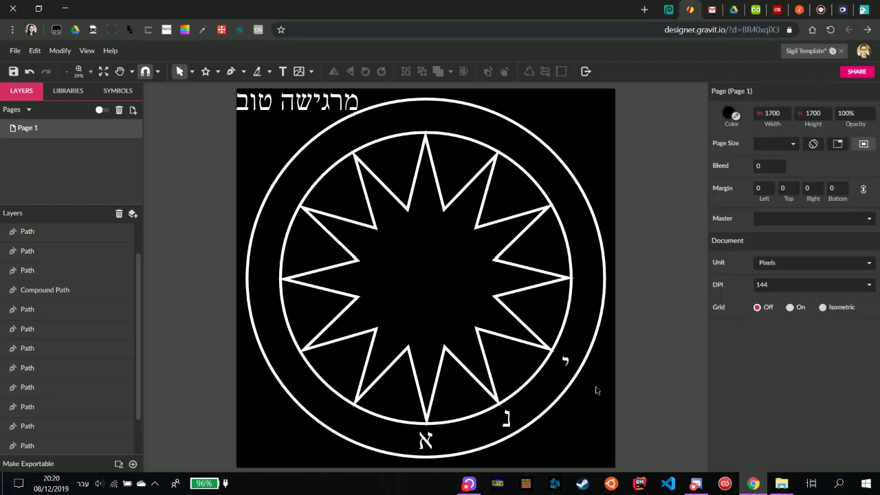
{"action": "left_click", "coordinate": [566, 362]}
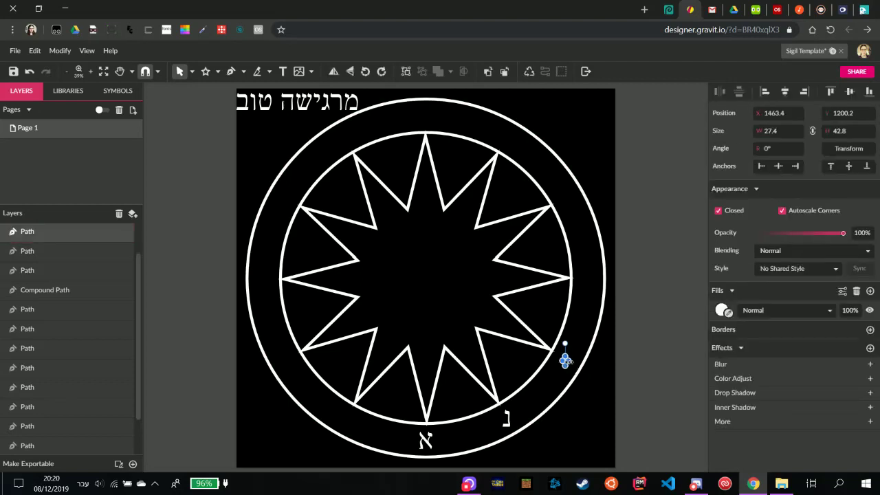
{"action": "key", "text": "Right"}
{"action": "left_click", "coordinate": [603, 395]}
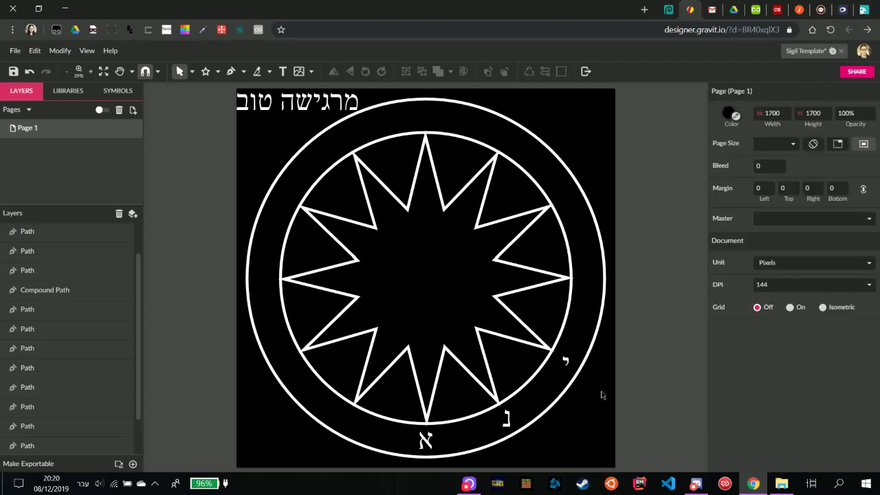
{"action": "left_click", "coordinate": [567, 361]}
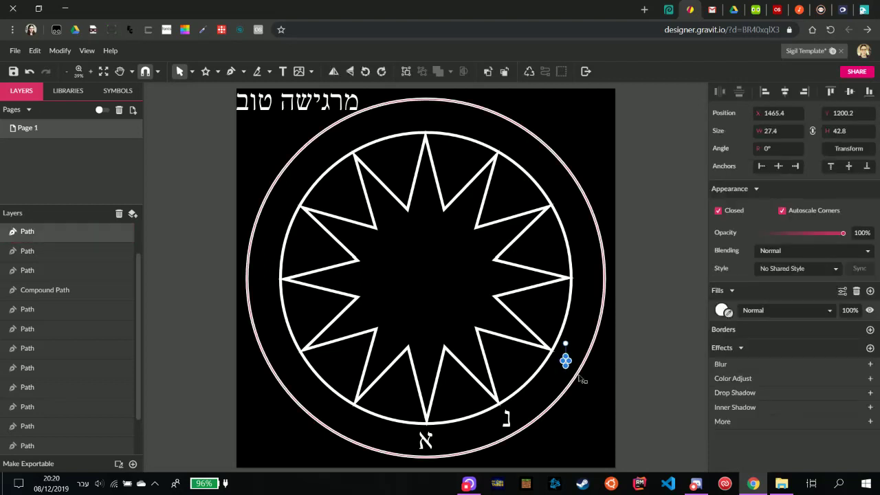
{"action": "left_click", "coordinate": [595, 394]}
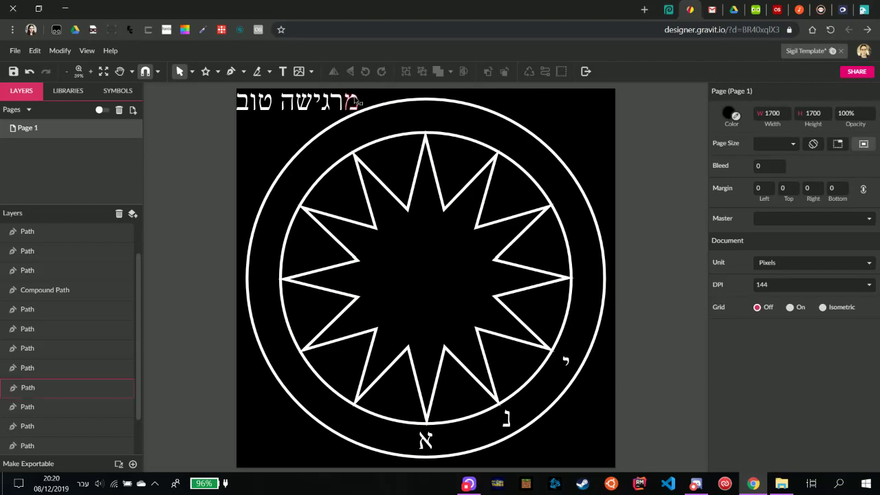
Move the letter מ from the title to the star's right tip and nudge it up slightly.
{"action": "left_click_drag", "start_coordinate": [359, 100], "coordinate": [593, 278]}
{"action": "left_click", "coordinate": [621, 343]}
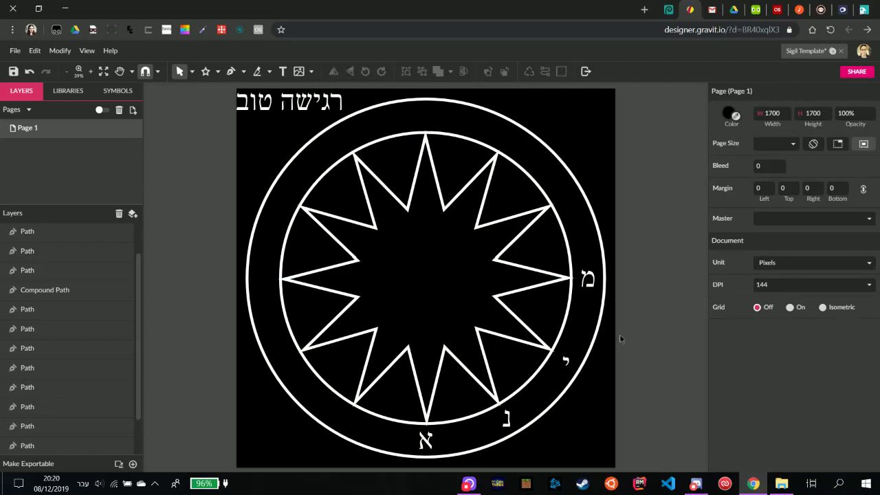
{"action": "left_click", "coordinate": [593, 286]}
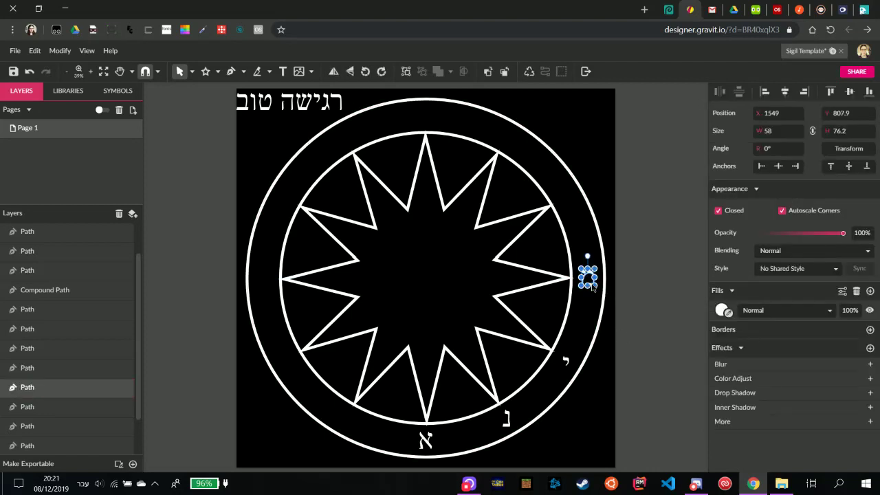
{"action": "left_click", "coordinate": [636, 350]}
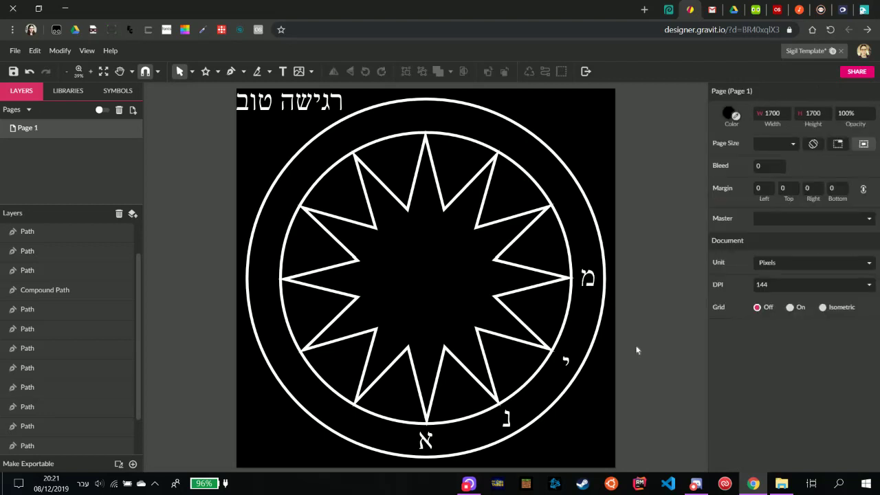
{"action": "left_click", "coordinate": [592, 284]}
{"action": "left_click", "coordinate": [672, 336]}
{"action": "left_click", "coordinate": [592, 281]}
{"action": "key", "text": "Up"}
{"action": "key", "text": "Up"}
{"action": "key", "text": "Up"}
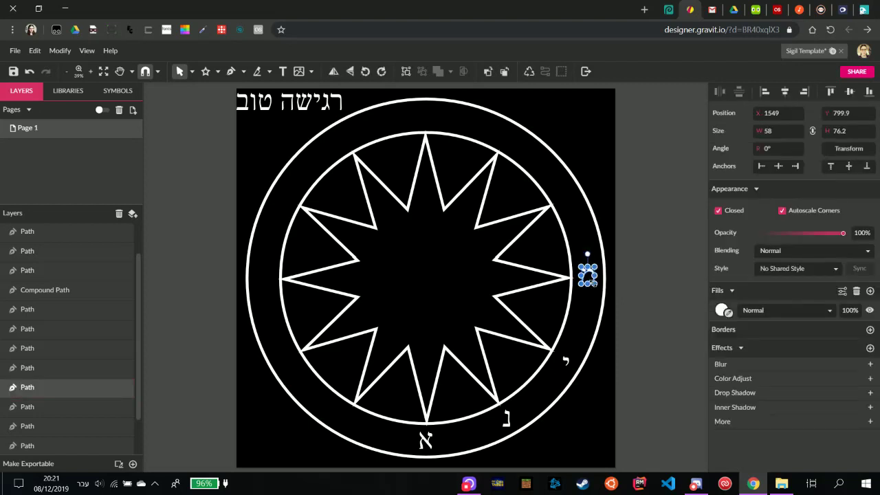
{"action": "left_click", "coordinate": [684, 308]}
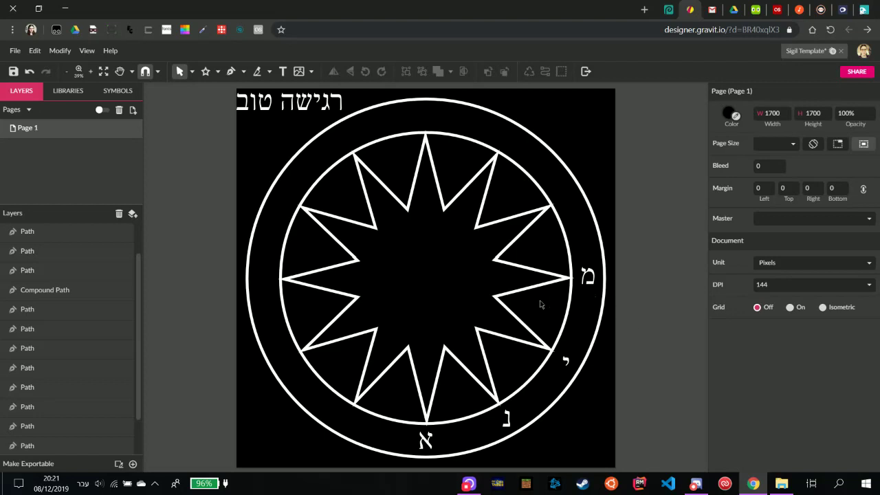
Move the letter ר beside the star's upper-right tip and nudge it slightly up.
{"action": "left_click", "coordinate": [551, 145]}
{"action": "left_click_drag", "start_coordinate": [553, 148], "coordinate": [571, 199]}
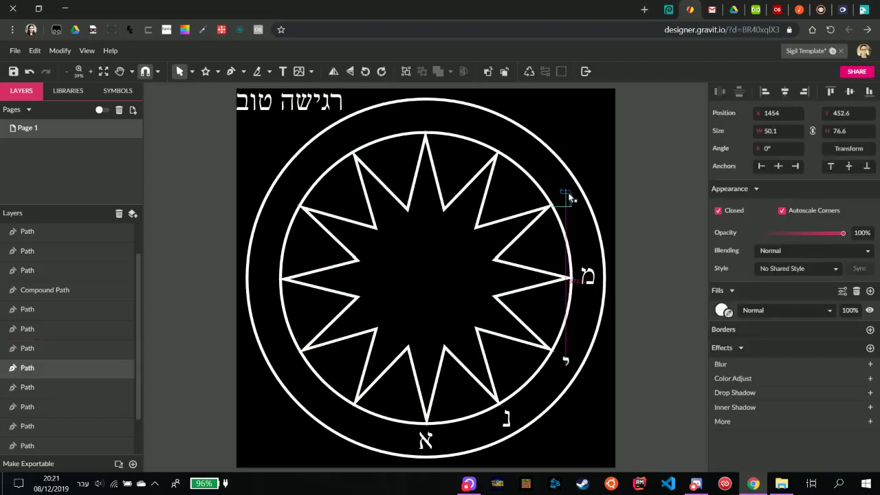
{"action": "left_click", "coordinate": [641, 219]}
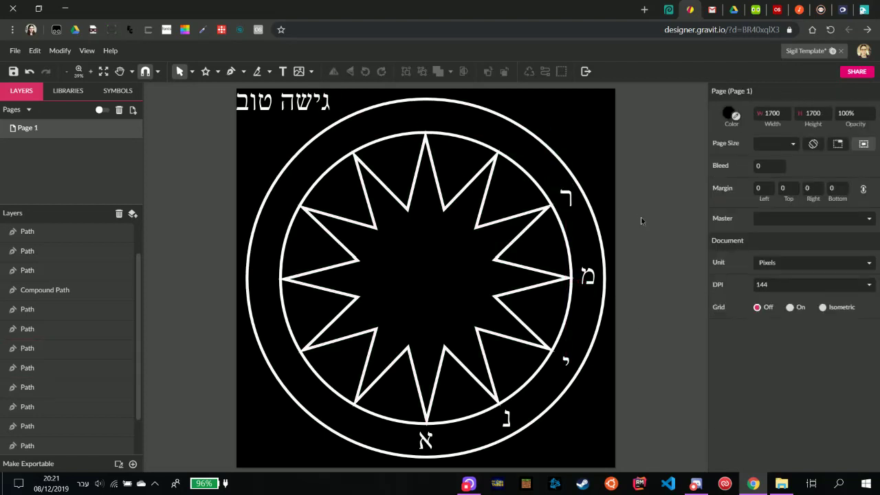
{"action": "left_click_drag", "start_coordinate": [570, 199], "coordinate": [569, 196]}
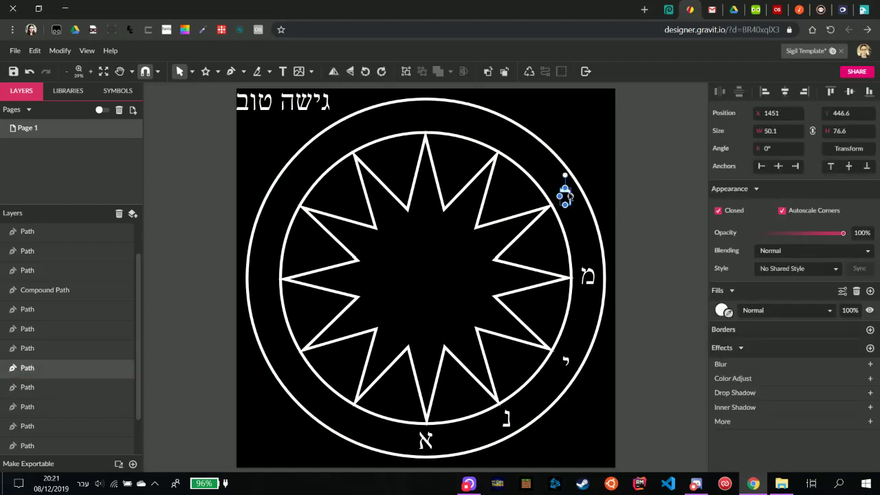
{"action": "left_click", "coordinate": [643, 226]}
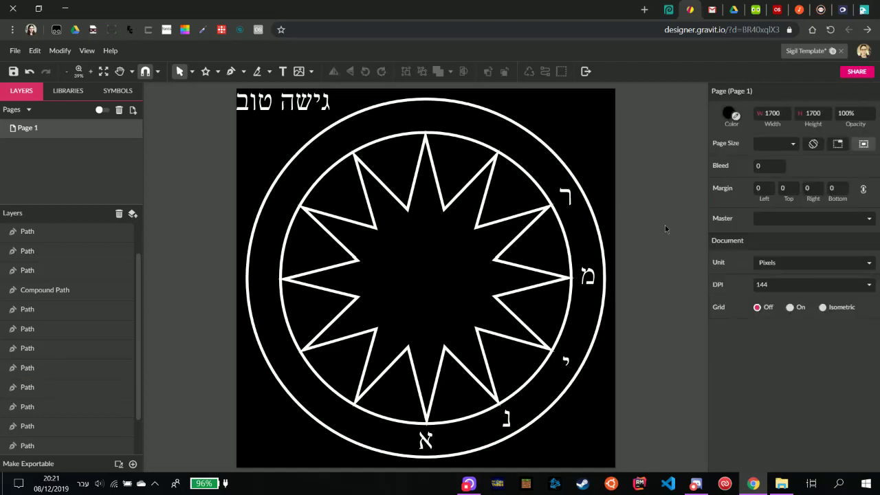
{"action": "left_click", "coordinate": [570, 200]}
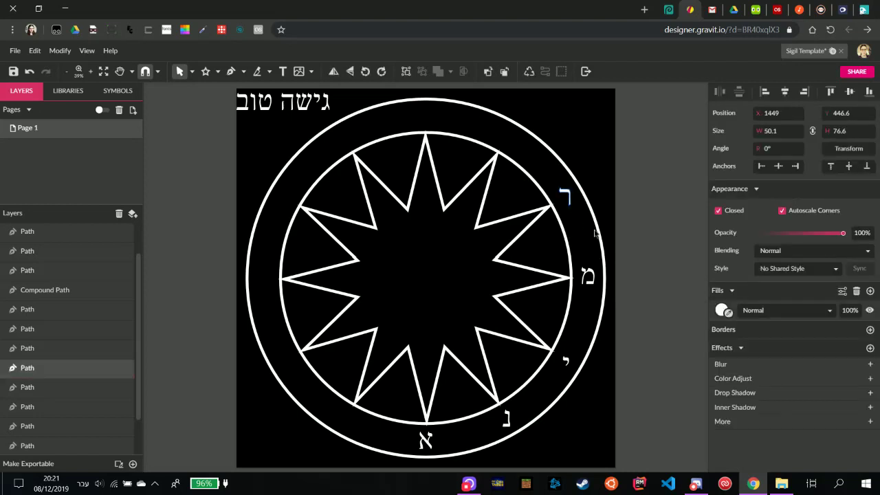
{"action": "left_click", "coordinate": [634, 238]}
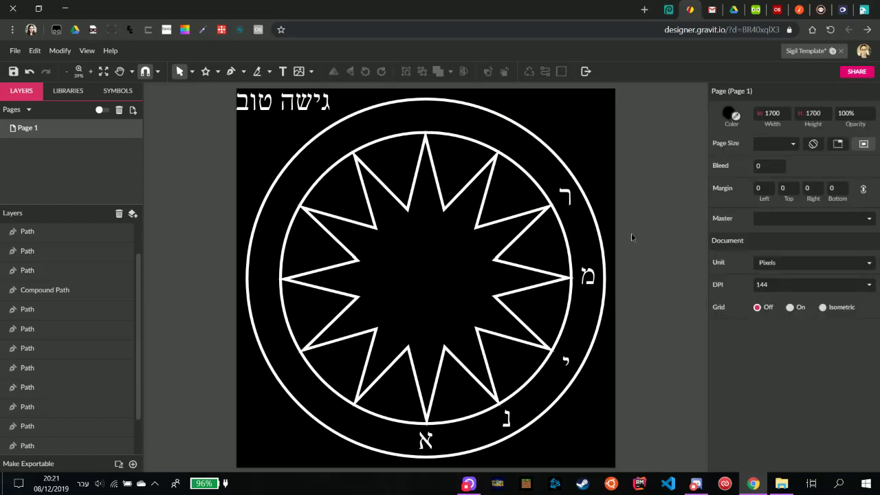
{"action": "left_click", "coordinate": [568, 199]}
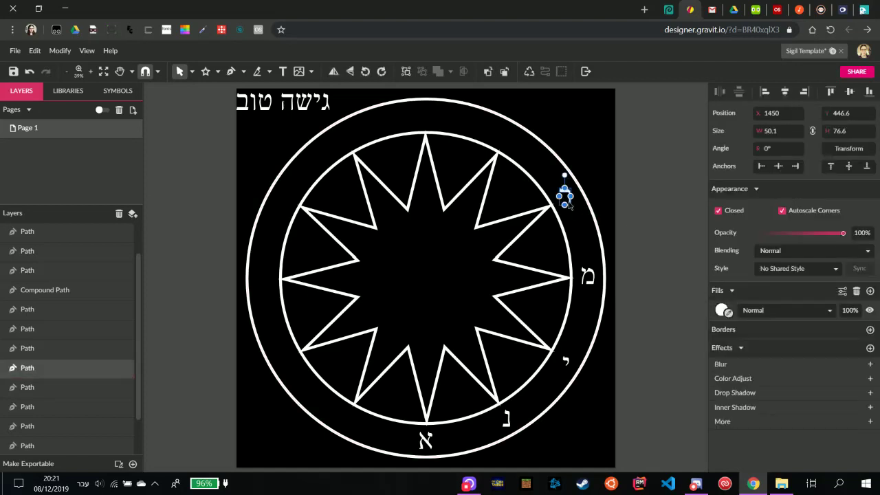
{"action": "left_click", "coordinate": [676, 220]}
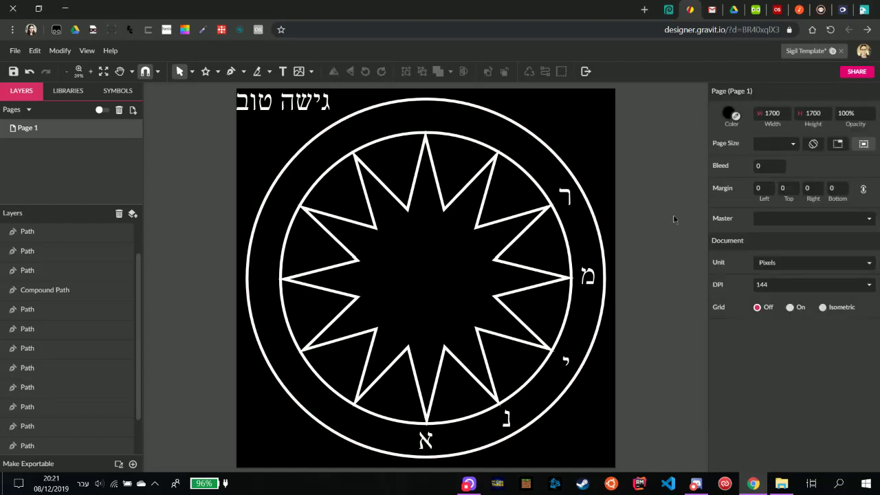
Review and fine-tune the ר letter's placement at the upper-right tip.
{"action": "left_click", "coordinate": [570, 204]}
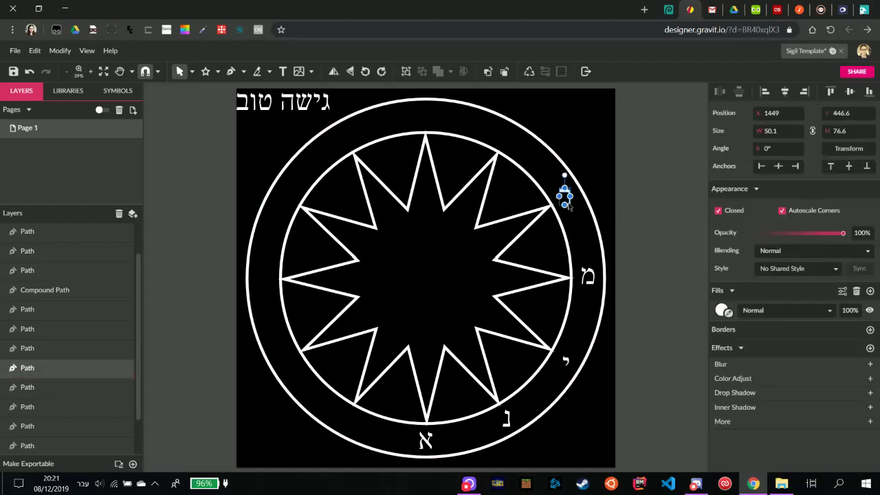
{"action": "left_click", "coordinate": [644, 213]}
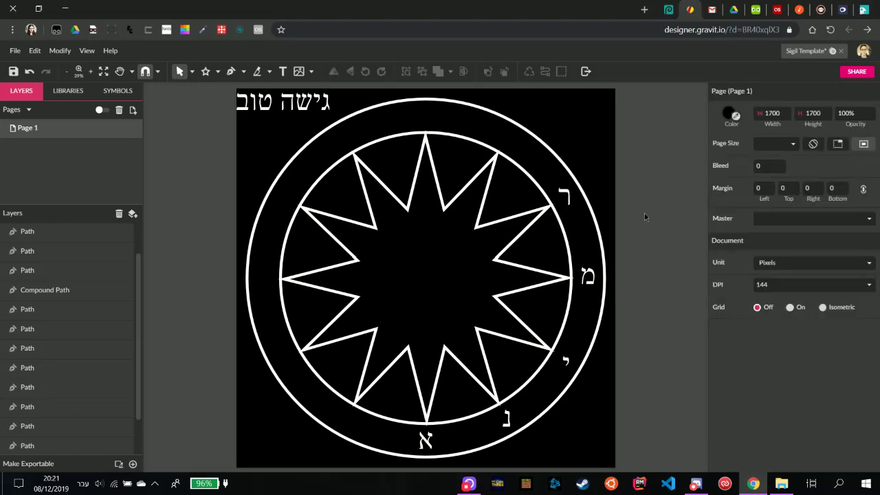
{"action": "left_click", "coordinate": [569, 204]}
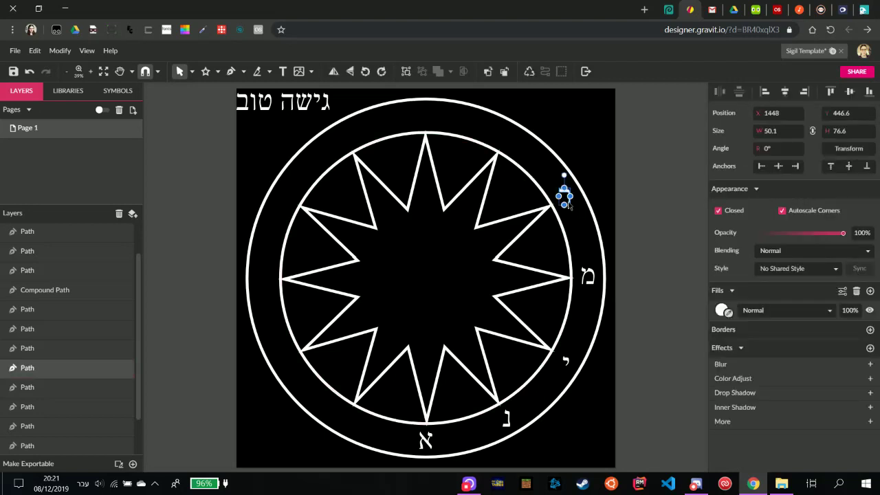
{"action": "left_click", "coordinate": [639, 227]}
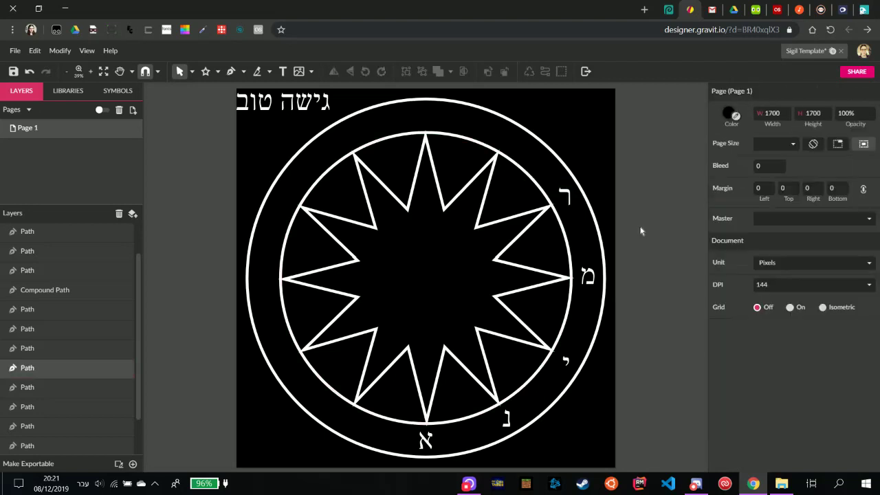
{"action": "left_click", "coordinate": [565, 200]}
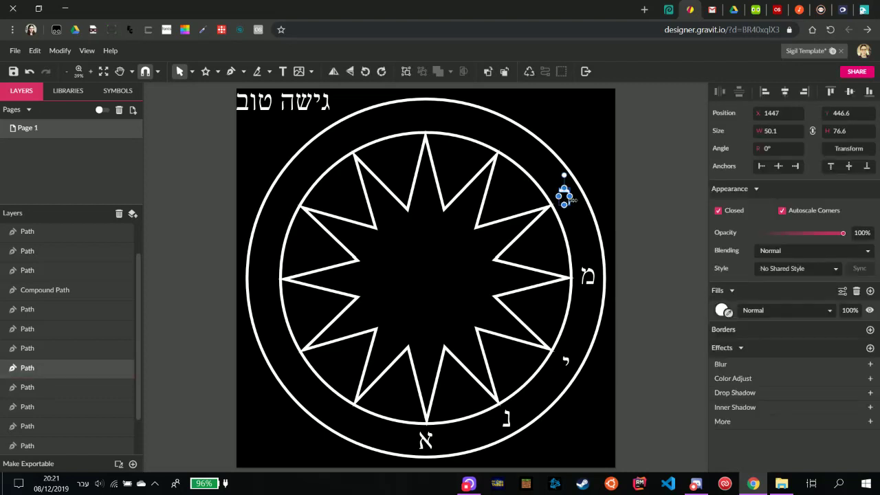
{"action": "left_click", "coordinate": [655, 205]}
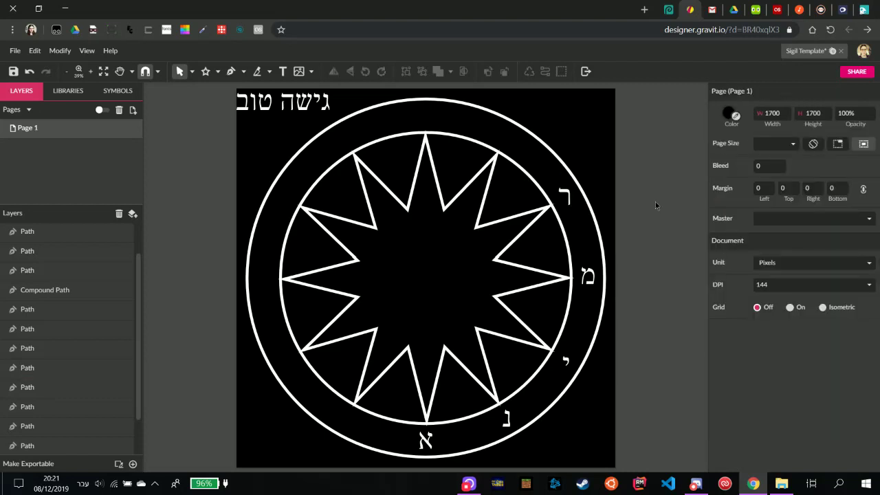
{"action": "left_click", "coordinate": [565, 196]}
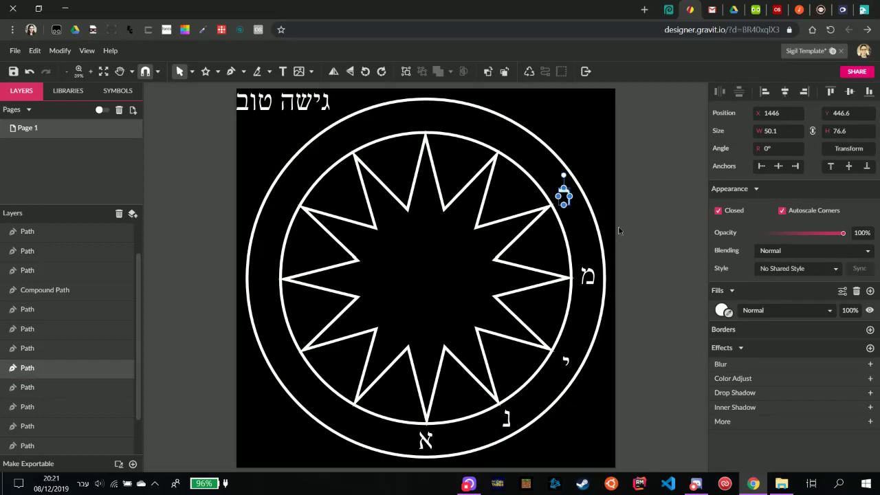
{"action": "left_click", "coordinate": [654, 251]}
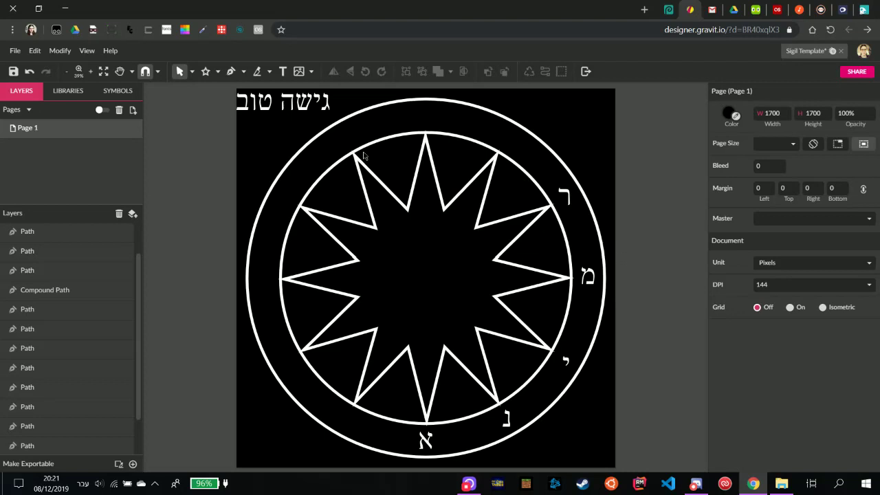
Move the letter ג from the title to the ring's top and nudge it up and right.
{"action": "left_click_drag", "start_coordinate": [323, 114], "coordinate": [504, 142]}
{"action": "left_click", "coordinate": [533, 170]}
{"action": "left_click", "coordinate": [507, 144]}
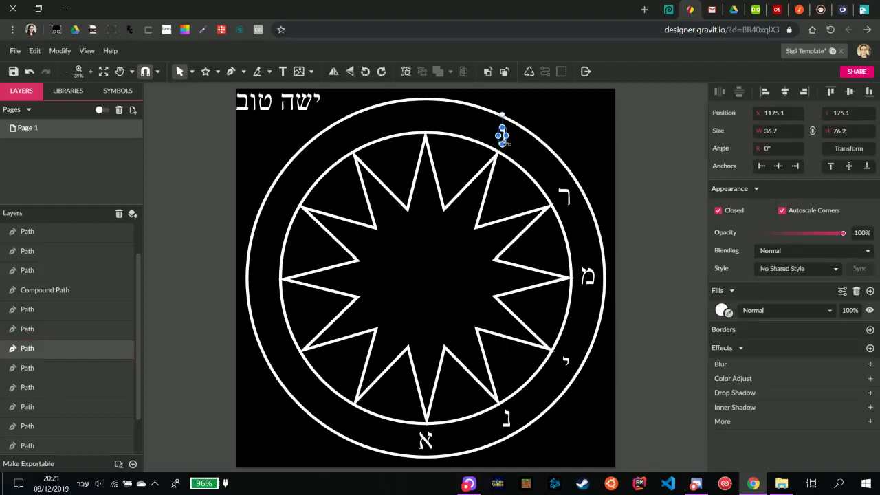
{"action": "left_click_drag", "start_coordinate": [507, 145], "coordinate": [508, 142]}
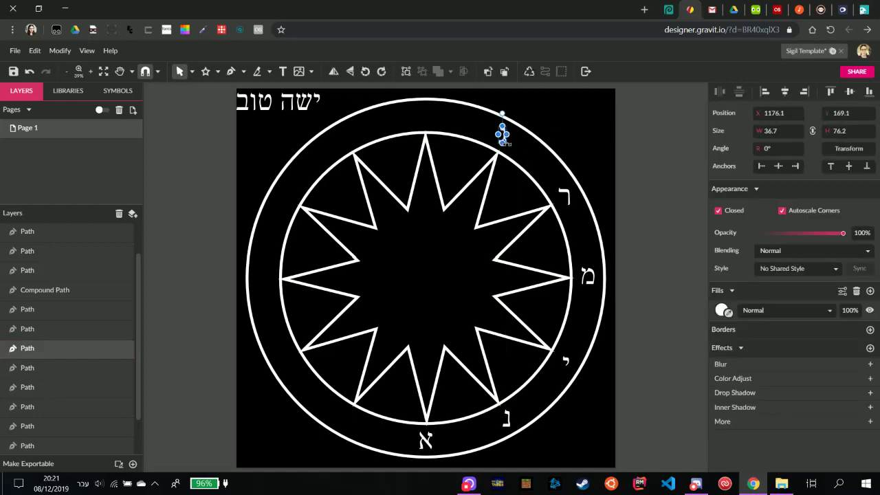
{"action": "left_click", "coordinate": [534, 160]}
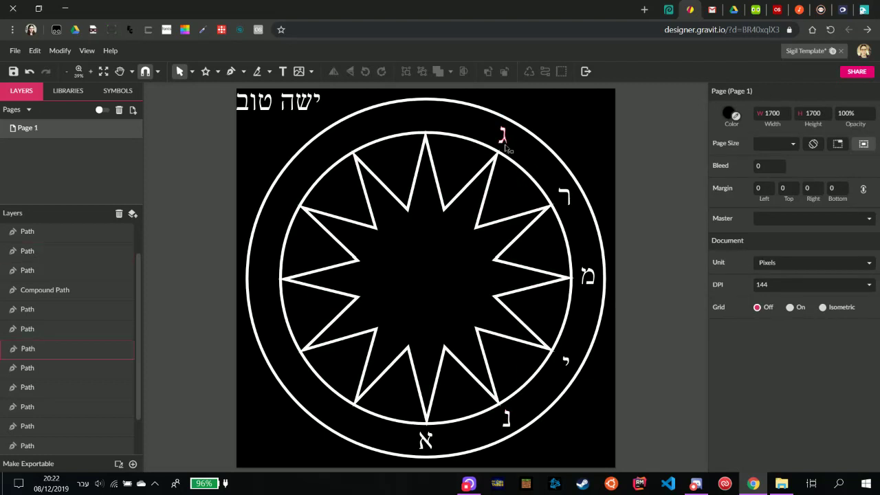
{"action": "left_click", "coordinate": [504, 138]}
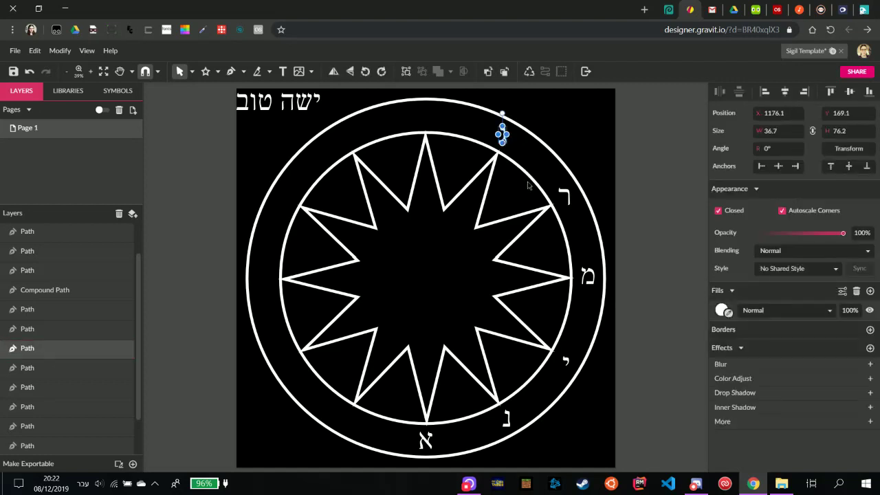
{"action": "key", "text": "Right"}
{"action": "key", "text": "Up"}
{"action": "left_click", "coordinate": [602, 139]}
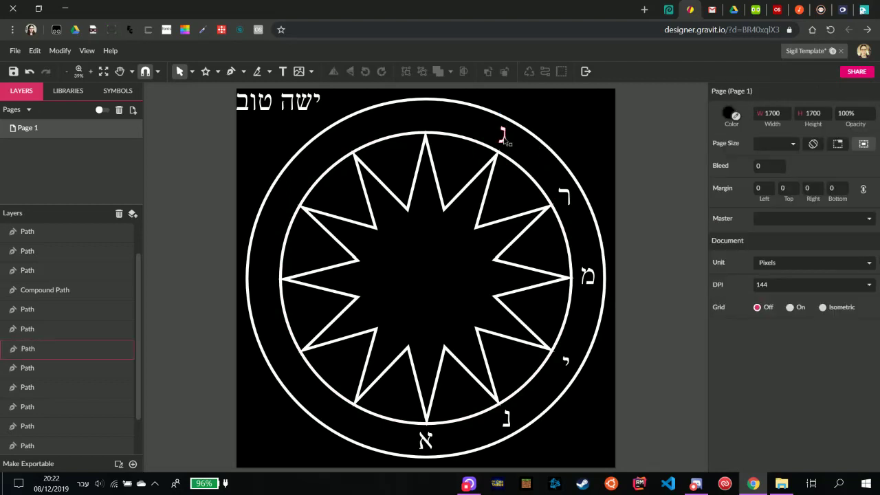
Nudge ג once more up and right, then right and down, to settle it.
{"action": "left_click", "coordinate": [502, 136]}
{"action": "key", "text": "Up"}
{"action": "key", "text": "Right"}
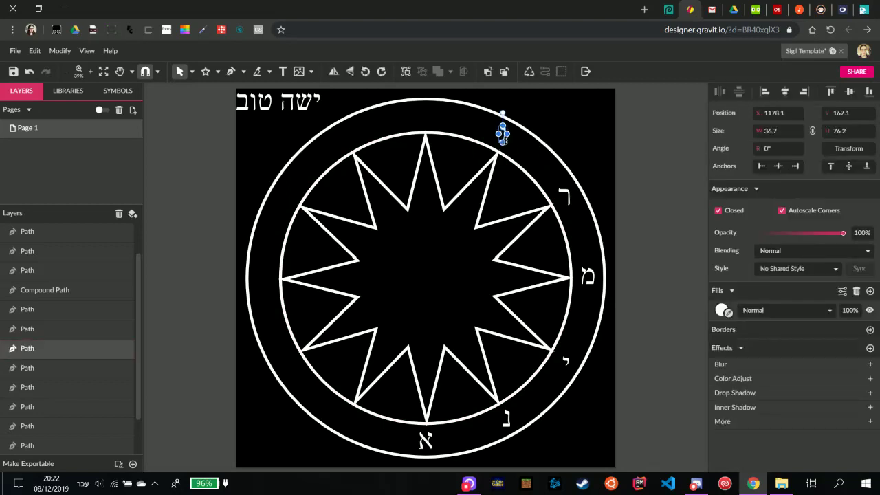
{"action": "left_click", "coordinate": [572, 135]}
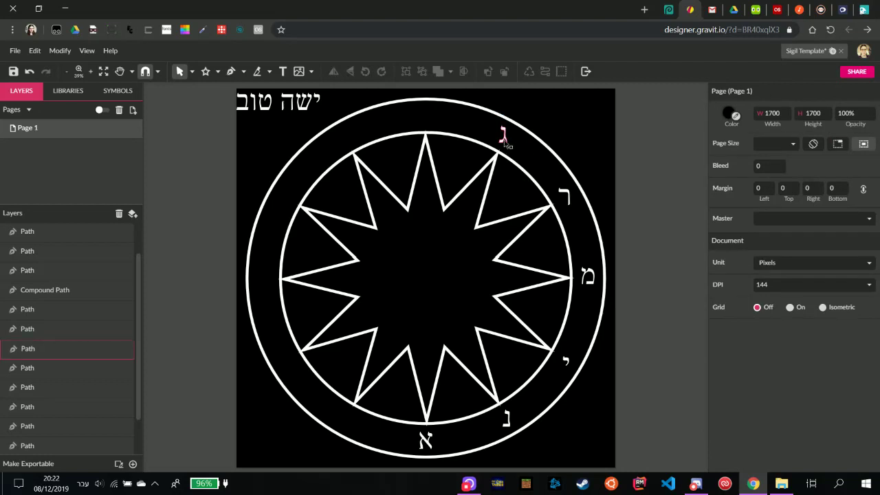
{"action": "left_click", "coordinate": [508, 145]}
{"action": "key", "text": "Down"}
{"action": "key", "text": "Right"}
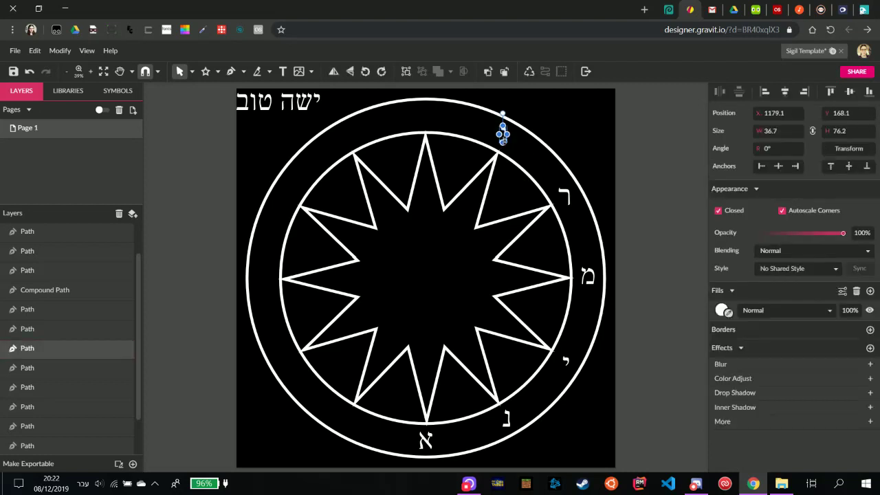
{"action": "left_click", "coordinate": [571, 129]}
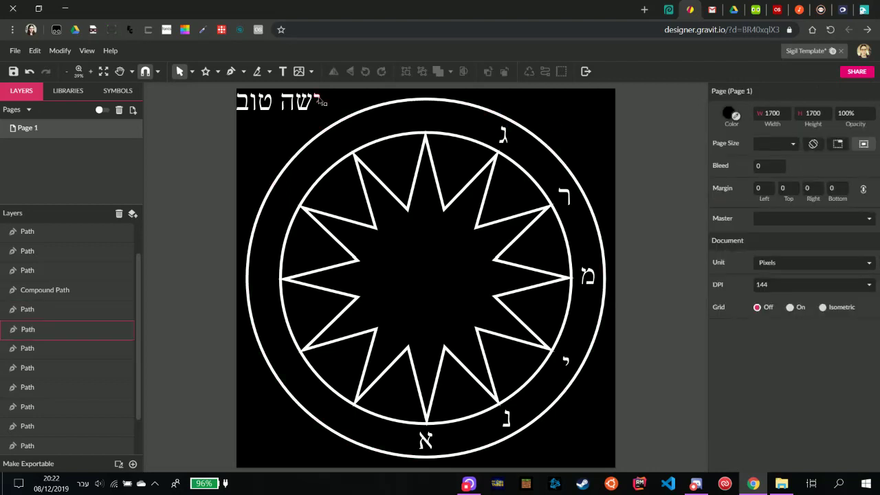
Move the letter י from the title to the ring's top and nudge it up twice.
{"action": "left_click_drag", "start_coordinate": [321, 101], "coordinate": [425, 117]}
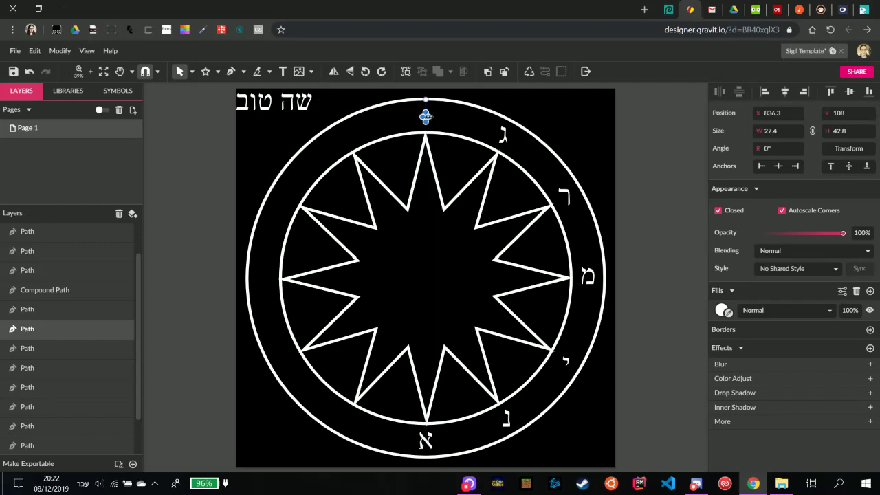
{"action": "left_click", "coordinate": [568, 119]}
{"action": "left_click", "coordinate": [431, 121]}
{"action": "key", "text": "Up"}
{"action": "key", "text": "Up"}
{"action": "key", "text": "Up"}
{"action": "left_click", "coordinate": [560, 122]}
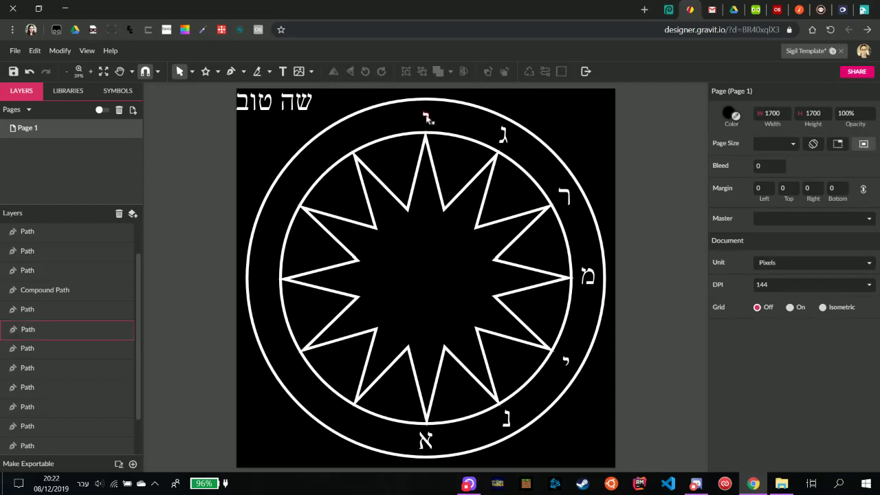
{"action": "left_click", "coordinate": [428, 119]}
{"action": "key", "text": "Up"}
{"action": "key", "text": "Up"}
{"action": "key", "text": "Up"}
{"action": "key", "text": "Up"}
{"action": "left_click", "coordinate": [543, 110]}
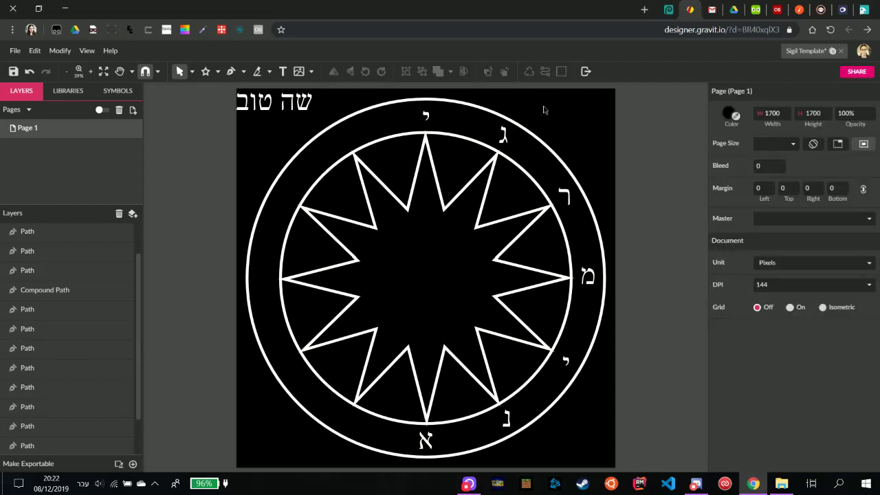
Confirm the י placement, then move the letter ש onto the ring's upper left.
{"action": "left_click", "coordinate": [427, 117]}
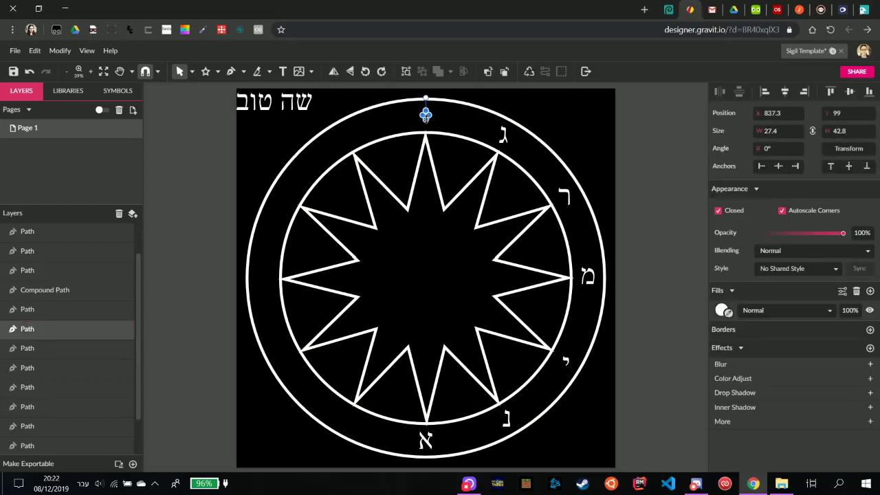
{"action": "left_click", "coordinate": [614, 125]}
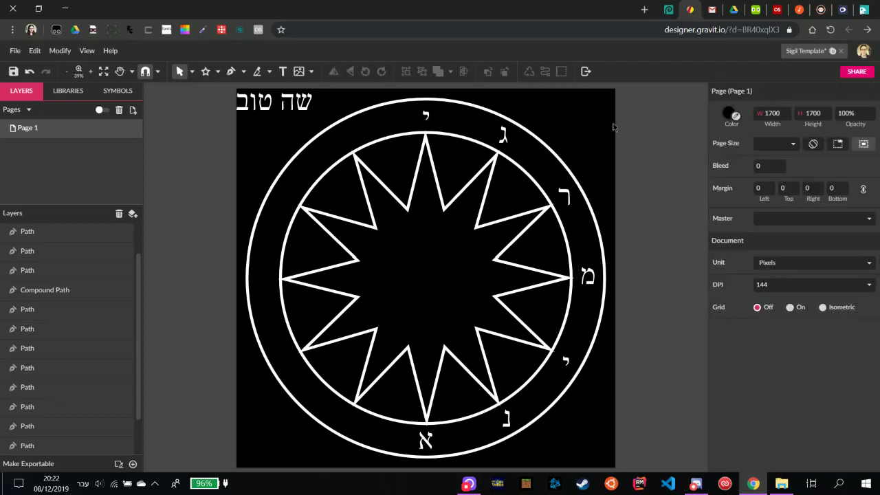
{"action": "left_click", "coordinate": [427, 117]}
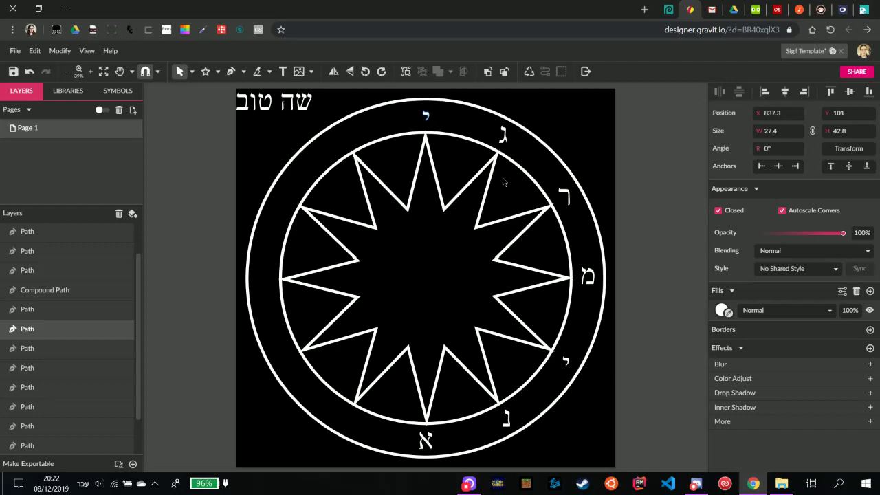
{"action": "left_click", "coordinate": [627, 139]}
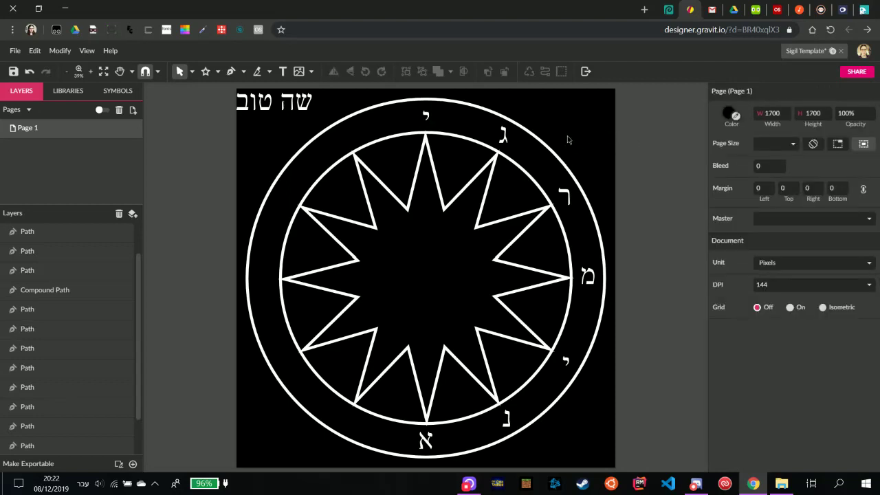
{"action": "left_click_drag", "start_coordinate": [305, 118], "coordinate": [345, 142]}
{"action": "left_click", "coordinate": [329, 167]}
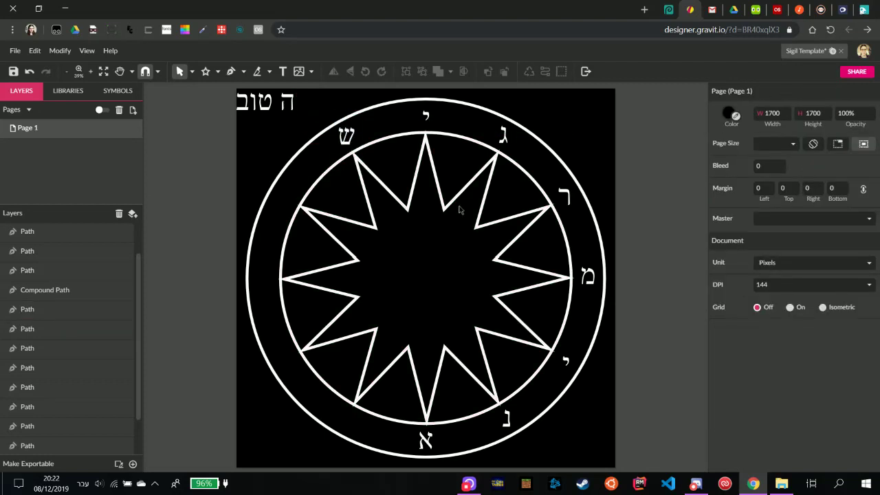
Nudge the letter ש left and down beside the top י.
{"action": "left_click", "coordinate": [350, 142]}
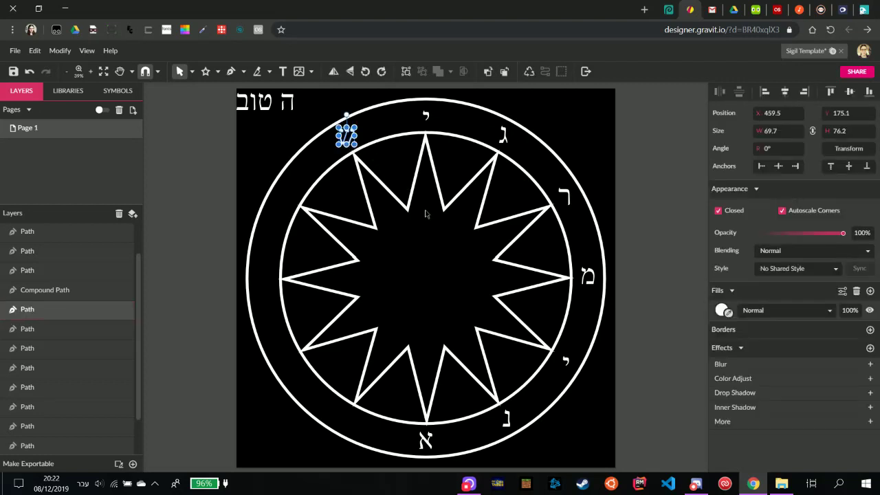
{"action": "key", "text": "Left"}
{"action": "key", "text": "Left"}
{"action": "key", "text": "Down"}
{"action": "key", "text": "Down"}
{"action": "key", "text": "Down"}
{"action": "key", "text": "Down"}
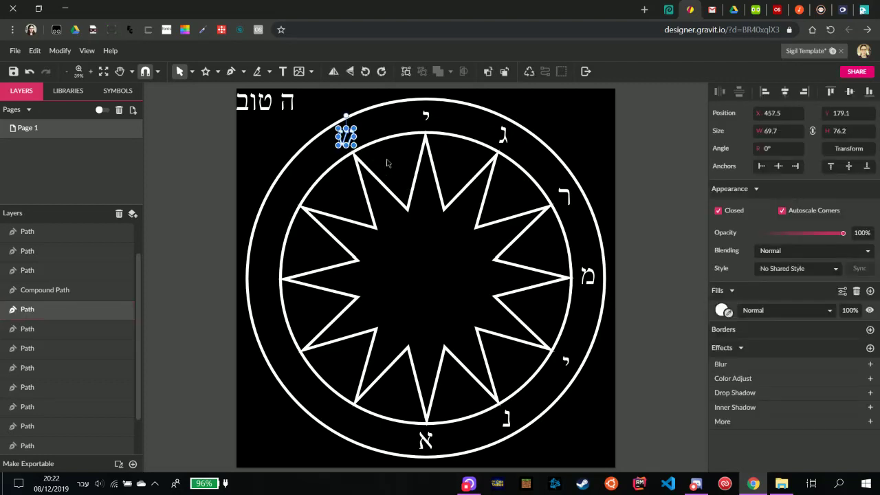
{"action": "left_click", "coordinate": [387, 163]}
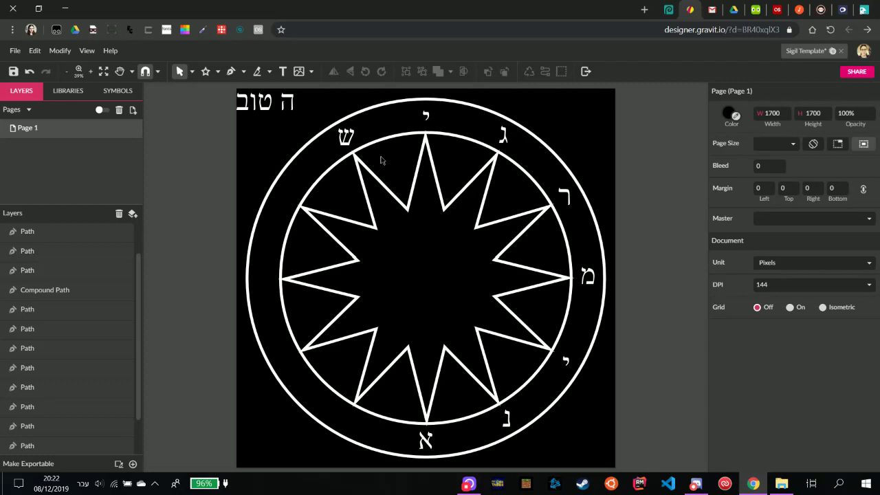
{"action": "left_click", "coordinate": [345, 138]}
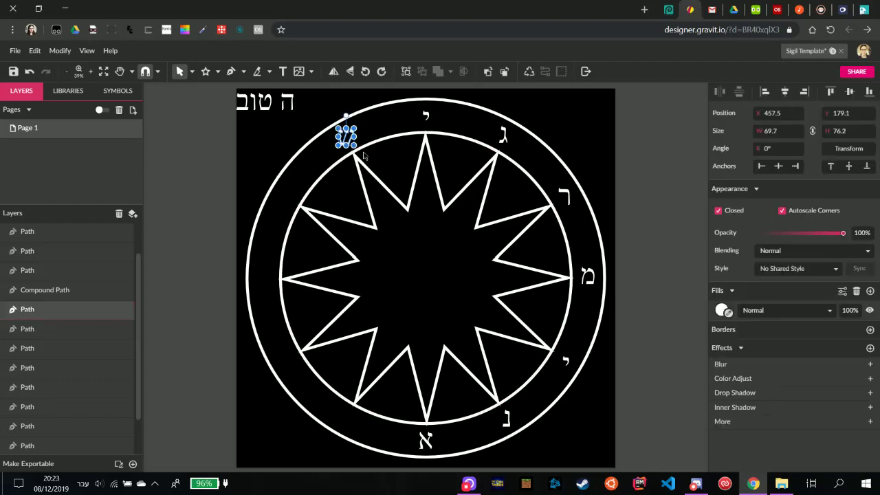
{"action": "left_click", "coordinate": [384, 157]}
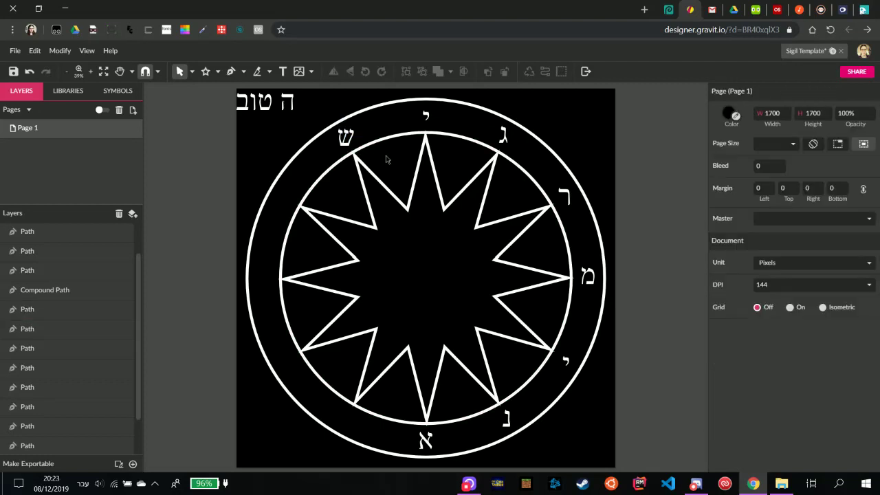
{"action": "left_click", "coordinate": [346, 137]}
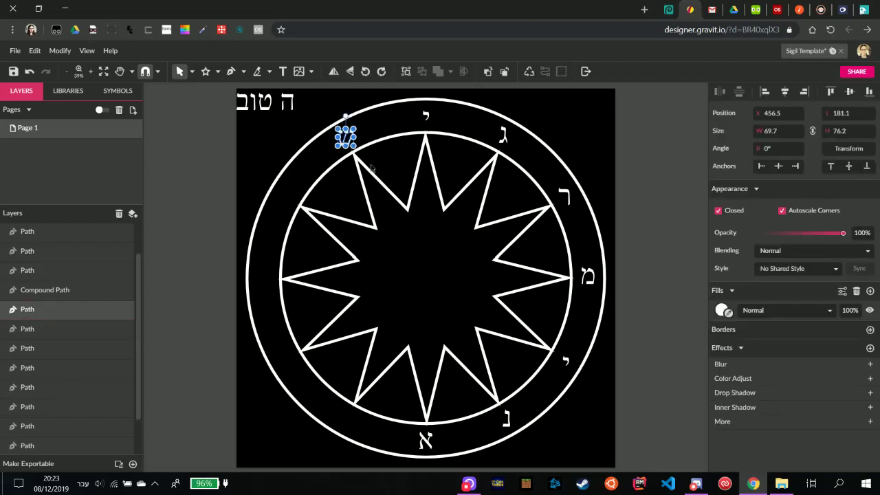
{"action": "left_click", "coordinate": [394, 163]}
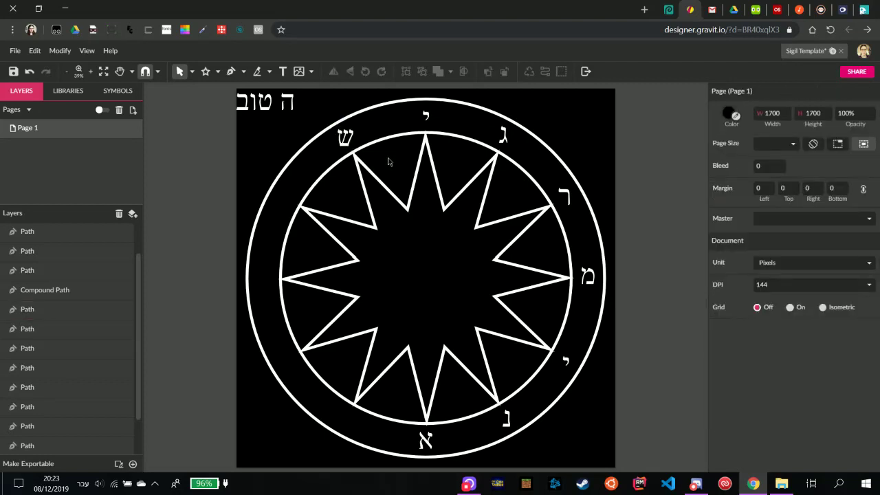
Nudge the letter ג two steps right, to X 1189.7, Y 175.1.
{"action": "left_click", "coordinate": [506, 142]}
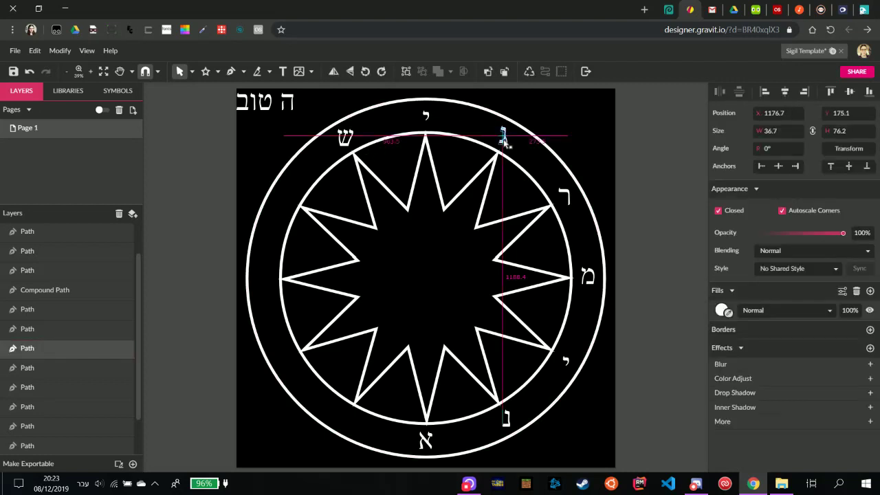
{"action": "left_click", "coordinate": [649, 168]}
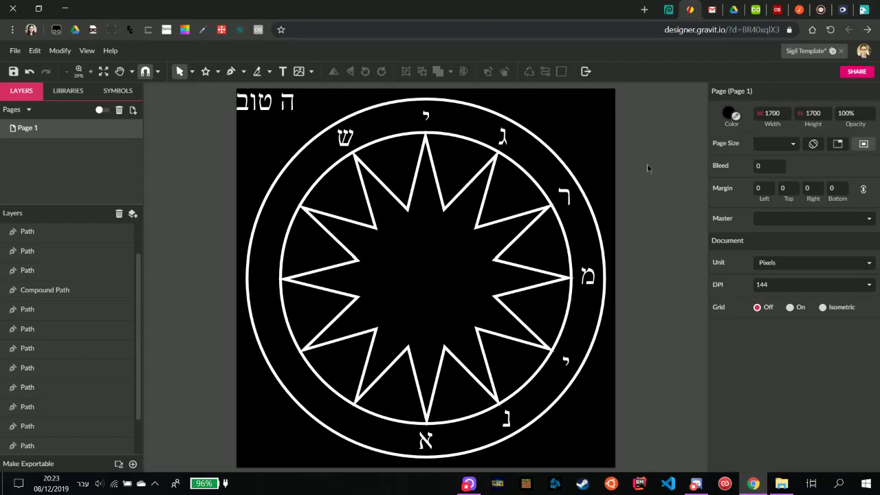
{"action": "left_click", "coordinate": [503, 138]}
{"action": "key", "text": "Right"}
{"action": "key", "text": "Right"}
{"action": "key", "text": "Right"}
{"action": "key", "text": "Right"}
{"action": "key", "text": "Right"}
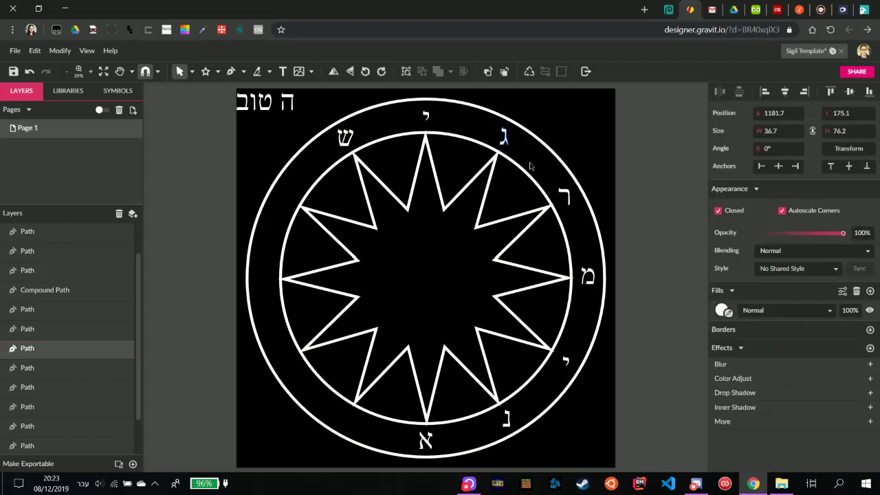
{"action": "key", "text": "Right"}
{"action": "left_click", "coordinate": [647, 165]}
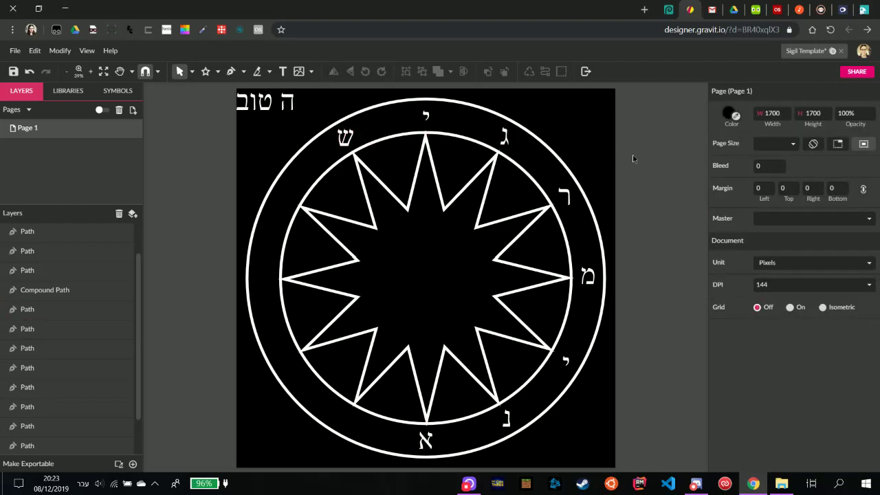
{"action": "left_click", "coordinate": [506, 138]}
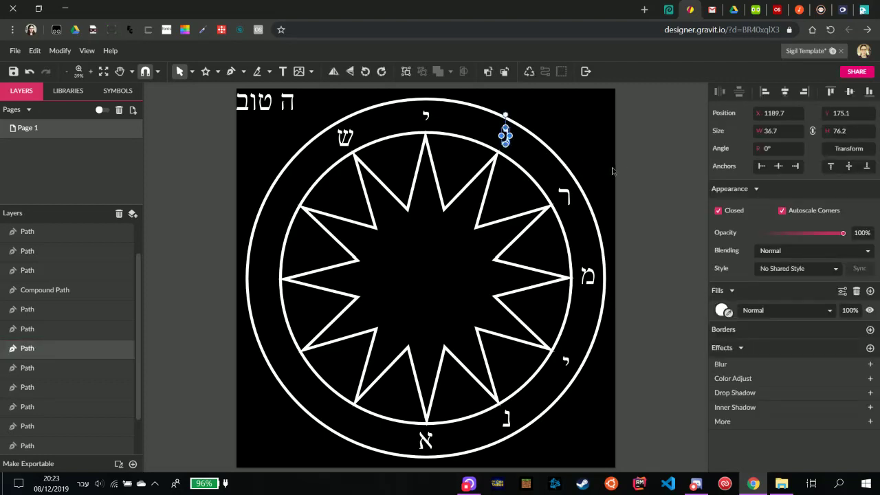
{"action": "left_click", "coordinate": [652, 170]}
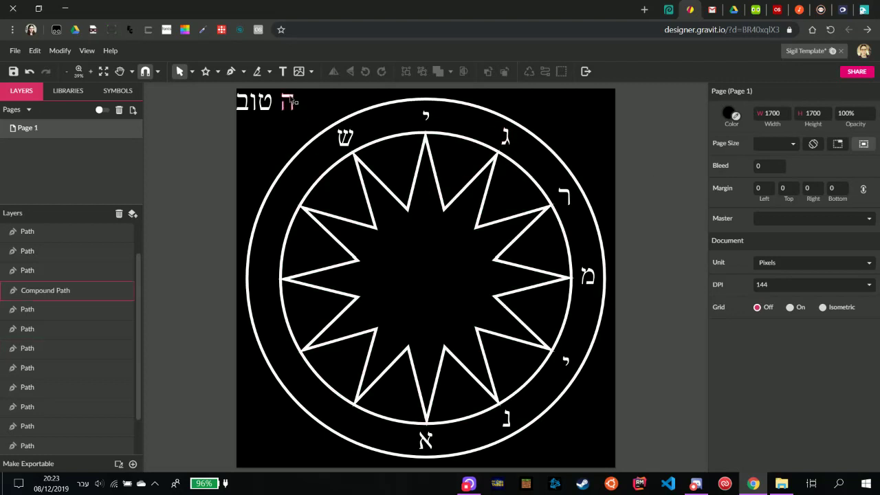
Move the letter ה from the title down onto the ring's upper left and shift it slightly right.
{"action": "left_click_drag", "start_coordinate": [294, 102], "coordinate": [288, 195]}
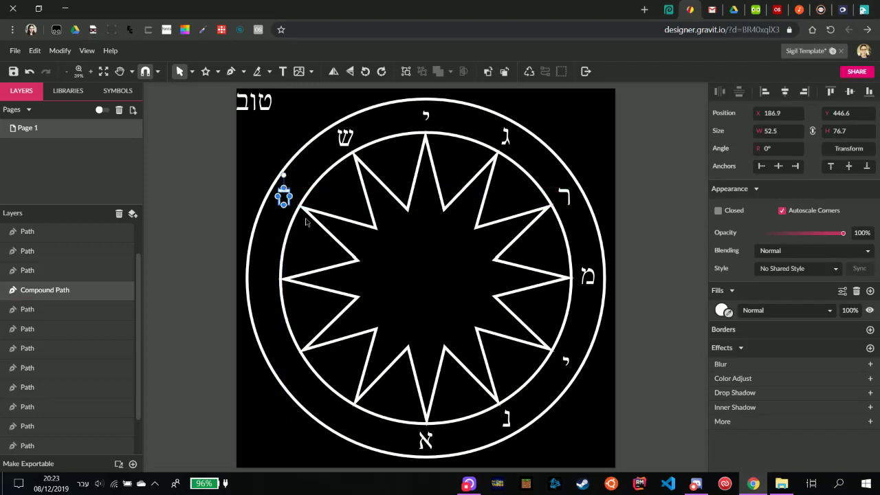
{"action": "left_click", "coordinate": [248, 151]}
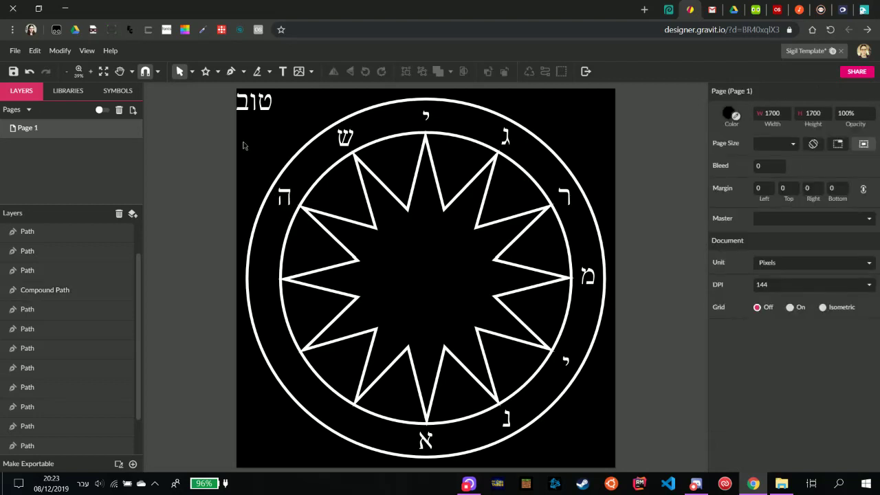
{"action": "left_click", "coordinate": [288, 196]}
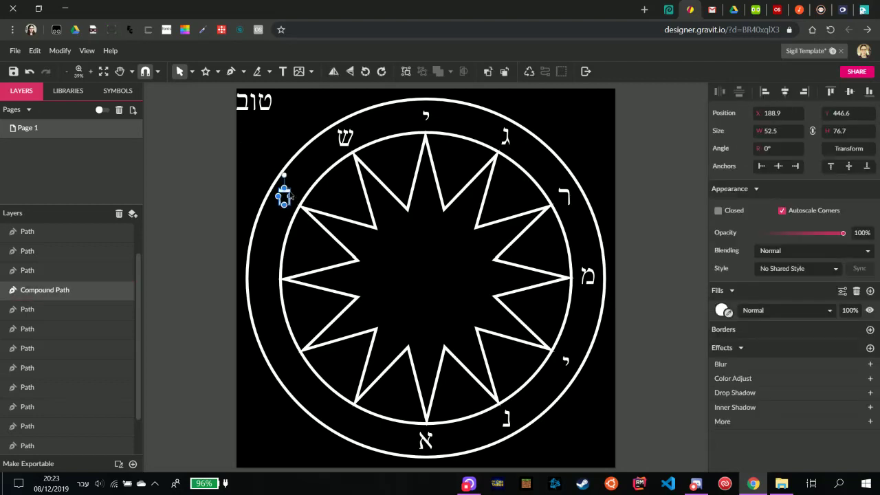
{"action": "left_click_drag", "start_coordinate": [289, 194], "coordinate": [290, 195]}
{"action": "left_click", "coordinate": [258, 162]}
{"action": "left_click", "coordinate": [287, 198]}
{"action": "left_click", "coordinate": [251, 157]}
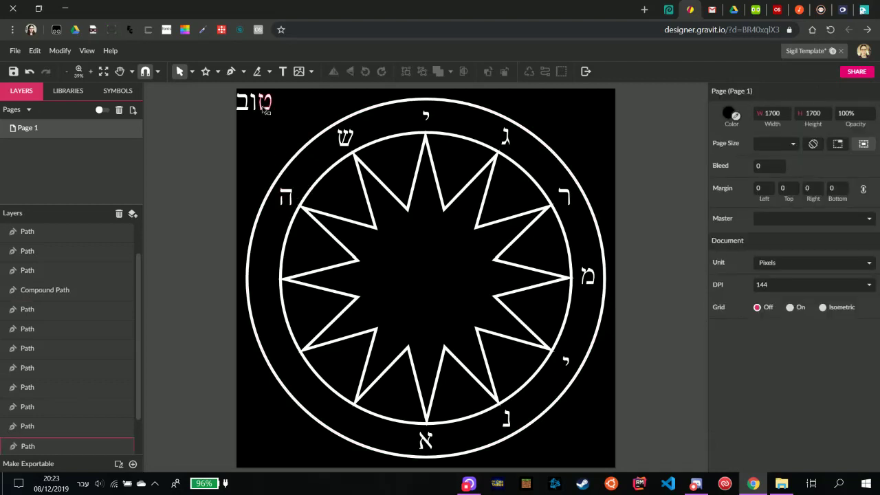
Move the letter ט to the star's left tip and nudge it left twice.
{"action": "left_click", "coordinate": [267, 230]}
{"action": "left_click_drag", "start_coordinate": [268, 231], "coordinate": [265, 287]}
{"action": "left_click", "coordinate": [231, 310]}
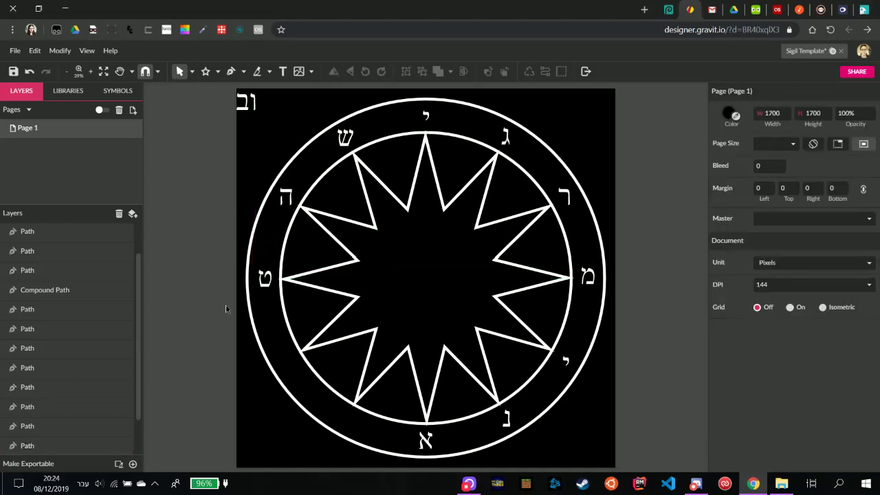
{"action": "left_click", "coordinate": [266, 288]}
{"action": "key", "text": "Left"}
{"action": "key", "text": "Left"}
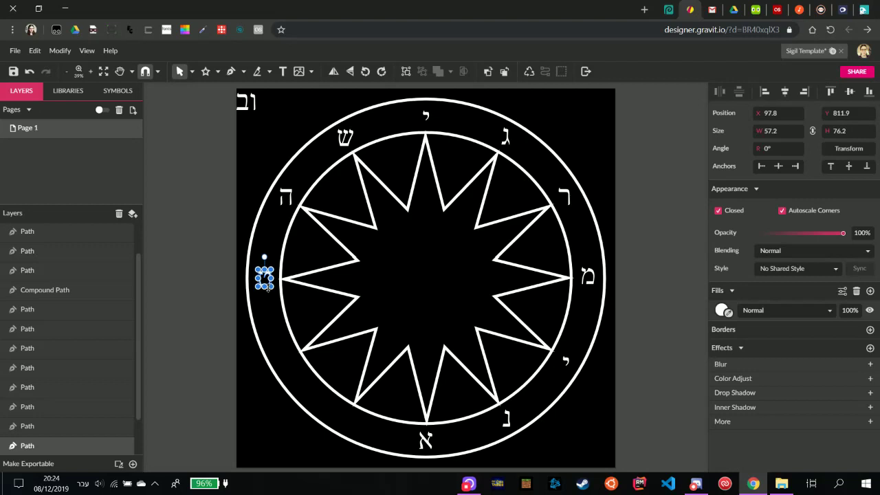
{"action": "left_click", "coordinate": [202, 288]}
{"action": "left_click", "coordinate": [264, 286]}
{"action": "key", "text": "Left"}
{"action": "left_click", "coordinate": [196, 275]}
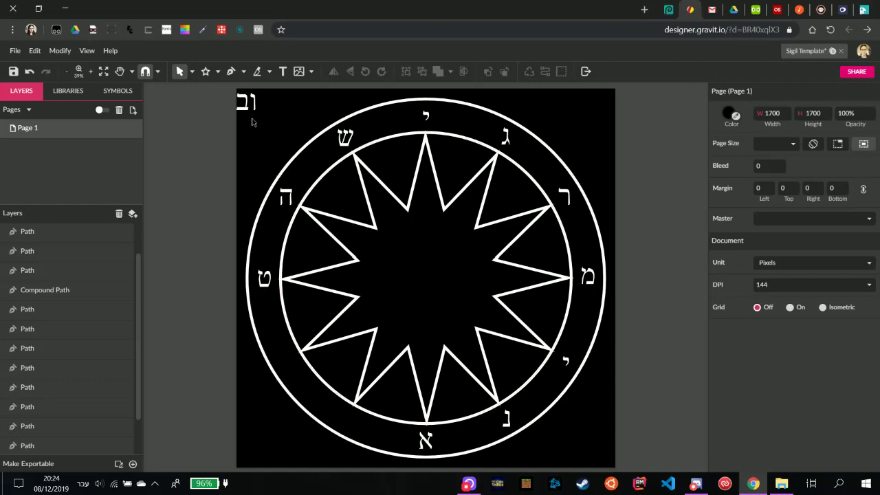
Move the ו letter down into the outer ring at its left side.
{"action": "left_click_drag", "start_coordinate": [260, 107], "coordinate": [288, 359]}
{"action": "left_click", "coordinate": [227, 383]}
{"action": "key", "text": "ctrl+z"}
{"action": "key", "text": "Right"}
{"action": "key", "text": "Right"}
{"action": "key", "text": "Right"}
{"action": "key", "text": "Right"}
{"action": "key", "text": "Right"}
{"action": "key", "text": "Right"}
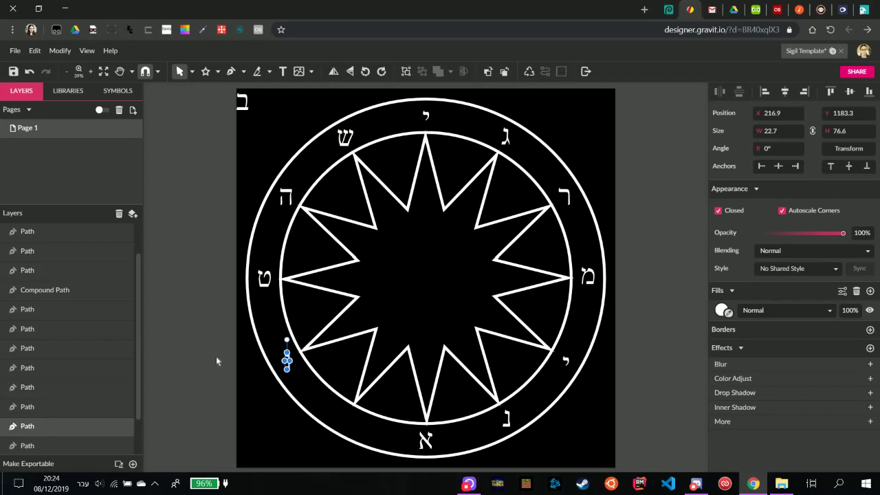
{"action": "left_click", "coordinate": [216, 361]}
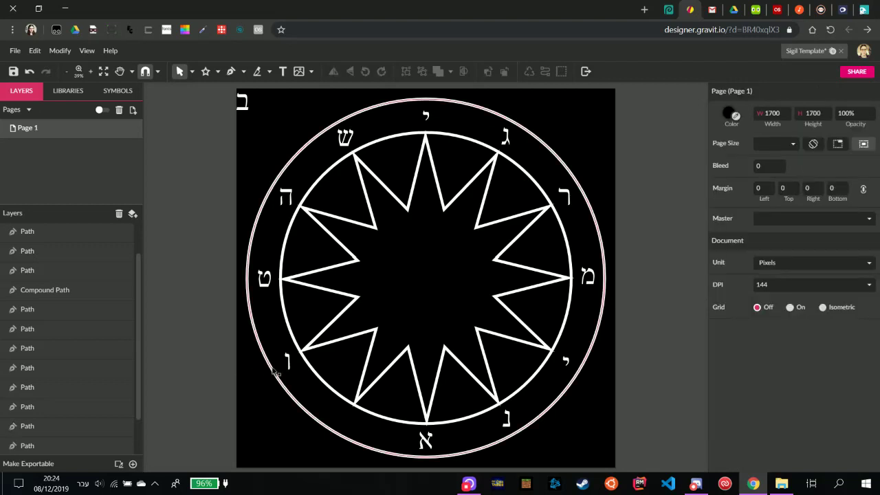
{"action": "key", "text": "ctrl+z"}
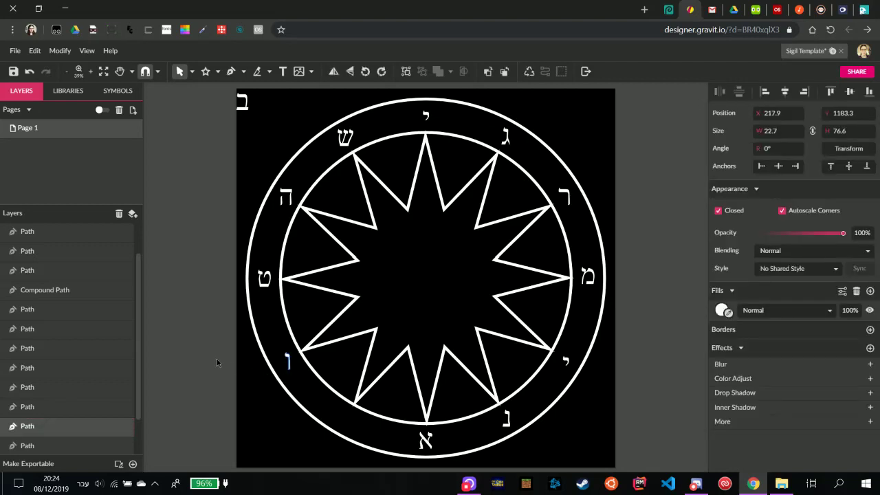
{"action": "left_click", "coordinate": [216, 270]}
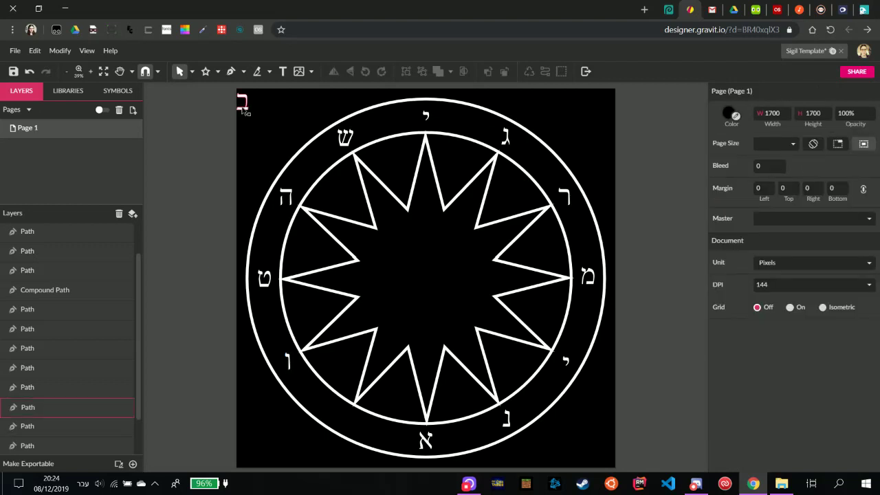
Drag the ב from the page corner to the ring's lower-left and nudge it two units left.
{"action": "left_click_drag", "start_coordinate": [249, 108], "coordinate": [348, 427]}
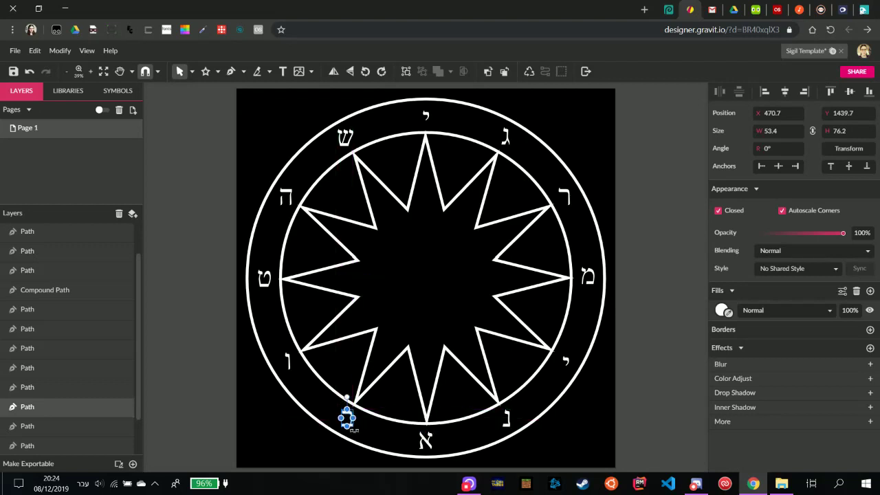
{"action": "key", "text": "Left"}
{"action": "key", "text": "Left"}
{"action": "key", "text": "Left"}
{"action": "left_click", "coordinate": [286, 430]}
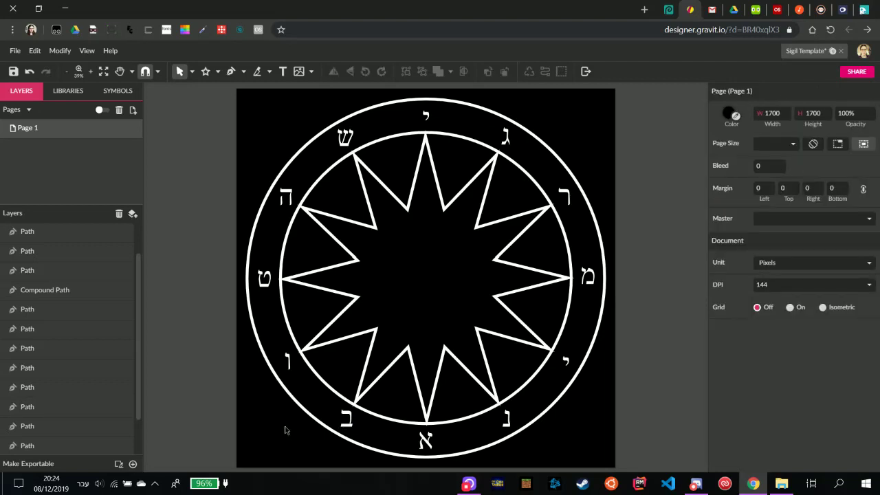
{"action": "left_click", "coordinate": [347, 420]}
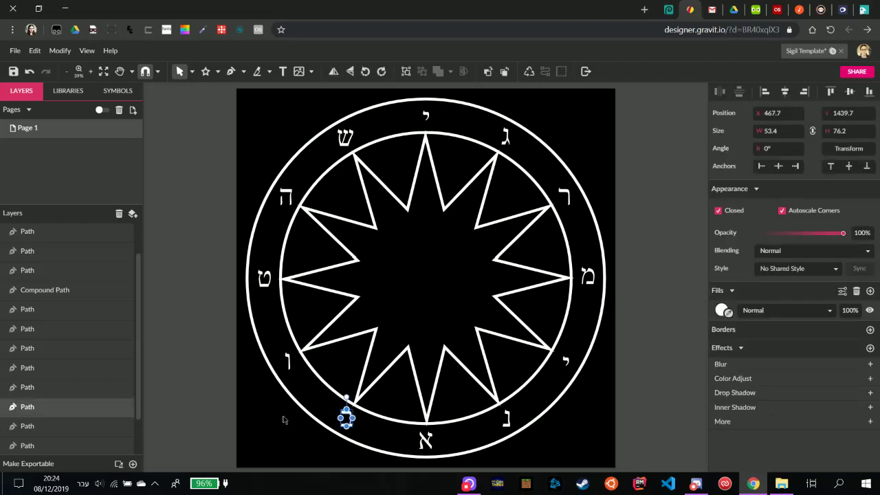
{"action": "key", "text": "Left"}
{"action": "left_click", "coordinate": [259, 426]}
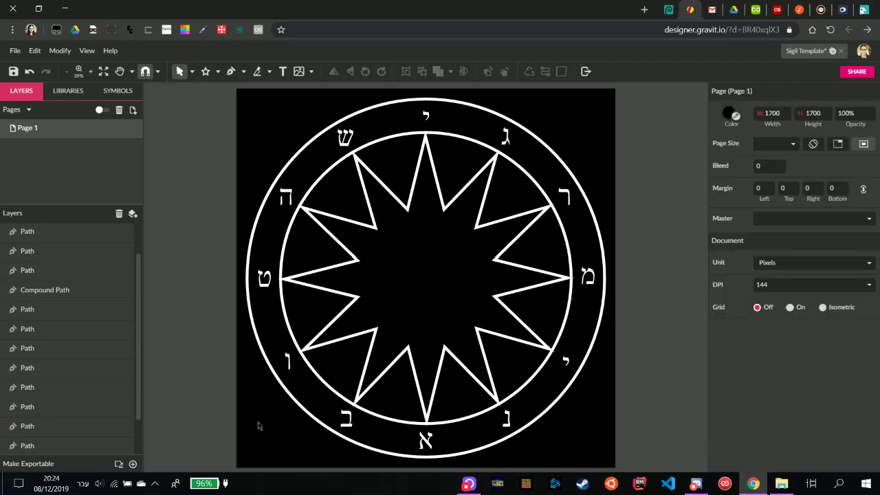
Move the twelve-point star polygon layer to the bottom of the stack and hide it.
{"action": "left_click", "coordinate": [350, 299]}
{"action": "left_click_drag", "start_coordinate": [62, 233], "coordinate": [61, 446]}
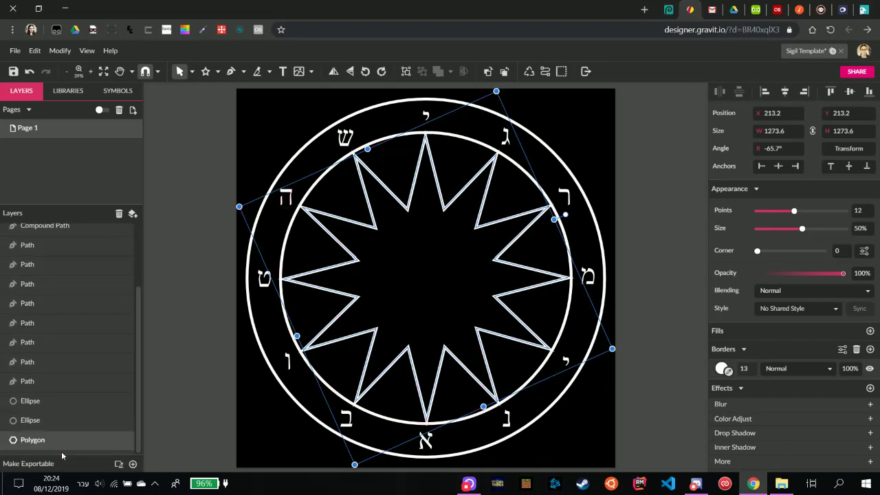
{"action": "left_click", "coordinate": [129, 442]}
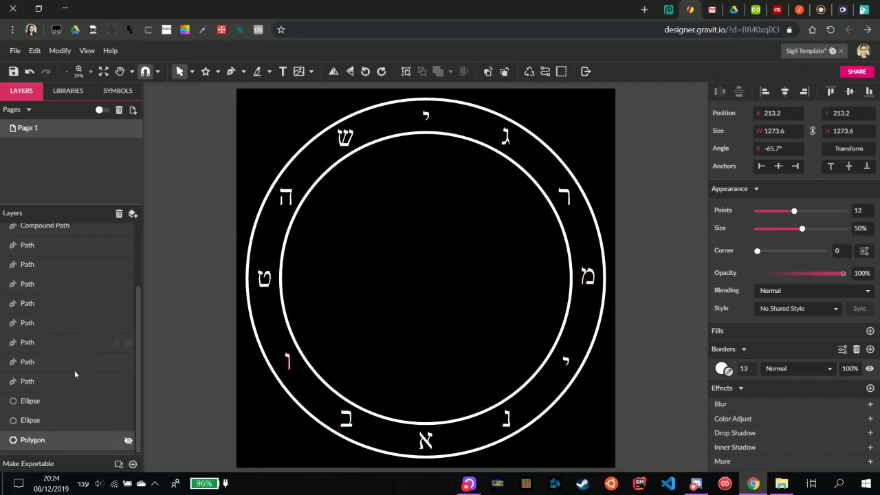
Group all letter paths with both circles, then delete the hidden star polygon.
{"action": "scroll", "coordinate": [62, 294], "scroll_direction": "up", "scroll_amount": 2}
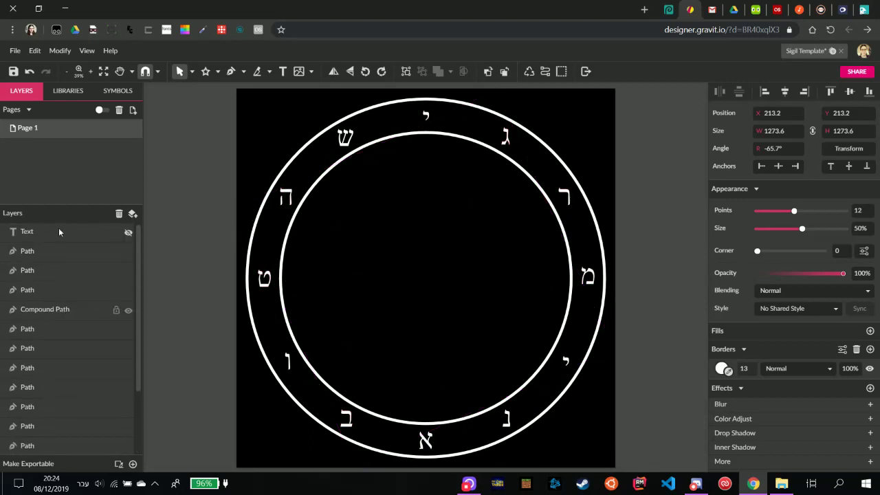
{"action": "left_click", "coordinate": [62, 252]}
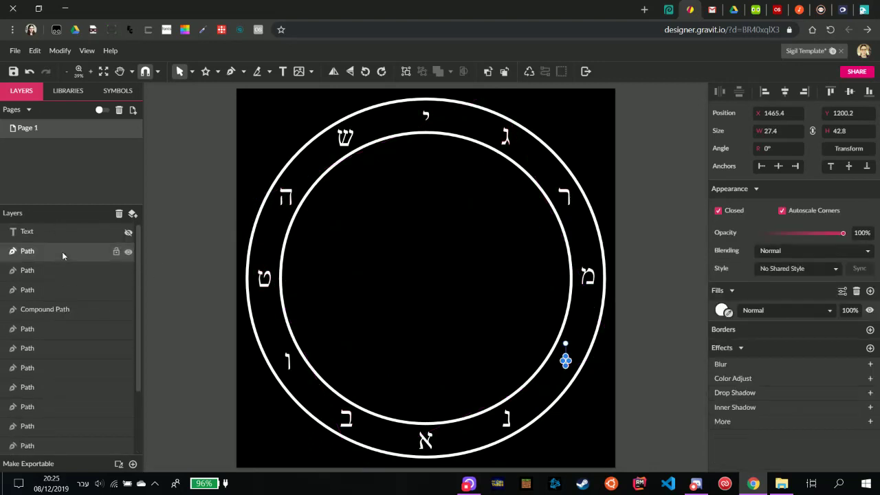
{"action": "scroll", "coordinate": [62, 260], "scroll_direction": "down", "scroll_amount": 2}
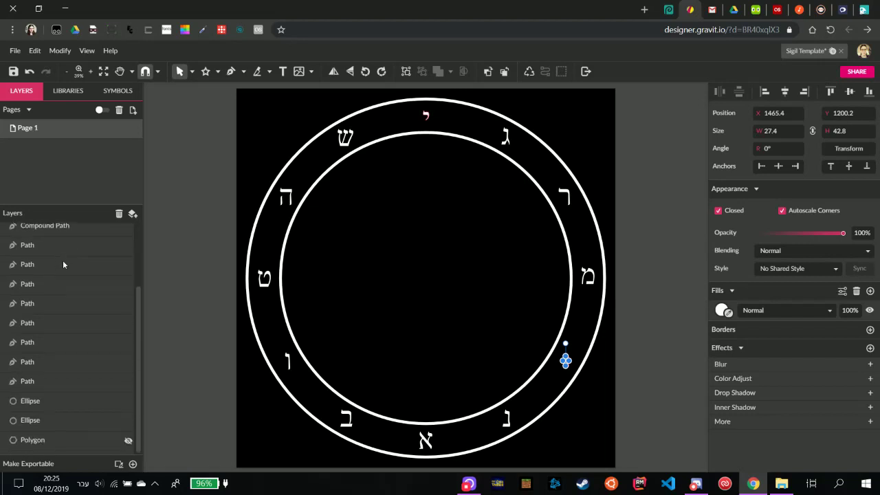
{"action": "left_click", "coordinate": [48, 422]}
{"action": "scroll", "coordinate": [55, 387], "scroll_direction": "up", "scroll_amount": 2}
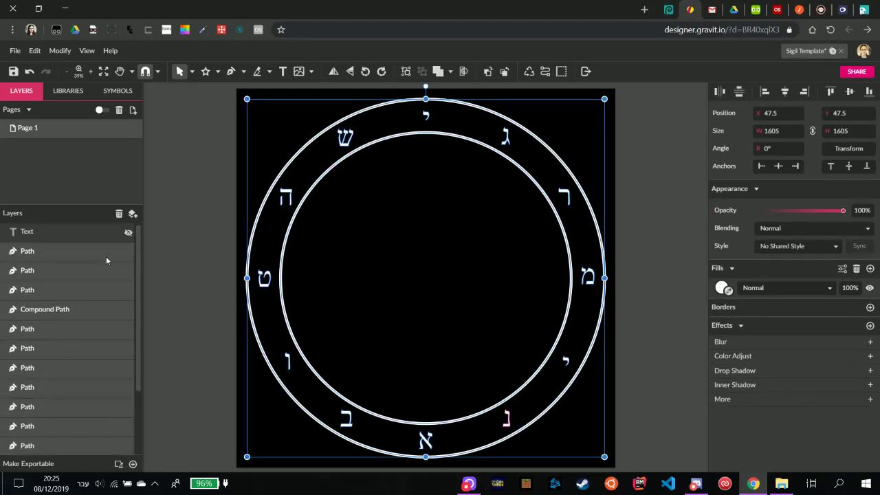
{"action": "key", "text": "ctrl+g"}
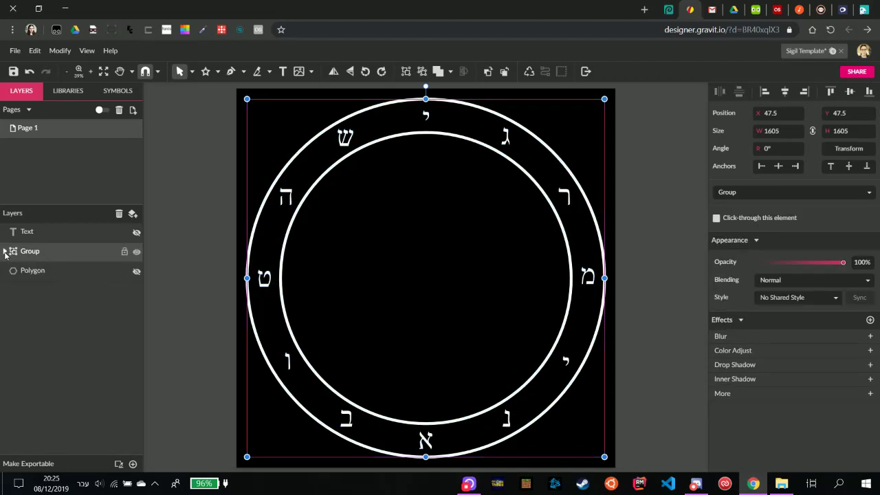
{"action": "left_click", "coordinate": [78, 271]}
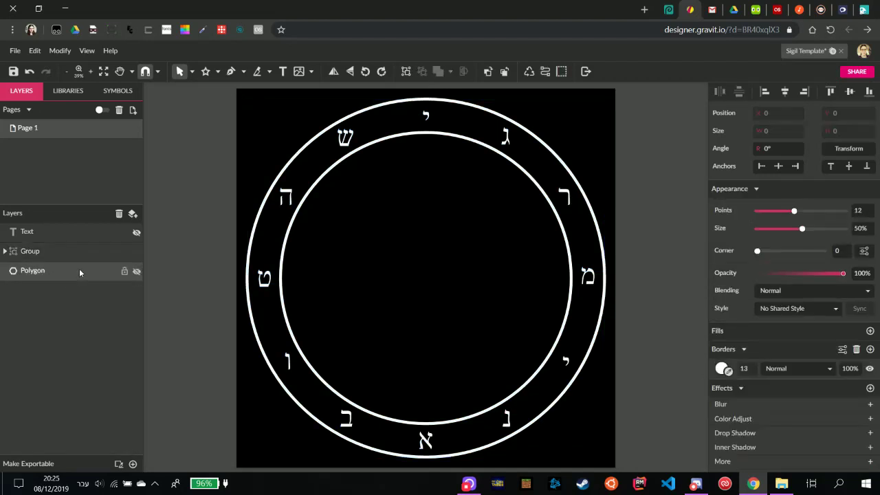
{"action": "key", "text": "Delete"}
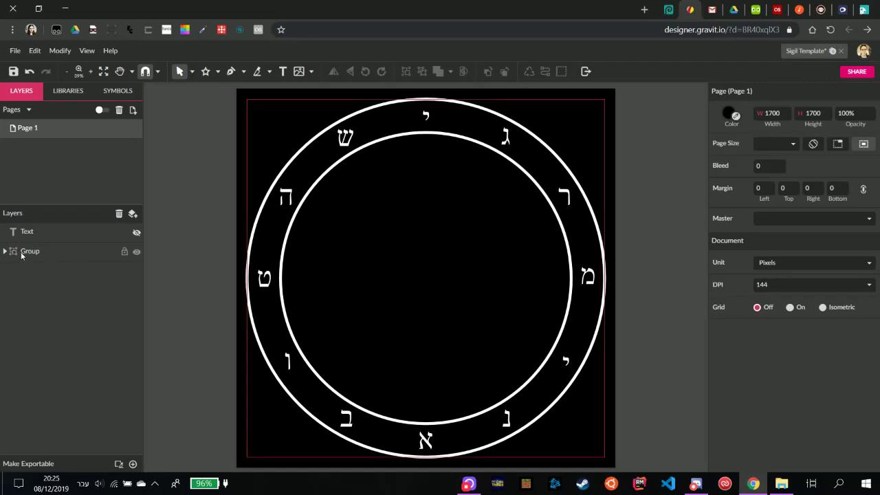
Unhide the Hebrew text layer and move the phrase up to the page middle.
{"action": "left_click", "coordinate": [37, 232]}
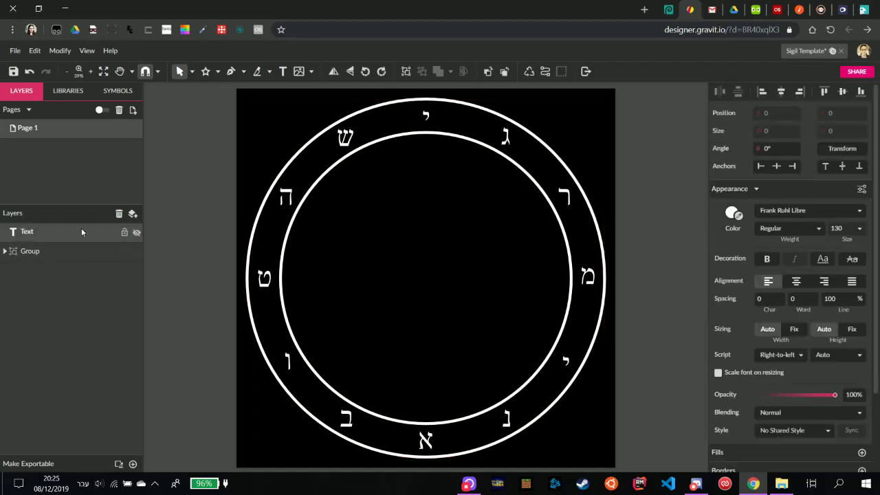
{"action": "left_click", "coordinate": [135, 233]}
{"action": "left_click_drag", "start_coordinate": [421, 332], "coordinate": [422, 285]}
Convert the phrase אני מרגישה טוב to a path and split it into separate letter paths.
{"action": "scroll", "coordinate": [422, 285], "scroll_direction": "up", "scroll_amount": 5}
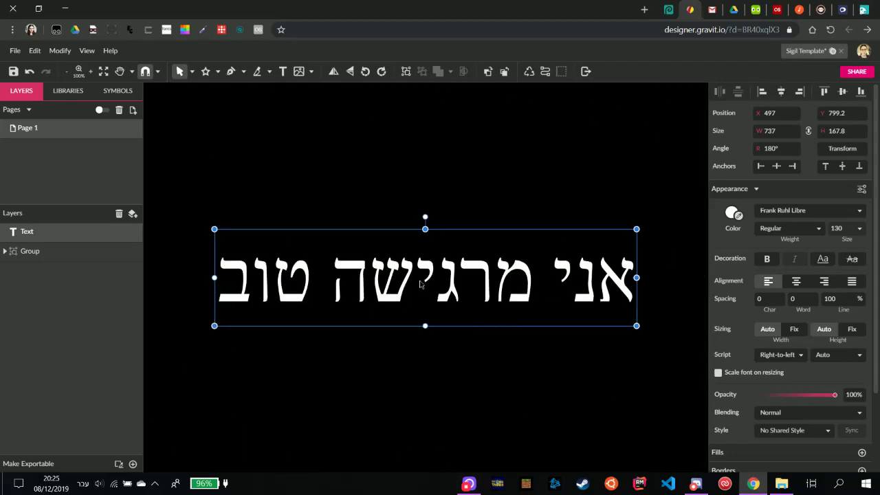
{"action": "right_click", "coordinate": [452, 291]}
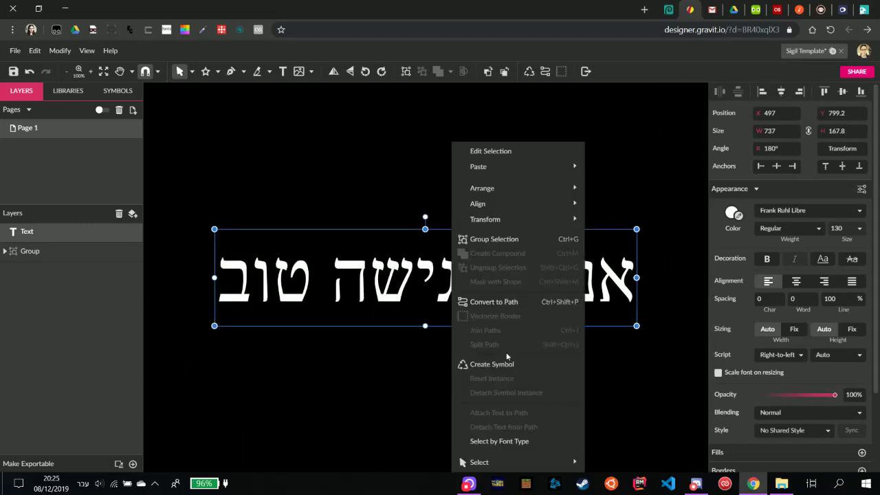
{"action": "left_click", "coordinate": [502, 303]}
{"action": "left_click_drag", "start_coordinate": [323, 243], "coordinate": [361, 314]}
{"action": "right_click", "coordinate": [362, 279]}
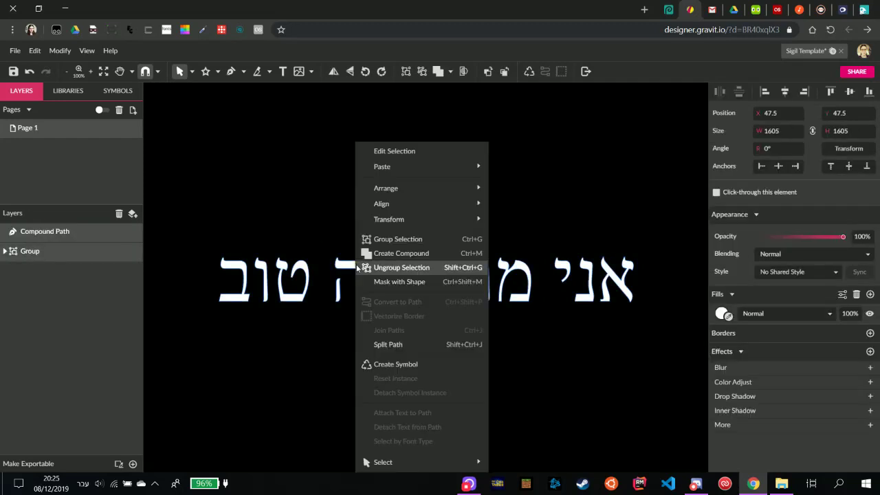
{"action": "left_click", "coordinate": [404, 348]}
{"action": "left_click", "coordinate": [342, 352]}
Try combining the two parts of ה into a compound shape, undo it, and reselect both parts.
{"action": "left_click_drag", "start_coordinate": [327, 249], "coordinate": [367, 319]}
{"action": "right_click", "coordinate": [349, 268]}
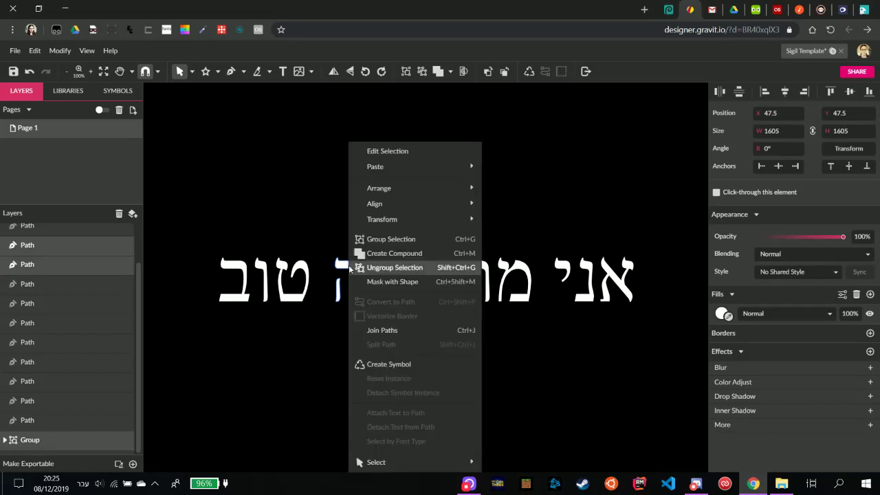
{"action": "left_click", "coordinate": [392, 255]}
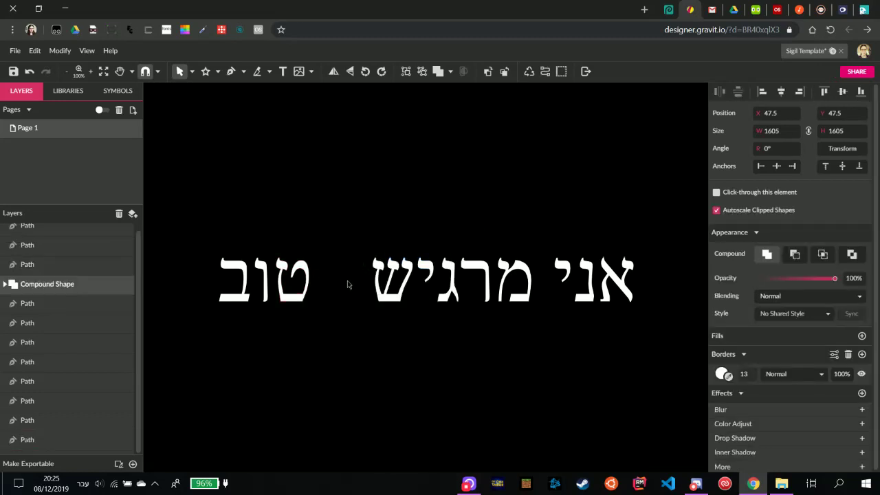
{"action": "key", "text": "ctrl+z"}
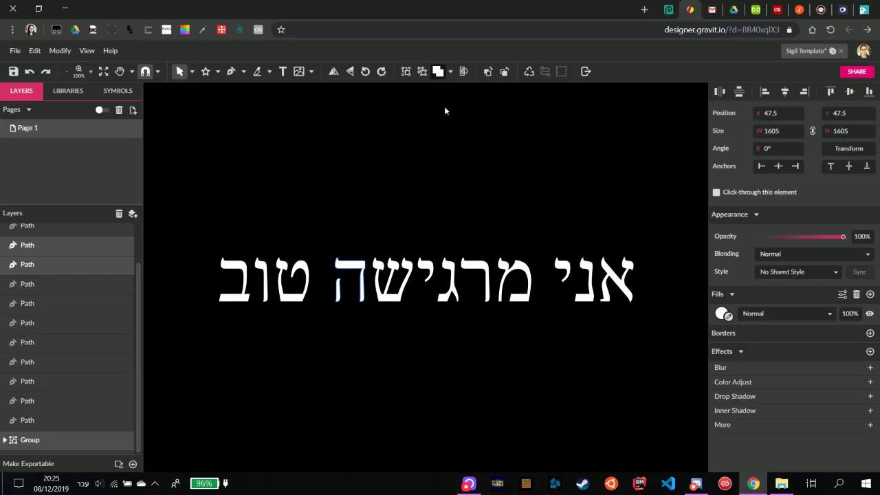
{"action": "key", "text": "ctrl+shift+z"}
{"action": "double_click", "coordinate": [236, 279]}
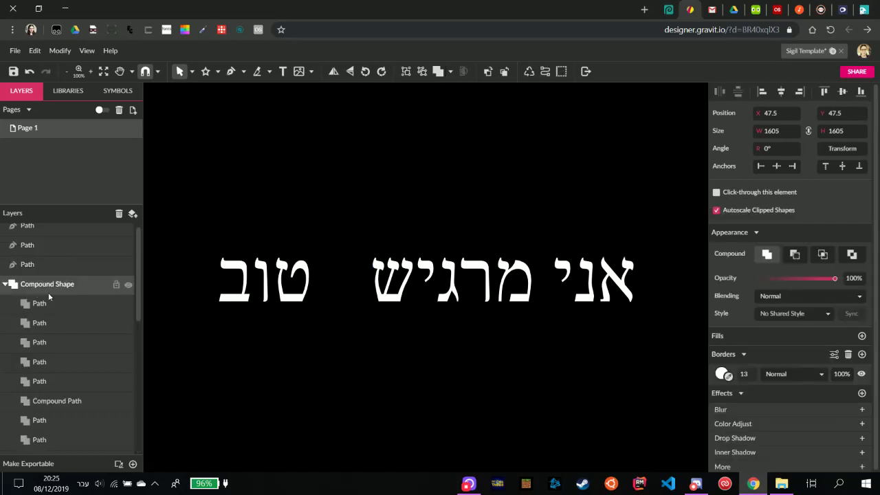
{"action": "key", "text": "ctrl+z"}
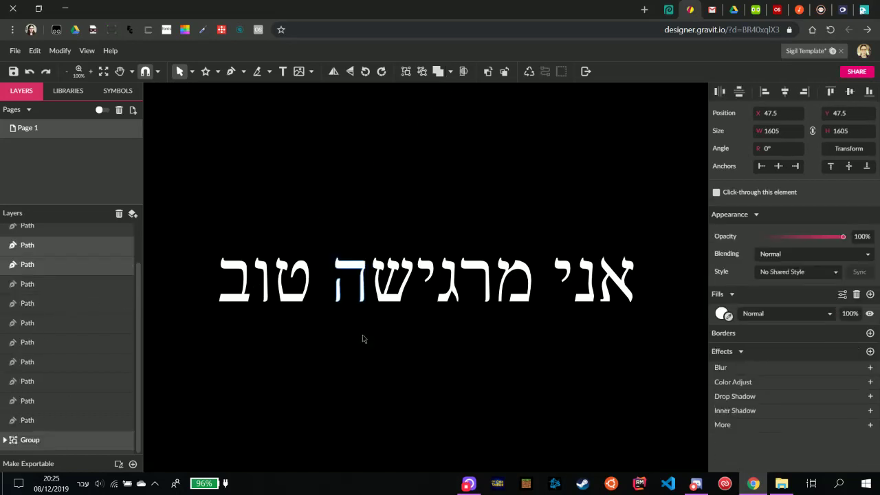
{"action": "left_click", "coordinate": [363, 338]}
{"action": "left_click_drag", "start_coordinate": [334, 325], "coordinate": [357, 254]}
{"action": "scroll", "coordinate": [336, 359], "scroll_direction": "down", "scroll_amount": 5}
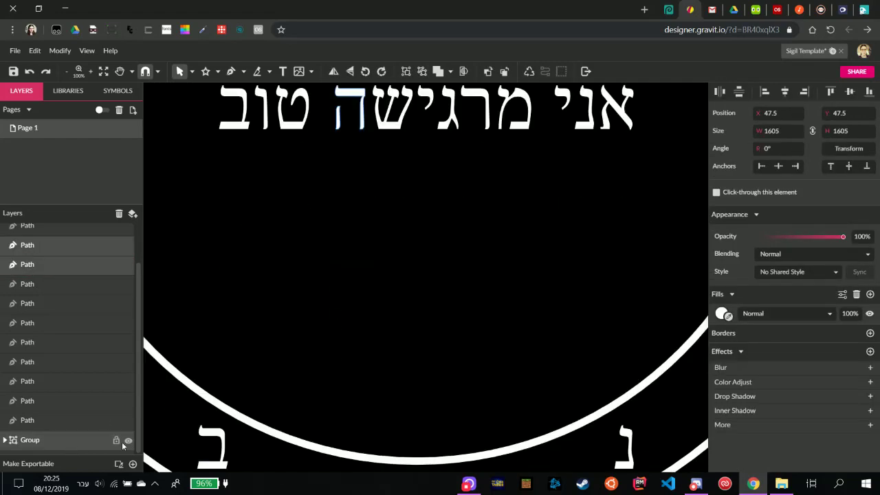
Hide the ring group and combine the two parts of ה into a compound shape.
{"action": "left_click", "coordinate": [128, 442]}
{"action": "scroll", "coordinate": [302, 341], "scroll_direction": "up", "scroll_amount": 5}
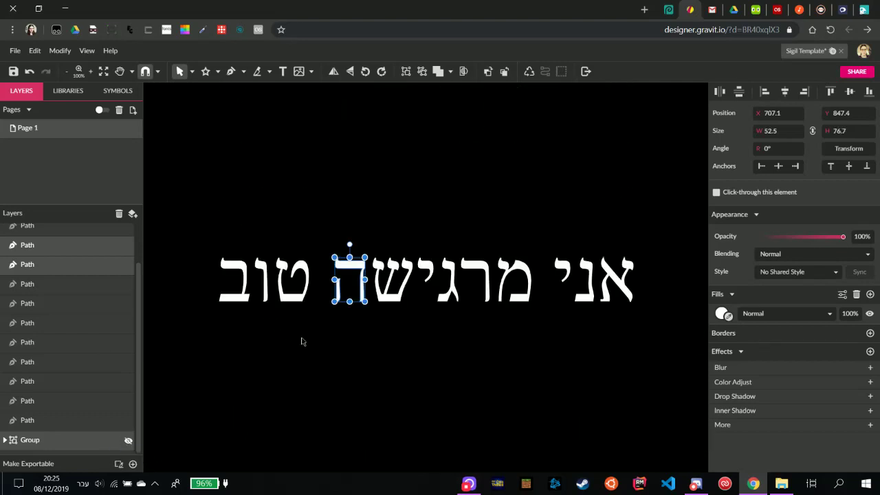
{"action": "left_click", "coordinate": [345, 356]}
{"action": "left_click_drag", "start_coordinate": [331, 251], "coordinate": [364, 317]}
{"action": "left_click", "coordinate": [438, 71]}
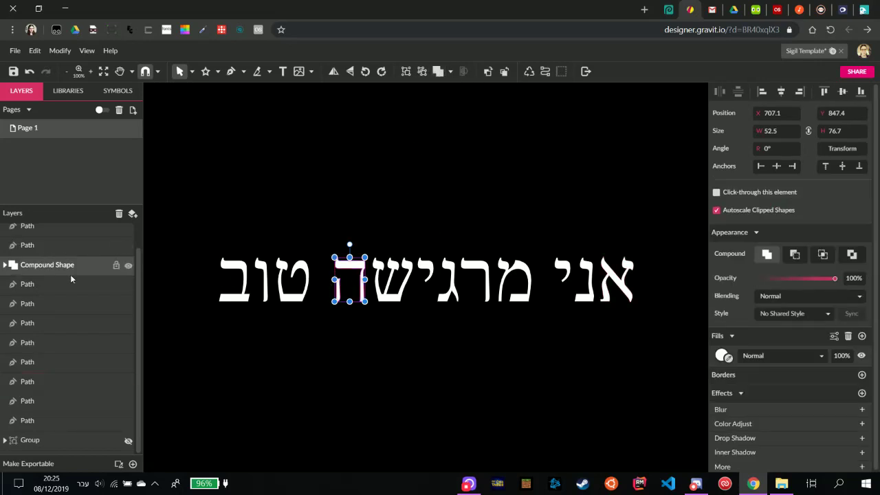
{"action": "left_click", "coordinate": [4, 265]}
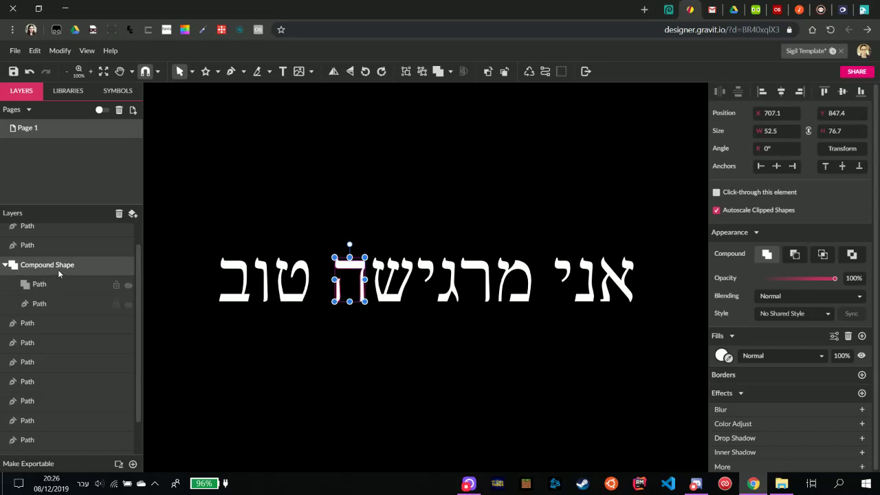
Flatten the ה compound into a single path and drag it down out of the phrase.
{"action": "left_click", "coordinate": [68, 303]}
{"action": "right_click", "coordinate": [346, 279]}
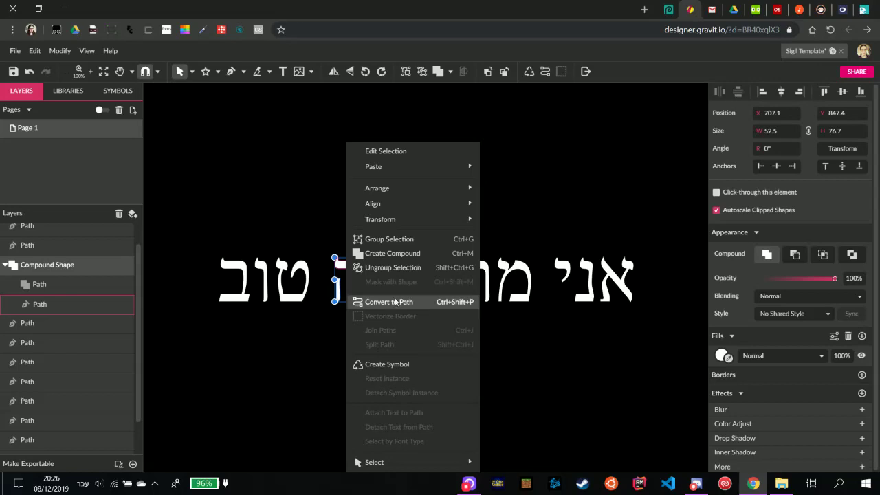
{"action": "left_click", "coordinate": [392, 302]}
{"action": "left_click", "coordinate": [357, 339]}
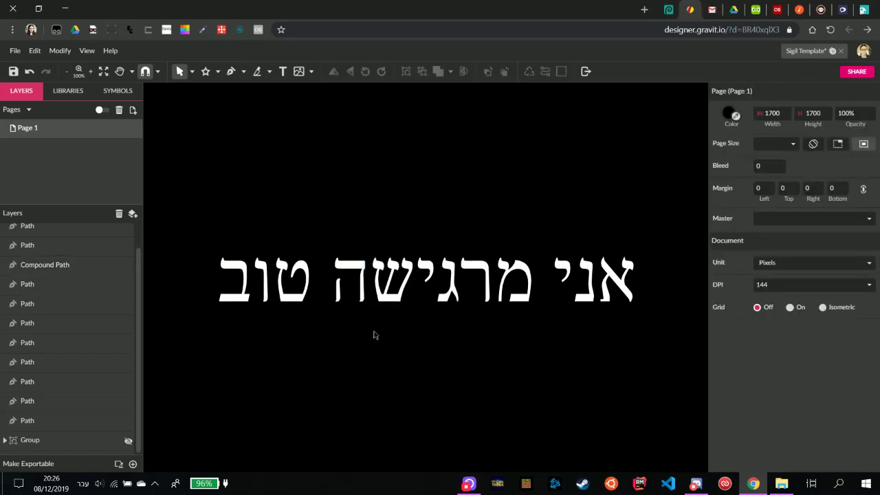
{"action": "left_click", "coordinate": [352, 271]}
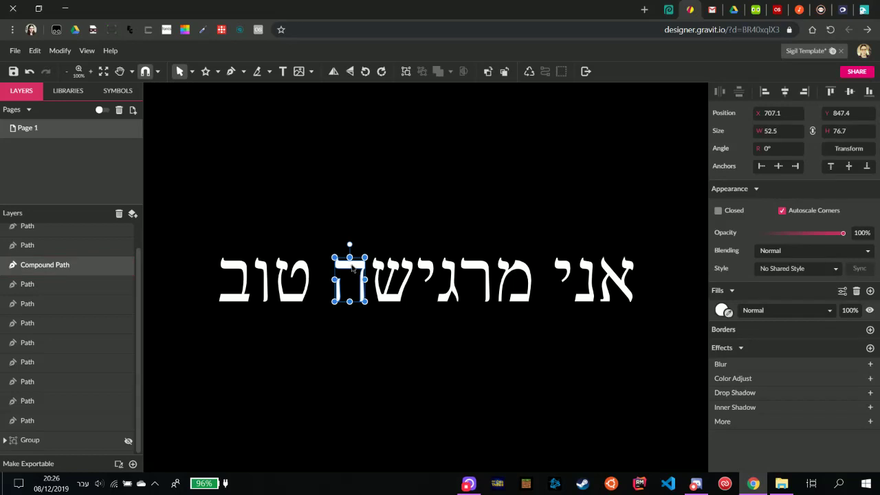
{"action": "left_click_drag", "start_coordinate": [352, 268], "coordinate": [414, 305]}
Fine-tune the ה position with small up and right arrow-key nudges.
{"action": "left_click", "coordinate": [510, 374]}
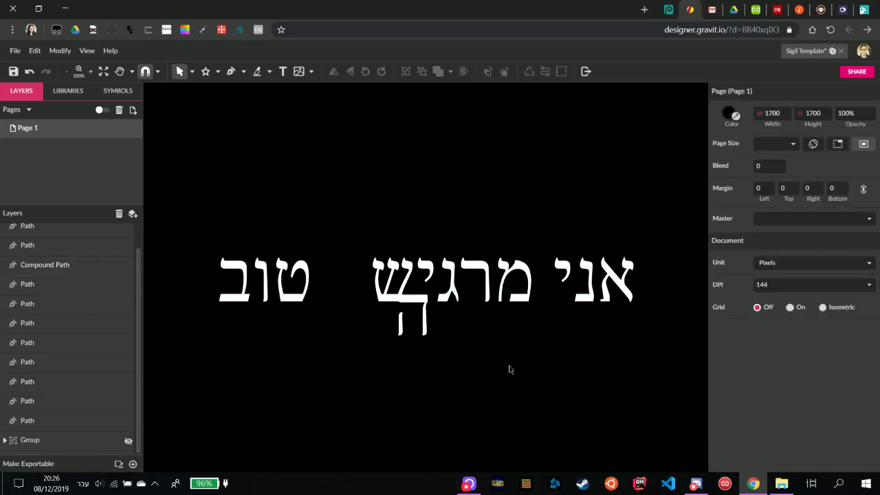
{"action": "left_click", "coordinate": [427, 311]}
{"action": "key", "text": "Up"}
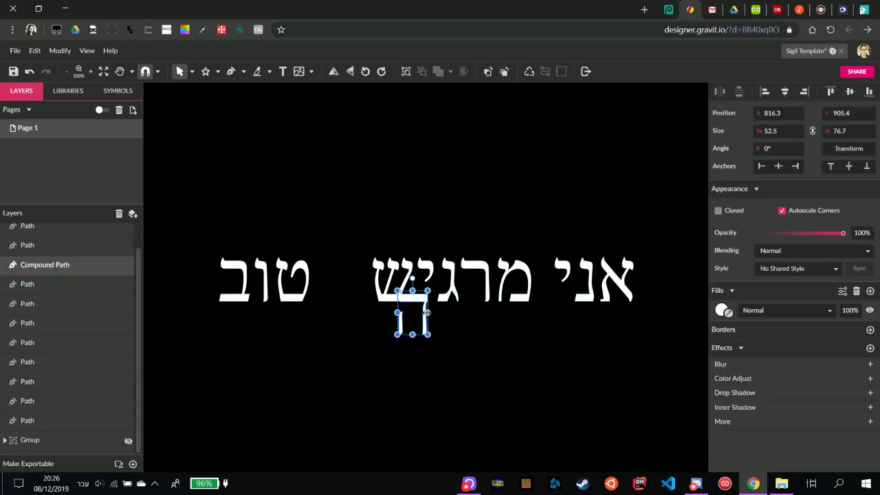
{"action": "left_click", "coordinate": [519, 352]}
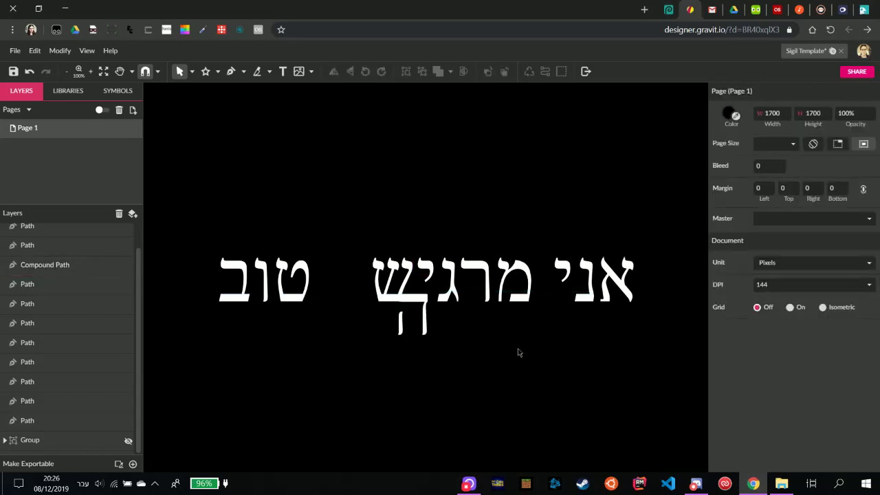
{"action": "left_click", "coordinate": [427, 310]}
{"action": "key", "text": "Right"}
{"action": "key", "text": "Up"}
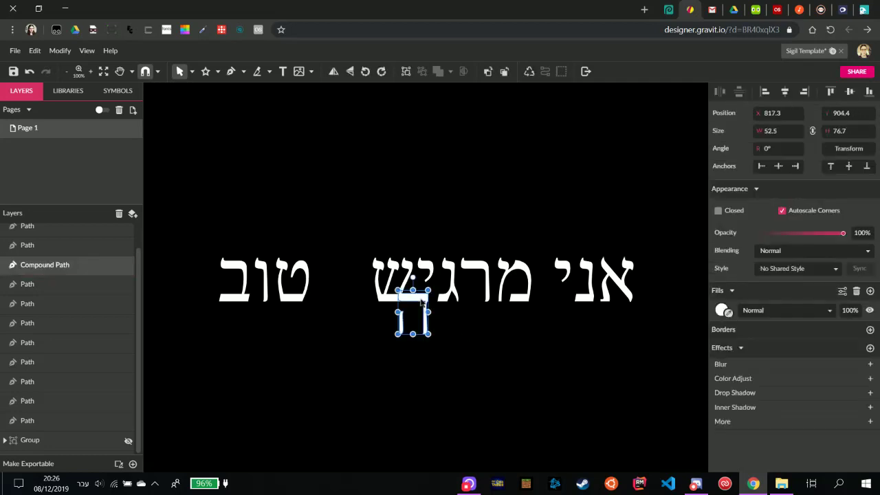
{"action": "left_click", "coordinate": [460, 325]}
{"action": "left_click", "coordinate": [426, 317]}
{"action": "left_click", "coordinate": [471, 334]}
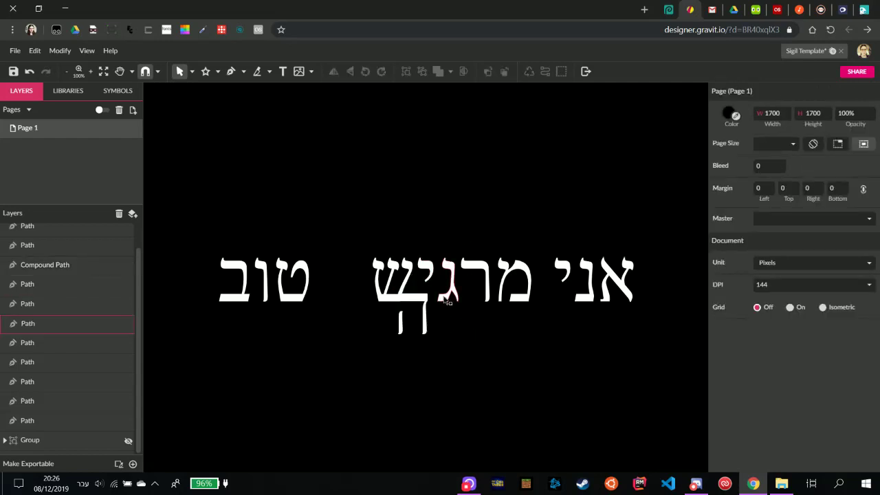
Move the ג down below the ה, and the ט of טוב further down to the right.
{"action": "left_click", "coordinate": [448, 299]}
{"action": "left_click_drag", "start_coordinate": [452, 306], "coordinate": [431, 375]}
{"action": "left_click", "coordinate": [462, 363]}
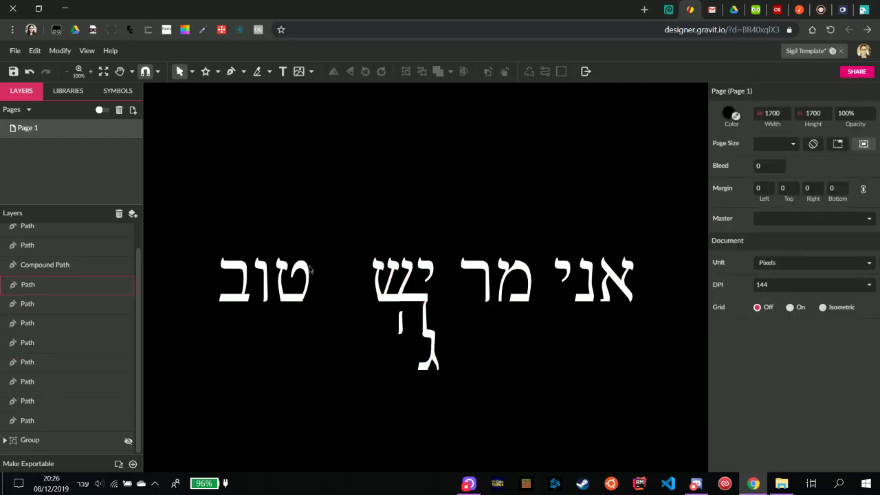
{"action": "left_click_drag", "start_coordinate": [288, 304], "coordinate": [387, 360]}
{"action": "left_click", "coordinate": [338, 392]}
{"action": "left_click", "coordinate": [396, 367]}
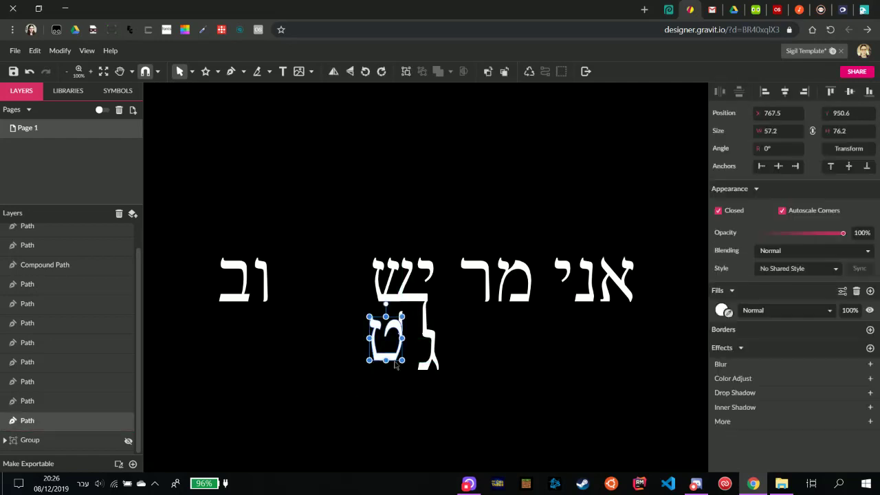
{"action": "key", "text": "Up"}
{"action": "key", "text": "Up"}
{"action": "key", "text": "Up"}
{"action": "key", "text": "Left"}
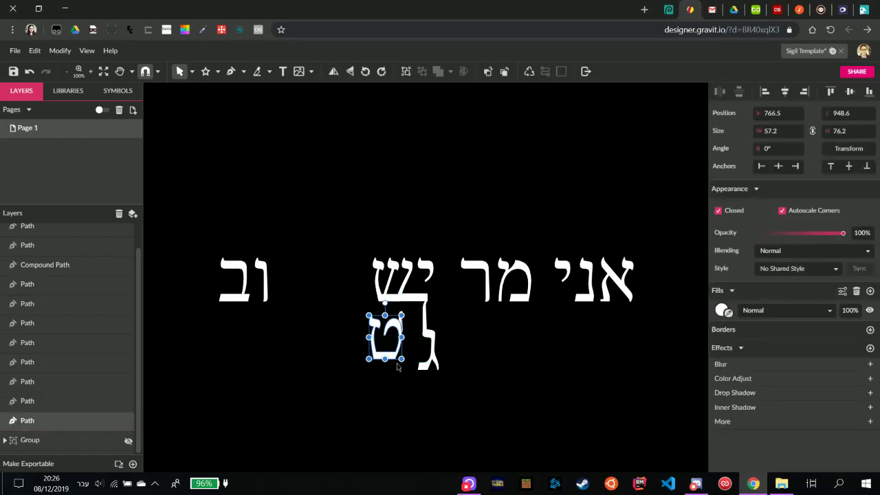
{"action": "left_click", "coordinate": [393, 395]}
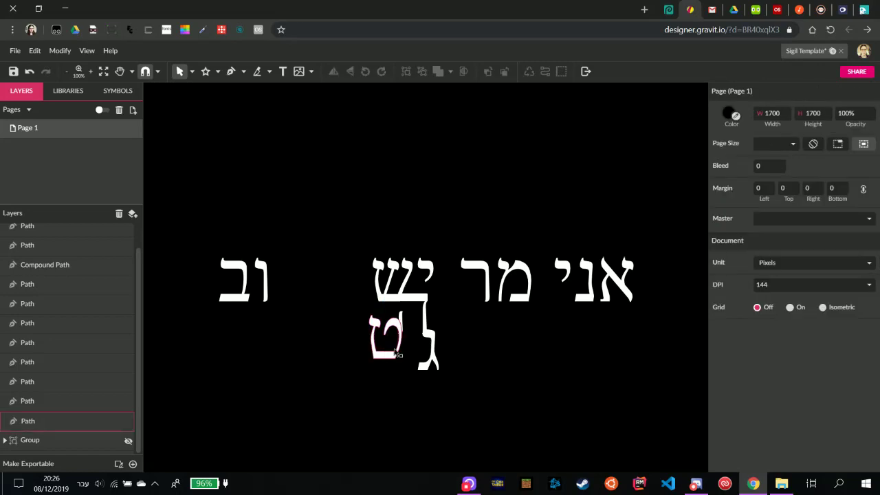
{"action": "left_click", "coordinate": [389, 363]}
{"action": "left_click_drag", "start_coordinate": [389, 363], "coordinate": [562, 408]}
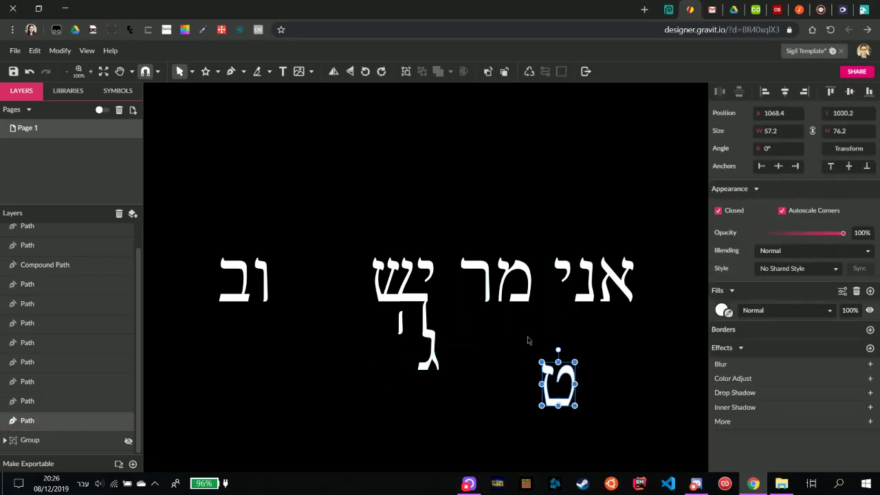
Place the א next to the ג and the ר on top of the ה, nudging ר up-left.
{"action": "left_click_drag", "start_coordinate": [484, 274], "coordinate": [337, 263]}
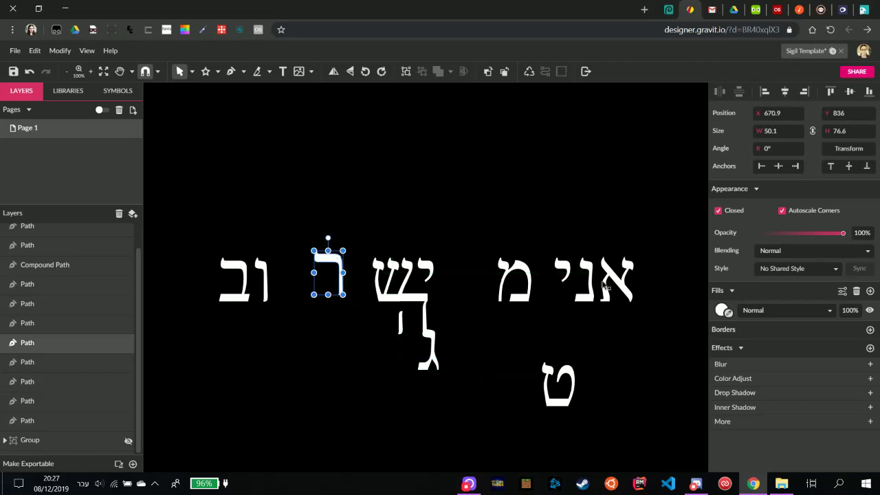
{"action": "left_click_drag", "start_coordinate": [610, 277], "coordinate": [390, 349]}
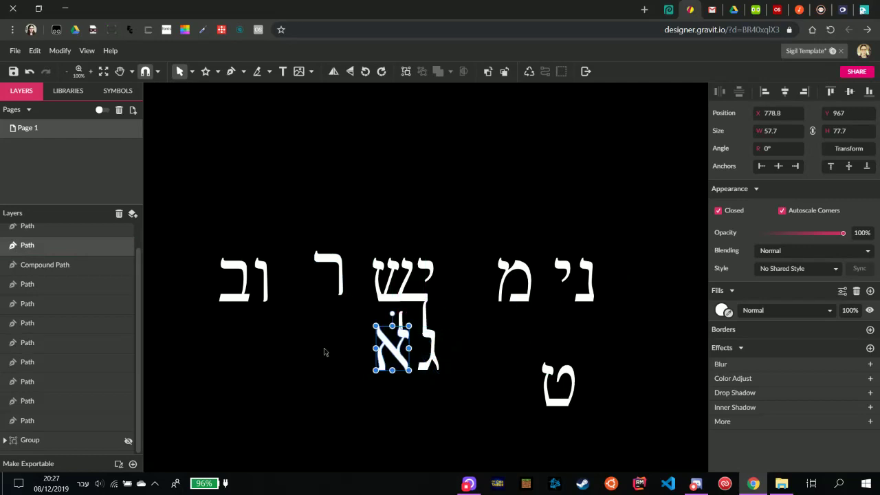
{"action": "left_click", "coordinate": [330, 354]}
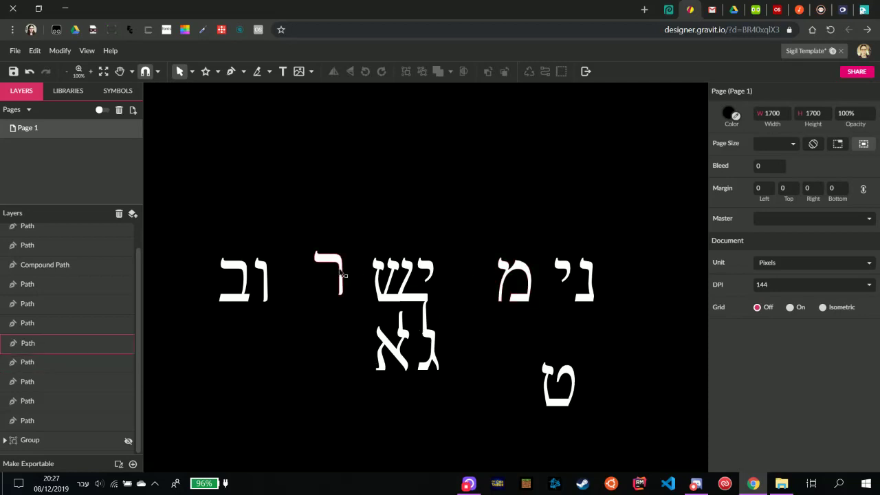
{"action": "left_click_drag", "start_coordinate": [339, 275], "coordinate": [380, 312]}
{"action": "left_click", "coordinate": [325, 320]}
{"action": "left_click", "coordinate": [378, 297]}
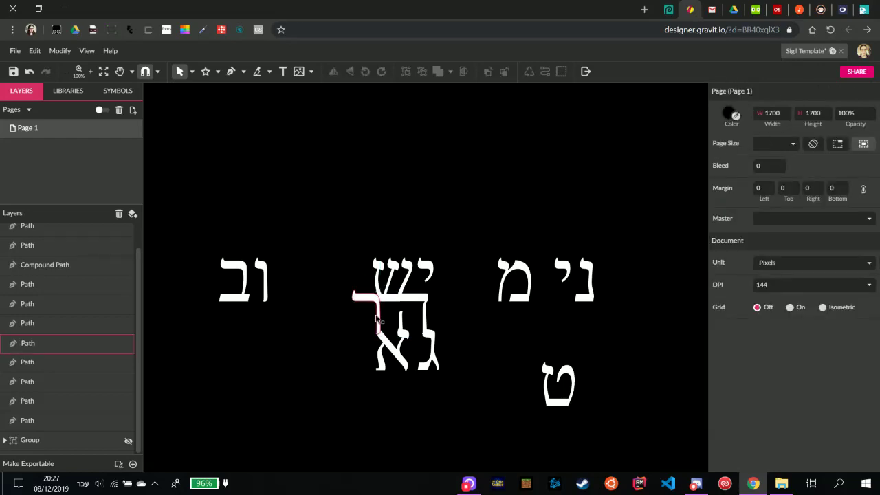
{"action": "key", "text": "Left"}
{"action": "key", "text": "Up"}
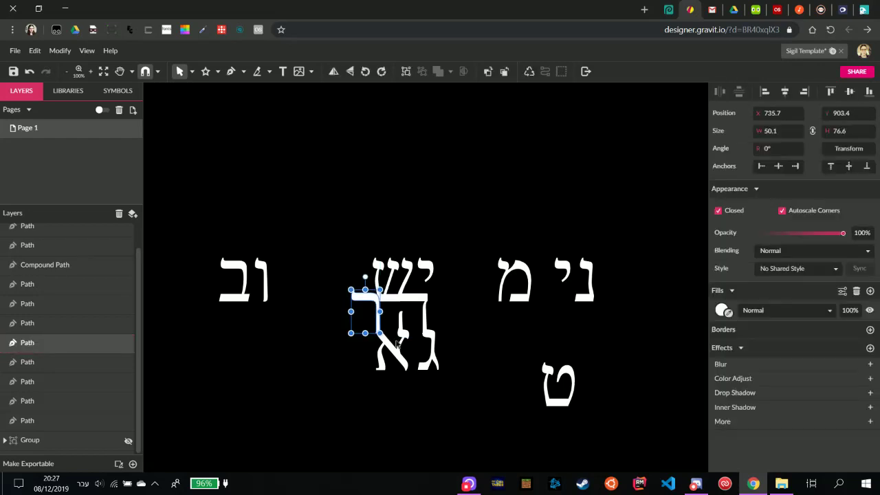
Nudge the ר one unit right, move the ב beside the ט, and move the small י down-left.
{"action": "left_click", "coordinate": [310, 365]}
{"action": "left_click", "coordinate": [371, 314]}
{"action": "key", "text": "Right"}
{"action": "left_click", "coordinate": [321, 378]}
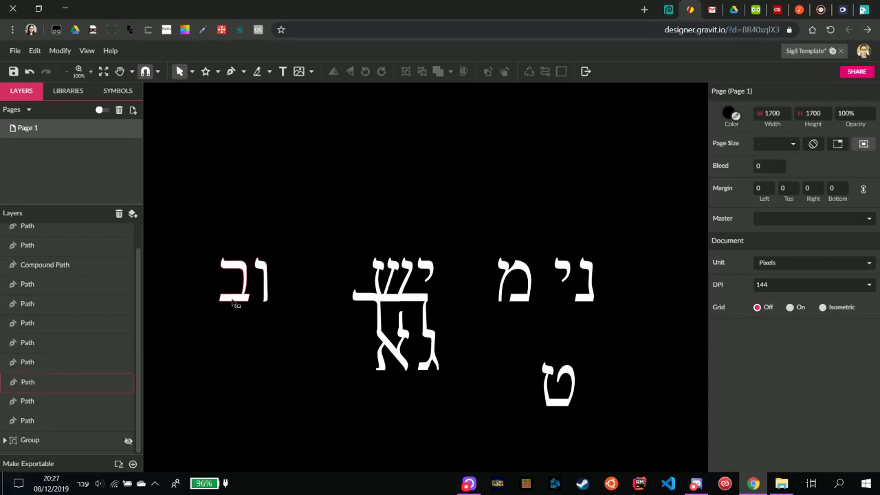
{"action": "left_click_drag", "start_coordinate": [234, 302], "coordinate": [466, 397]}
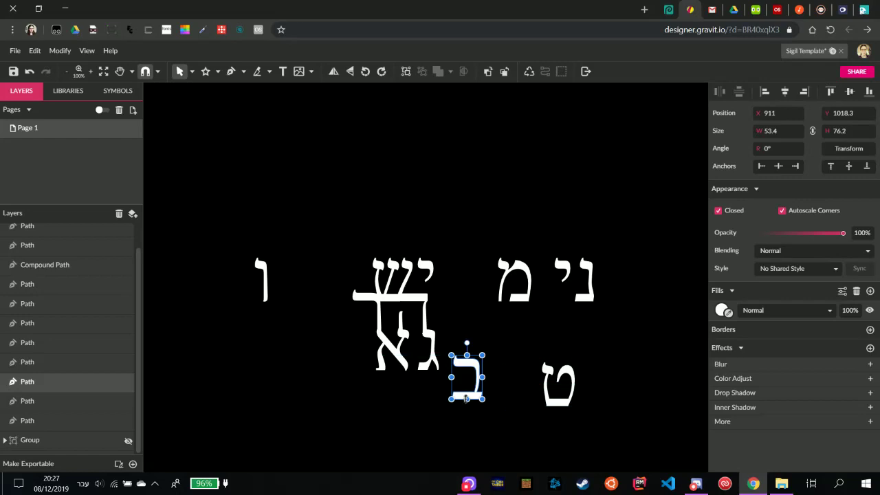
{"action": "left_click_drag", "start_coordinate": [427, 269], "coordinate": [300, 365]}
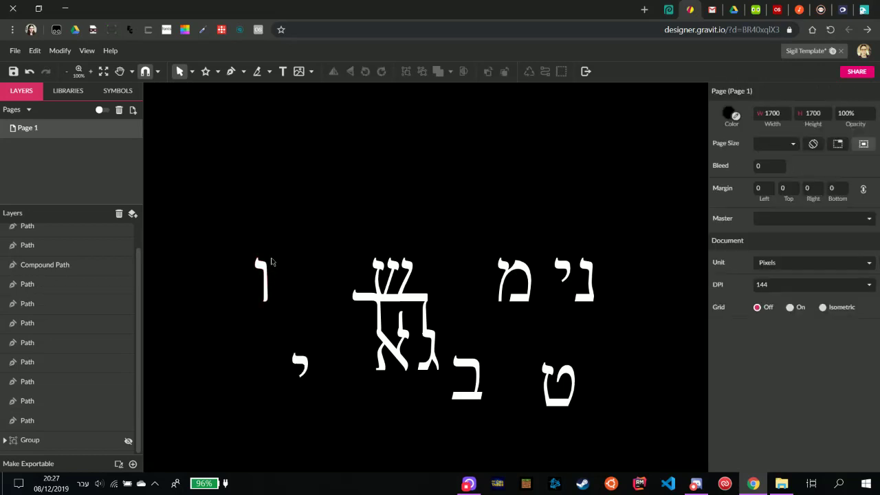
{"action": "left_click", "coordinate": [273, 280]}
Overlap the ו and מ onto the ש letters and place the נ under the מ.
{"action": "left_click_drag", "start_coordinate": [263, 270], "coordinate": [352, 266]}
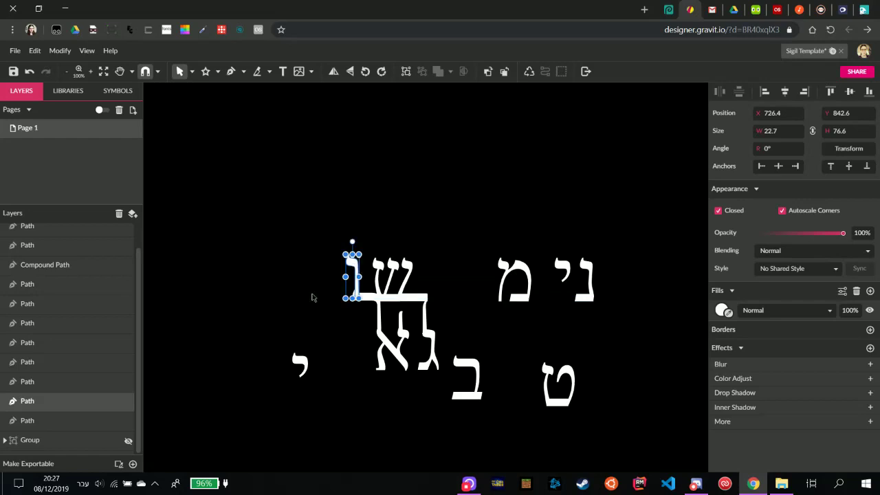
{"action": "key", "text": "Left"}
{"action": "key", "text": "Left"}
{"action": "key", "text": "Left"}
{"action": "key", "text": "Left"}
{"action": "key", "text": "Down"}
{"action": "key", "text": "Down"}
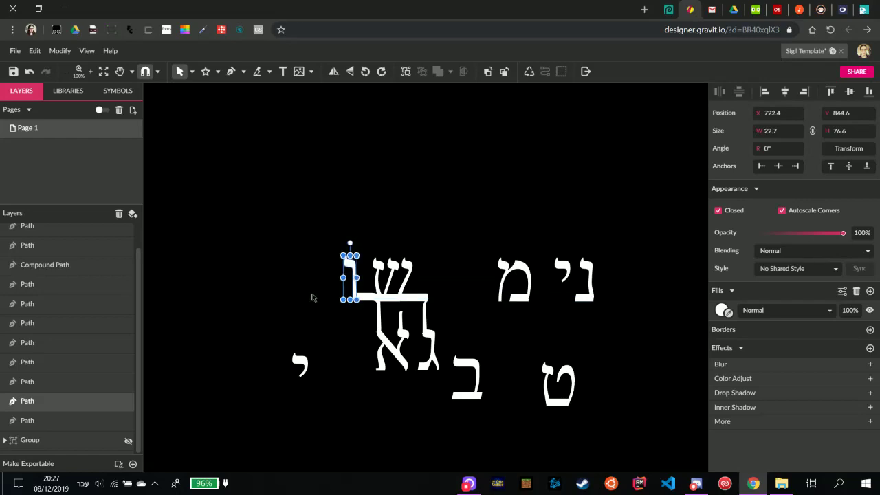
{"action": "left_click", "coordinate": [271, 291]}
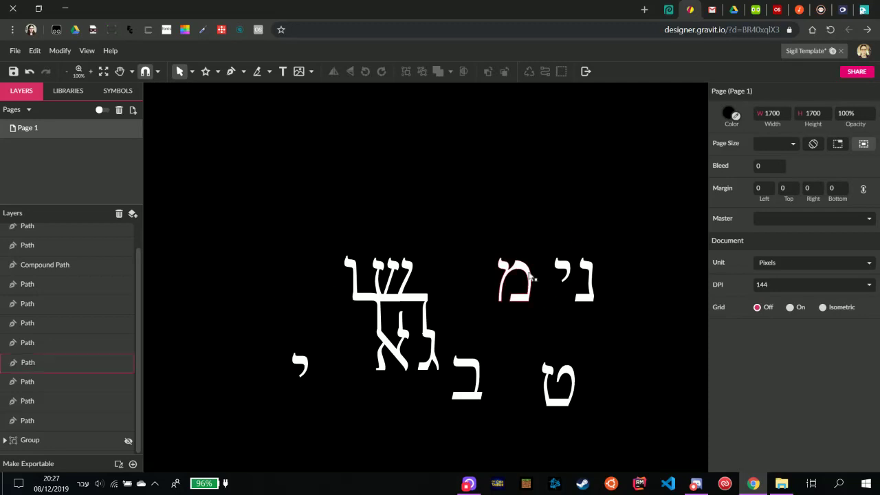
{"action": "left_click_drag", "start_coordinate": [529, 275], "coordinate": [452, 276]}
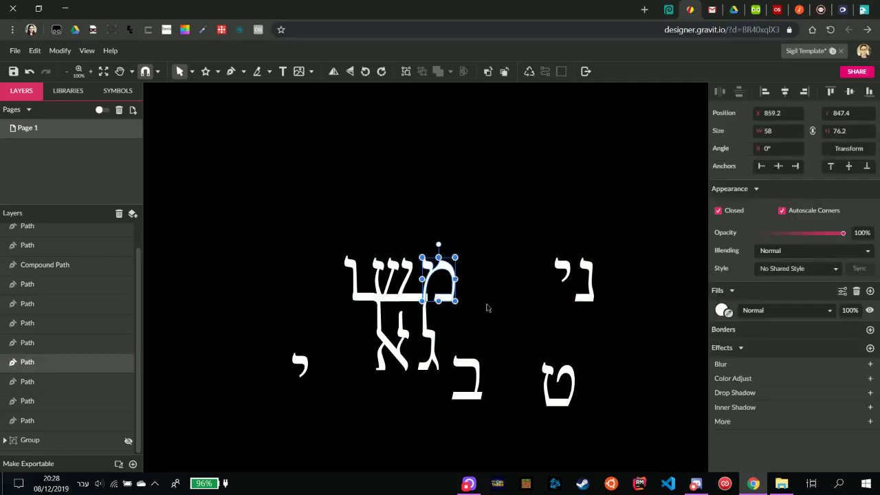
{"action": "left_click", "coordinate": [511, 320]}
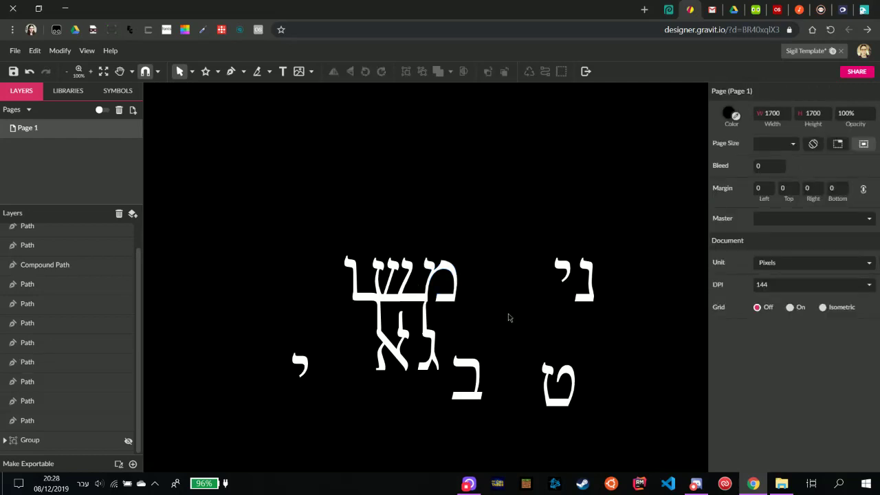
{"action": "left_click_drag", "start_coordinate": [586, 302], "coordinate": [457, 332]}
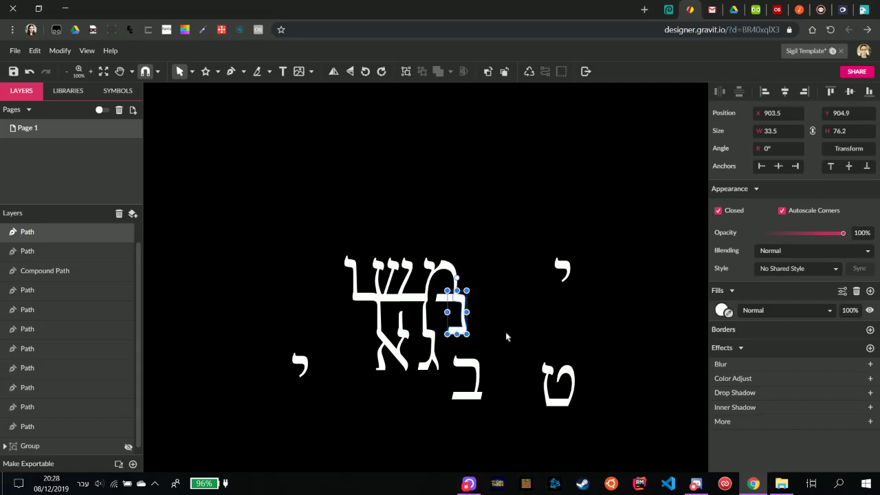
{"action": "left_click", "coordinate": [506, 337]}
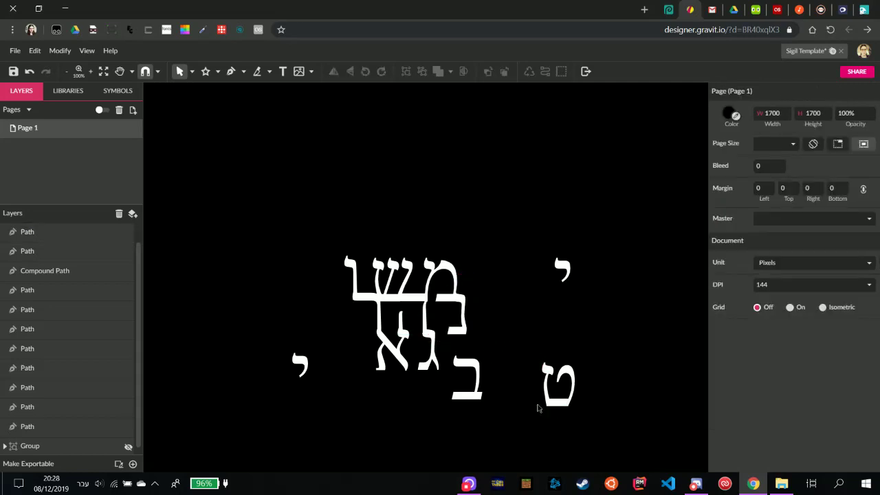
Tuck the ב up beneath the נ and nudge it slightly left and down.
{"action": "left_click_drag", "start_coordinate": [479, 371], "coordinate": [483, 335]}
{"action": "key", "text": "Left"}
{"action": "key", "text": "Down"}
{"action": "key", "text": "Down"}
{"action": "key", "text": "Down"}
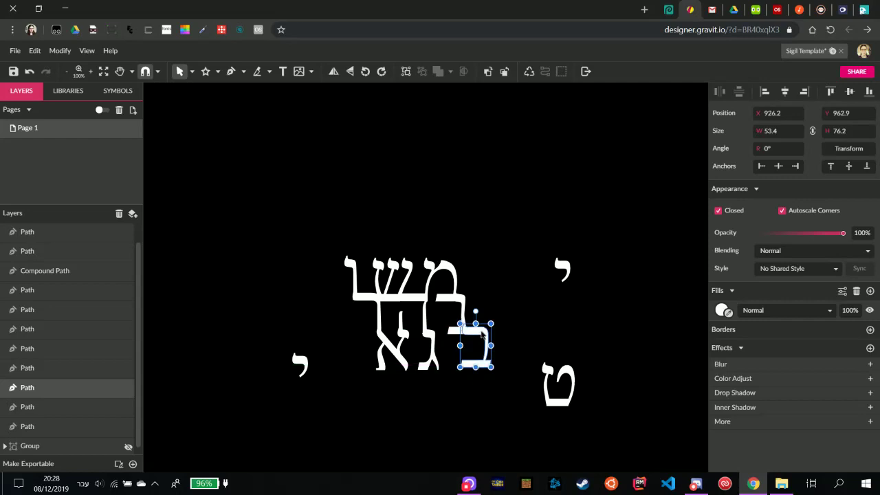
{"action": "key", "text": "Left"}
{"action": "left_click", "coordinate": [530, 318]}
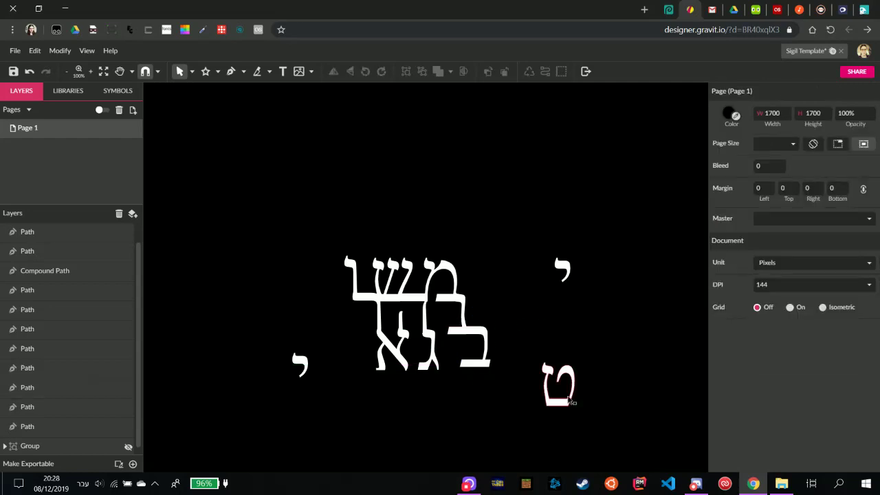
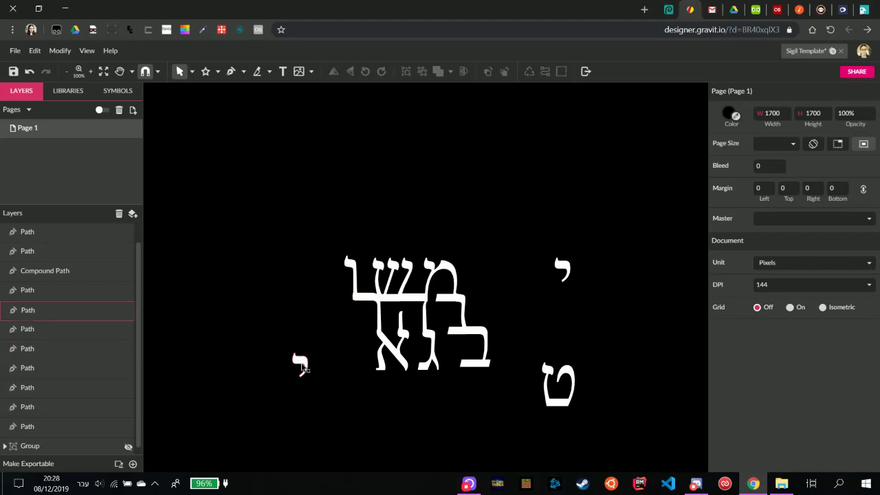
Move the small yod beside the letter group and the tet left under the letter rows.
{"action": "left_click_drag", "start_coordinate": [303, 364], "coordinate": [329, 311]}
{"action": "left_click", "coordinate": [563, 270]}
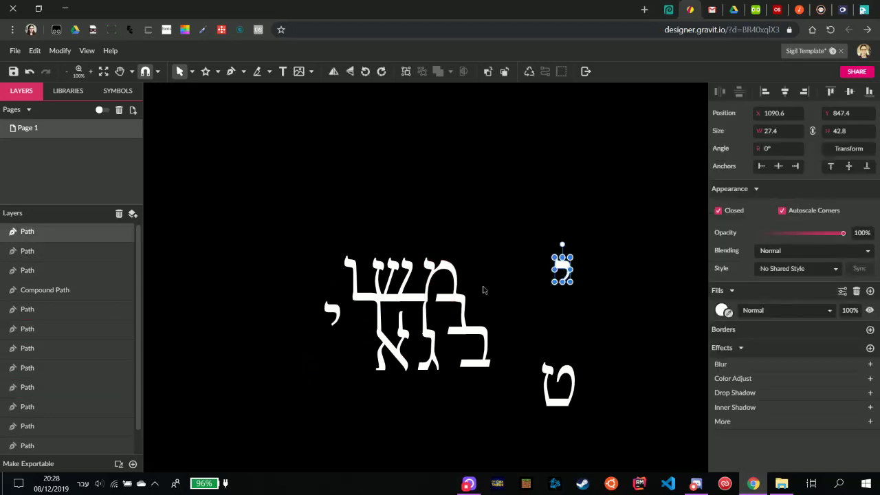
{"action": "left_click", "coordinate": [558, 402]}
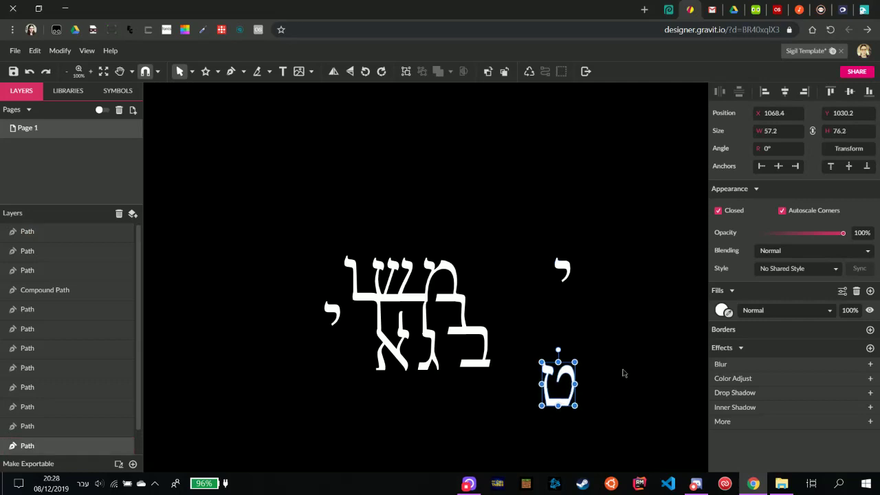
{"action": "left_click", "coordinate": [624, 371]}
{"action": "left_click_drag", "start_coordinate": [563, 404], "coordinate": [499, 393]}
{"action": "left_click", "coordinate": [574, 358]}
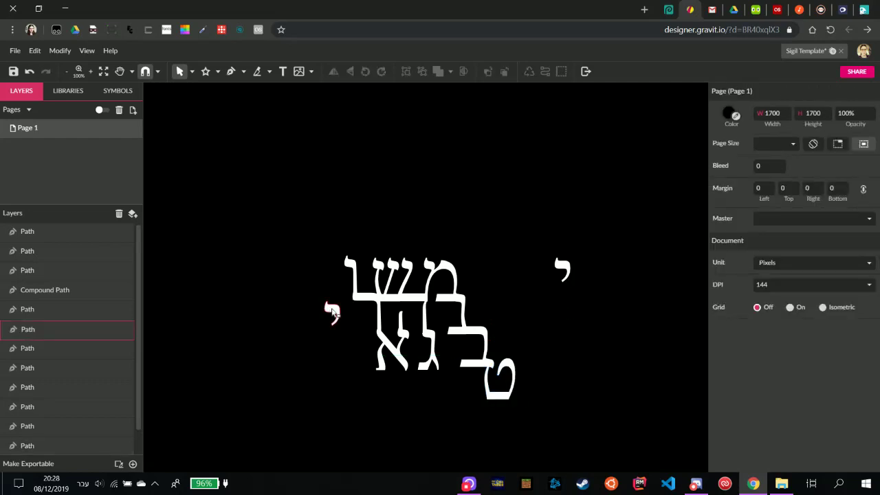
Place the left yod next to the tet and the top-right yod under the gimel.
{"action": "left_click_drag", "start_coordinate": [332, 312], "coordinate": [346, 253]}
{"action": "left_click", "coordinate": [298, 255]}
{"action": "left_click_drag", "start_coordinate": [332, 313], "coordinate": [468, 370]}
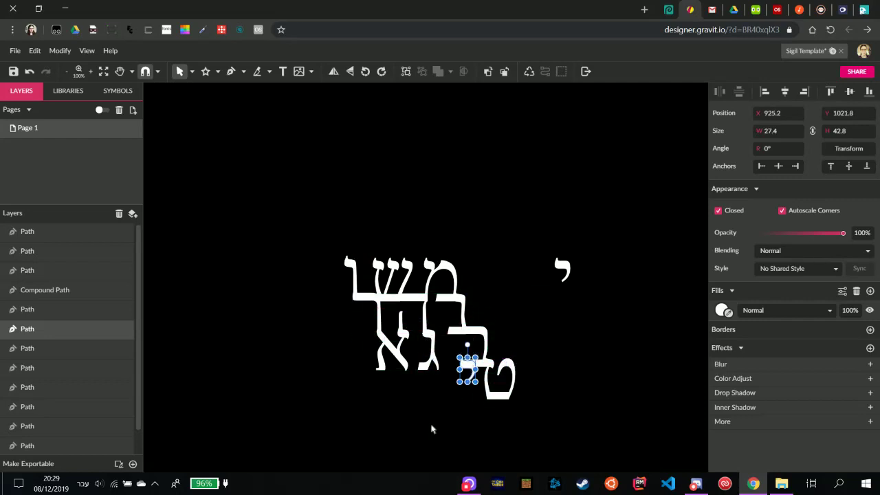
{"action": "left_click", "coordinate": [432, 429]}
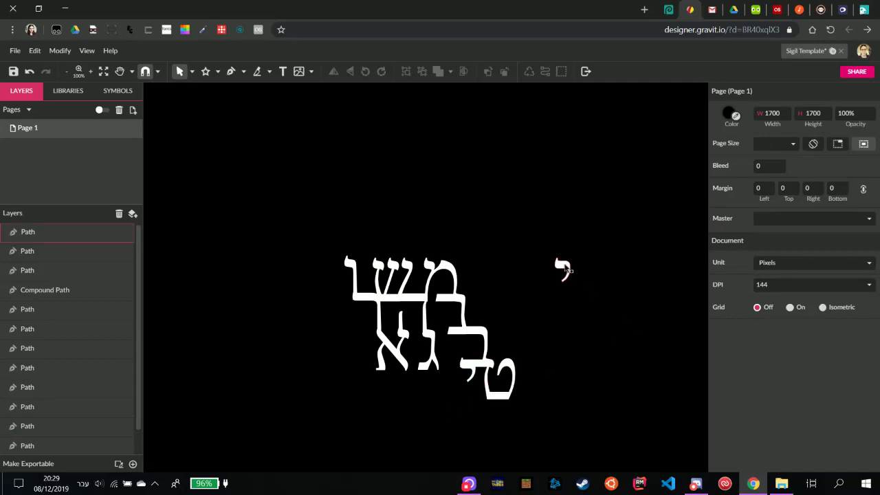
{"action": "left_click", "coordinate": [565, 269]}
{"action": "left_click_drag", "start_coordinate": [566, 270], "coordinate": [428, 374]}
{"action": "left_click", "coordinate": [419, 420]}
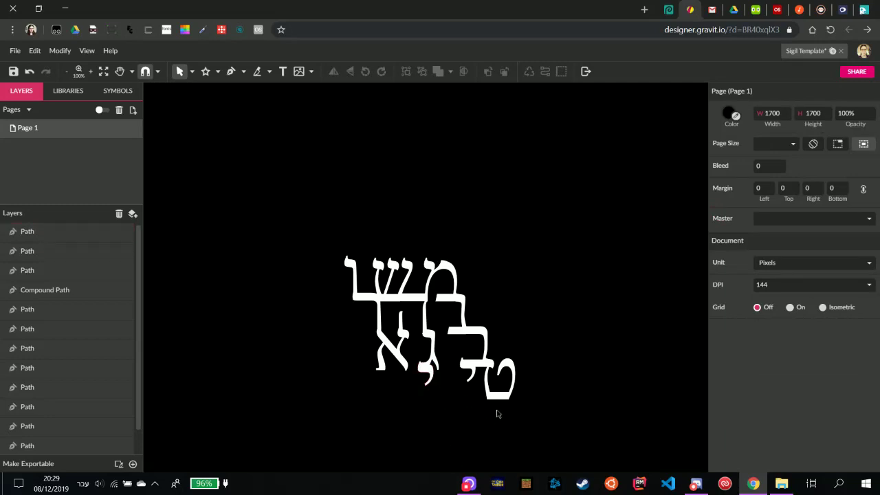
Delete the extra yod under the gimel and marquee-select all the letter paths.
{"action": "left_click", "coordinate": [432, 376]}
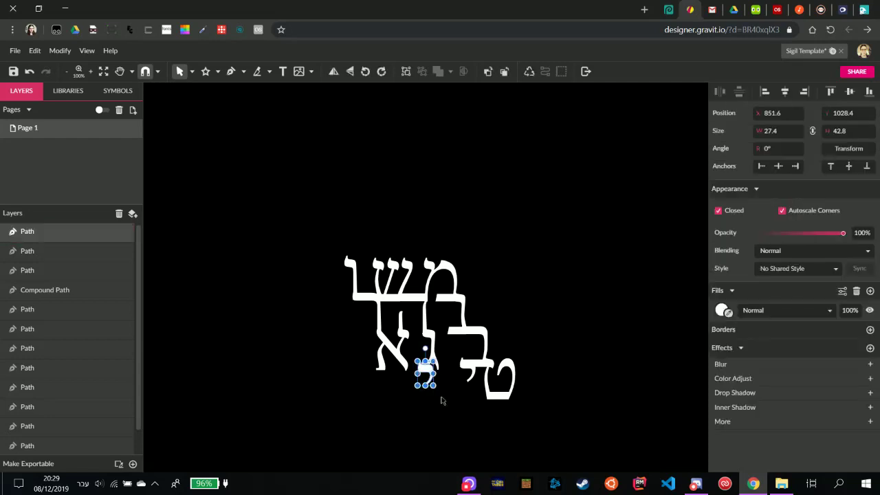
{"action": "key", "text": "Delete"}
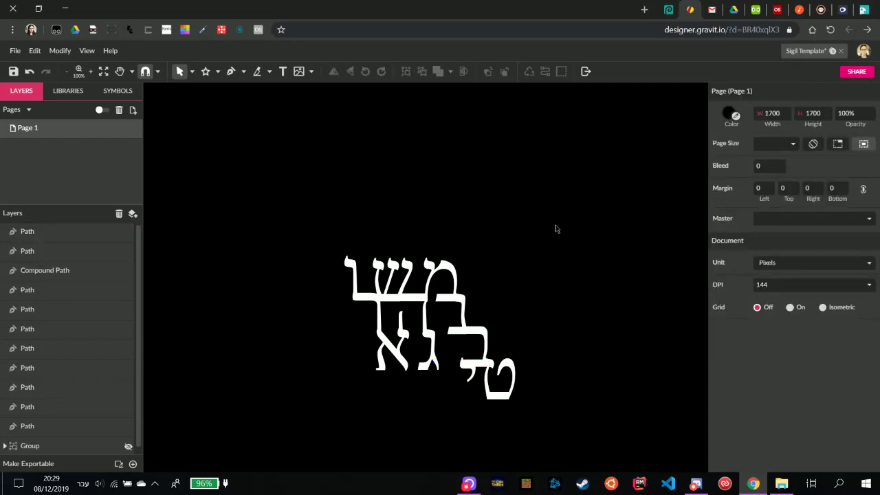
{"action": "left_click_drag", "start_coordinate": [556, 229], "coordinate": [309, 420]}
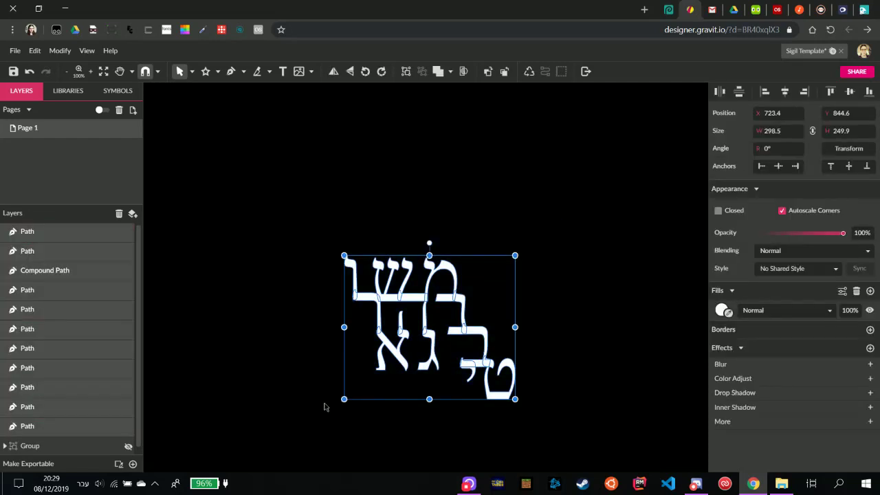
Group the selected letters with Ctrl+G and reselect the letter group.
{"action": "key", "text": "ctrl+g"}
{"action": "left_click_drag", "start_coordinate": [517, 306], "coordinate": [515, 264]}
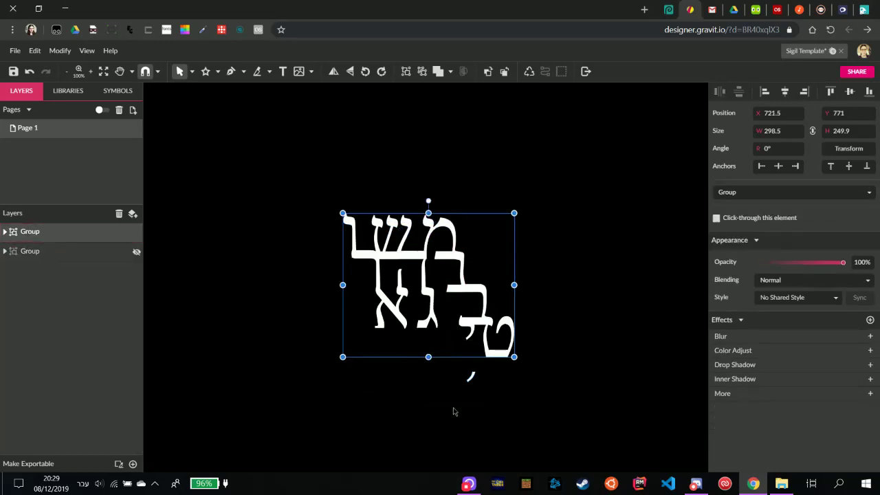
{"action": "left_click", "coordinate": [478, 383]}
{"action": "key", "text": "ctrl+z"}
{"action": "key", "text": "ctrl+z"}
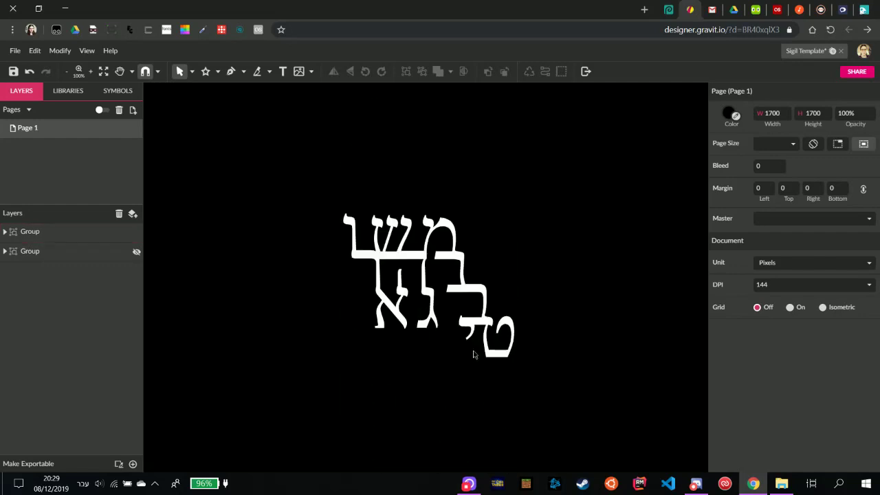
{"action": "left_click", "coordinate": [474, 275]}
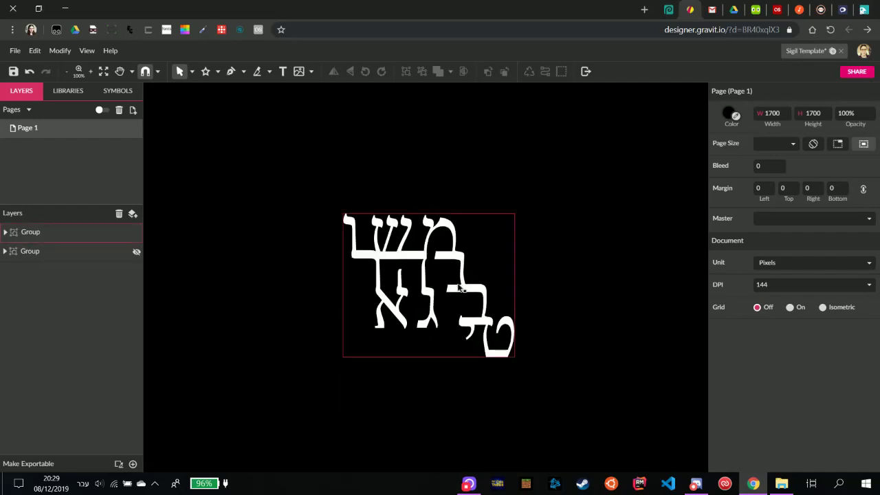
{"action": "left_click", "coordinate": [465, 291]}
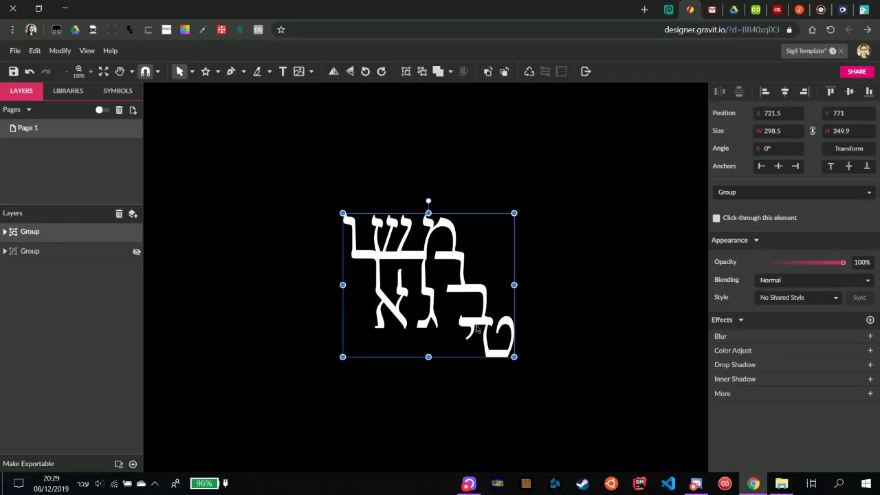
Duplicate the group, flip the copy horizontally, and nudge it right until it meets the tet.
{"action": "key", "text": "ctrl+d"}
{"action": "right_click", "coordinate": [469, 292]}
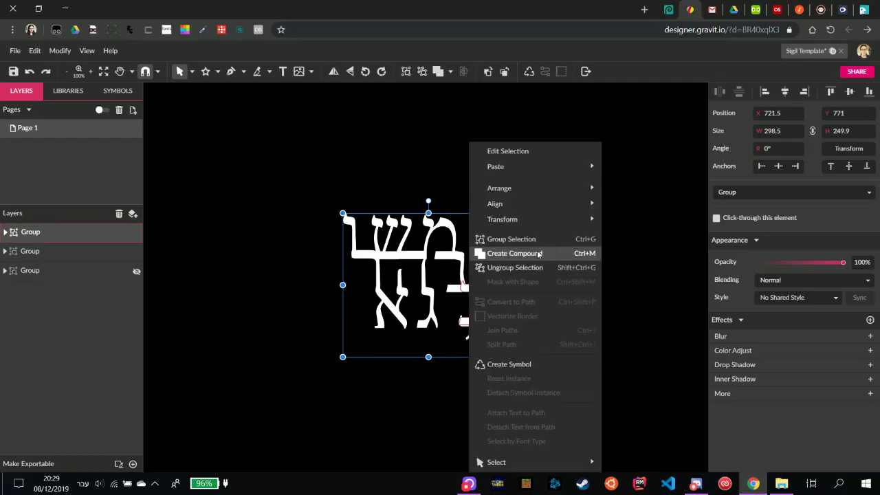
{"action": "left_click", "coordinate": [629, 247]}
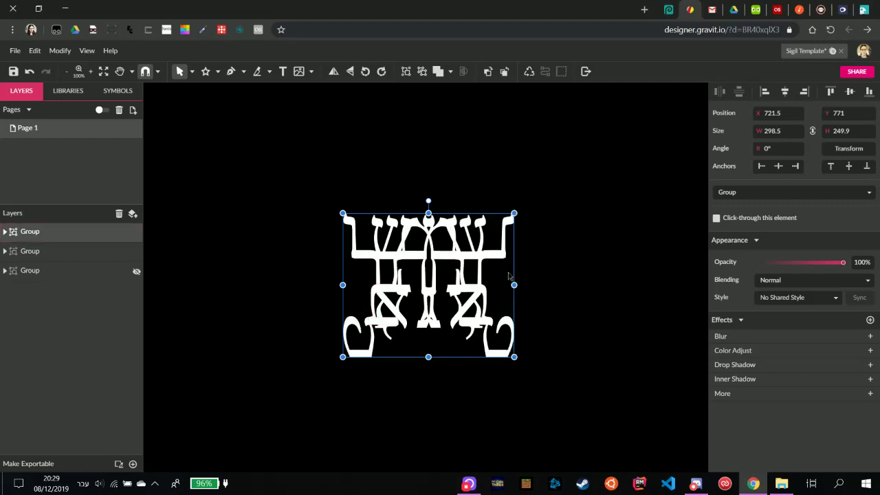
{"action": "key", "text": "shift+Right"}
{"action": "key", "text": "shift+Right"}
{"action": "key", "text": "shift+Right"}
{"action": "key", "text": "shift+Right"}
{"action": "key", "text": "shift+Right"}
{"action": "key", "text": "shift+Right"}
{"action": "key", "text": "shift+Right"}
{"action": "key", "text": "shift+Right"}
{"action": "key", "text": "shift+Right"}
{"action": "key", "text": "shift+Right"}
{"action": "key", "text": "shift+Right"}
{"action": "key", "text": "shift+Right"}
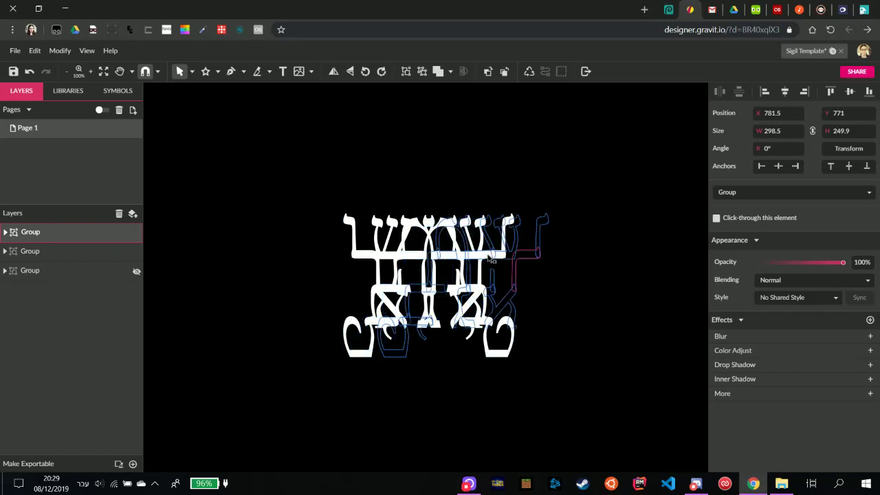
{"action": "key", "text": "shift+Right"}
{"action": "key", "text": "shift+Right"}
{"action": "key", "text": "shift+Right"}
{"action": "key", "text": "shift+Right"}
{"action": "key", "text": "shift+Right"}
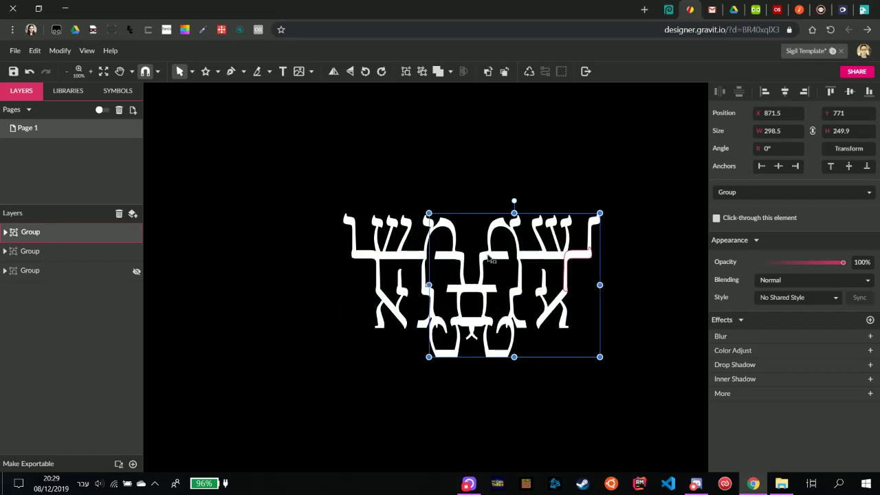
{"action": "key", "text": "shift+Right"}
{"action": "key", "text": "shift+Right"}
{"action": "key", "text": "shift+Right"}
{"action": "key", "text": "shift+Right"}
{"action": "key", "text": "shift+Right"}
{"action": "key", "text": "shift+Right"}
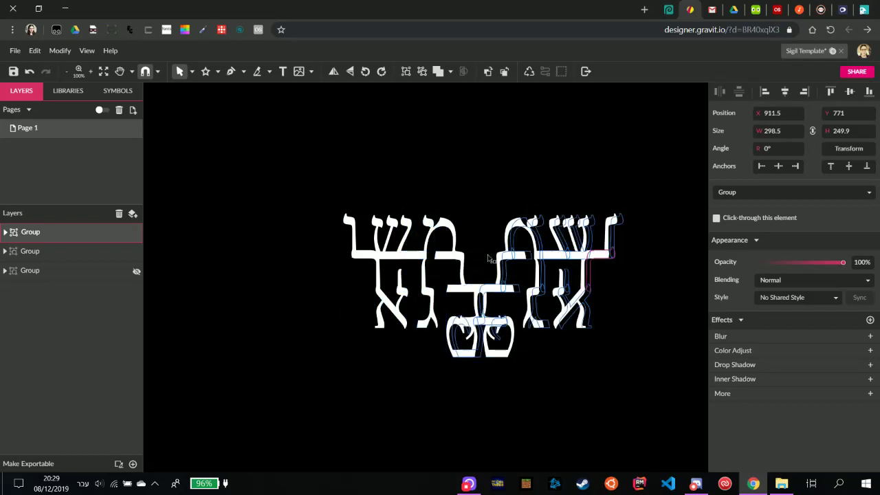
{"action": "key", "text": "shift+Right"}
{"action": "key", "text": "Left"}
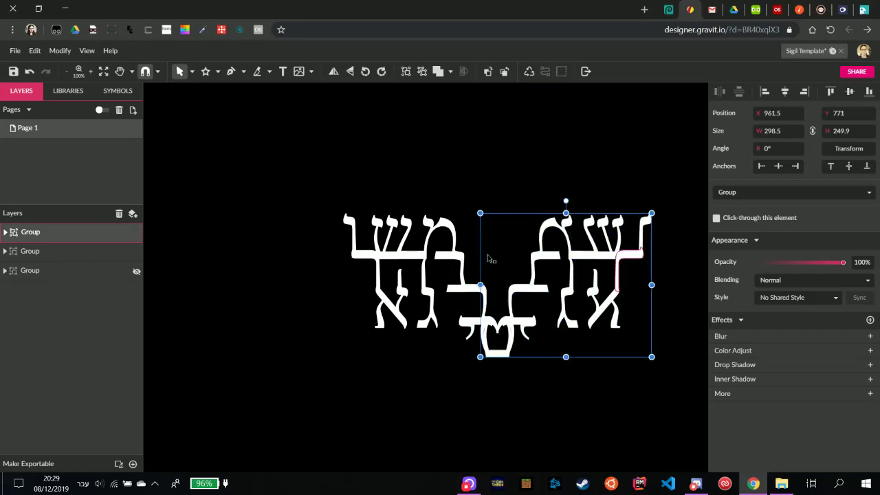
{"action": "key", "text": "Left"}
{"action": "key", "text": "Left"}
{"action": "key", "text": "Left"}
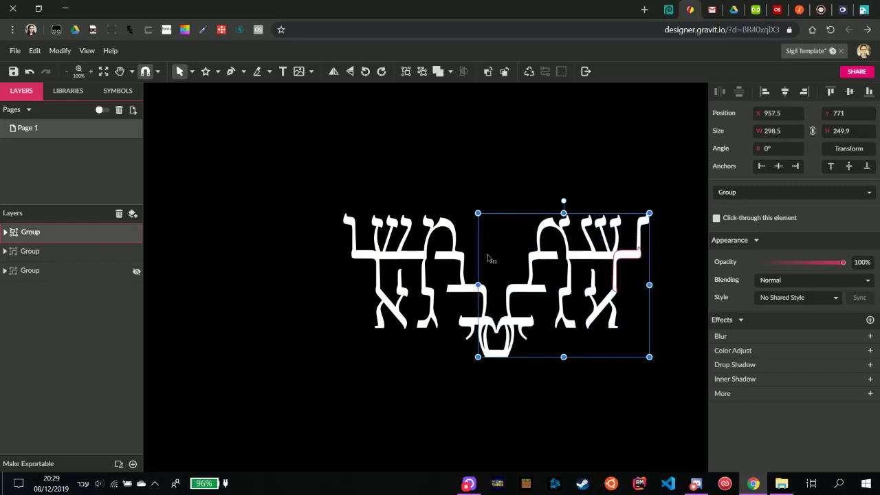
{"action": "key", "text": "Left"}
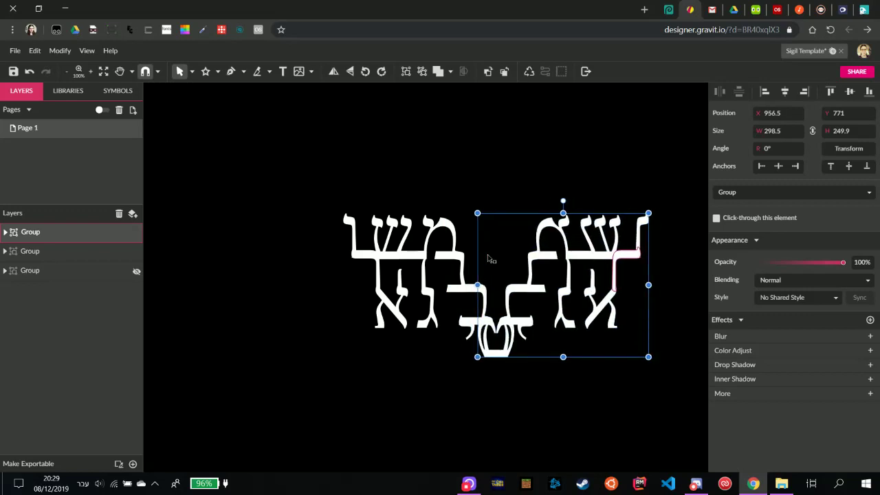
Group both letter halves together and move the combined group up and left.
{"action": "left_click", "coordinate": [413, 340]}
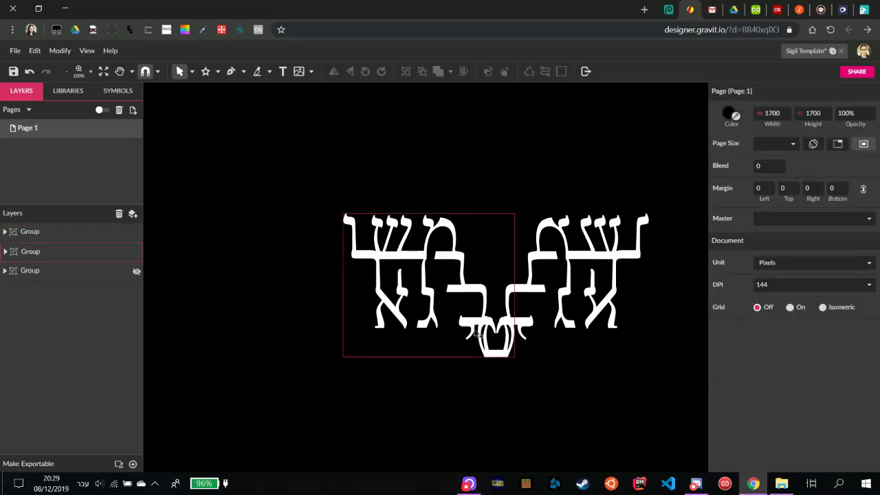
{"action": "left_click_drag", "start_coordinate": [654, 174], "coordinate": [334, 366]}
{"action": "key", "text": "ctrl+g"}
{"action": "left_click_drag", "start_coordinate": [468, 290], "coordinate": [442, 245]}
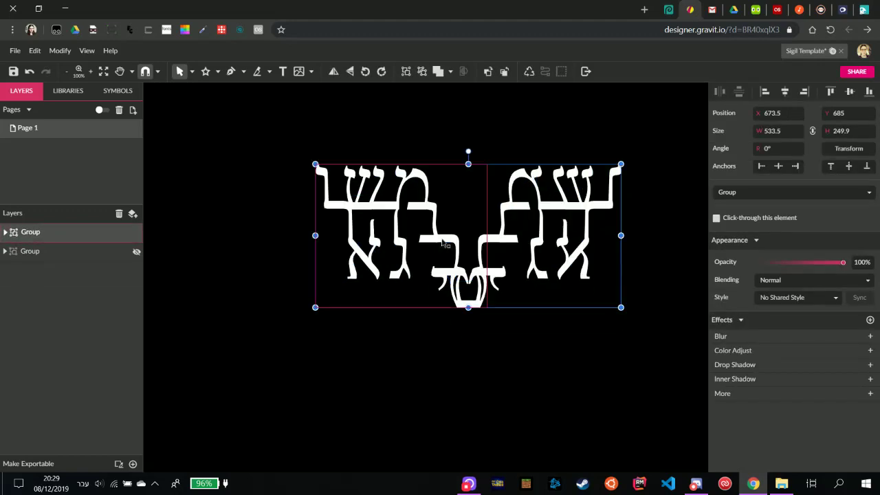
Flip the copy vertically and slide it down below the original until they meet.
{"action": "right_click", "coordinate": [442, 246]}
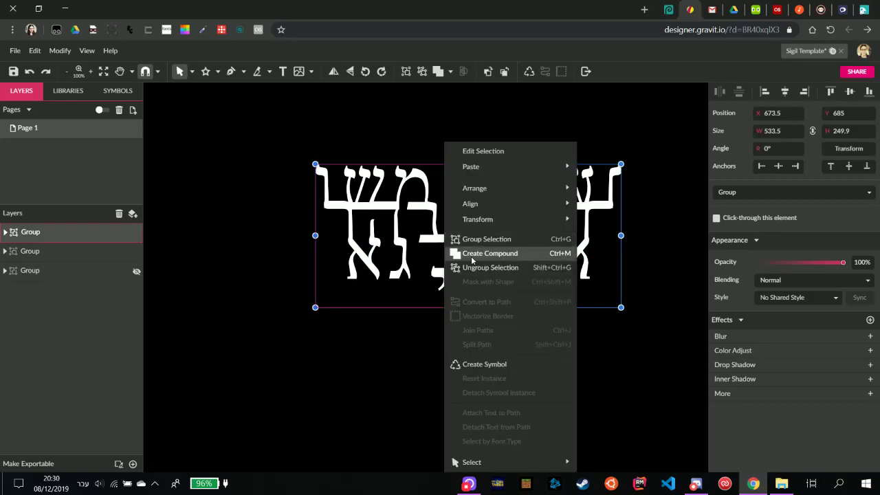
{"action": "mouse_move", "coordinate": [528, 219]}
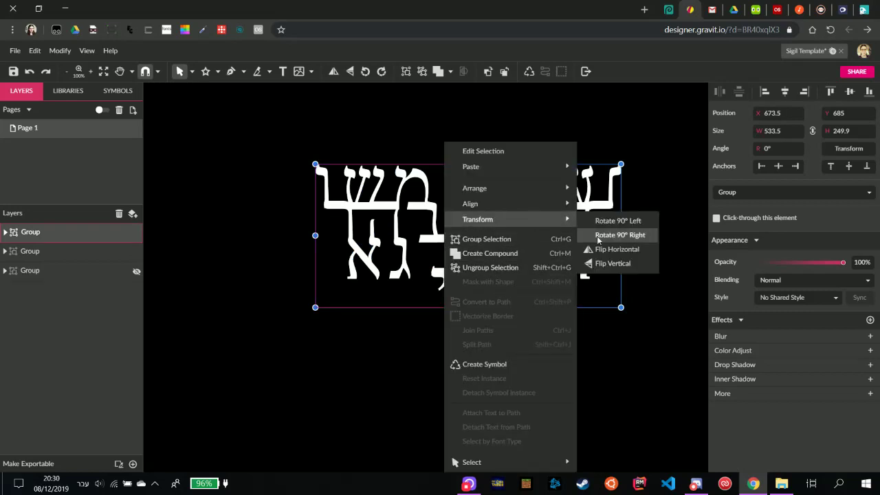
{"action": "left_click", "coordinate": [616, 264]}
{"action": "key", "text": "shift+Down"}
{"action": "key", "text": "shift+Down"}
{"action": "key", "text": "shift+Down"}
{"action": "key", "text": "shift+Down"}
{"action": "key", "text": "shift+Down"}
{"action": "key", "text": "shift+Down"}
{"action": "key", "text": "shift+Down"}
{"action": "key", "text": "shift+Down"}
{"action": "key", "text": "shift+Down"}
{"action": "key", "text": "shift+Down"}
{"action": "key", "text": "shift+Down"}
{"action": "key", "text": "shift+Down"}
{"action": "key", "text": "shift+Down"}
{"action": "key", "text": "shift+Down"}
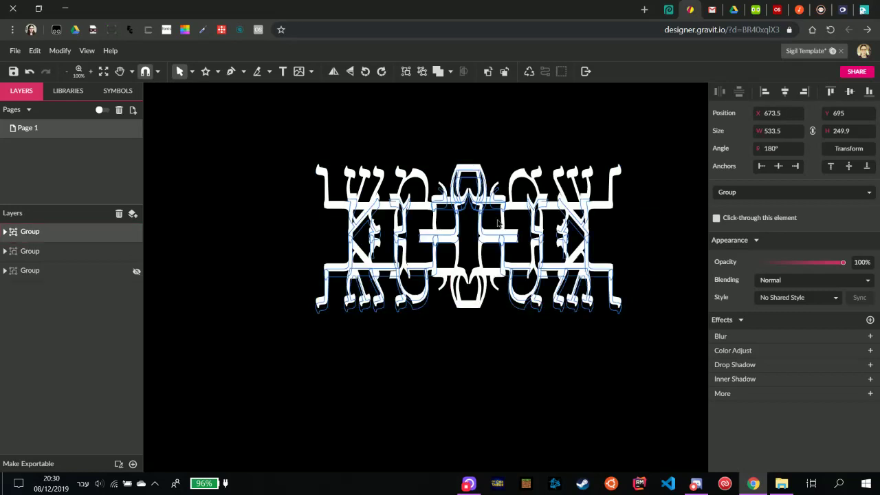
{"action": "key", "text": "shift+Down"}
{"action": "key", "text": "shift+Down"}
{"action": "key", "text": "shift+Down"}
{"action": "key", "text": "shift+Down"}
{"action": "key", "text": "shift+Down"}
{"action": "key", "text": "shift+Down"}
{"action": "key", "text": "shift+Down"}
{"action": "key", "text": "shift+Down"}
{"action": "key", "text": "shift+Down"}
{"action": "key", "text": "shift+Down"}
{"action": "key", "text": "shift+Down"}
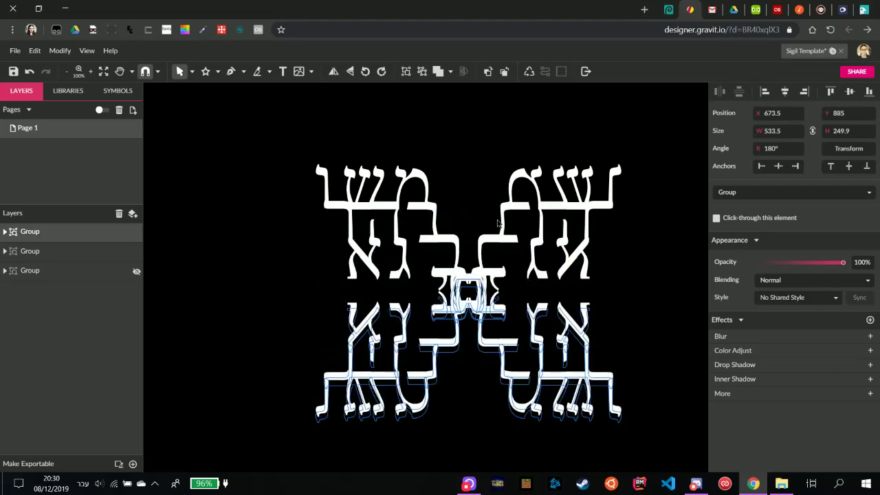
{"action": "key", "text": "shift+Down"}
{"action": "key", "text": "shift+Down"}
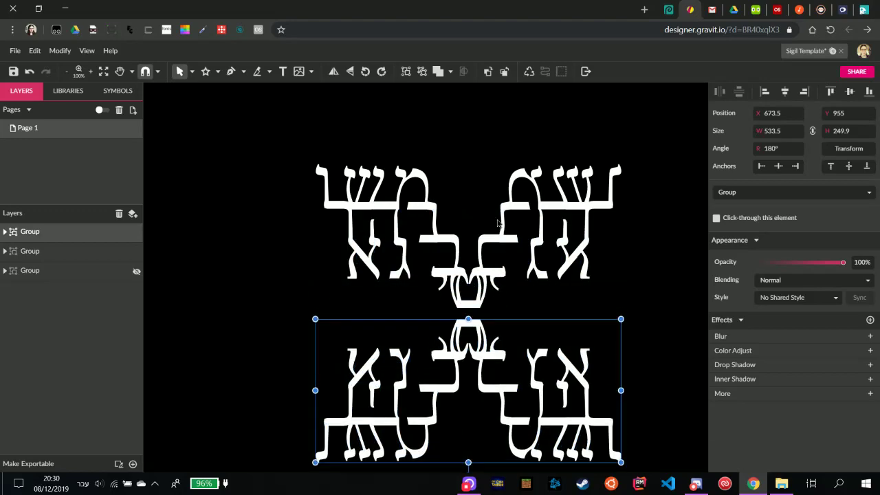
{"action": "key", "text": "shift+Down"}
{"action": "key", "text": "shift+Up"}
{"action": "key", "text": "shift+Up"}
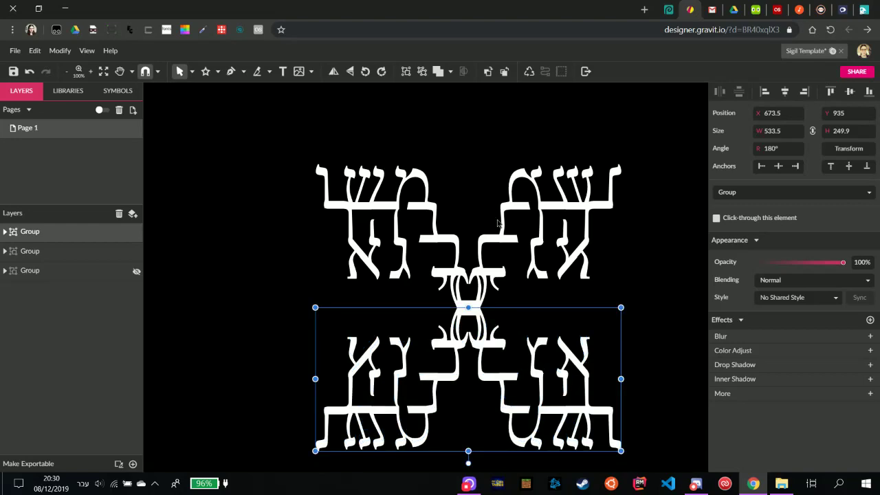
{"action": "key", "text": "shift+Down"}
{"action": "key", "text": "shift+Down"}
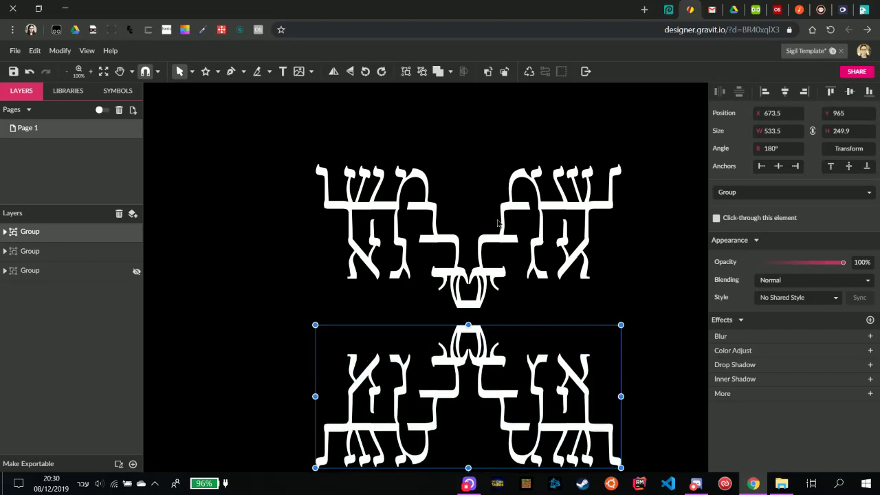
{"action": "key", "text": "shift+Down"}
{"action": "key", "text": "shift+Up"}
Marquee-select both halves of the sigil.
{"action": "scroll", "coordinate": [438, 152], "scroll_direction": "down", "scroll_amount": 2}
{"action": "scroll", "coordinate": [550, 282], "scroll_direction": "up", "scroll_amount": 2}
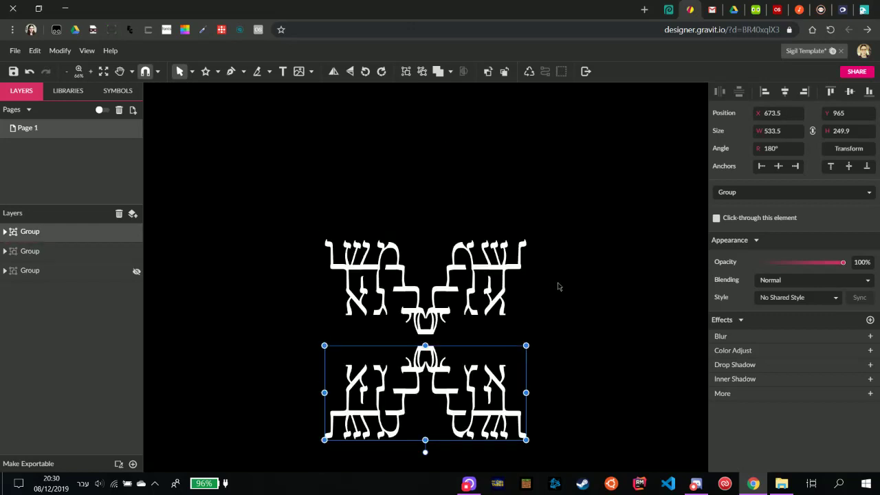
{"action": "scroll", "coordinate": [571, 247], "scroll_direction": "down", "scroll_amount": 2}
{"action": "left_click", "coordinate": [581, 222]}
{"action": "left_click_drag", "start_coordinate": [586, 177], "coordinate": [372, 370]}
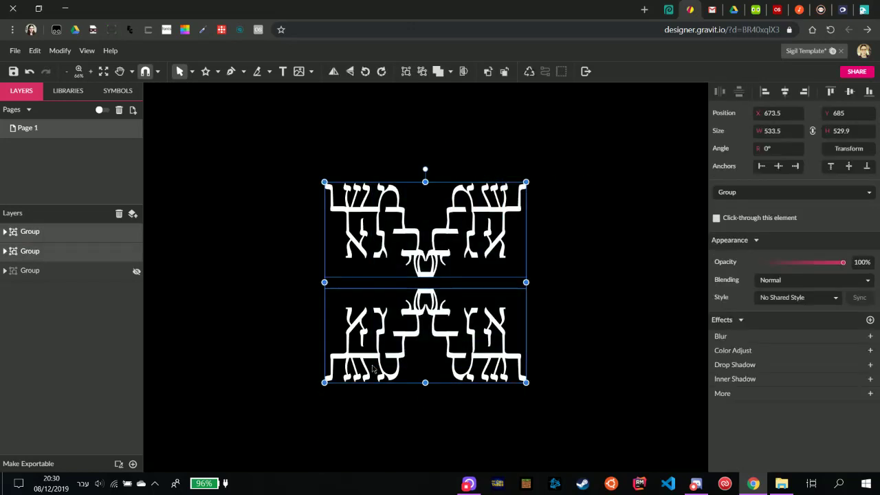
Rotate the letter group to -45° so the halves form an eight-pointed star.
{"action": "key", "text": "ctrl+z"}
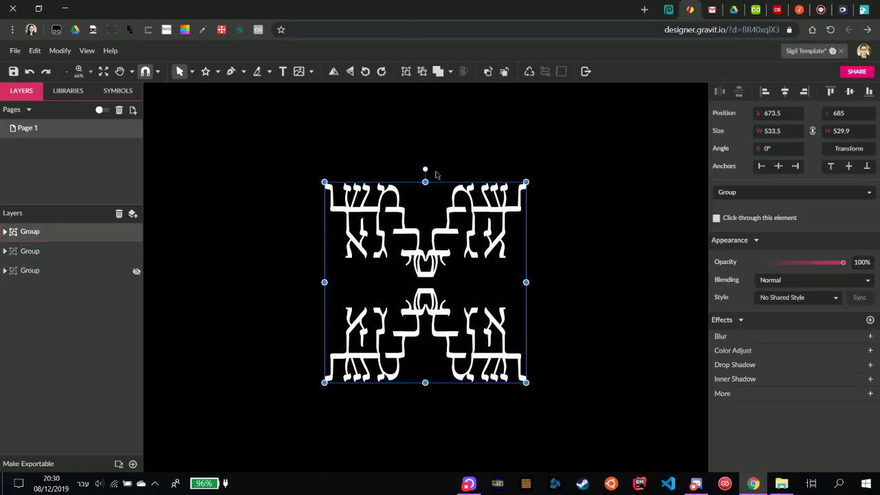
{"action": "left_click_drag", "start_coordinate": [426, 168], "coordinate": [565, 289]}
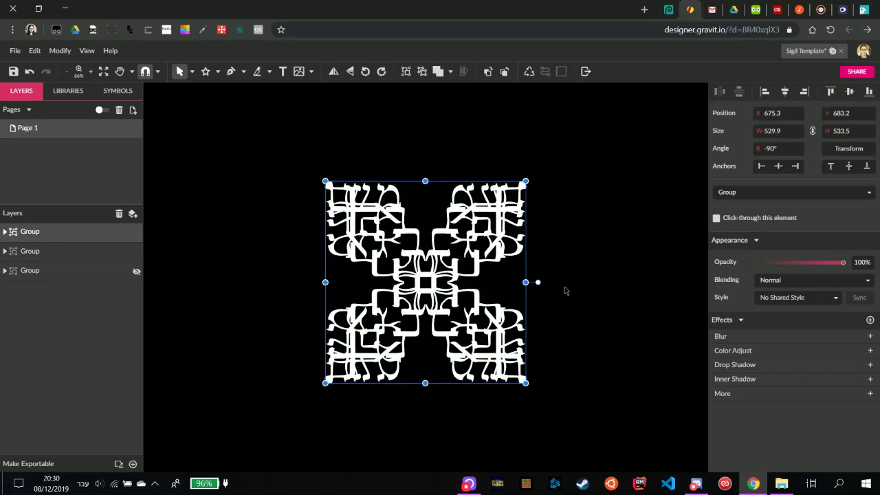
{"action": "left_click", "coordinate": [610, 232]}
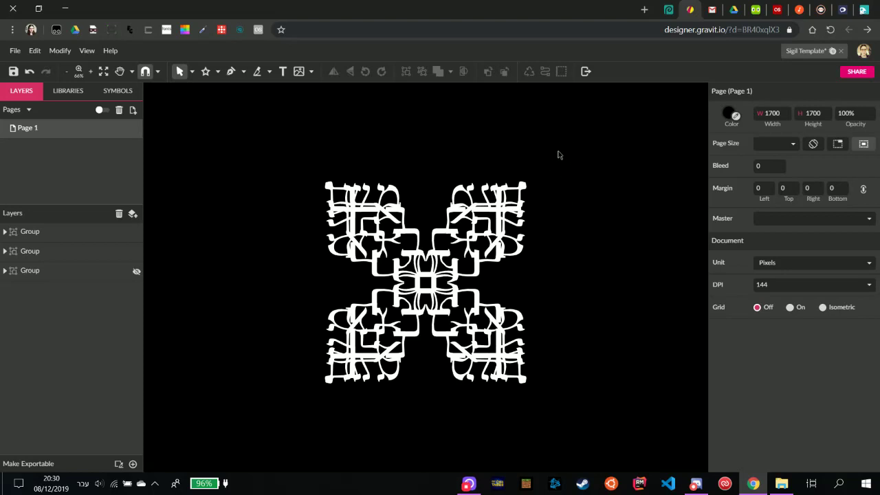
{"action": "left_click_drag", "start_coordinate": [558, 154], "coordinate": [308, 416]}
{"action": "key", "text": "ctrl+g"}
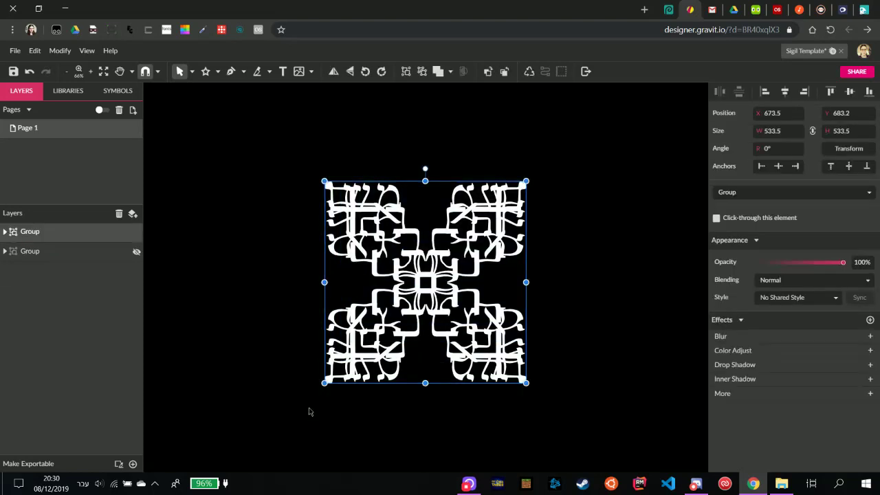
{"action": "key", "text": "ctrl+z"}
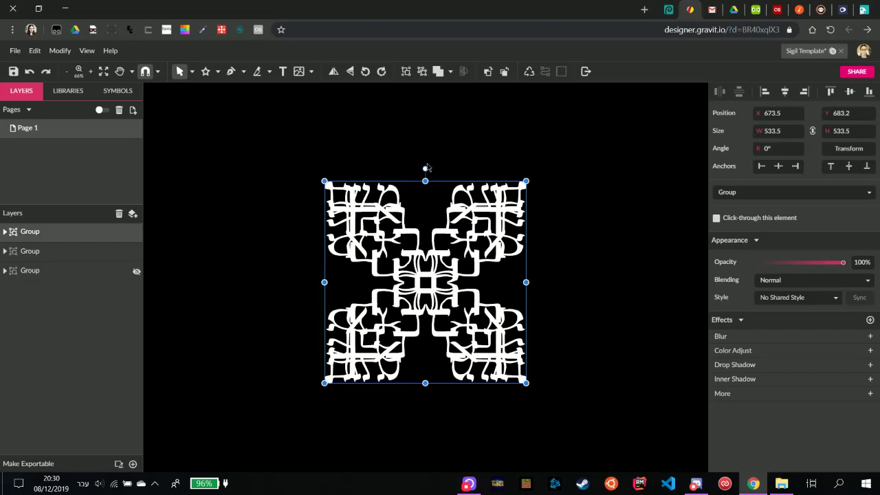
{"action": "left_click_drag", "start_coordinate": [428, 167], "coordinate": [546, 259]}
{"action": "left_click", "coordinate": [610, 202]}
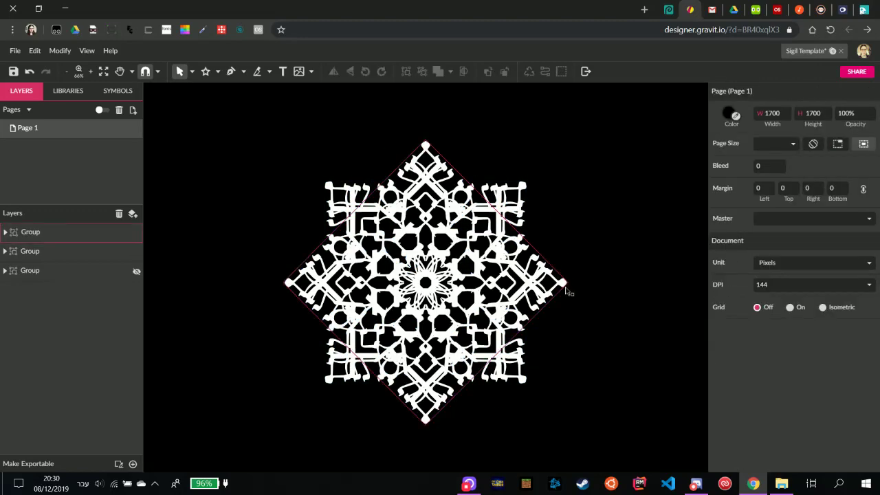
Select all the star pieces and combine them into one group with Ctrl+G.
{"action": "scroll", "coordinate": [530, 374], "scroll_direction": "up", "scroll_amount": 2}
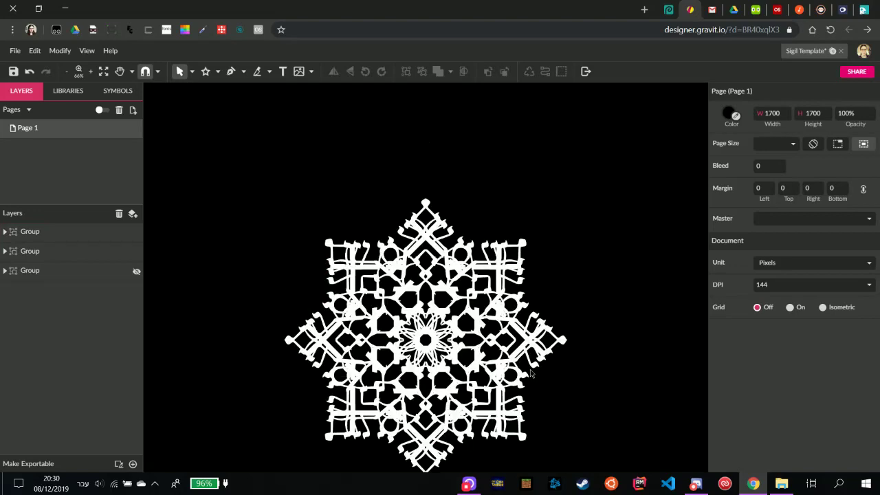
{"action": "scroll", "coordinate": [530, 370], "scroll_direction": "down", "scroll_amount": 2}
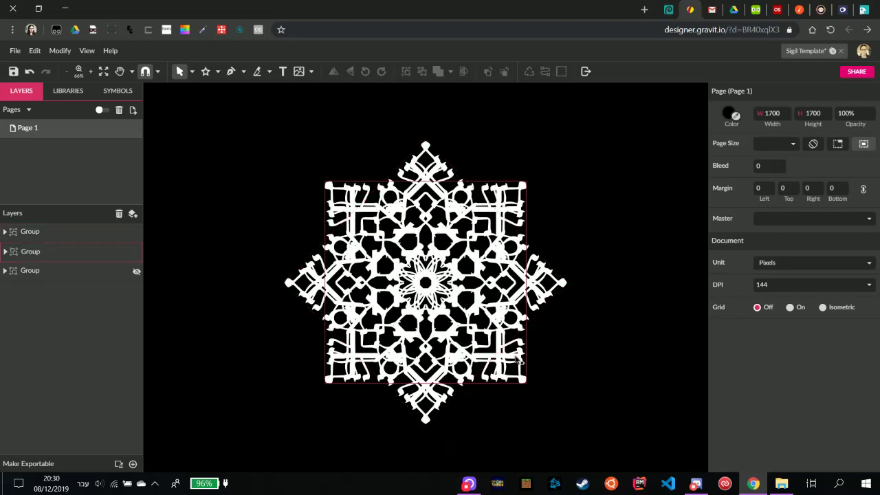
{"action": "key", "text": "ctrl+1"}
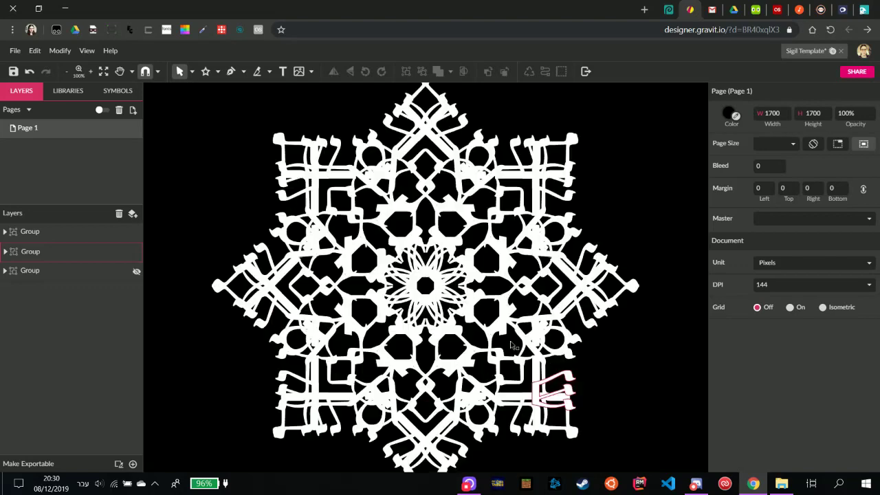
{"action": "key", "text": "ctrl+plus"}
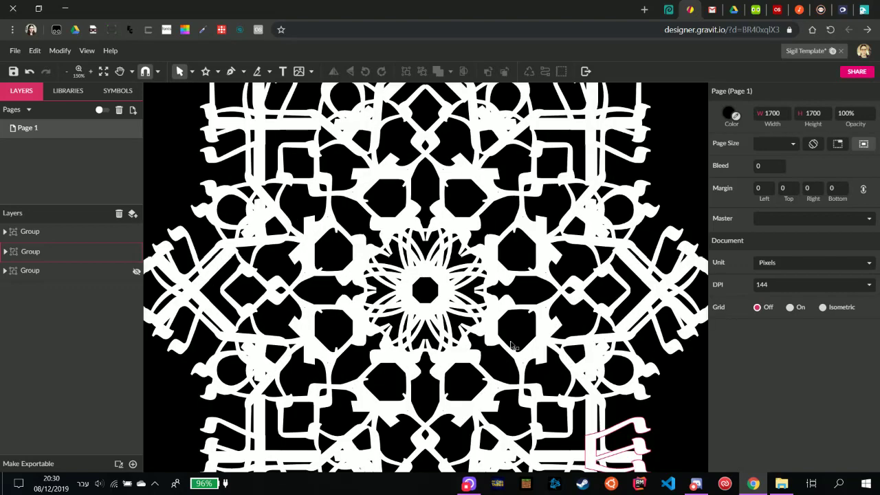
{"action": "key", "text": "ctrl+minus"}
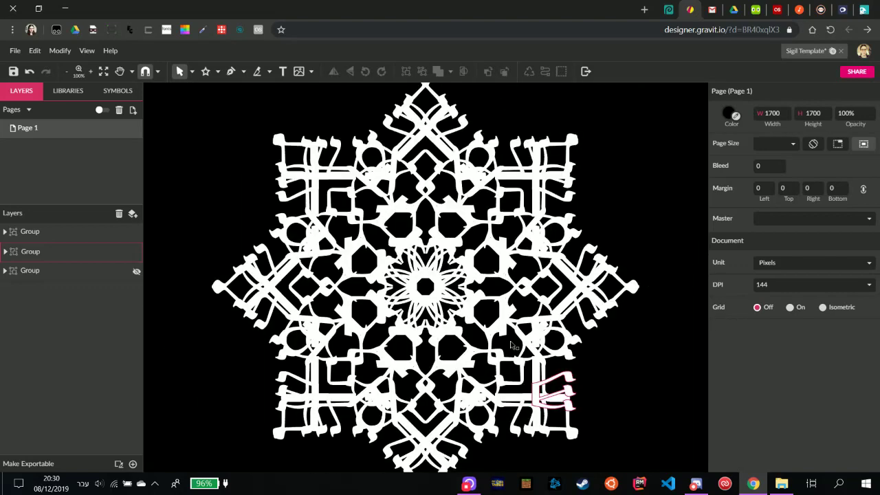
{"action": "key", "text": "ctrl+minus"}
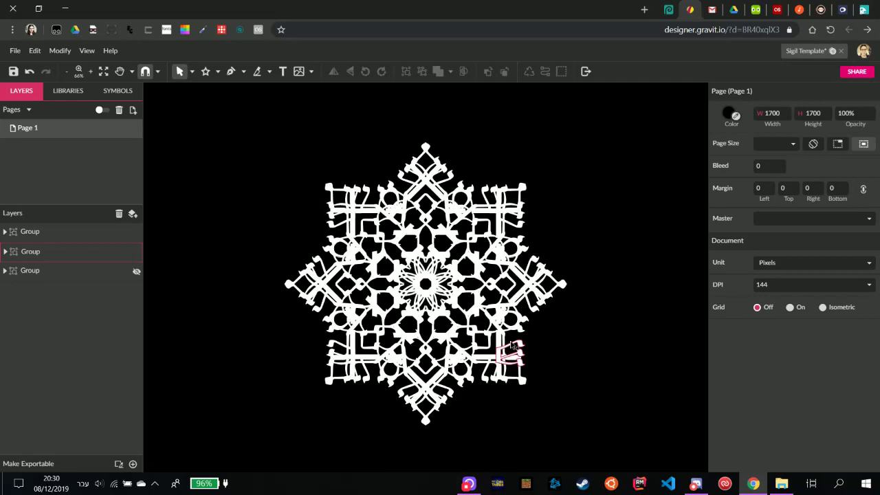
{"action": "key", "text": "ctrl+minus"}
{"action": "key", "text": "ctrl+minus"}
{"action": "key", "text": "ctrl+plus"}
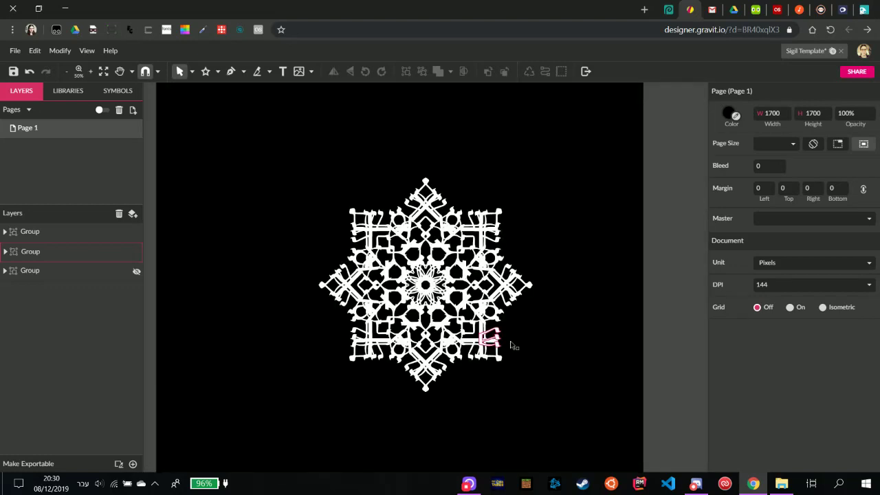
{"action": "left_click", "coordinate": [137, 272]}
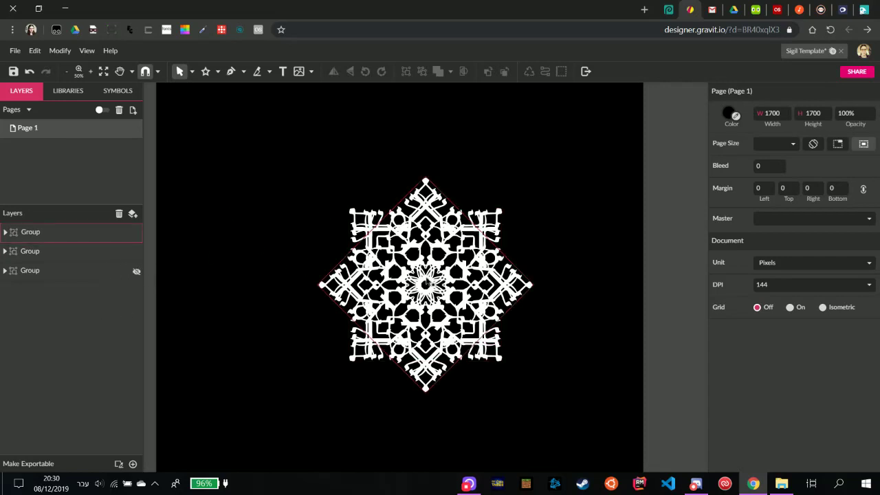
{"action": "left_click", "coordinate": [427, 264]}
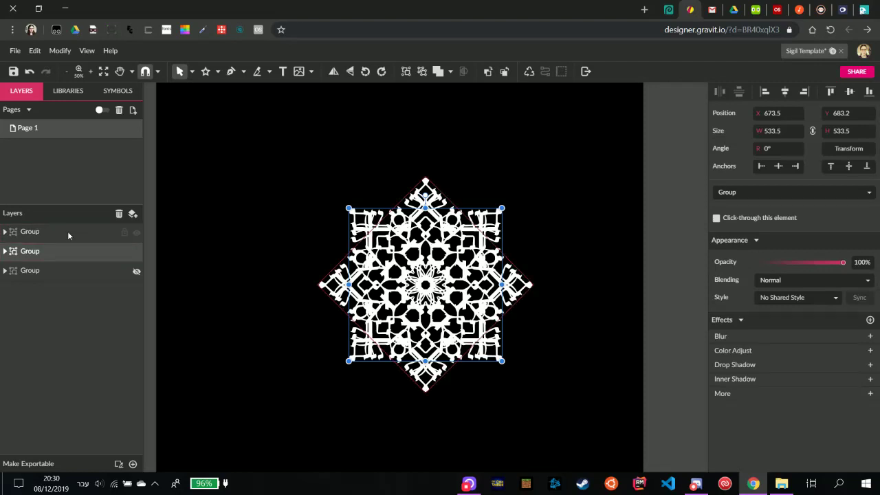
{"action": "left_click_drag", "start_coordinate": [338, 173], "coordinate": [510, 366]}
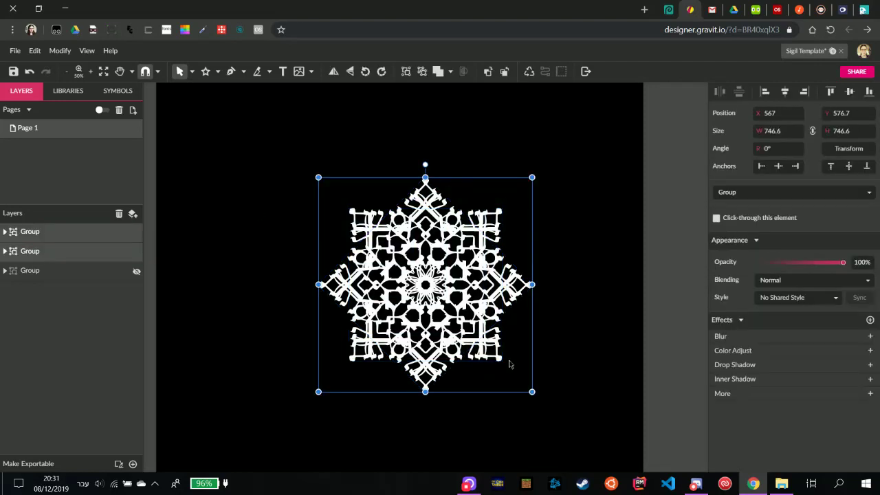
{"action": "key", "text": "ctrl+g"}
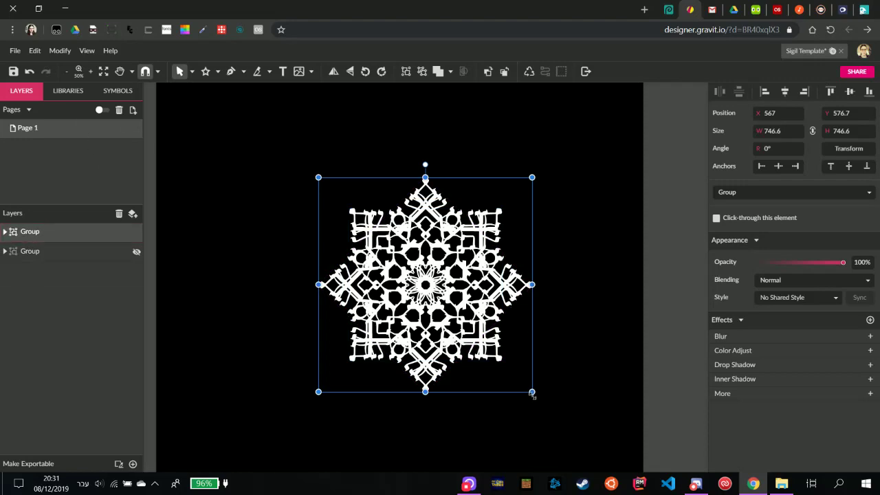
Enlarge the star group to 1232 px and centre it on the page.
{"action": "left_click_drag", "start_coordinate": [576, 424], "coordinate": [605, 460]}
{"action": "left_click_drag", "start_coordinate": [318, 178], "coordinate": [253, 111]}
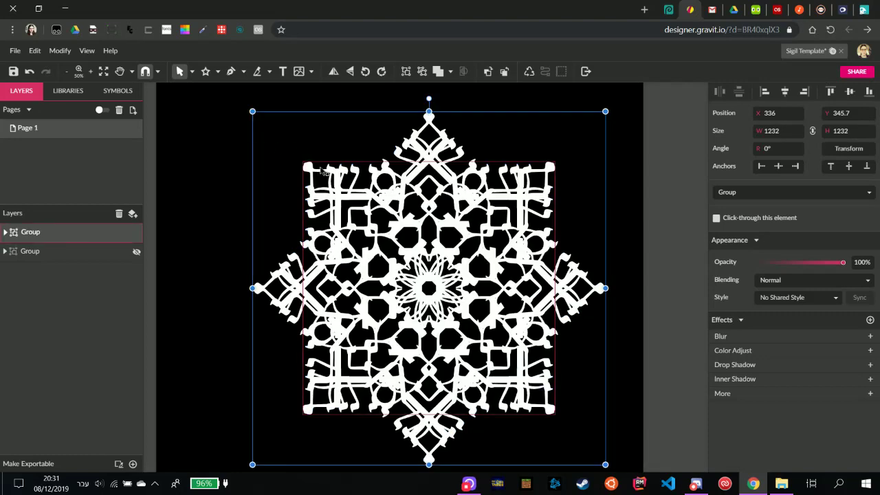
{"action": "key", "text": "ctrl+minus"}
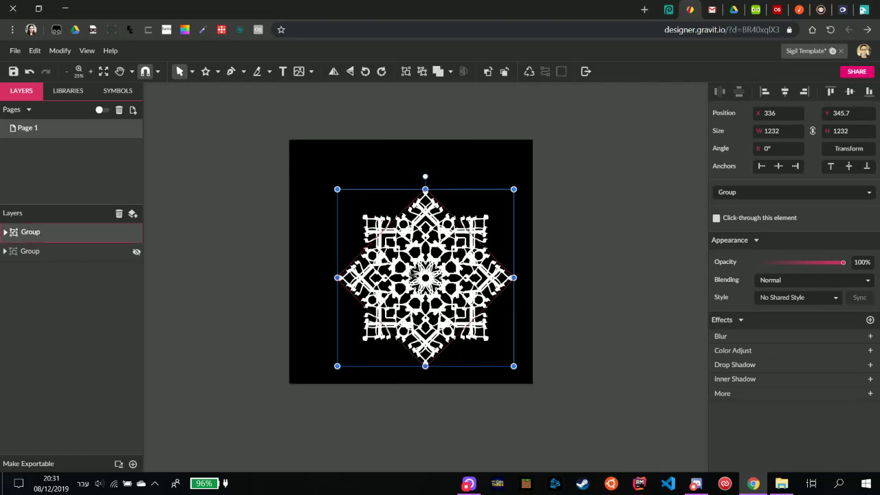
{"action": "mouse_move", "coordinate": [411, 268]}
{"action": "left_mouse_down"}
{"action": "mouse_move", "coordinate": [399, 254]}
{"action": "mouse_move", "coordinate": [412, 262]}
{"action": "left_mouse_up"}
{"action": "left_click", "coordinate": [522, 294]}
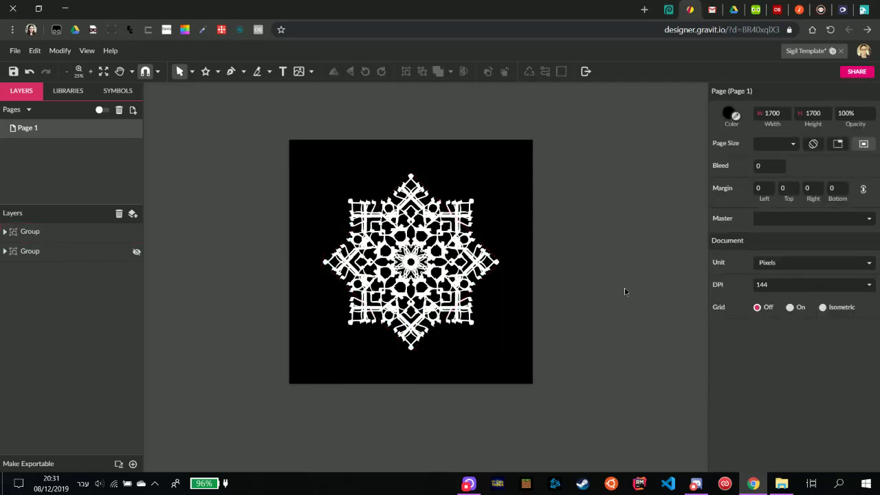
Enlarge the star slightly to about 1315 px and fit the whole page in view.
{"action": "left_click", "coordinate": [137, 252]}
{"action": "left_click", "coordinate": [136, 253]}
{"action": "left_click", "coordinate": [479, 346]}
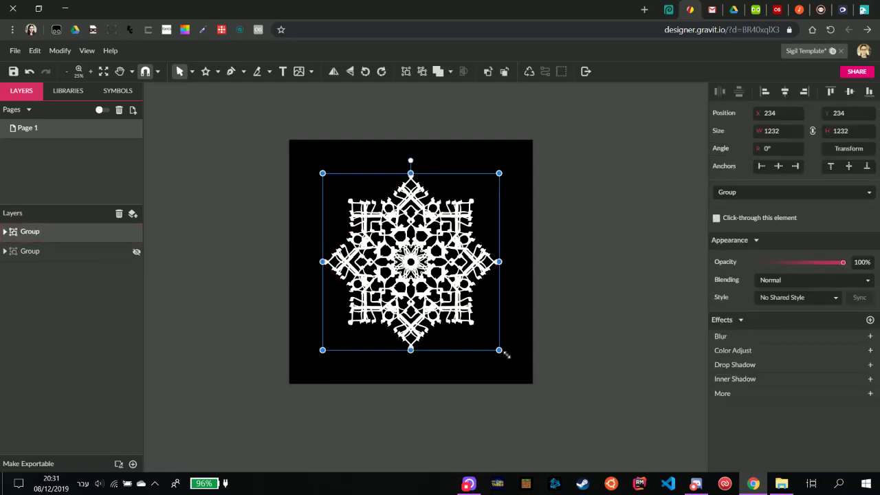
{"action": "left_click_drag", "start_coordinate": [505, 354], "coordinate": [513, 362]}
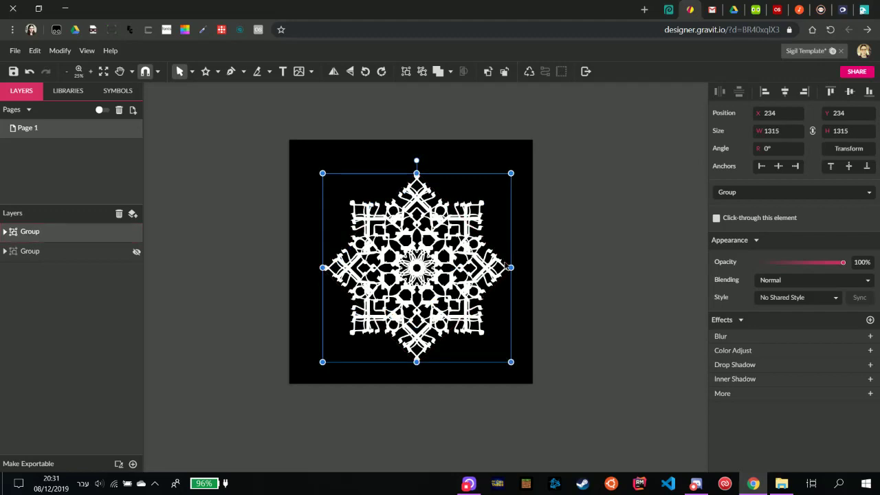
{"action": "key", "text": "ctrl+2"}
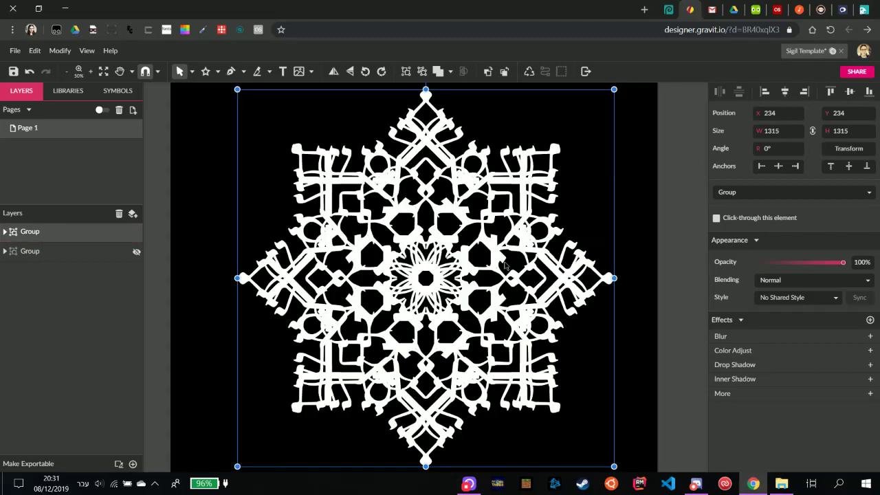
{"action": "left_click", "coordinate": [88, 52]}
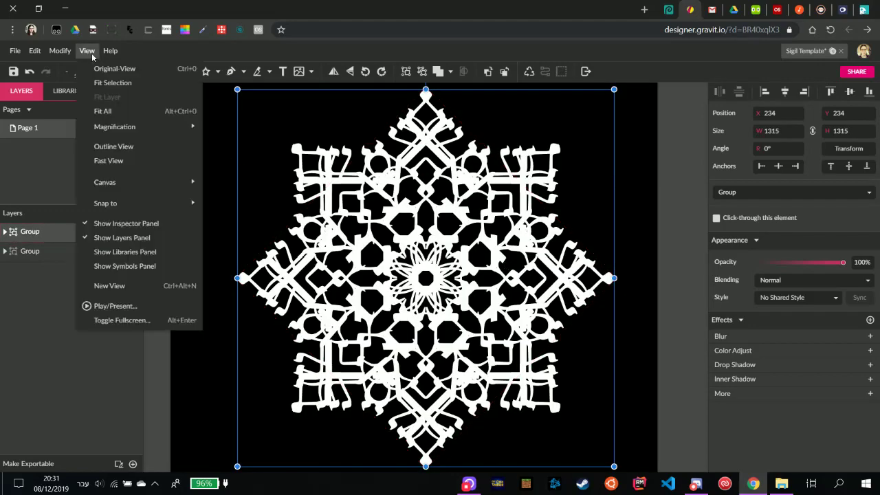
{"action": "left_click", "coordinate": [118, 116]}
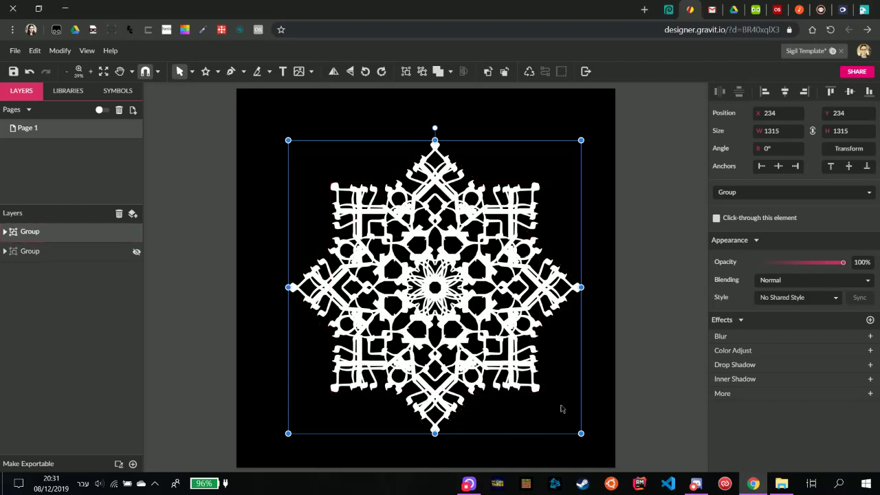
Scale the star to 1370 px and re-centre it at position 165, 165.
{"action": "left_click", "coordinate": [580, 435]}
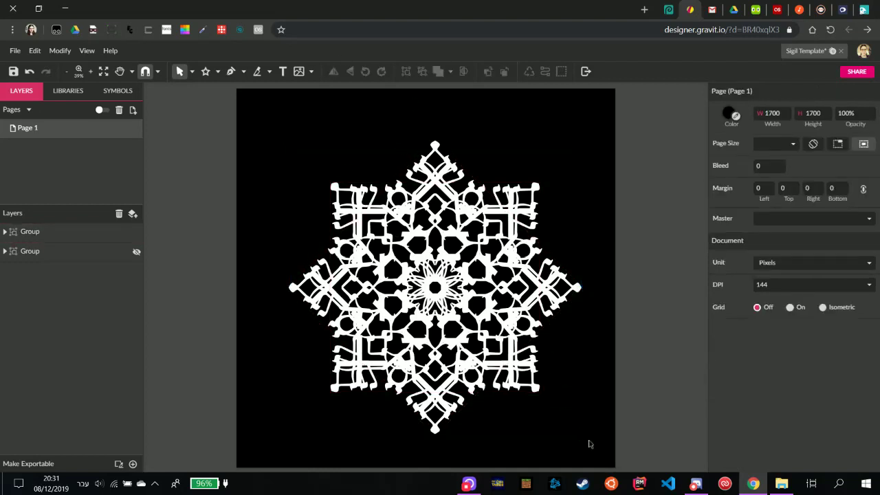
{"action": "left_click", "coordinate": [576, 424]}
{"action": "left_click", "coordinate": [582, 434]}
{"action": "left_click", "coordinate": [581, 434]}
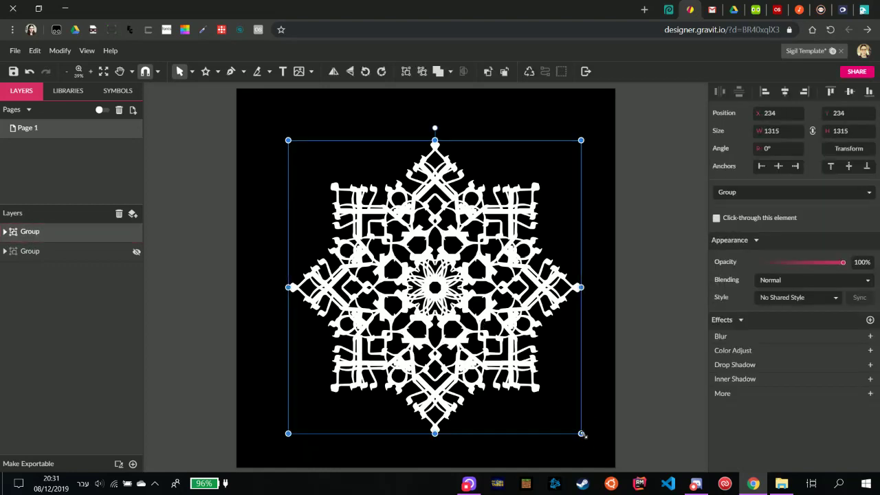
{"action": "left_click_drag", "start_coordinate": [582, 433], "coordinate": [594, 446]}
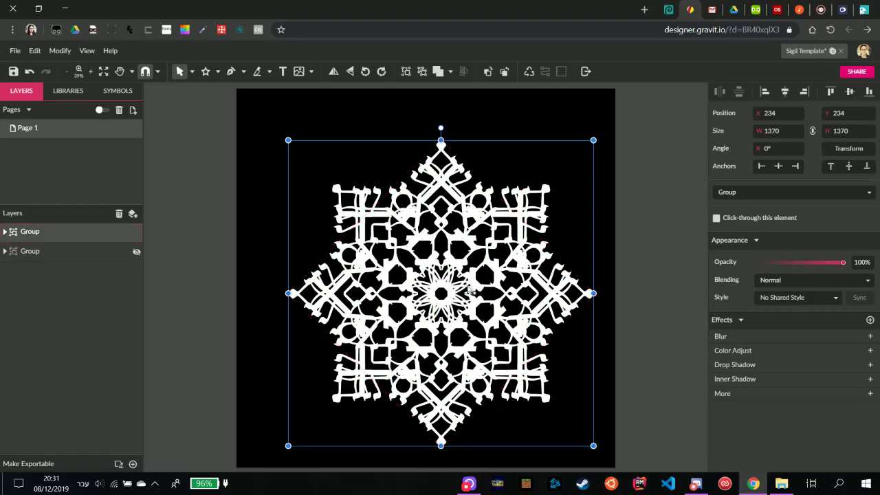
{"action": "left_click_drag", "start_coordinate": [469, 290], "coordinate": [454, 278]}
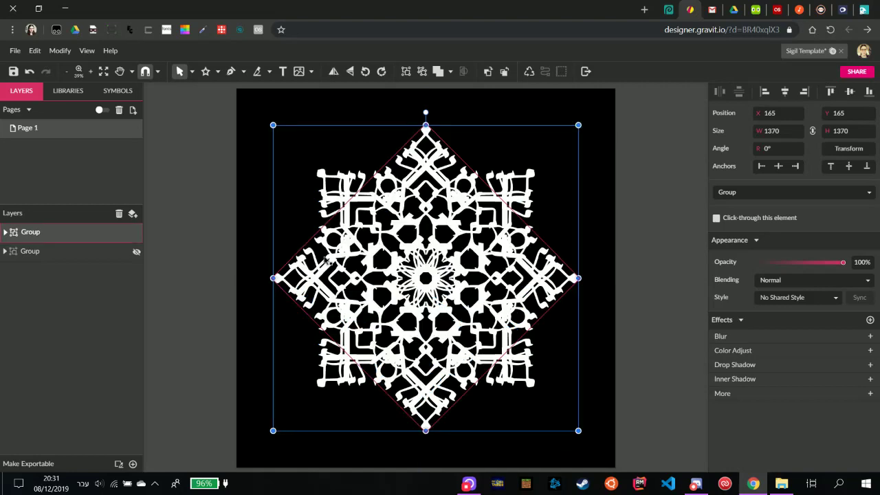
Shrink the star group slightly and centre it on the page, checking it against the letter ring.
{"action": "left_click", "coordinate": [136, 252]}
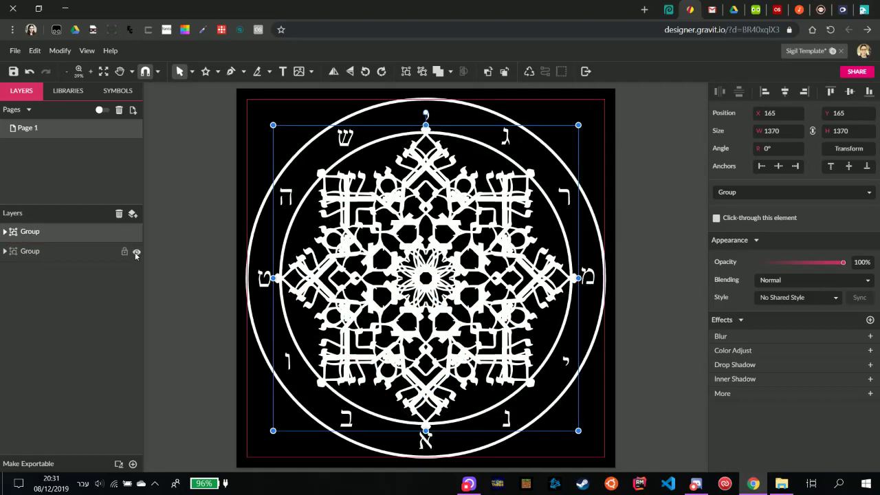
{"action": "left_click", "coordinate": [658, 287]}
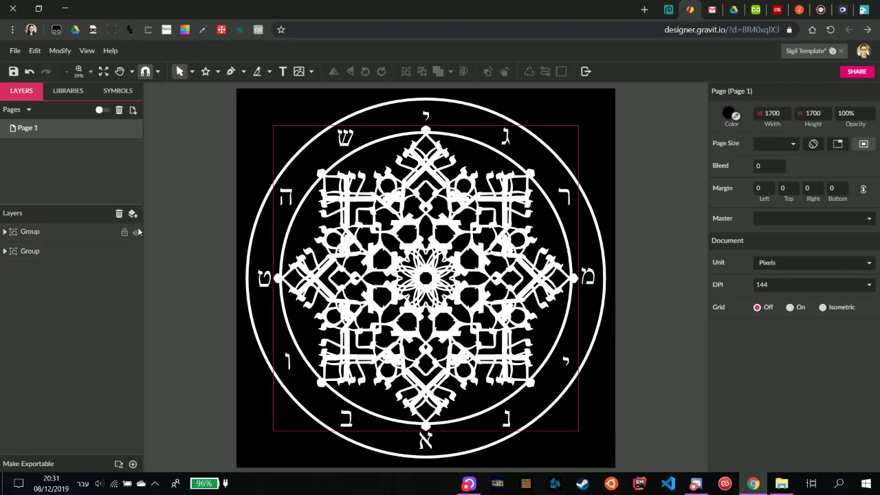
{"action": "left_click", "coordinate": [276, 416]}
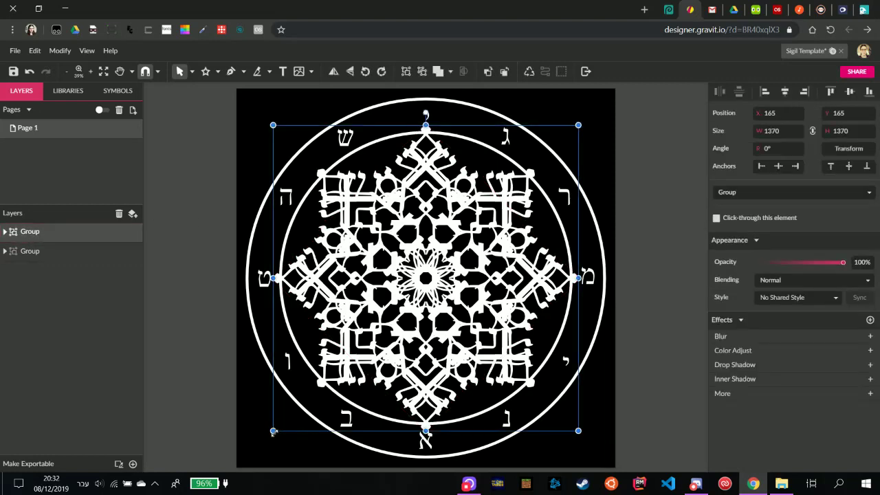
{"action": "mouse_move", "coordinate": [273, 431]}
{"action": "left_mouse_down"}
{"action": "mouse_move", "coordinate": [292, 418]}
{"action": "mouse_move", "coordinate": [284, 420]}
{"action": "left_mouse_up"}
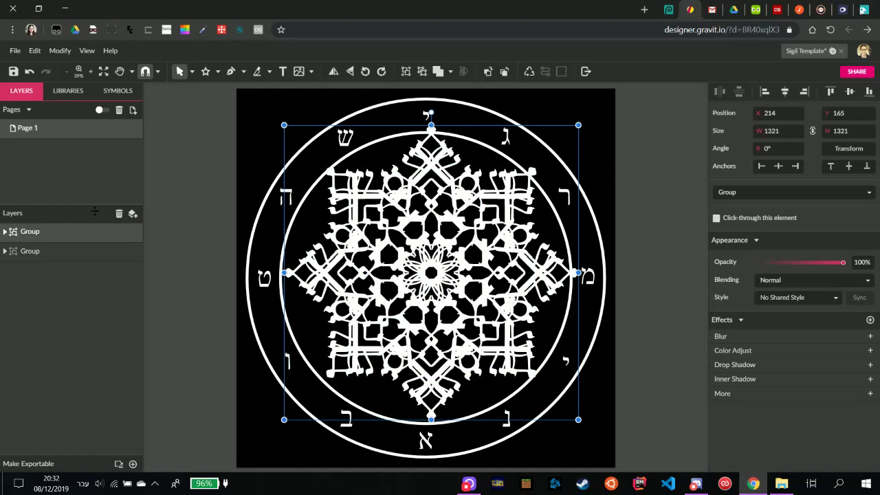
{"action": "left_click", "coordinate": [136, 252]}
{"action": "left_click_drag", "start_coordinate": [375, 227], "coordinate": [368, 223]}
{"action": "left_click_drag", "start_coordinate": [454, 268], "coordinate": [457, 280]}
{"action": "left_click", "coordinate": [136, 252]}
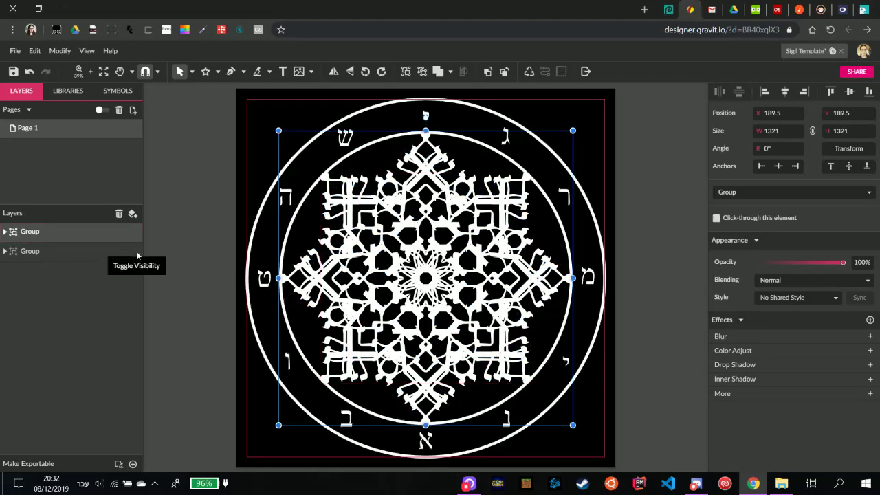
{"action": "left_click", "coordinate": [660, 270]}
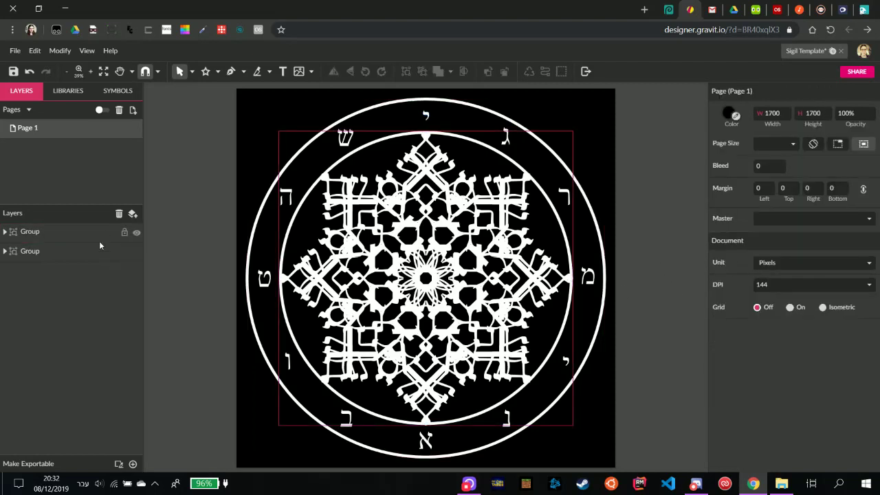
Shrink the star further to 1312.5 px and recentre it inside the lettered rings.
{"action": "left_click", "coordinate": [137, 252]}
{"action": "left_click", "coordinate": [130, 233]}
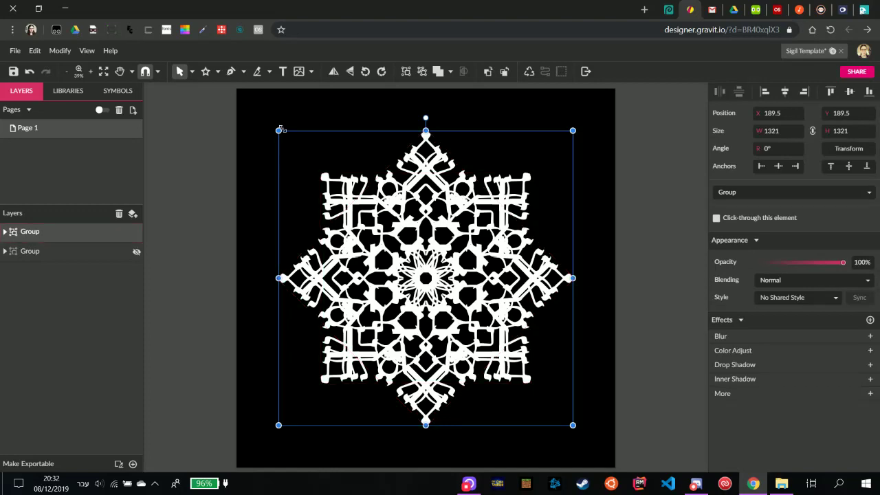
{"action": "left_click_drag", "start_coordinate": [278, 129], "coordinate": [280, 133]}
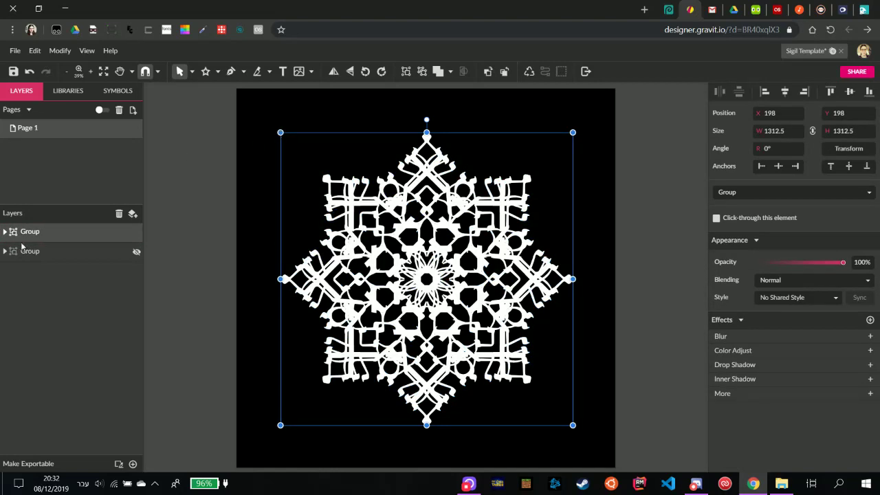
{"action": "left_click", "coordinate": [136, 251]}
{"action": "left_click", "coordinate": [136, 252]}
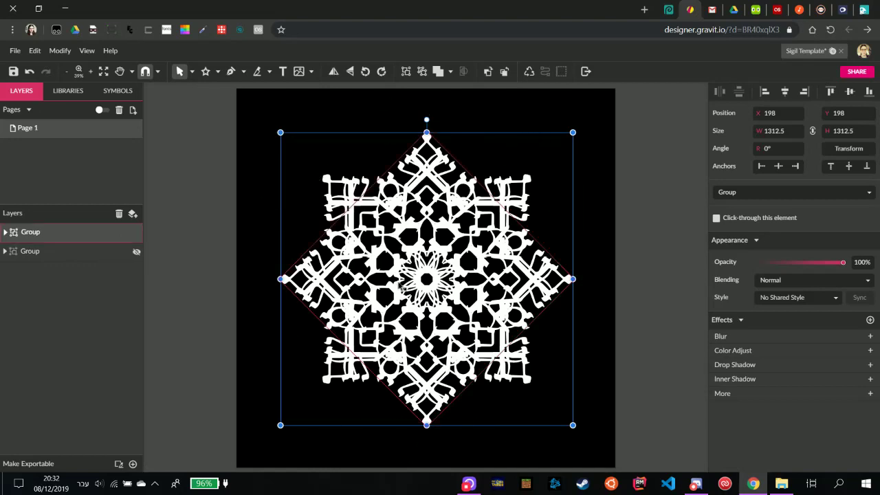
{"action": "left_click_drag", "start_coordinate": [401, 288], "coordinate": [408, 288]}
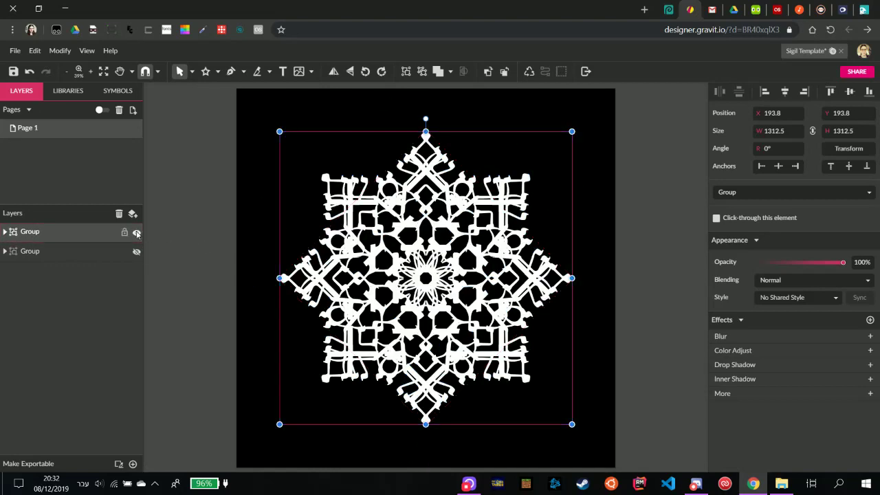
{"action": "left_click", "coordinate": [137, 233]}
{"action": "left_click", "coordinate": [136, 232]}
{"action": "left_click", "coordinate": [137, 251]}
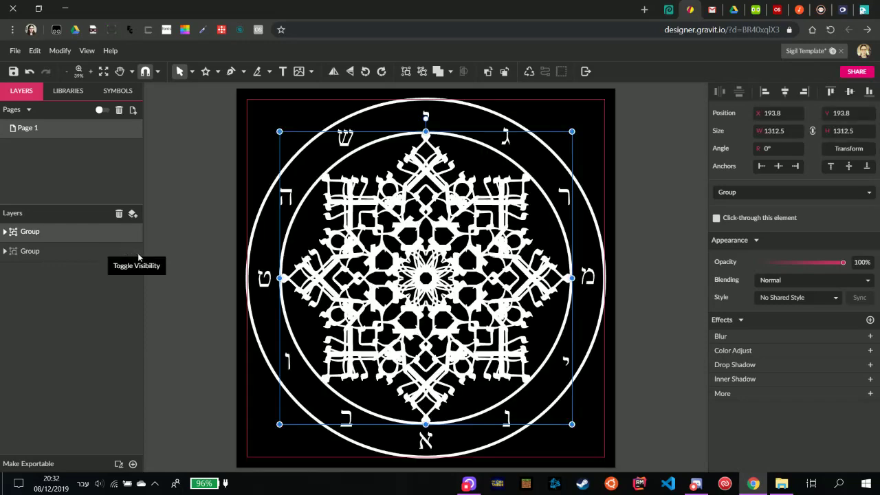
{"action": "left_click", "coordinate": [651, 297]}
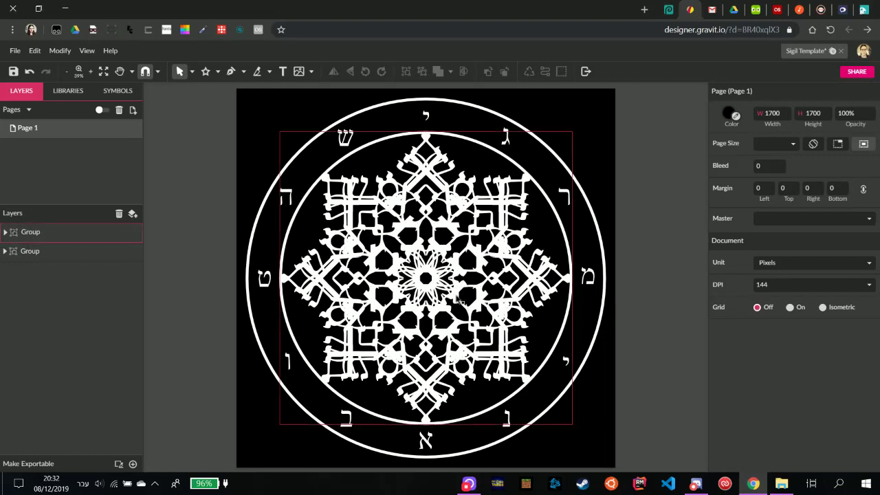
Give the inner and outer ring ellipses black fills.
{"action": "left_click", "coordinate": [31, 251]}
{"action": "left_click", "coordinate": [5, 251]}
{"action": "scroll", "coordinate": [75, 328], "scroll_direction": "down", "scroll_amount": 2}
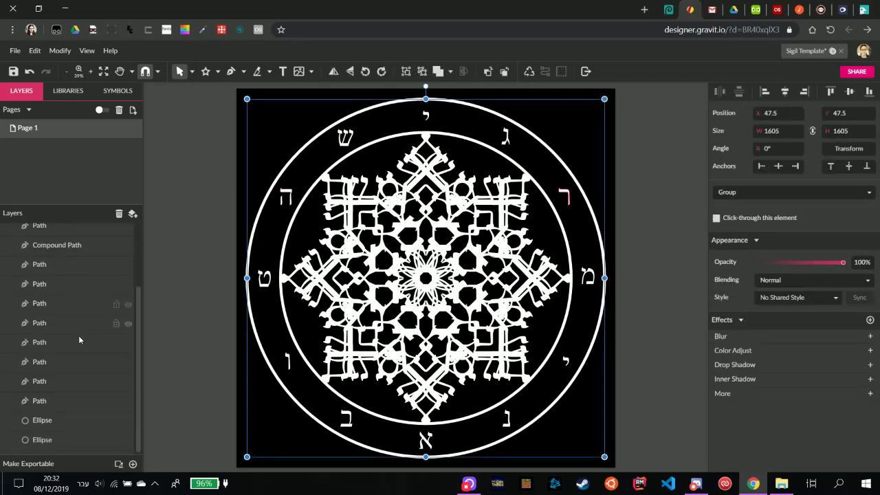
{"action": "left_click", "coordinate": [67, 420]}
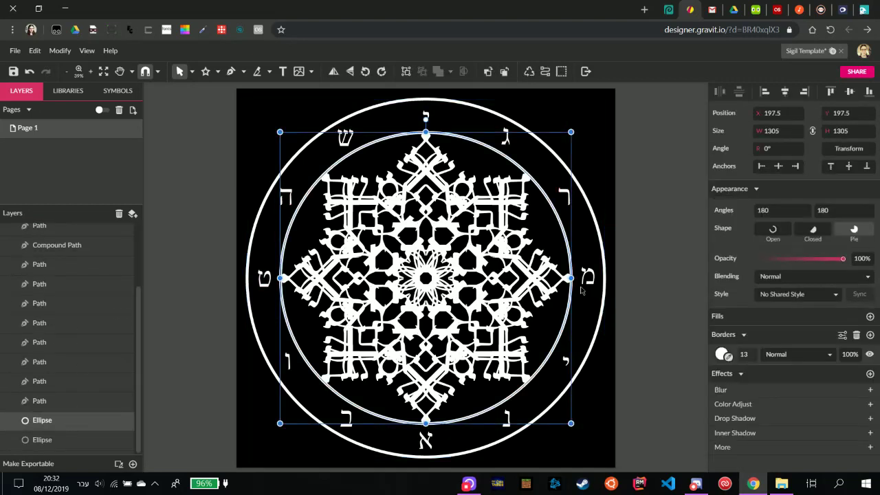
{"action": "left_click", "coordinate": [870, 317]}
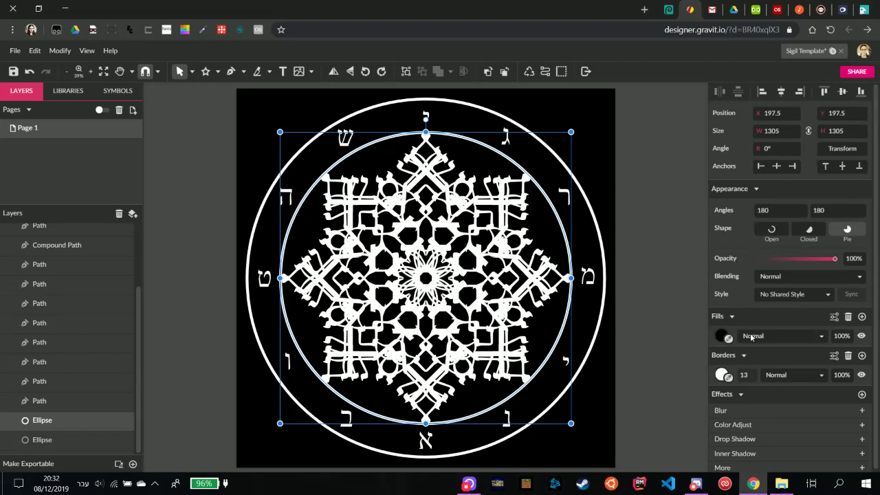
{"action": "left_click", "coordinate": [65, 440]}
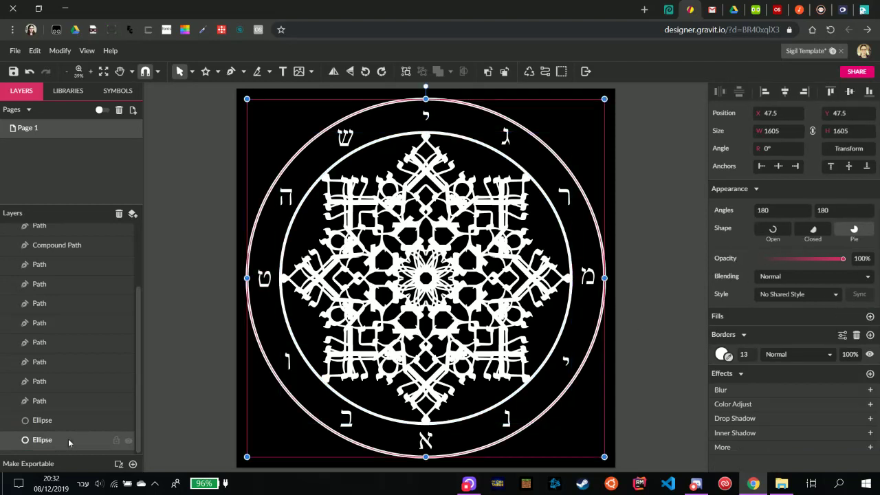
{"action": "left_click", "coordinate": [870, 316]}
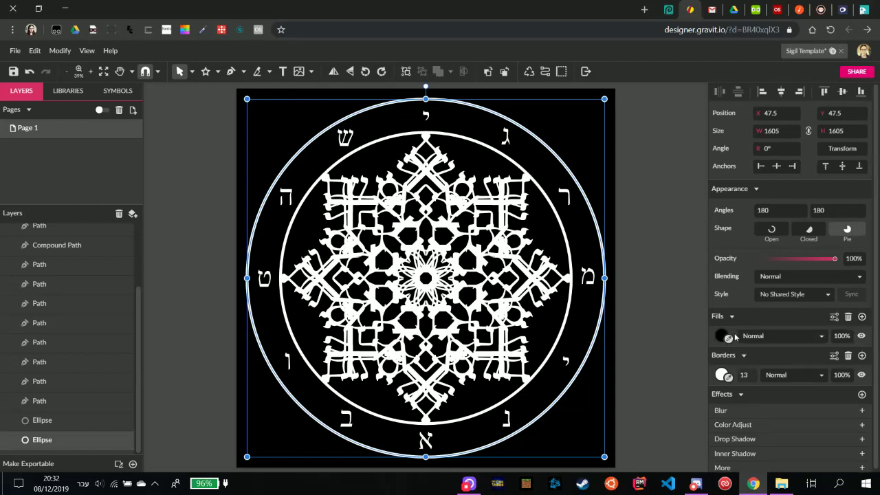
Set the page background colour opacity to 0%.
{"action": "left_click", "coordinate": [666, 274]}
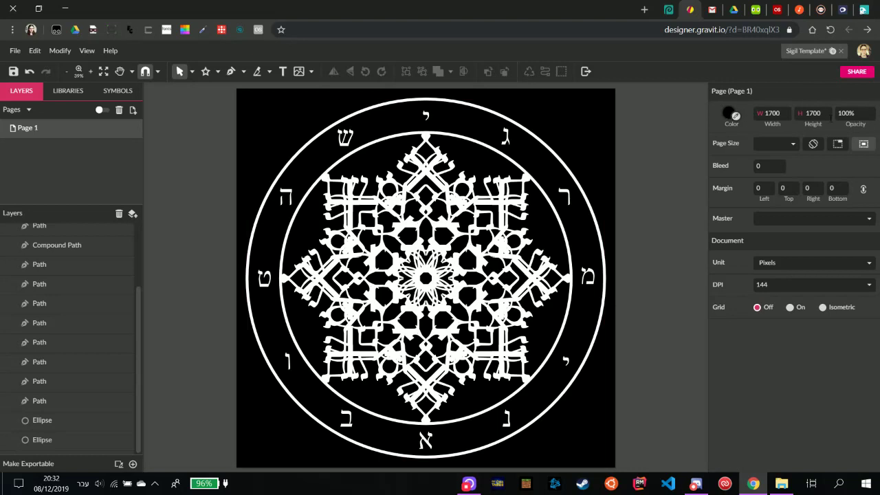
{"action": "left_click", "coordinate": [730, 118]}
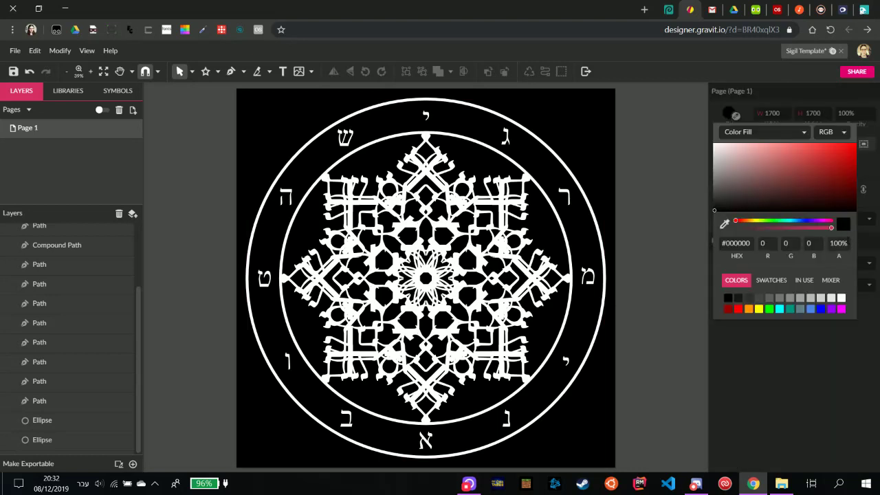
{"action": "left_click", "coordinate": [839, 245]}
{"action": "type", "text": "0"}
{"action": "key", "text": "Return"}
{"action": "left_click", "coordinate": [657, 264]}
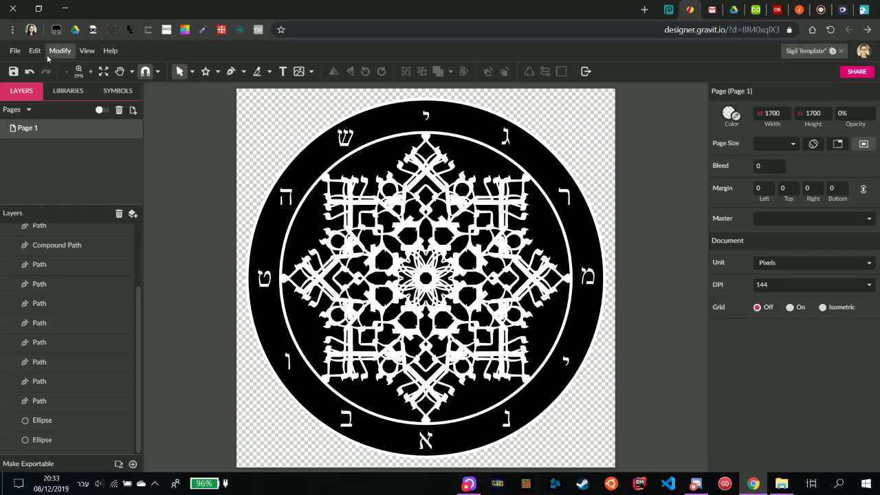
Save the design to the cloud under the name 'אני מרגישה טוב'.
{"action": "left_click", "coordinate": [15, 51]}
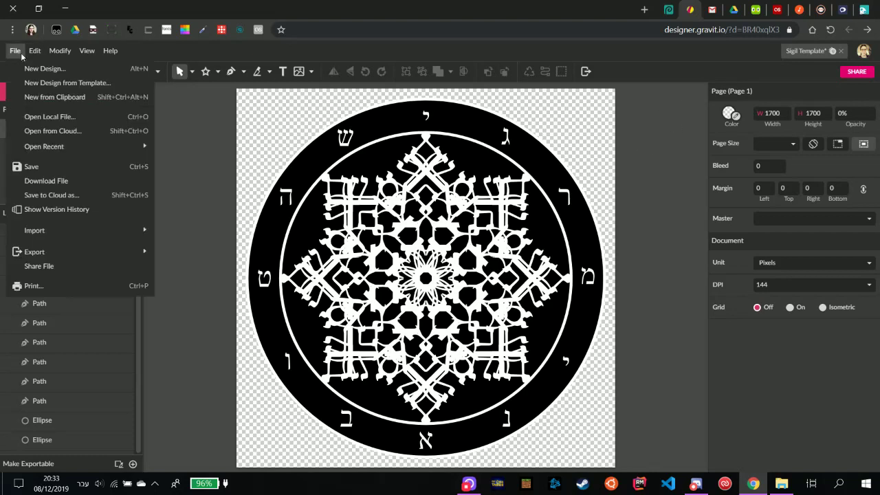
{"action": "left_click", "coordinate": [58, 196]}
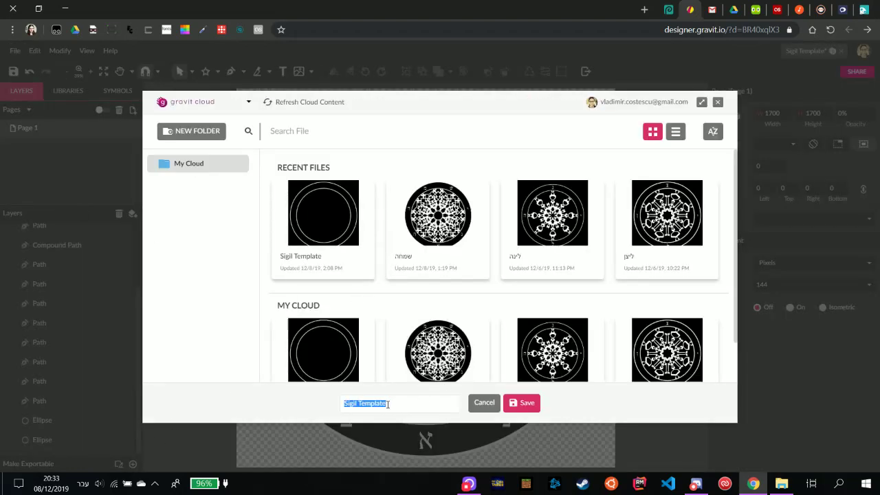
{"action": "type", "text": "אני"}
{"action": "type", "text": "מרגישה טוב"}
{"action": "scroll", "coordinate": [550, 315], "scroll_direction": "down", "scroll_amount": 1}
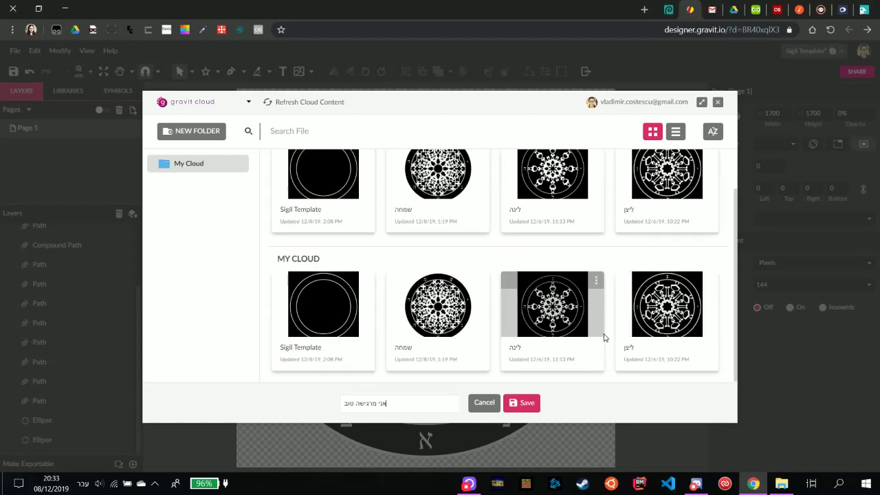
{"action": "scroll", "coordinate": [661, 372], "scroll_direction": "up", "scroll_amount": 1}
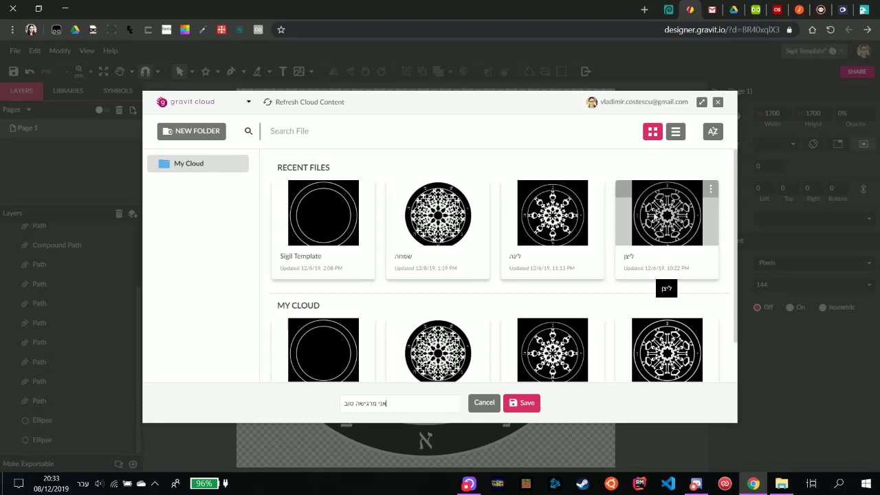
{"action": "scroll", "coordinate": [576, 336], "scroll_direction": "down", "scroll_amount": 1}
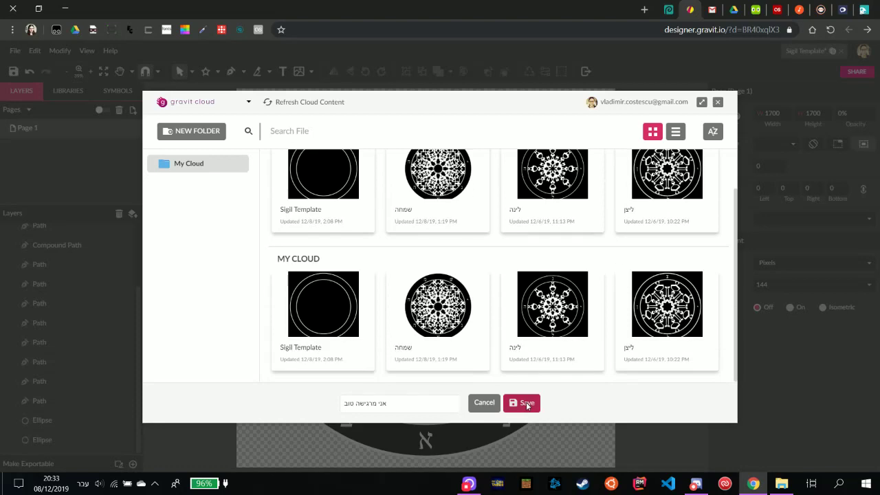
{"action": "left_click", "coordinate": [524, 403]}
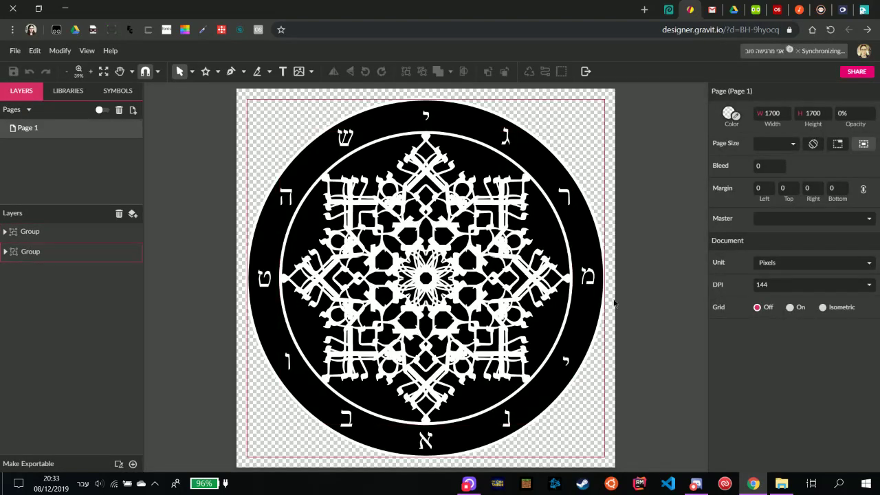
Export the sigil as a PNG image and dismiss the download notice.
{"action": "left_click", "coordinate": [15, 51]}
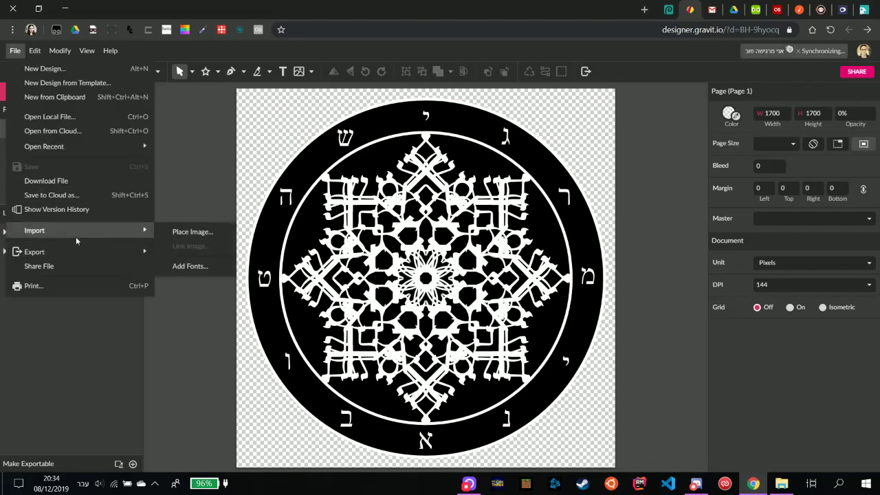
{"action": "mouse_move", "coordinate": [77, 252]}
{"action": "left_click", "coordinate": [211, 279]}
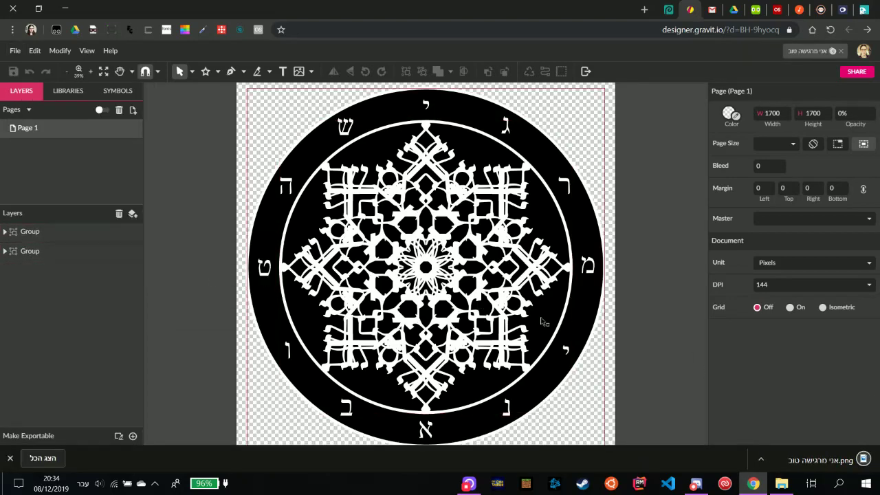
{"action": "left_click", "coordinate": [10, 458]}
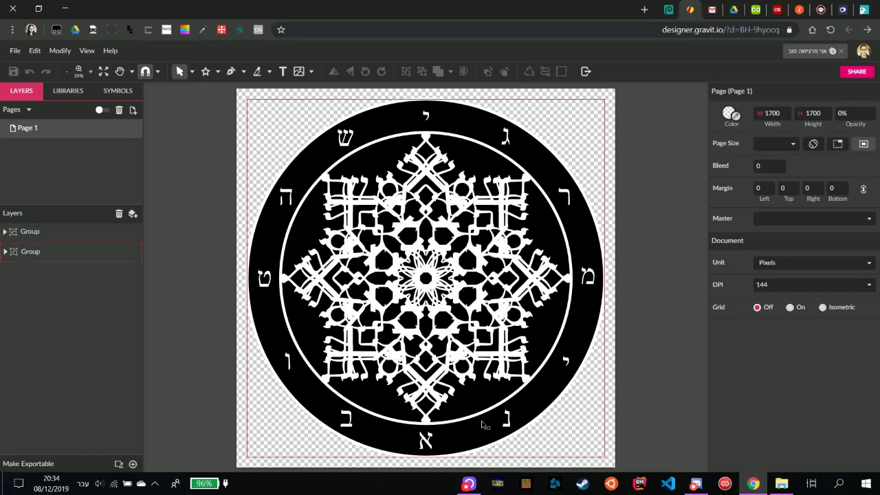
{"action": "mouse_move", "coordinate": [470, 481]}
{"action": "mouse_move", "coordinate": [482, 448]}
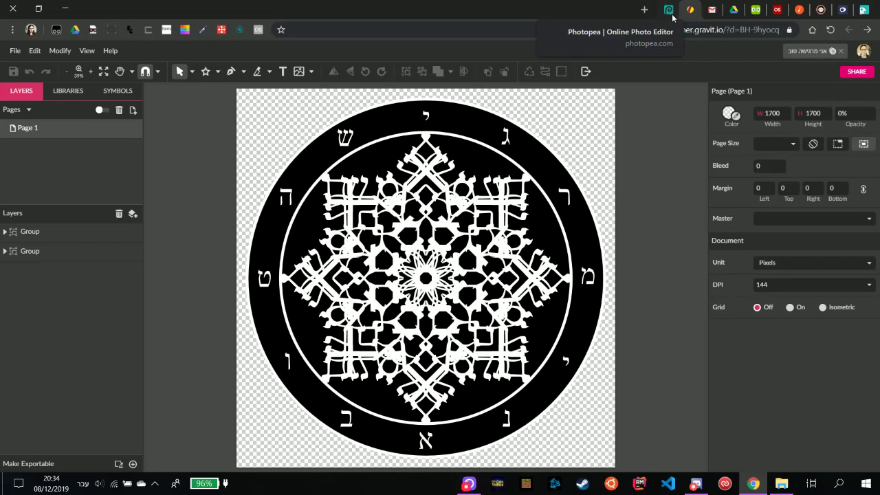
Switch between Photopea and the sigil in Gravit Designer, then bring up the Discord #testing channel.
{"action": "left_click", "coordinate": [672, 17]}
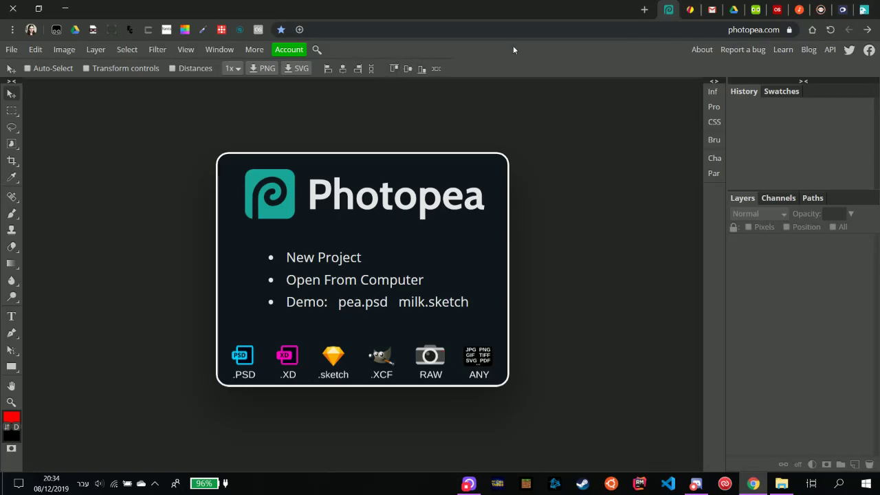
{"action": "left_click", "coordinate": [691, 11]}
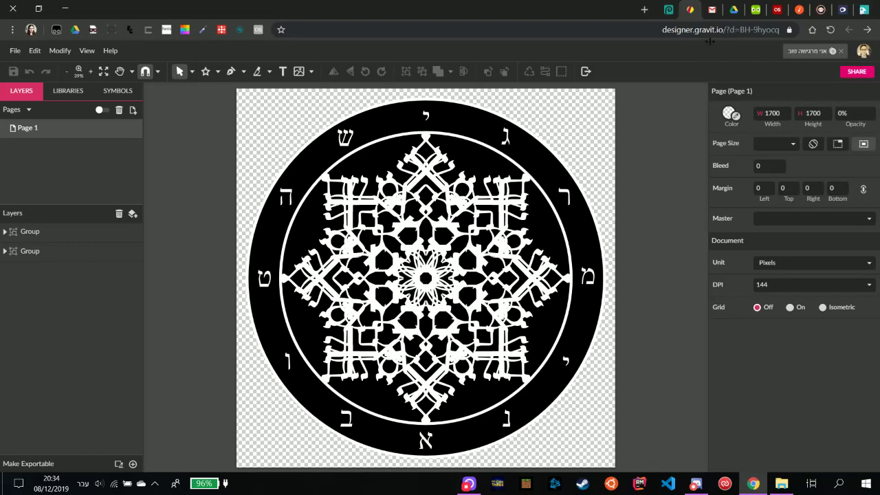
{"action": "left_click", "coordinate": [669, 13]}
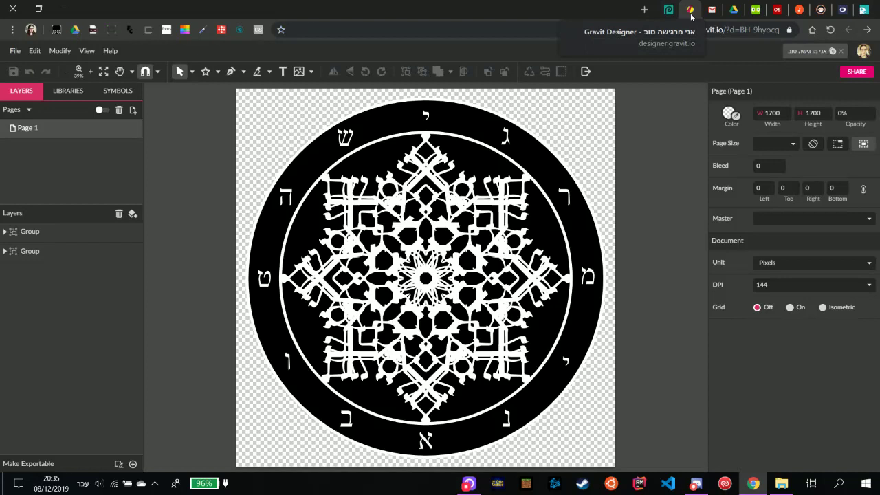
{"action": "left_click", "coordinate": [690, 10]}
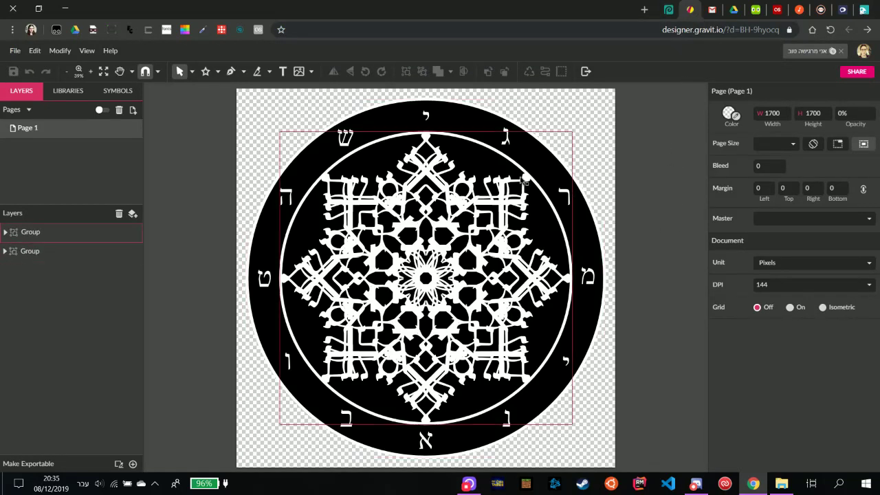
{"action": "left_click", "coordinate": [672, 17]}
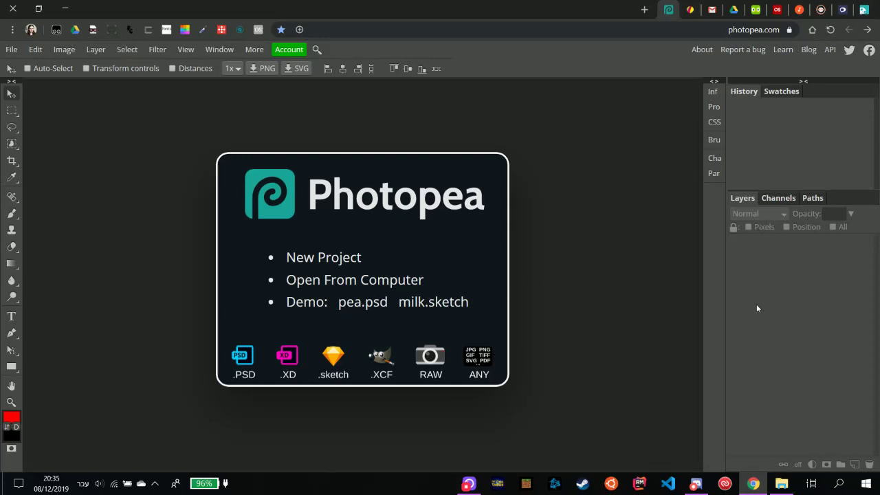
{"action": "left_click", "coordinate": [696, 483]}
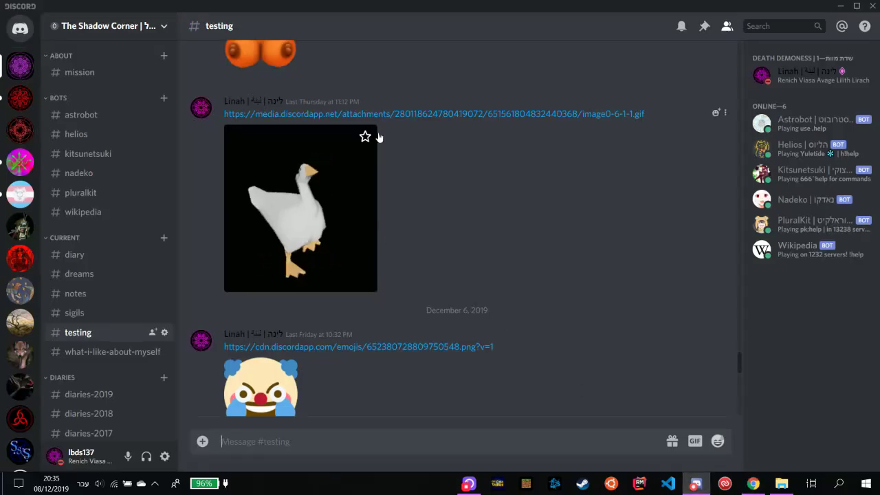
Copy the goose GIF message's link in Discord and return to Photopea's File menu.
{"action": "right_click", "coordinate": [395, 117]}
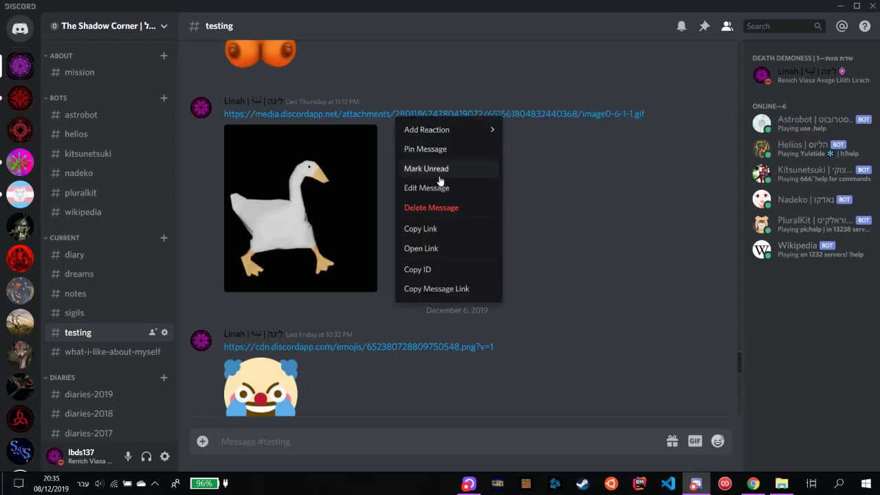
{"action": "left_click", "coordinate": [431, 229]}
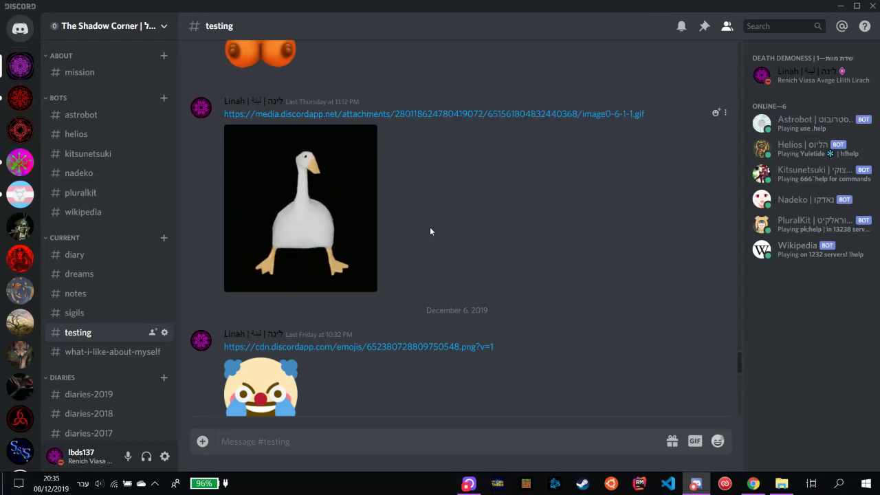
{"action": "left_click", "coordinate": [754, 483]}
{"action": "left_click", "coordinate": [12, 49]}
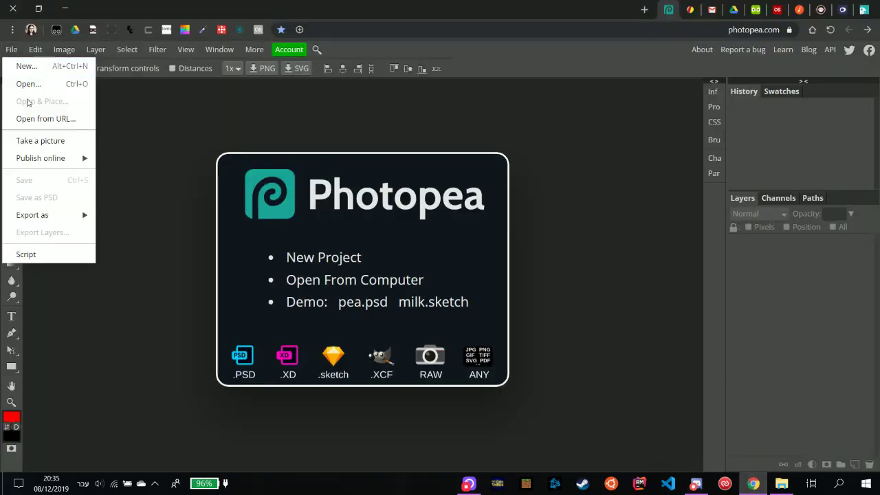
Open the goose GIF from the pasted URL and select the bottom frame layer _a_frm0,40.
{"action": "left_click", "coordinate": [45, 119]}
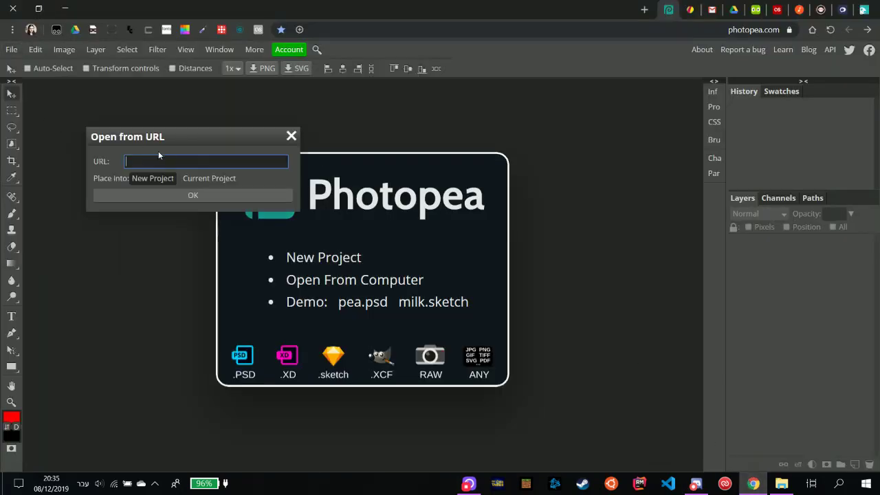
{"action": "key", "text": "ctrl+v"}
{"action": "left_click", "coordinate": [201, 197]}
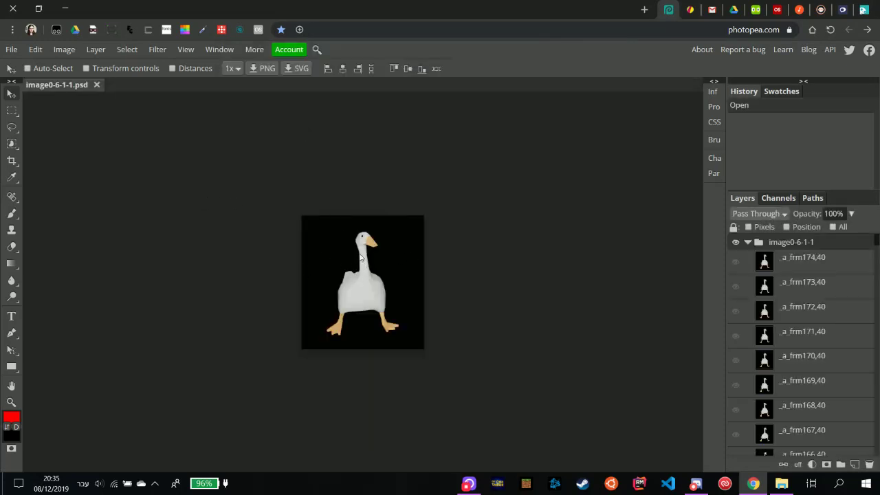
{"action": "scroll", "coordinate": [812, 311], "scroll_direction": "down", "scroll_amount": 6}
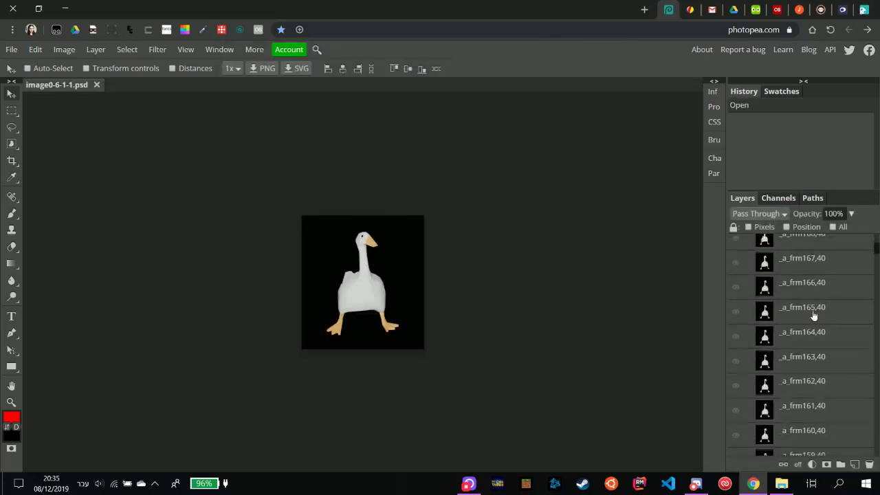
{"action": "scroll", "coordinate": [827, 312], "scroll_direction": "down", "scroll_amount": 2}
{"action": "left_click_drag", "start_coordinate": [875, 282], "coordinate": [865, 462]}
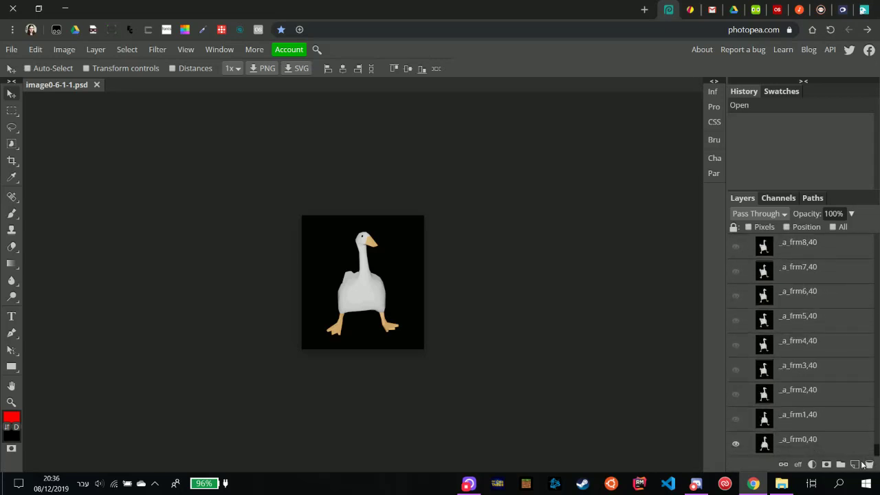
{"action": "left_click", "coordinate": [840, 445]}
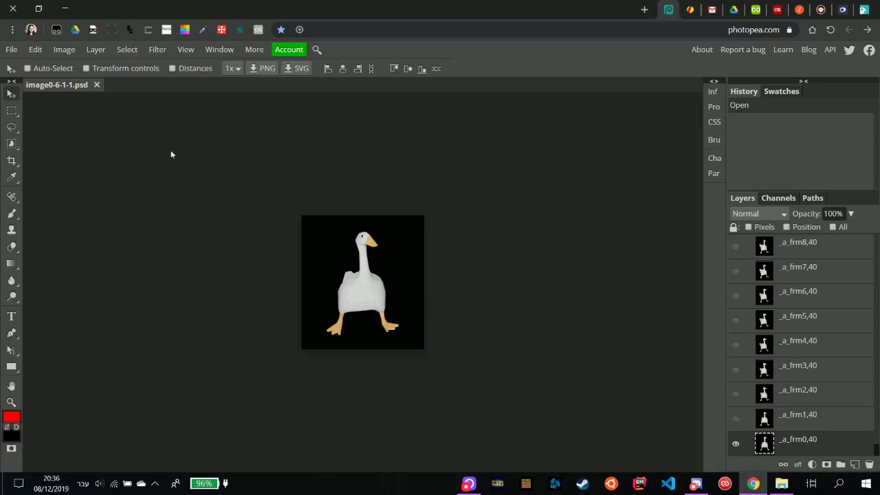
Select the black background around the goose with the Magic Wand.
{"action": "mouse_move", "coordinate": [11, 121]}
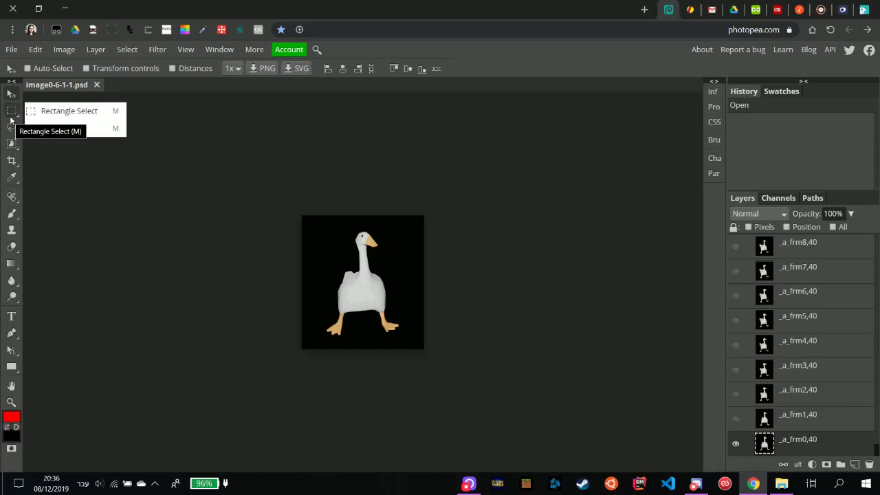
{"action": "mouse_move", "coordinate": [11, 144]}
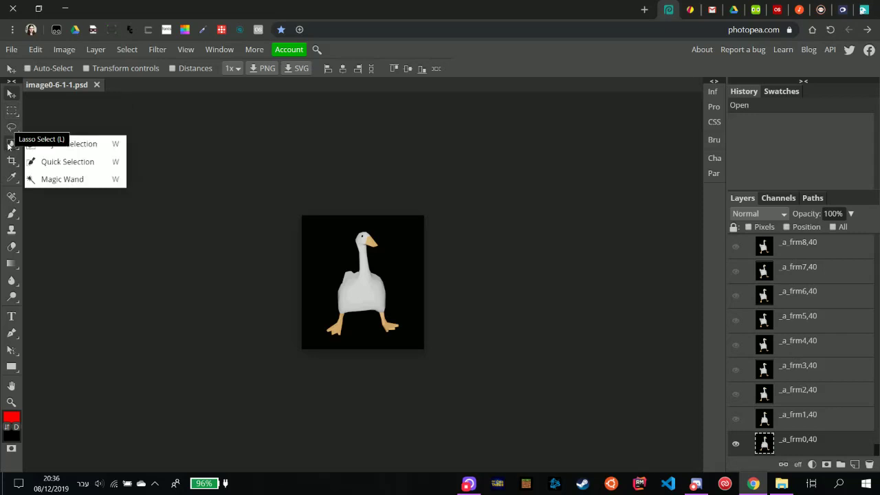
{"action": "left_click", "coordinate": [41, 179]}
{"action": "left_click", "coordinate": [323, 258]}
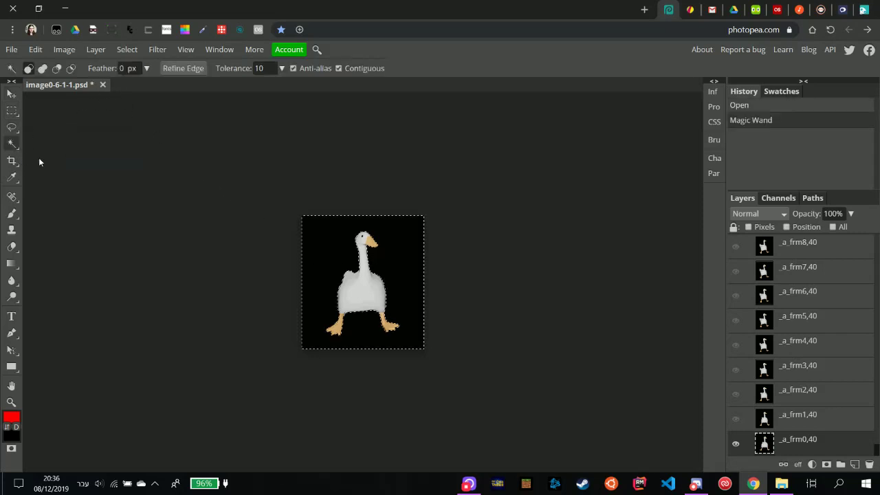
Add an empty text layer on the canvas, then switch to the Move tool.
{"action": "mouse_move", "coordinate": [13, 143]}
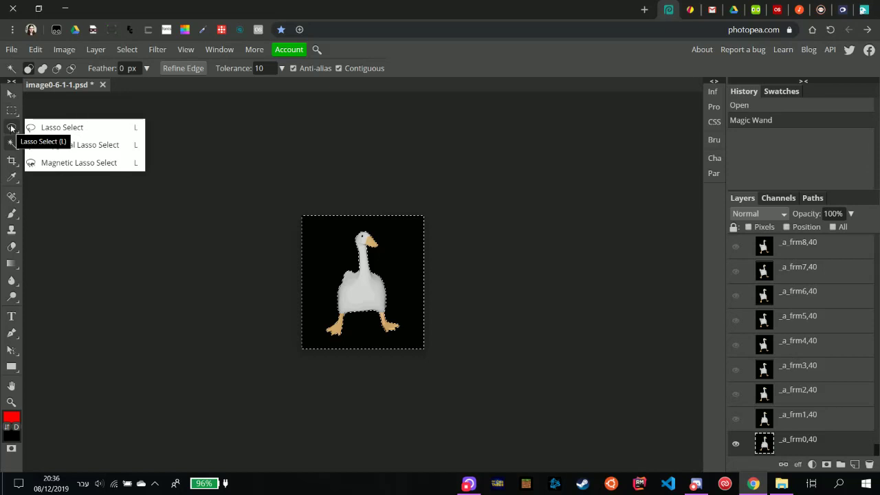
{"action": "mouse_move", "coordinate": [11, 158]}
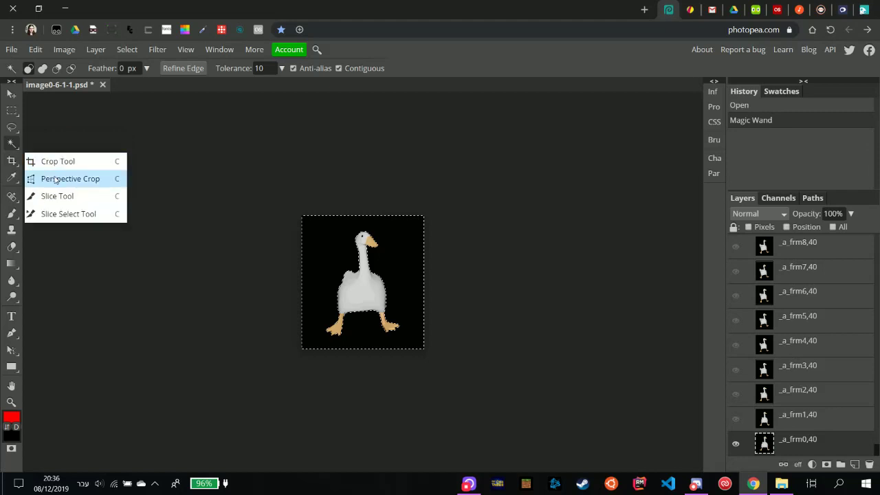
{"action": "mouse_move", "coordinate": [13, 177]}
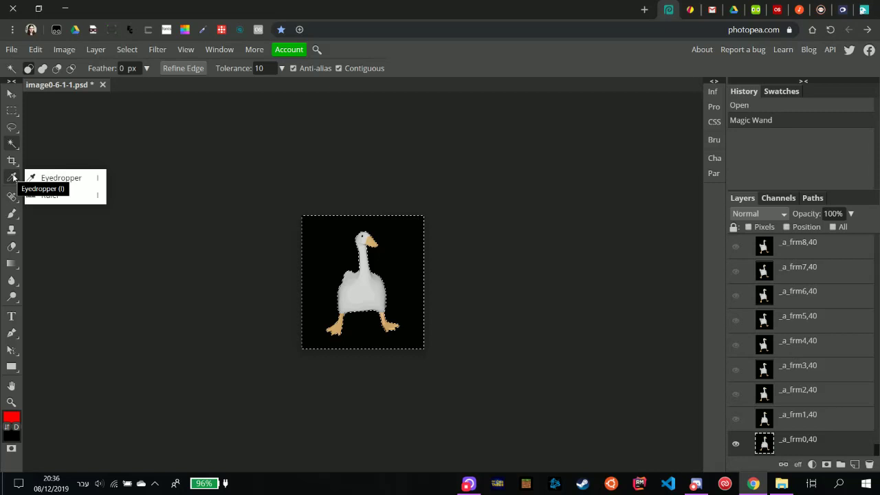
{"action": "mouse_move", "coordinate": [13, 198]}
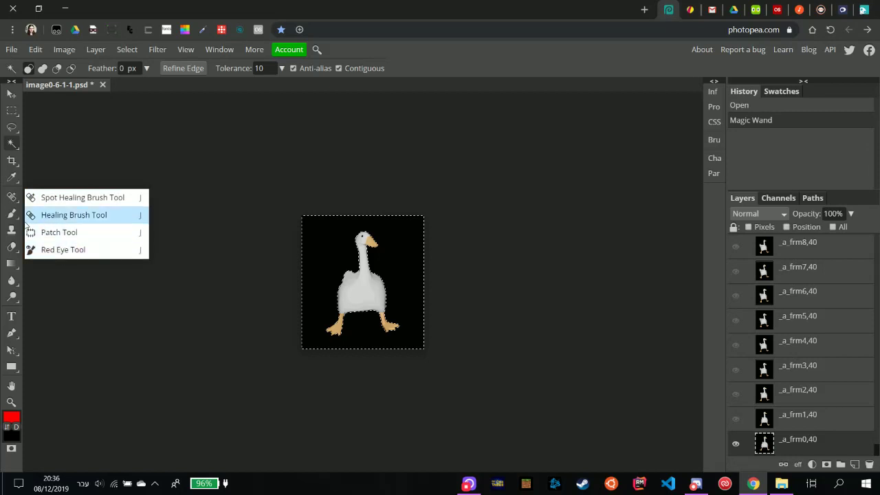
{"action": "mouse_move", "coordinate": [14, 245]}
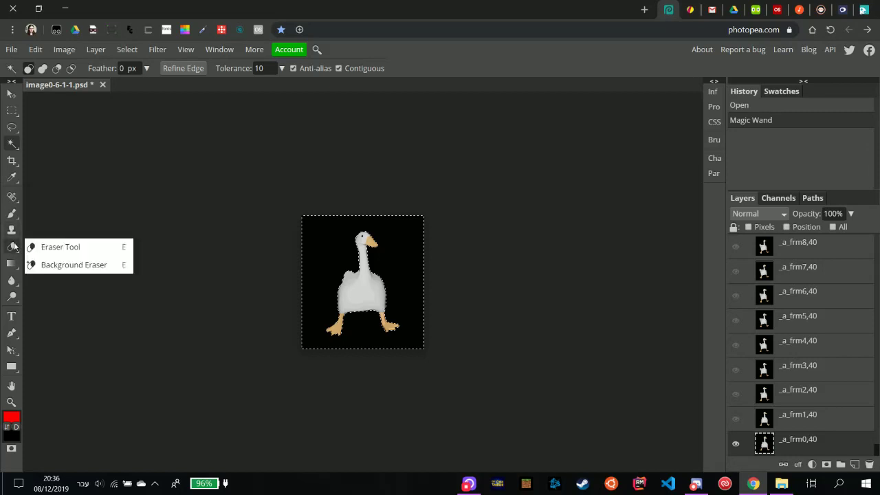
{"action": "mouse_move", "coordinate": [9, 268]}
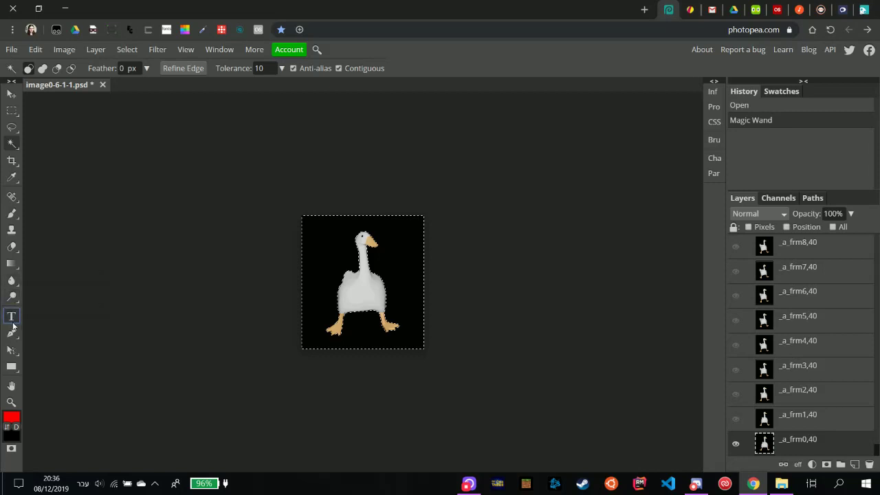
{"action": "left_click", "coordinate": [11, 317]}
{"action": "left_click", "coordinate": [101, 249]}
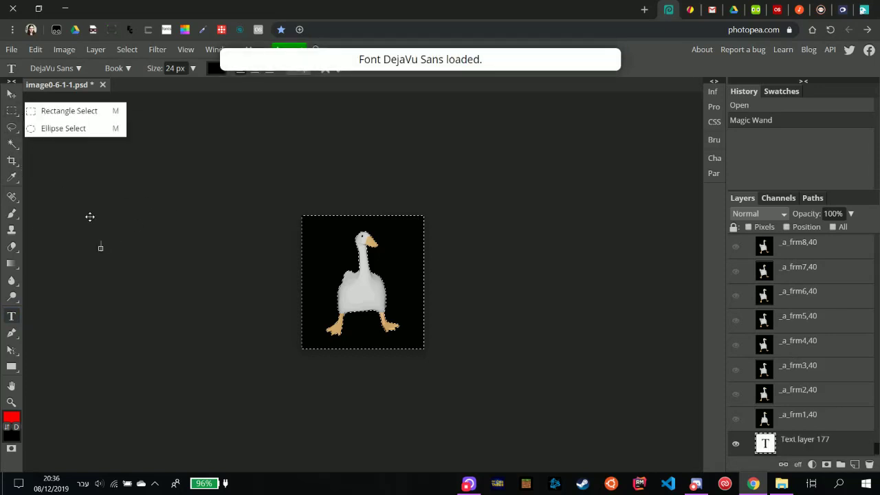
{"action": "left_click", "coordinate": [11, 93]}
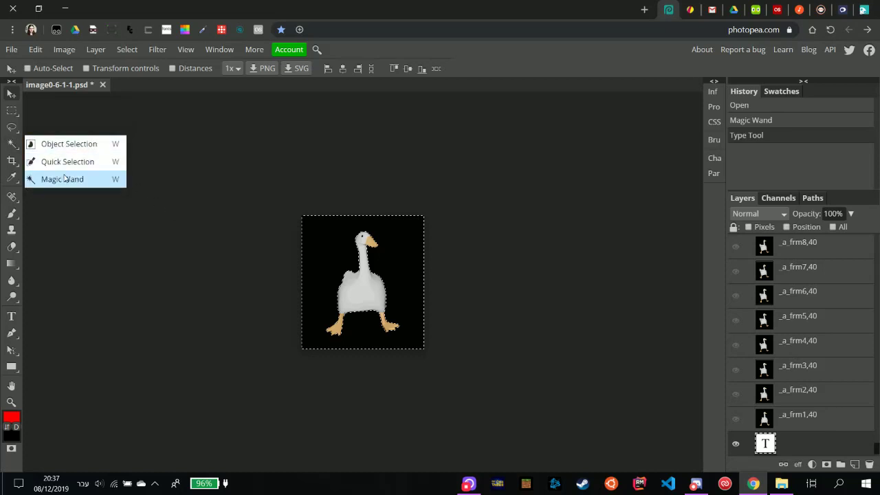
Raise the Magic Wand tolerance and reselect the goose frame's black background.
{"action": "left_click", "coordinate": [63, 179]}
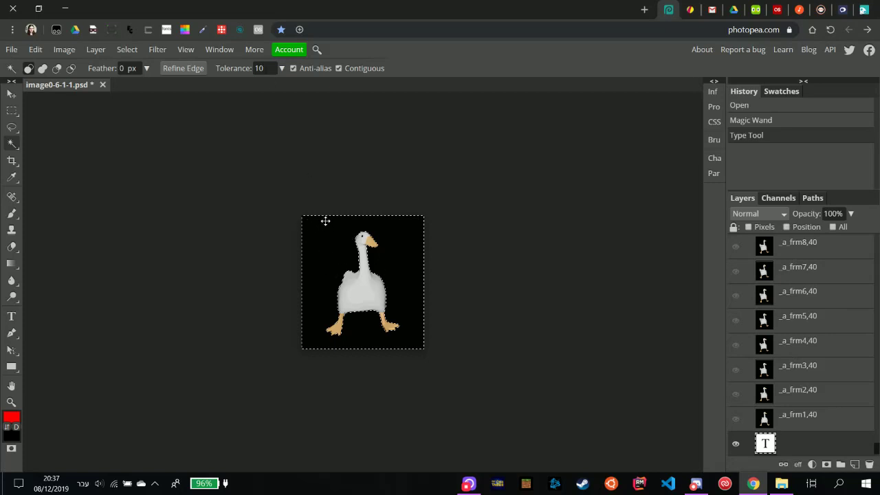
{"action": "left_click", "coordinate": [266, 68]}
{"action": "left_click", "coordinate": [335, 234]}
{"action": "left_click", "coordinate": [328, 236]}
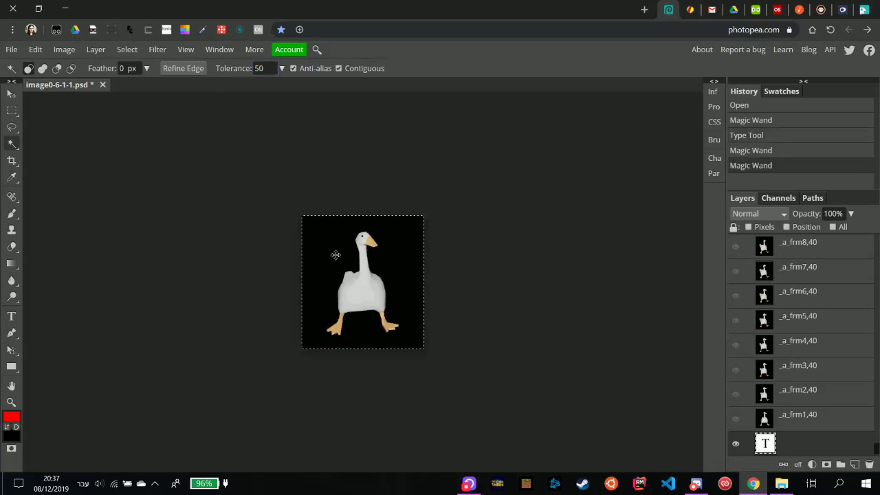
{"action": "key", "text": "ctrl+d"}
{"action": "left_click", "coordinate": [330, 259]}
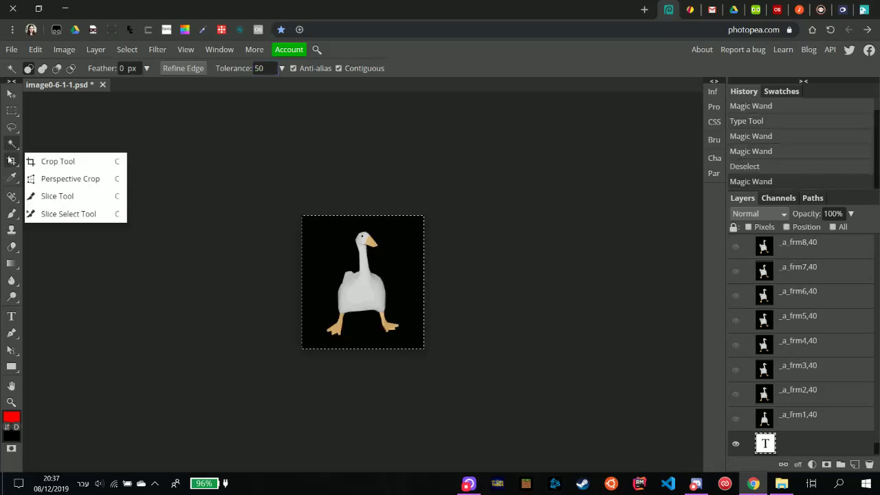
{"action": "left_click", "coordinate": [324, 269]}
{"action": "left_click", "coordinate": [322, 269]}
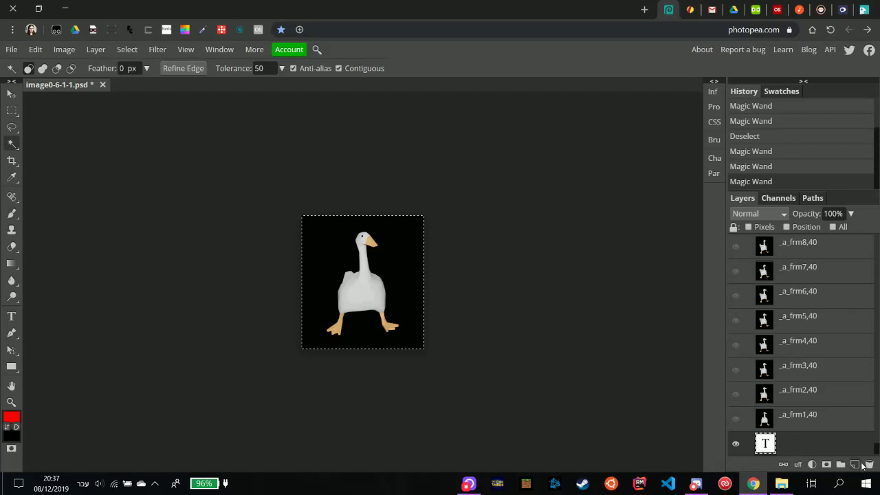
Delete the stray empty text layer and erase _a_frm0,40's black background.
{"action": "right_click", "coordinate": [819, 447]}
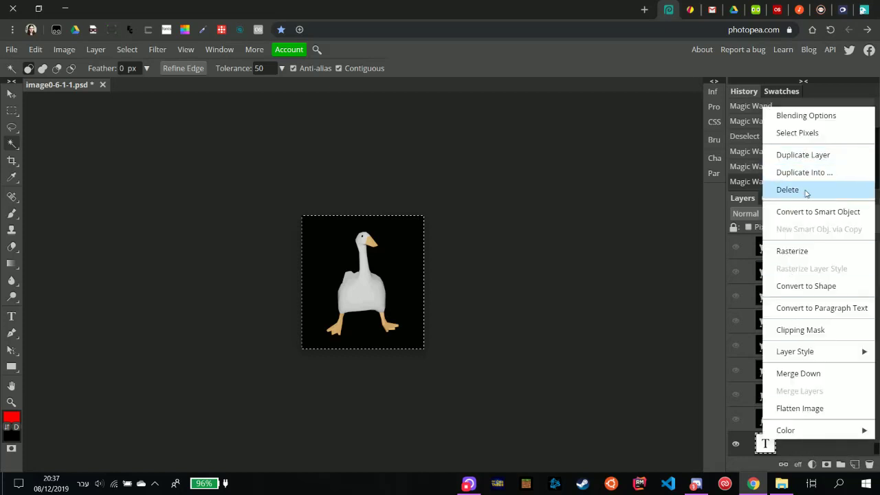
{"action": "left_click", "coordinate": [784, 190]}
{"action": "left_click", "coordinate": [413, 284]}
{"action": "left_click", "coordinate": [414, 284]}
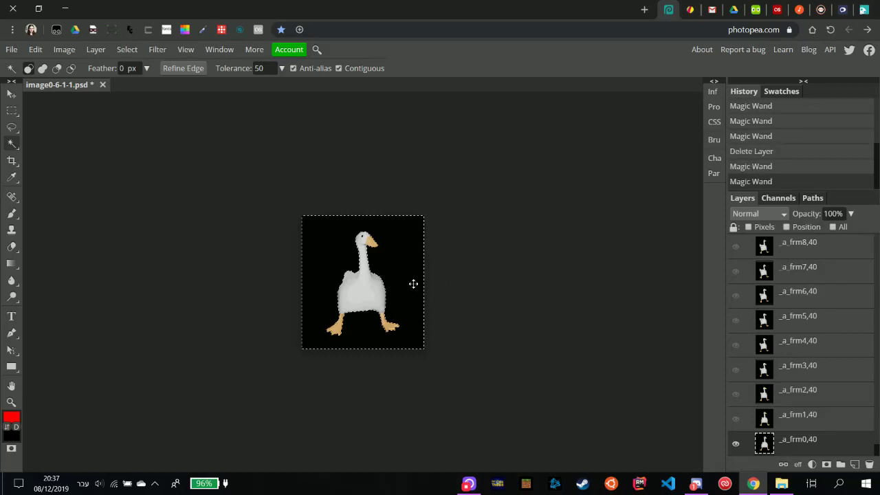
{"action": "key", "text": "Delete"}
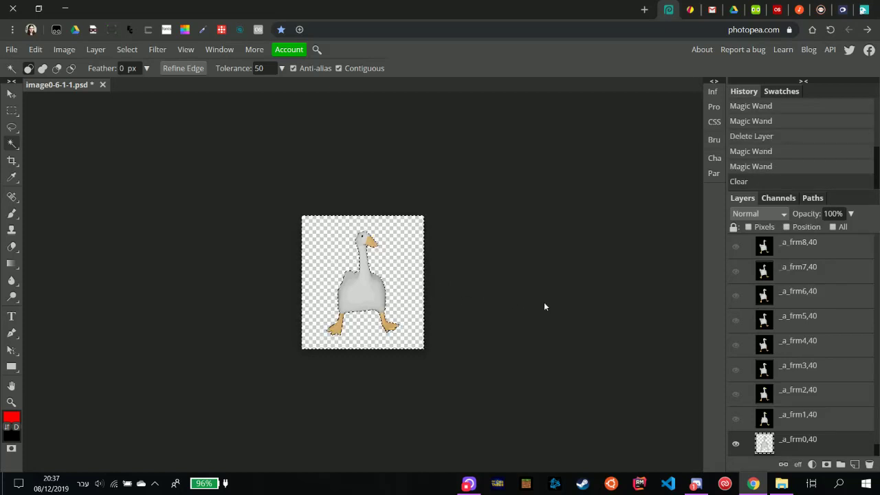
{"action": "left_click", "coordinate": [545, 306]}
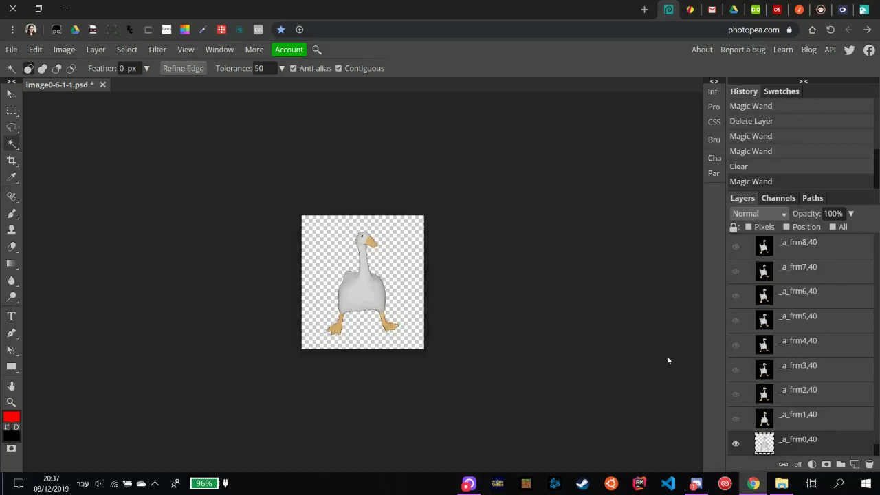
Clear the black background from frames _a_frm1,40 and _a_frm2,40.
{"action": "left_click", "coordinate": [736, 444]}
{"action": "left_click", "coordinate": [784, 418]}
{"action": "left_click", "coordinate": [736, 419]}
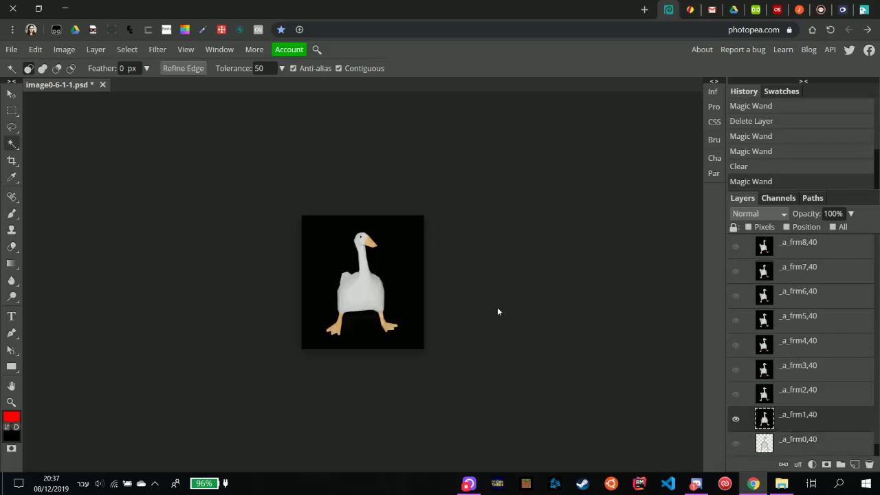
{"action": "left_click", "coordinate": [412, 262]}
{"action": "key", "text": "Delete"}
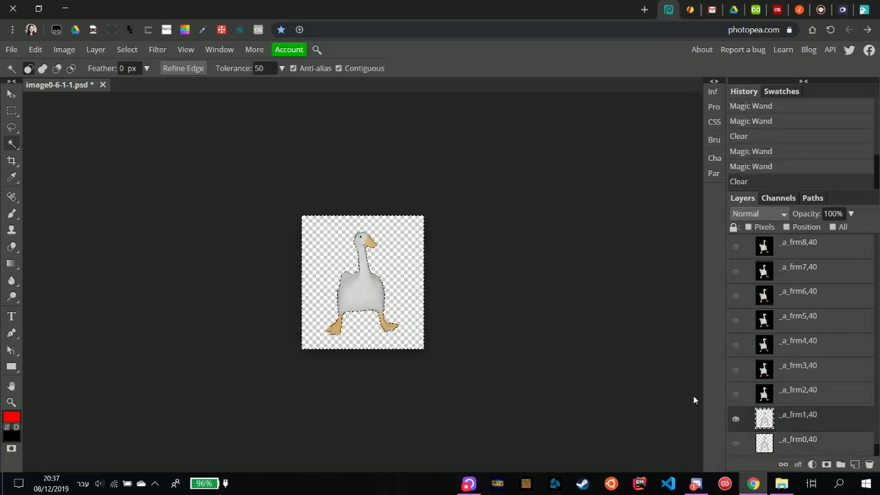
{"action": "left_click", "coordinate": [735, 419]}
{"action": "left_click", "coordinate": [829, 393]}
{"action": "left_click", "coordinate": [734, 396]}
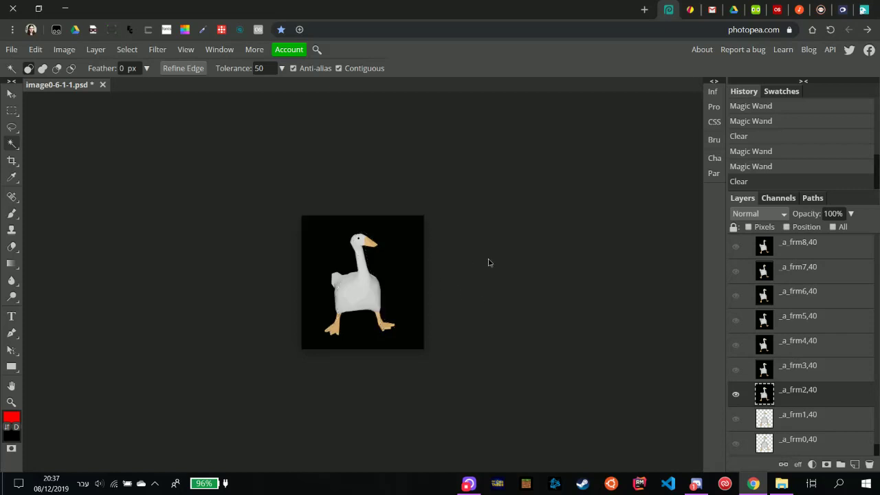
{"action": "left_click", "coordinate": [416, 259]}
{"action": "left_click", "coordinate": [416, 259]}
{"action": "key", "text": "Delete"}
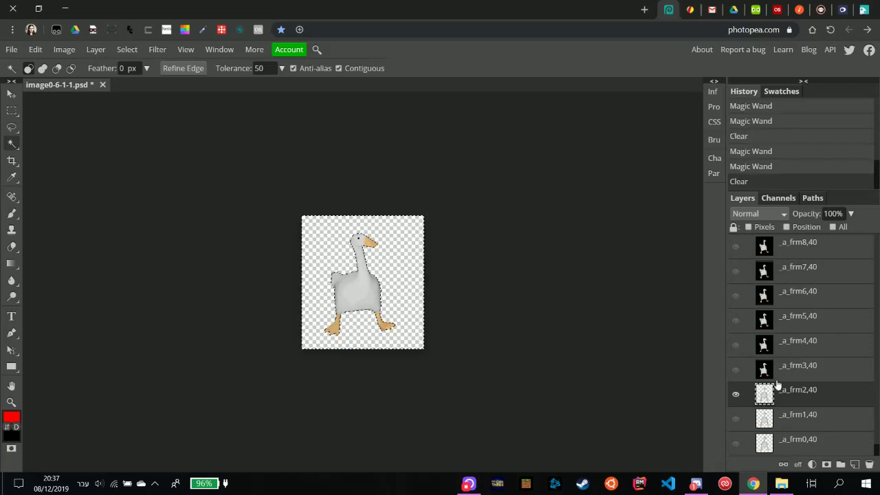
Clear the black background from frames frm3 and frm4.
{"action": "left_click", "coordinate": [736, 394]}
{"action": "left_click", "coordinate": [765, 371]}
{"action": "left_click", "coordinate": [736, 370]}
{"action": "left_click", "coordinate": [424, 267]}
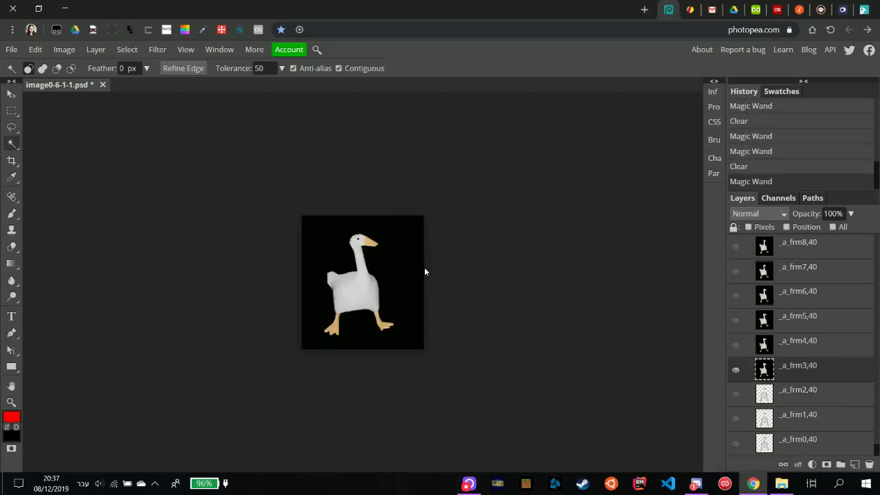
{"action": "left_click", "coordinate": [410, 267]}
{"action": "key", "text": "Delete"}
{"action": "left_click", "coordinate": [736, 372]}
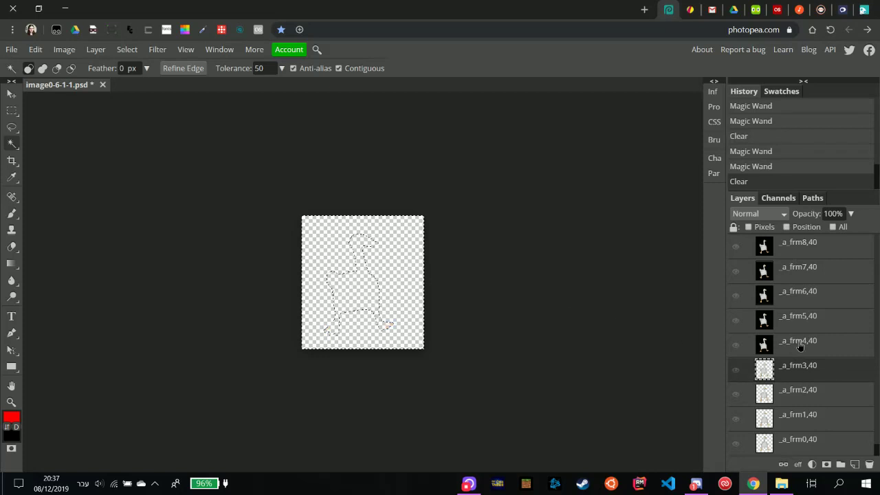
{"action": "left_click", "coordinate": [765, 344]}
{"action": "left_click", "coordinate": [736, 345]}
{"action": "left_click", "coordinate": [412, 274]}
{"action": "key", "text": "Delete"}
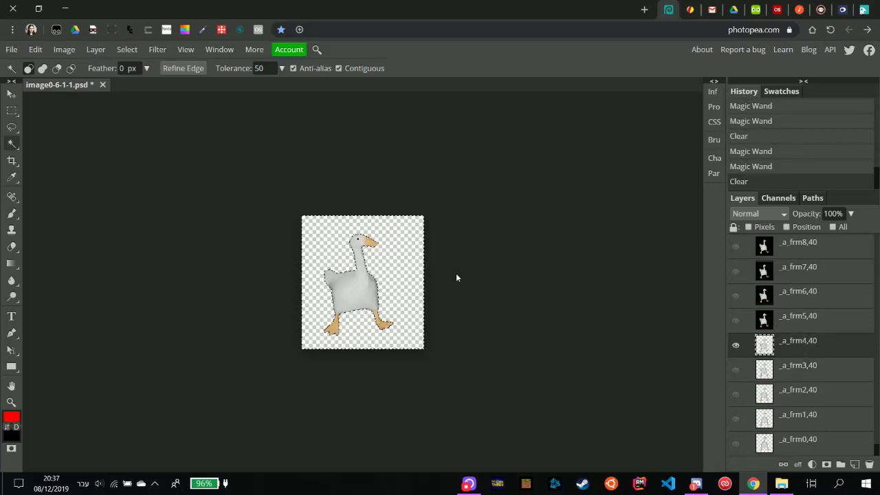
Clear the black background from frames frm5 and frm6.
{"action": "left_click", "coordinate": [736, 345]}
{"action": "left_click", "coordinate": [765, 319]}
{"action": "left_click", "coordinate": [734, 320]}
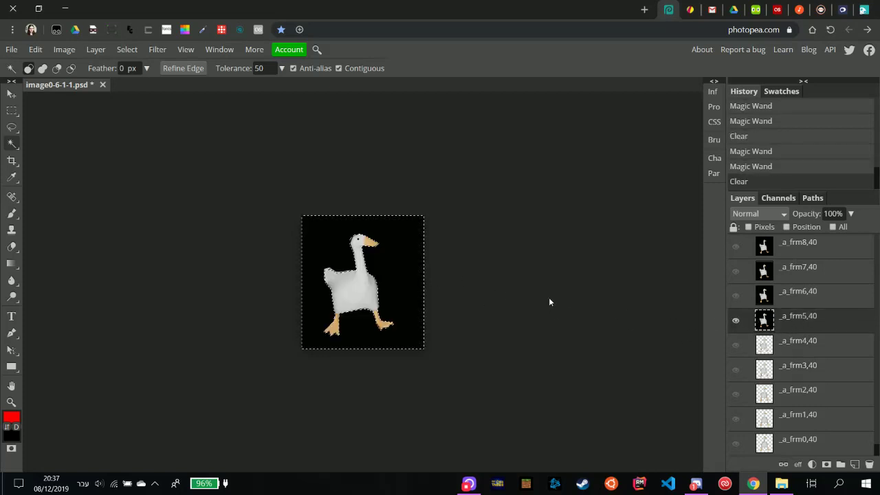
{"action": "left_click", "coordinate": [439, 280]}
{"action": "left_click", "coordinate": [408, 274]}
{"action": "key", "text": "Delete"}
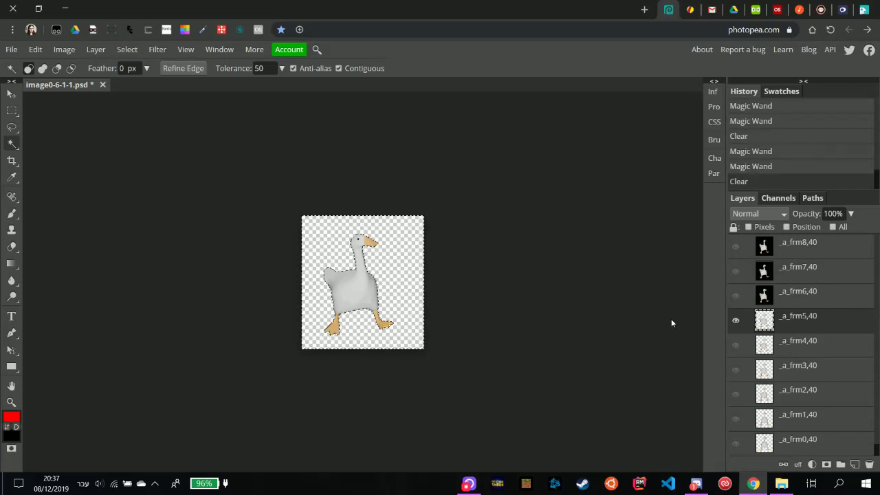
{"action": "left_click", "coordinate": [736, 320]}
{"action": "left_click", "coordinate": [801, 294]}
{"action": "left_click", "coordinate": [736, 296]}
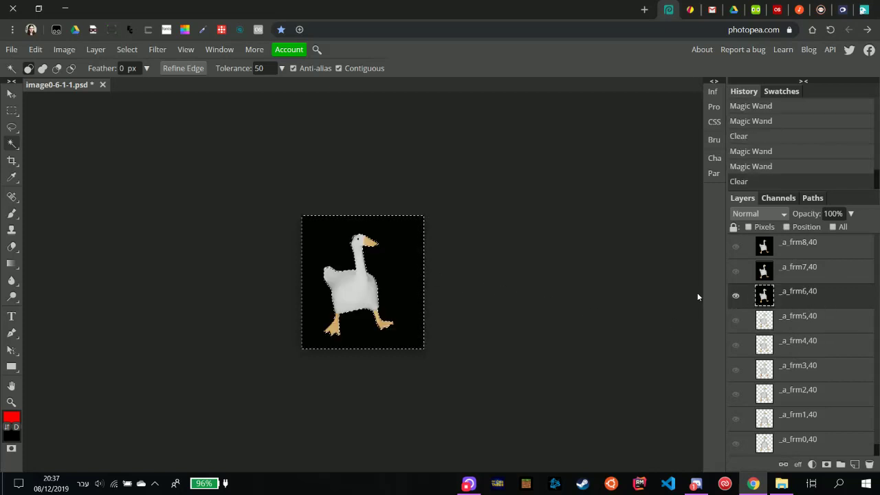
{"action": "left_click", "coordinate": [486, 286]}
{"action": "left_click", "coordinate": [407, 271]}
{"action": "key", "text": "Delete"}
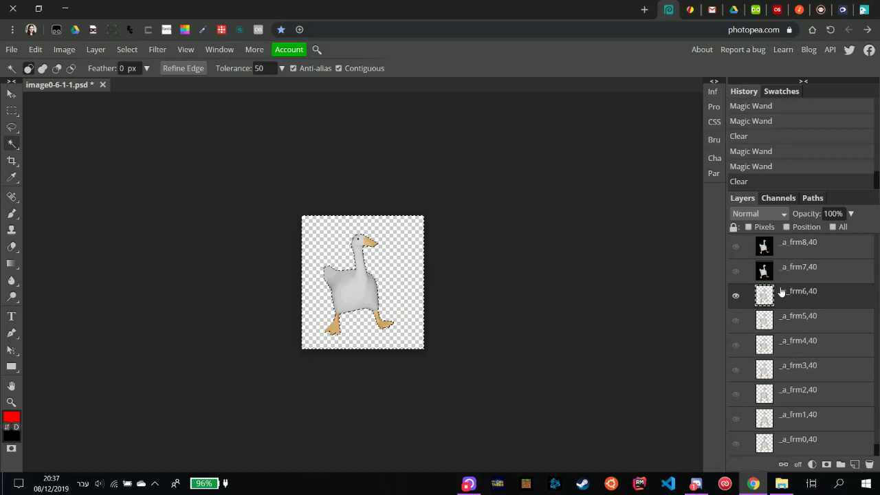
Clear frm7's black background and hide the finished layer.
{"action": "left_click", "coordinate": [735, 295]}
{"action": "left_click", "coordinate": [730, 277]}
{"action": "left_click", "coordinate": [735, 272]}
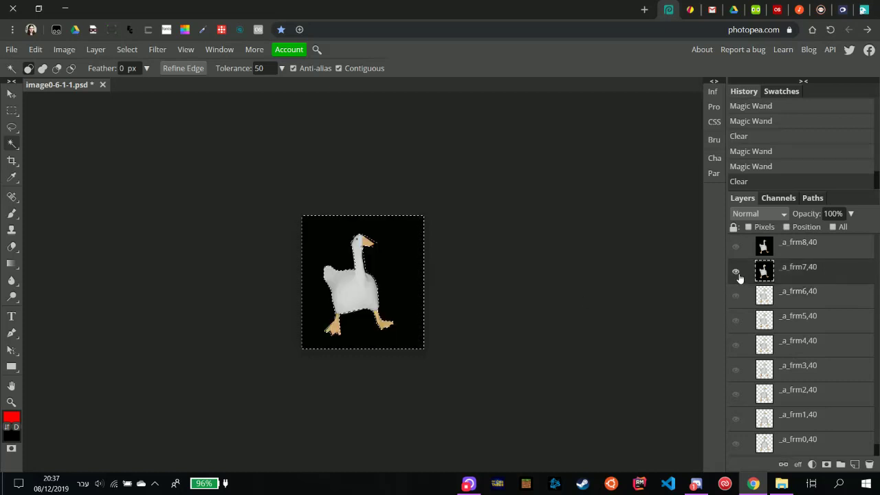
{"action": "left_click", "coordinate": [486, 303]}
{"action": "left_click", "coordinate": [408, 281]}
{"action": "key", "text": "Delete"}
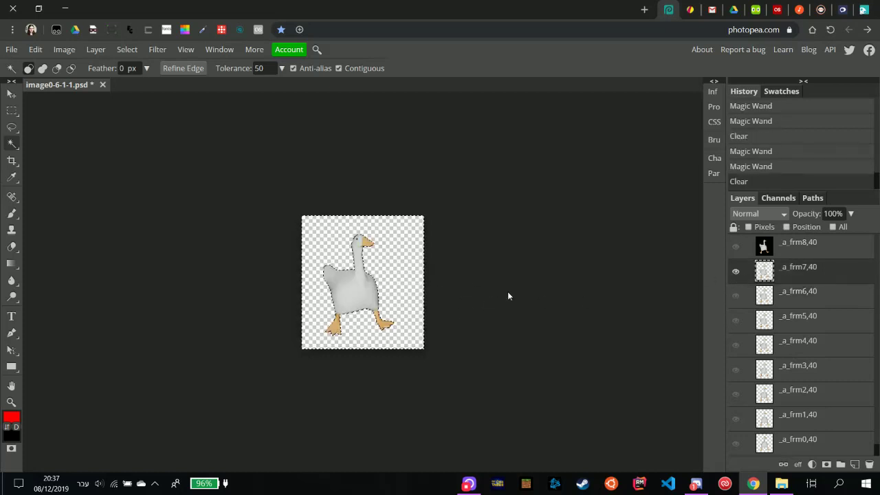
{"action": "left_click", "coordinate": [736, 273]}
{"action": "scroll", "coordinate": [826, 344], "scroll_direction": "up", "scroll_amount": 6}
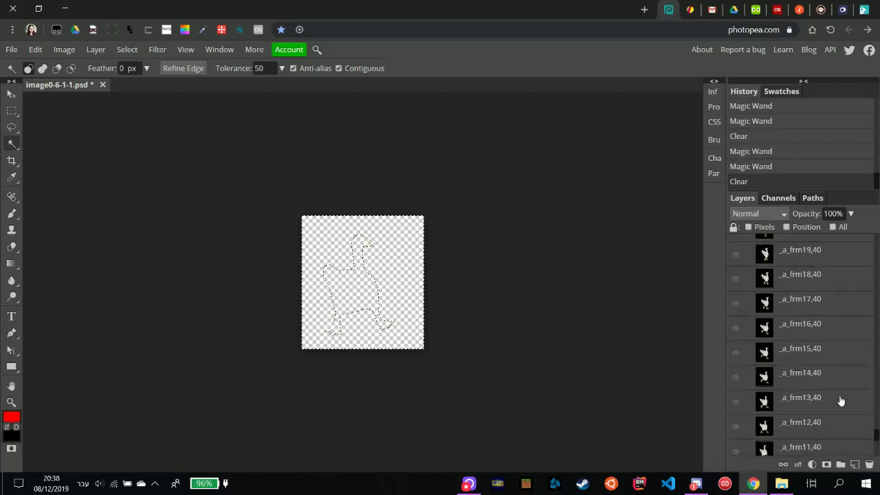
{"action": "scroll", "coordinate": [840, 401], "scroll_direction": "up", "scroll_amount": 20}
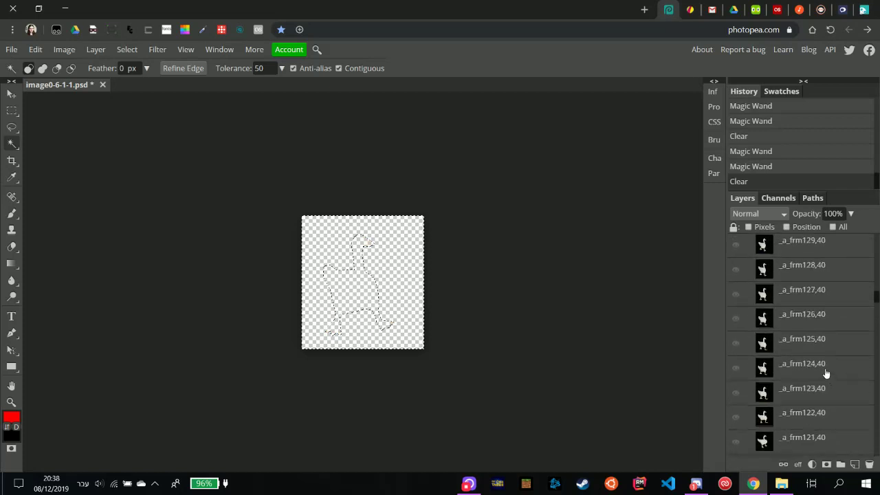
{"action": "scroll", "coordinate": [806, 363], "scroll_direction": "up", "scroll_amount": 10}
{"action": "scroll", "coordinate": [831, 305], "scroll_direction": "down", "scroll_amount": 15}
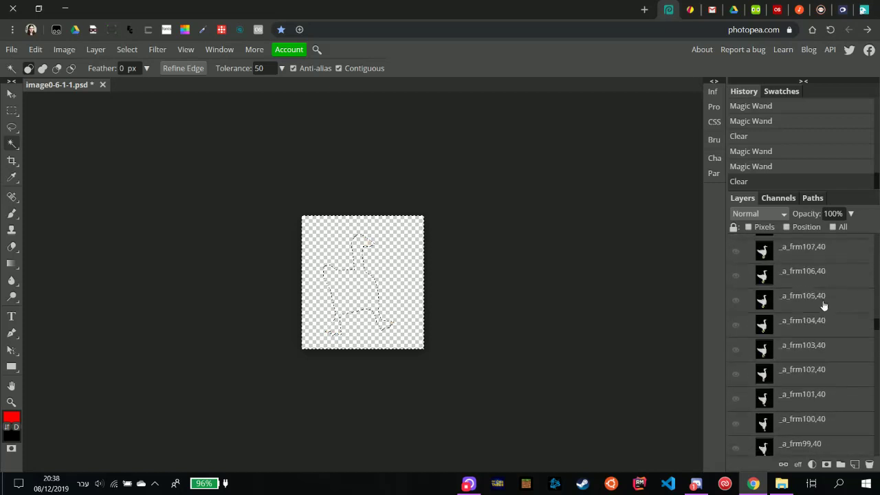
{"action": "scroll", "coordinate": [824, 306], "scroll_direction": "down", "scroll_amount": 20}
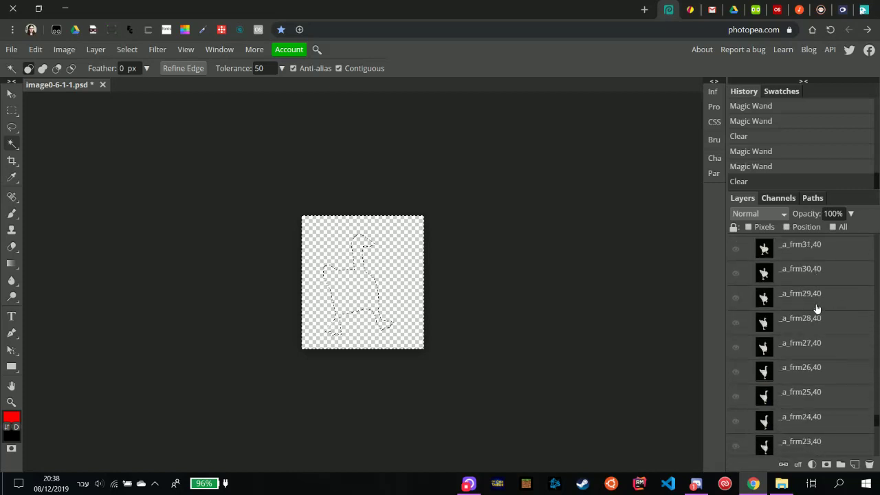
{"action": "scroll", "coordinate": [817, 309], "scroll_direction": "down", "scroll_amount": 7}
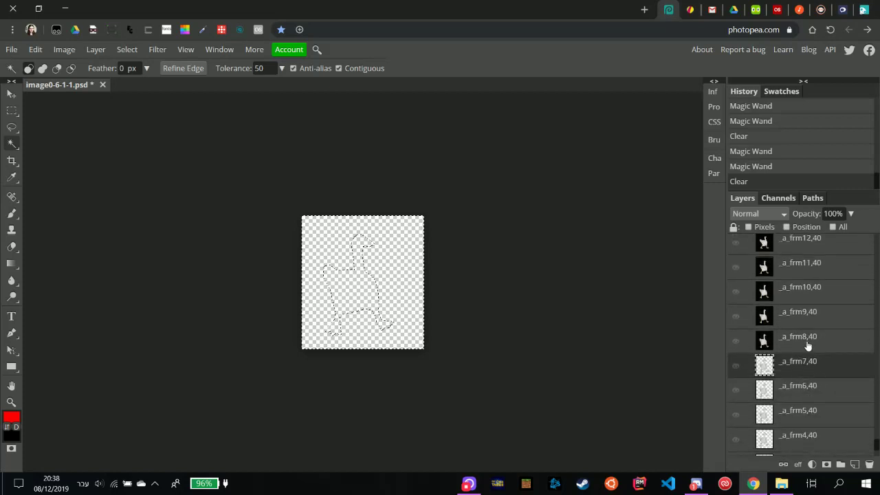
Clear the black background from goose frames 8, 9 and 10 with the Magic Wand.
{"action": "left_click", "coordinate": [808, 346]}
{"action": "left_click", "coordinate": [736, 341]}
{"action": "left_click", "coordinate": [392, 271]}
{"action": "left_click", "coordinate": [391, 271]}
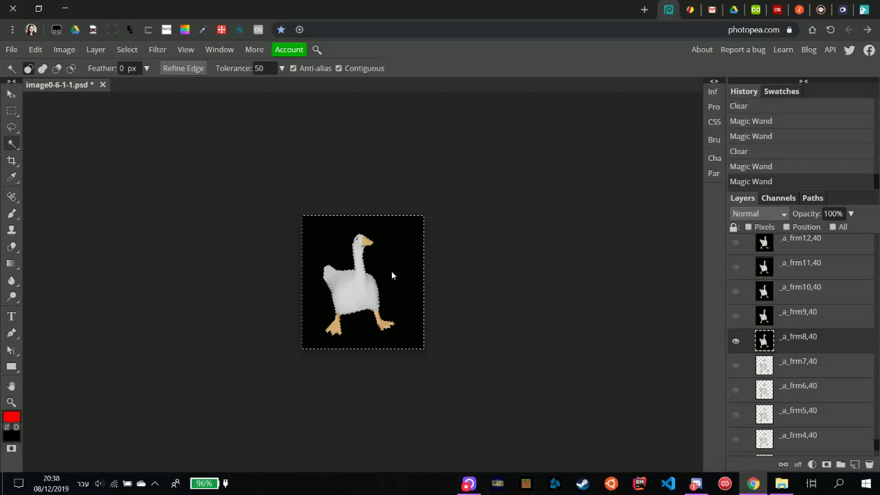
{"action": "key", "text": "Delete"}
{"action": "left_click", "coordinate": [736, 343]}
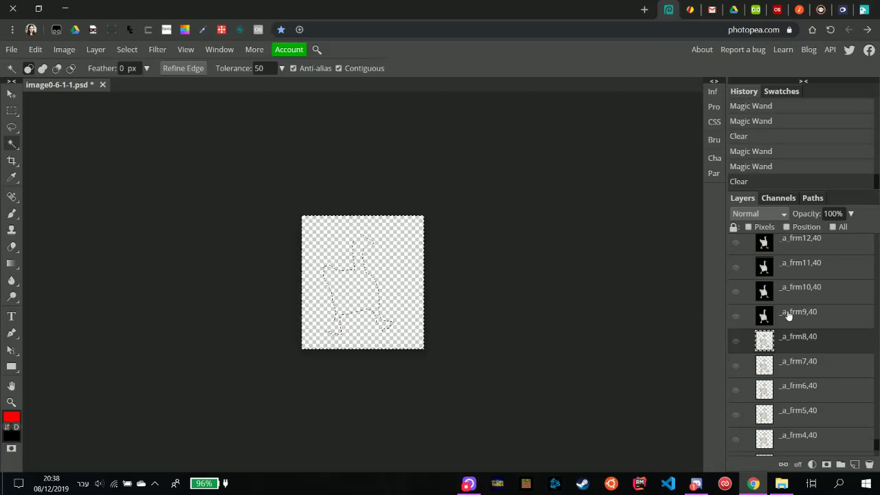
{"action": "left_click", "coordinate": [788, 315]}
{"action": "left_click", "coordinate": [736, 316]}
{"action": "left_click", "coordinate": [419, 276]}
{"action": "left_click", "coordinate": [419, 276]}
{"action": "key", "text": "Delete"}
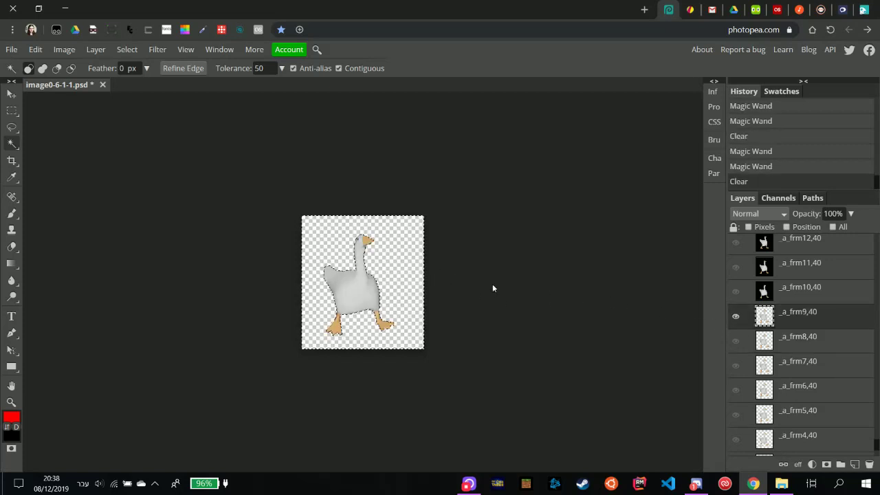
{"action": "left_click", "coordinate": [736, 316]}
{"action": "left_click", "coordinate": [798, 293]}
{"action": "left_click", "coordinate": [736, 291]}
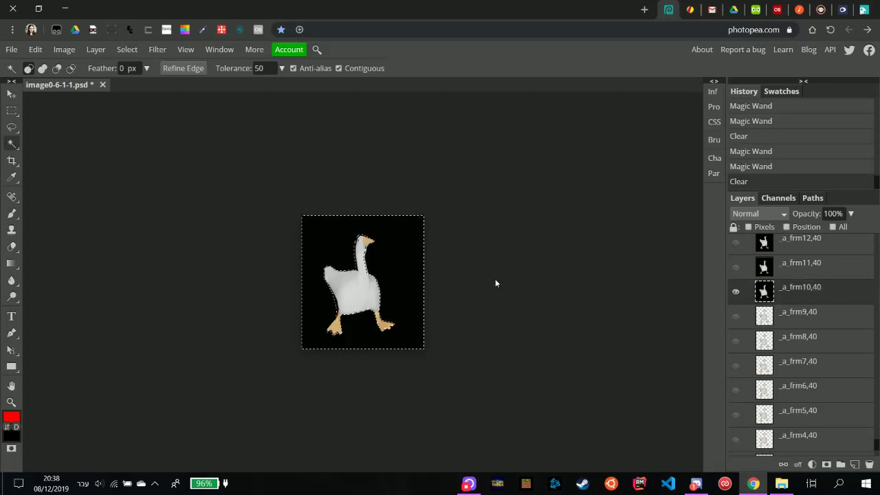
{"action": "left_click", "coordinate": [395, 276]}
{"action": "key", "text": "Delete"}
{"action": "left_click", "coordinate": [735, 292]}
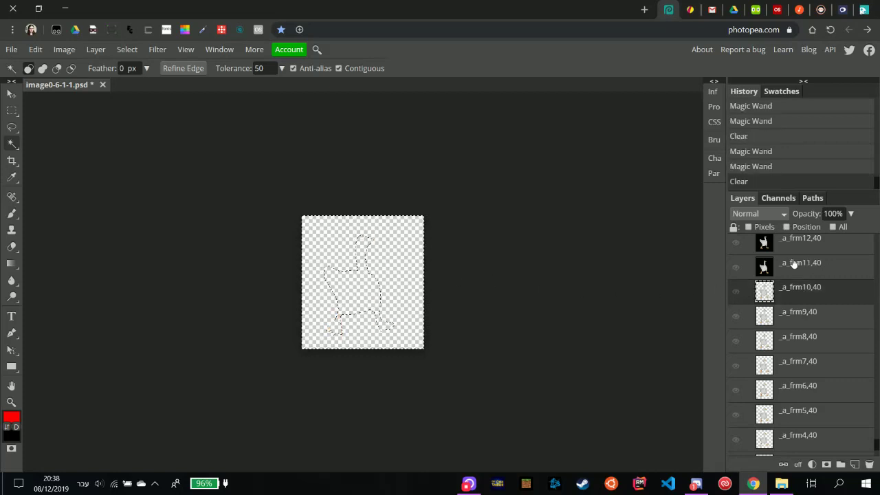
Clear the black background from frames 11, 12 and 13, hiding each when done.
{"action": "left_click", "coordinate": [798, 265]}
{"action": "left_click", "coordinate": [736, 267]}
{"action": "left_click", "coordinate": [418, 279]}
{"action": "left_click", "coordinate": [416, 279]}
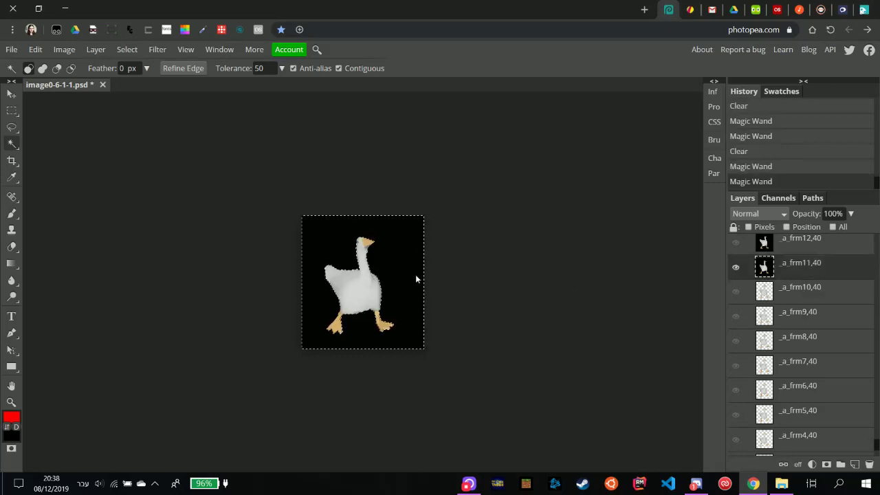
{"action": "key", "text": "Delete"}
{"action": "left_click", "coordinate": [736, 267]}
{"action": "left_click", "coordinate": [777, 240]}
{"action": "scroll", "coordinate": [777, 295], "scroll_direction": "up", "scroll_amount": 3}
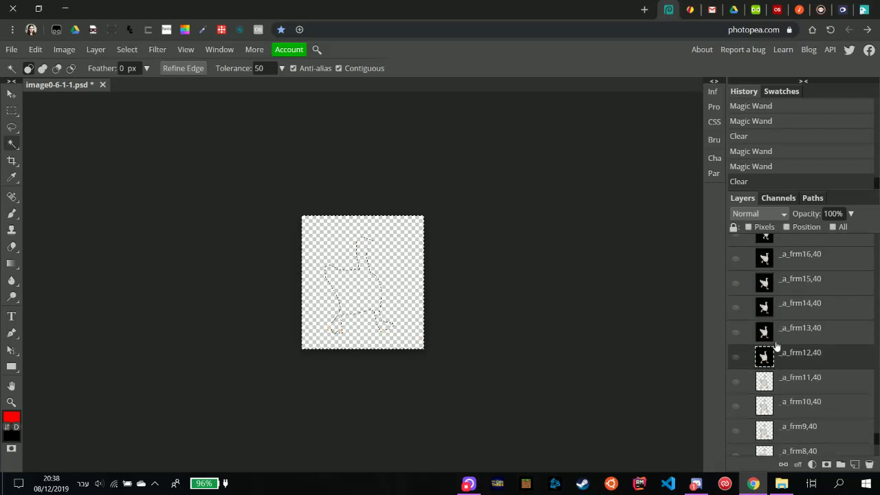
{"action": "left_click", "coordinate": [734, 358]}
{"action": "left_click", "coordinate": [406, 279]}
{"action": "left_click", "coordinate": [406, 280]}
{"action": "key", "text": "Delete"}
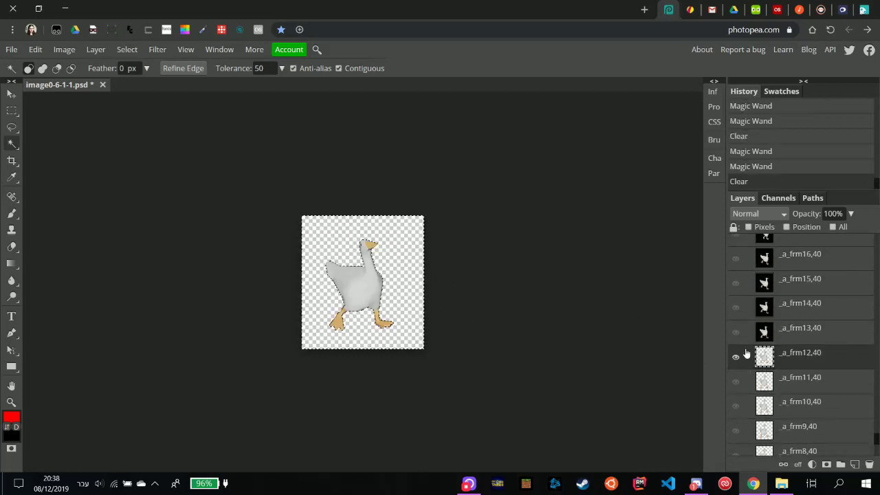
{"action": "left_click", "coordinate": [735, 357]}
{"action": "left_click", "coordinate": [791, 343]}
{"action": "left_click", "coordinate": [736, 332]}
{"action": "left_click", "coordinate": [414, 280]}
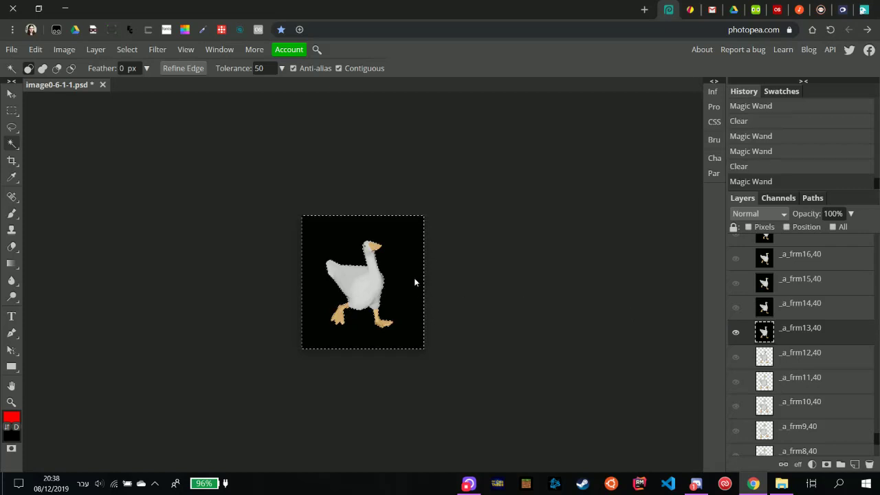
{"action": "left_click", "coordinate": [415, 279]}
{"action": "key", "text": "Delete"}
{"action": "left_click", "coordinate": [735, 333]}
Clear the black from frames 14 and 15, undoing and redoing frame 14's wrong clear.
{"action": "left_click", "coordinate": [791, 303]}
{"action": "left_click", "coordinate": [736, 308]}
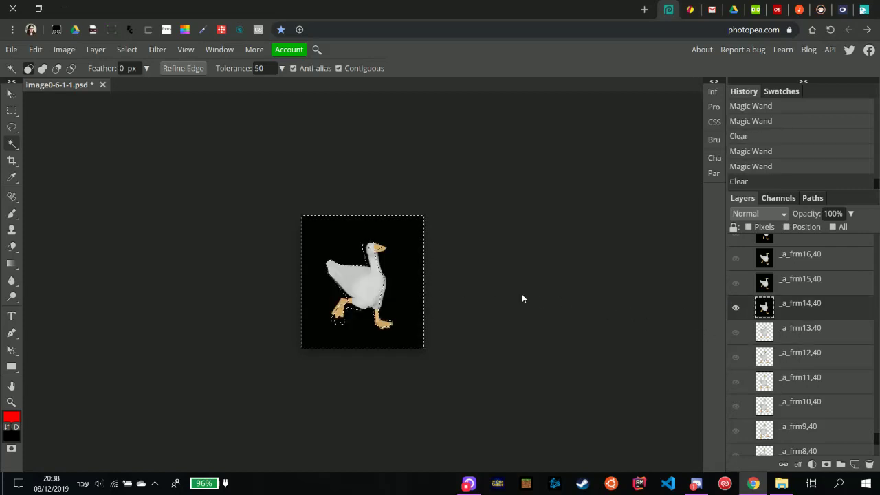
{"action": "key", "text": "Delete"}
{"action": "key", "text": "ctrl+z"}
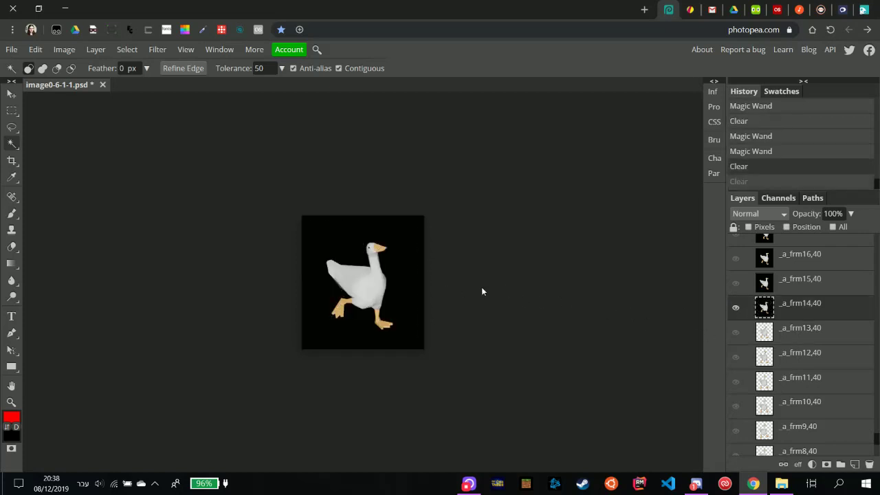
{"action": "left_click", "coordinate": [414, 284]}
{"action": "left_click", "coordinate": [415, 284]}
{"action": "key", "text": "Delete"}
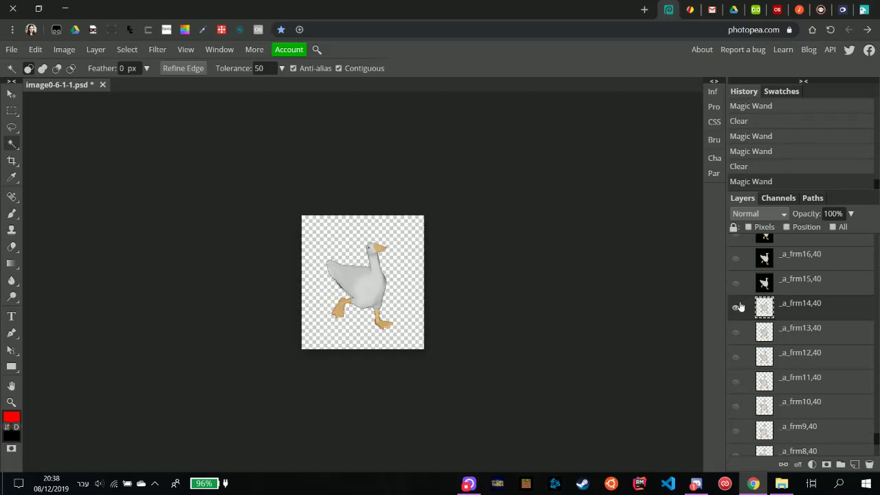
{"action": "left_click", "coordinate": [735, 308]}
{"action": "left_click", "coordinate": [763, 283]}
{"action": "left_click", "coordinate": [736, 283]}
{"action": "left_click", "coordinate": [409, 286]}
{"action": "left_click", "coordinate": [408, 286]}
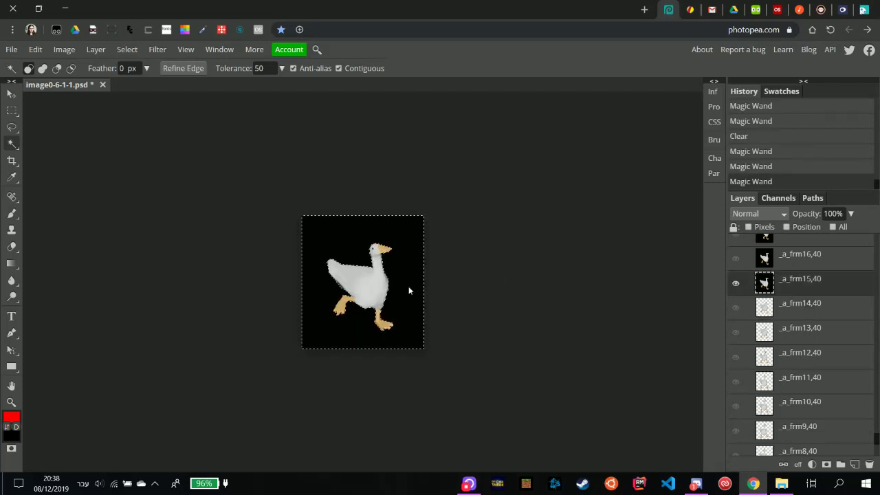
{"action": "key", "text": "Delete"}
{"action": "left_click", "coordinate": [735, 284]}
Clear the black background from frames 16 and 17, deselecting after each.
{"action": "left_click", "coordinate": [800, 262]}
{"action": "left_click", "coordinate": [736, 258]}
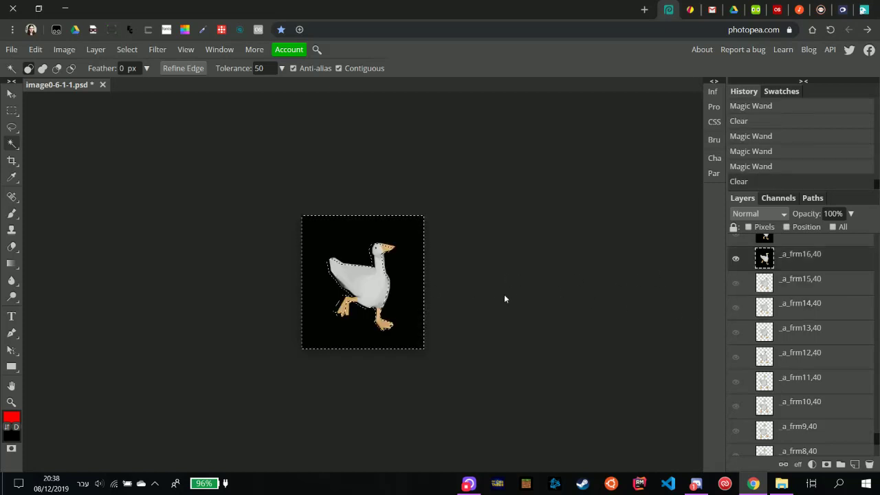
{"action": "left_click", "coordinate": [411, 283]}
{"action": "left_click", "coordinate": [411, 284]}
{"action": "key", "text": "Delete"}
{"action": "left_click", "coordinate": [528, 282]}
{"action": "scroll", "coordinate": [806, 289], "scroll_direction": "up", "scroll_amount": 5}
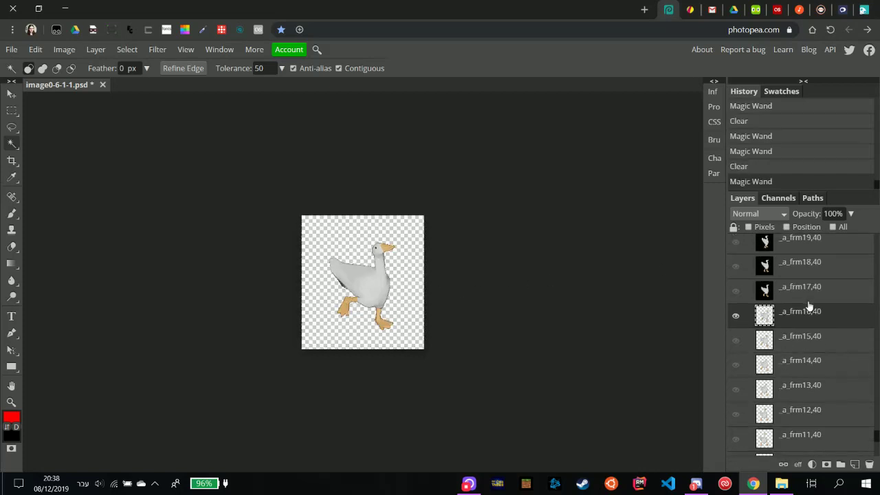
{"action": "left_click", "coordinate": [756, 352]}
{"action": "left_click", "coordinate": [736, 348]}
{"action": "left_click", "coordinate": [736, 373]}
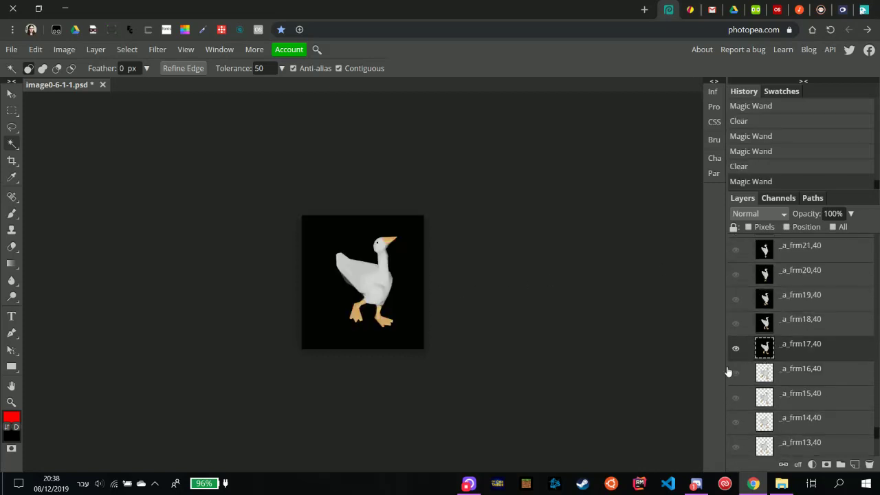
{"action": "left_click", "coordinate": [407, 292]}
{"action": "left_click", "coordinate": [407, 290]}
{"action": "key", "text": "Delete"}
{"action": "left_click", "coordinate": [586, 314]}
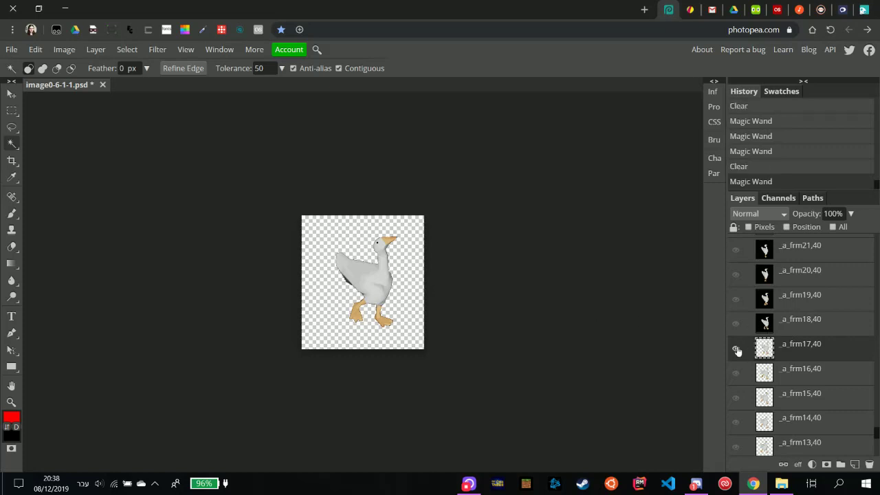
Clear the black background from frames 18 and 19.
{"action": "left_click", "coordinate": [736, 348]}
{"action": "left_click", "coordinate": [794, 325]}
{"action": "left_click", "coordinate": [734, 325]}
{"action": "left_click", "coordinate": [415, 285]}
{"action": "left_click", "coordinate": [392, 273]}
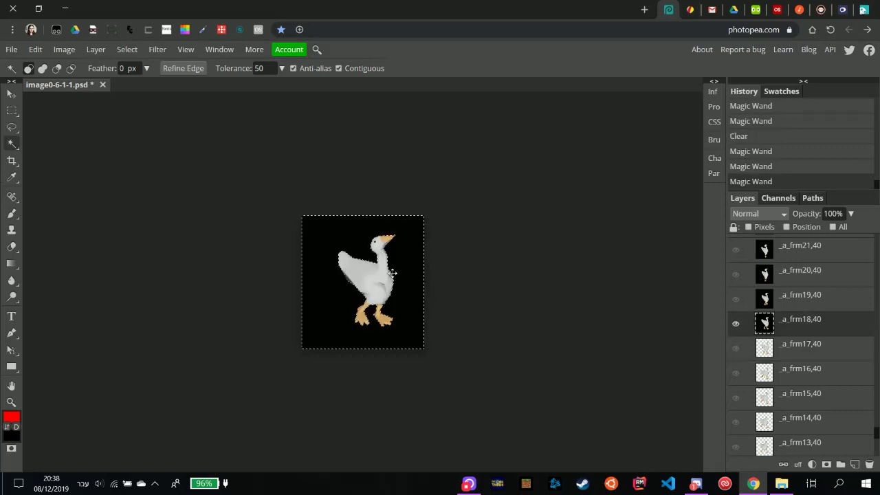
{"action": "key", "text": "Delete"}
{"action": "left_click", "coordinate": [524, 299]}
{"action": "left_click", "coordinate": [736, 323]}
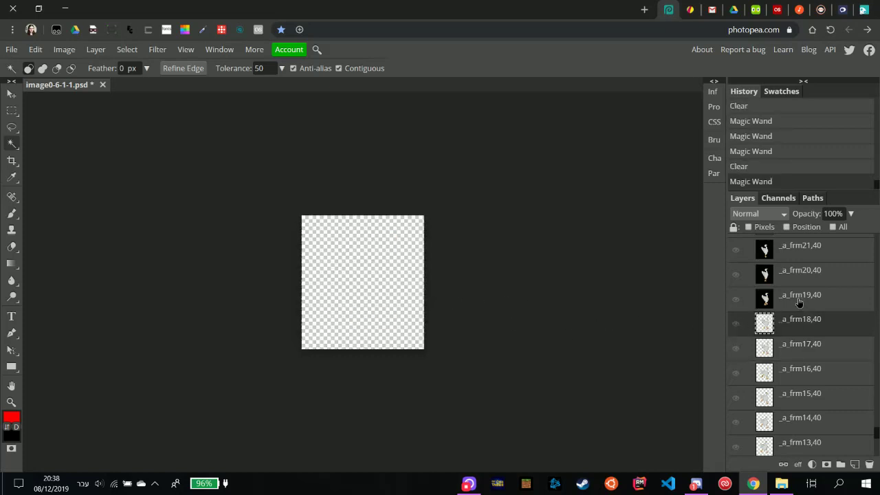
{"action": "left_click", "coordinate": [748, 301]}
{"action": "left_click", "coordinate": [736, 298]}
{"action": "left_click", "coordinate": [418, 266]}
{"action": "key", "text": "Delete"}
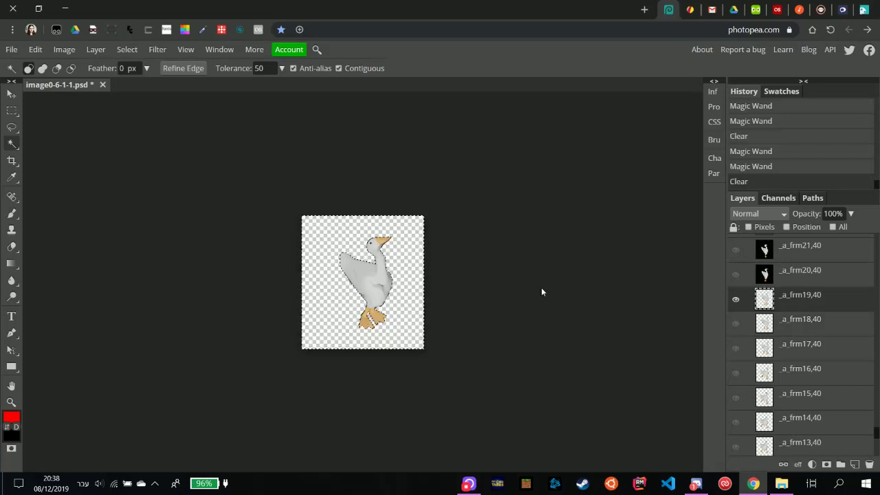
{"action": "left_click", "coordinate": [541, 287]}
{"action": "left_click", "coordinate": [736, 298]}
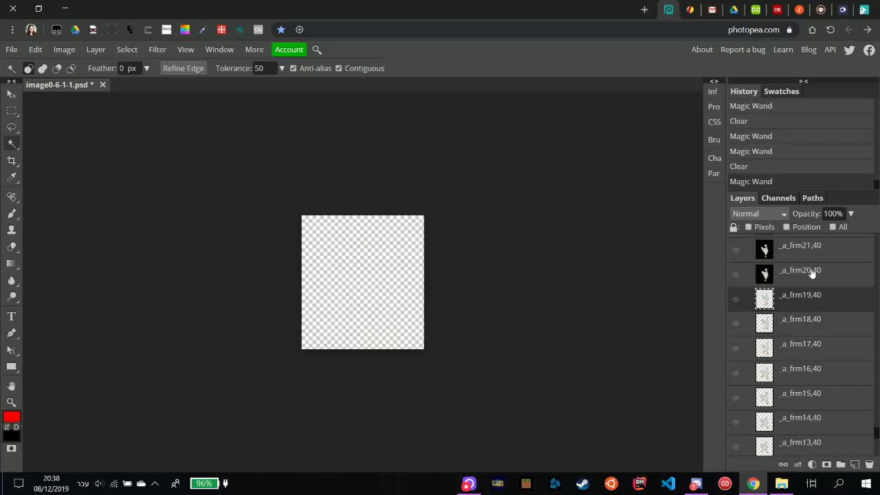
Clear the black background from frames 20 and 21.
{"action": "left_click", "coordinate": [777, 278]}
{"action": "left_click", "coordinate": [735, 274]}
{"action": "left_click", "coordinate": [417, 281]}
{"action": "key", "text": "Delete"}
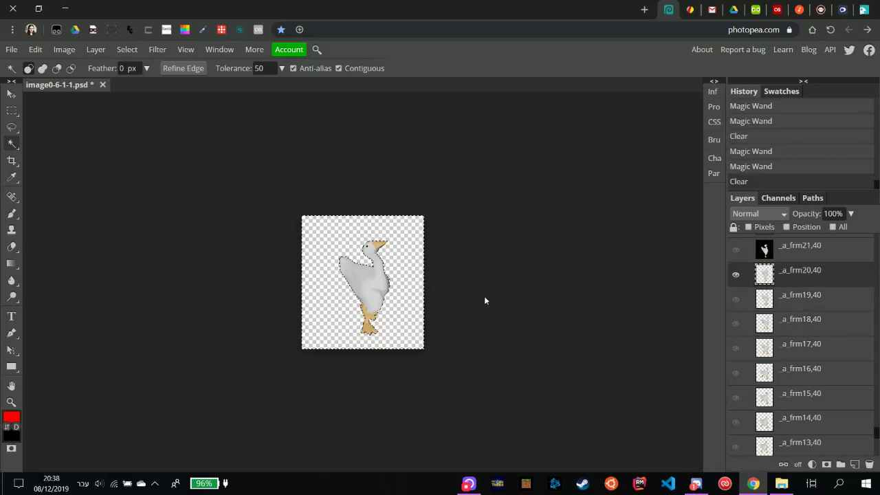
{"action": "left_click", "coordinate": [542, 313]}
{"action": "left_click", "coordinate": [736, 275]}
{"action": "scroll", "coordinate": [739, 279], "scroll_direction": "up", "scroll_amount": 1}
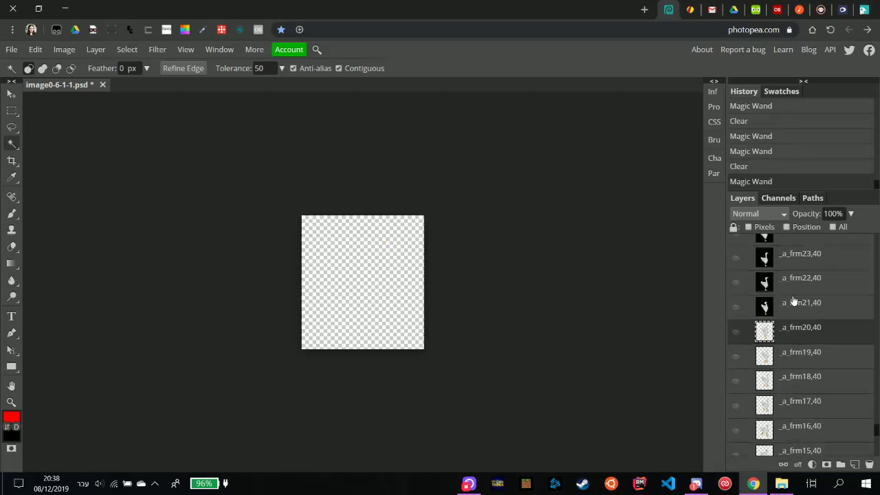
{"action": "left_click", "coordinate": [748, 313]}
{"action": "left_click", "coordinate": [736, 307]}
{"action": "left_click", "coordinate": [417, 285]}
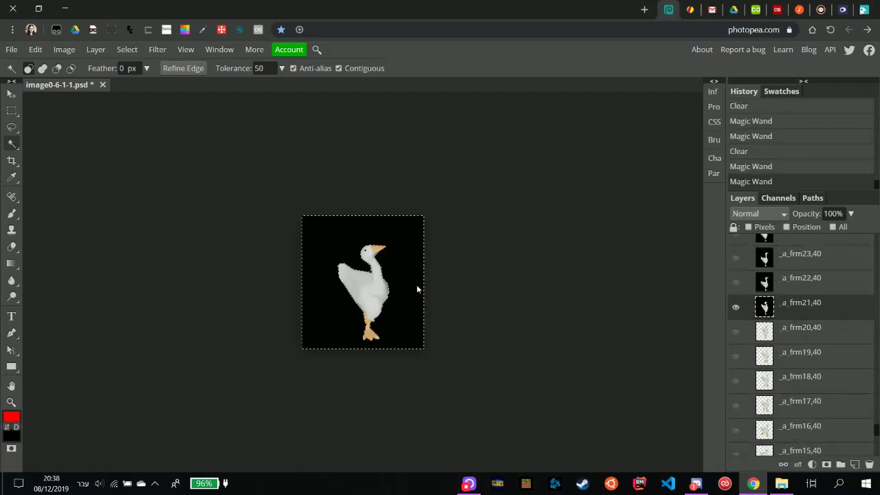
{"action": "key", "text": "Delete"}
{"action": "left_click", "coordinate": [734, 308]}
{"action": "left_click", "coordinate": [757, 281]}
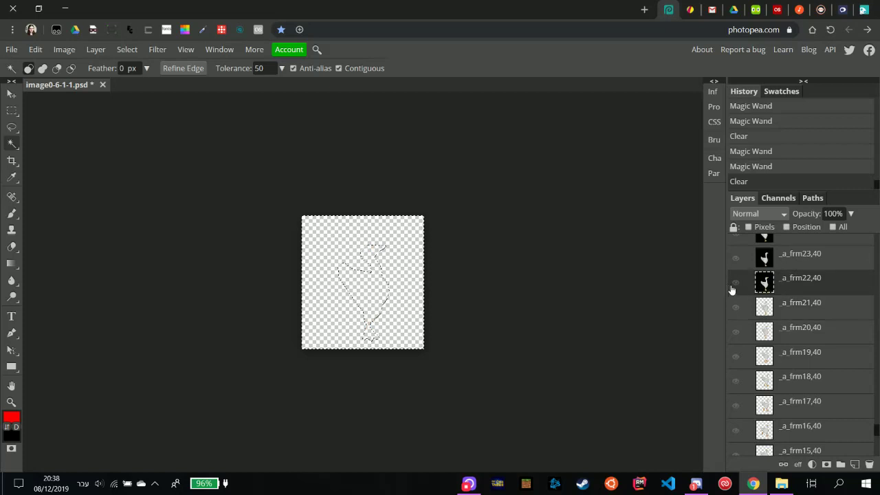
Clear the black from frames 22 and 23, redoing frame 22's selection after an undo.
{"action": "left_click", "coordinate": [736, 283]}
{"action": "left_click", "coordinate": [433, 281]}
{"action": "key", "text": "Delete"}
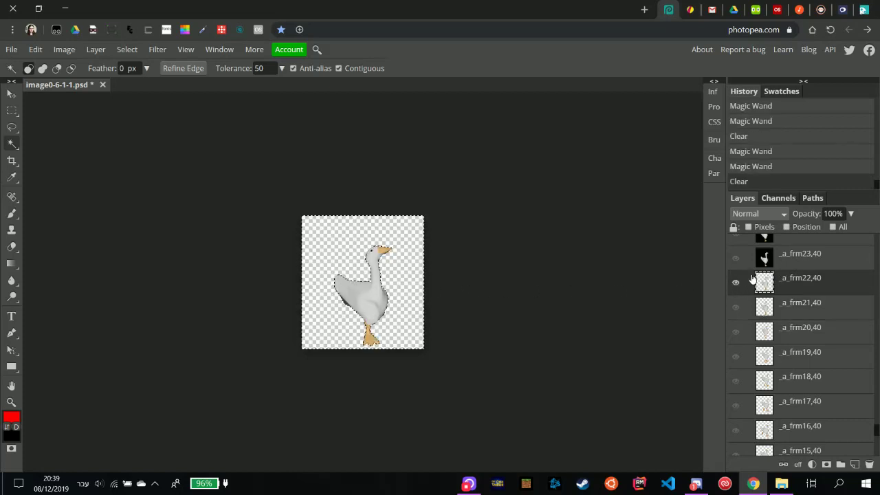
{"action": "key", "text": "ctrl+z"}
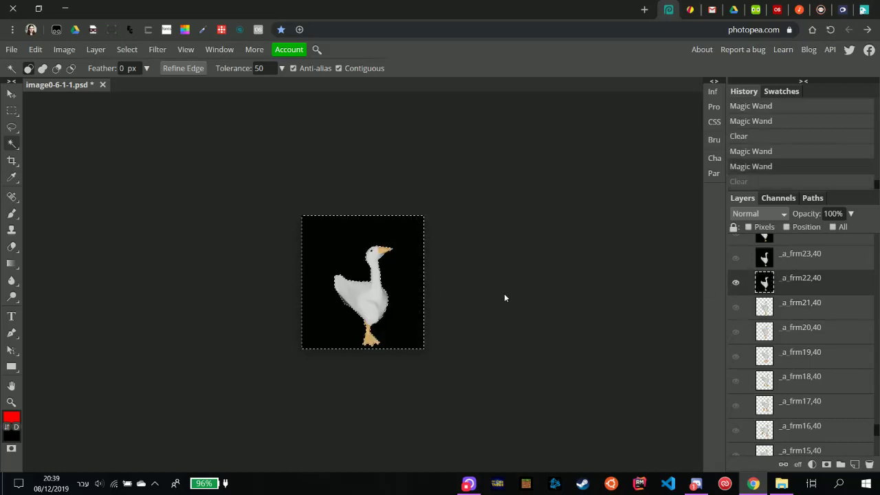
{"action": "left_click", "coordinate": [365, 325]}
{"action": "left_click", "coordinate": [329, 318]}
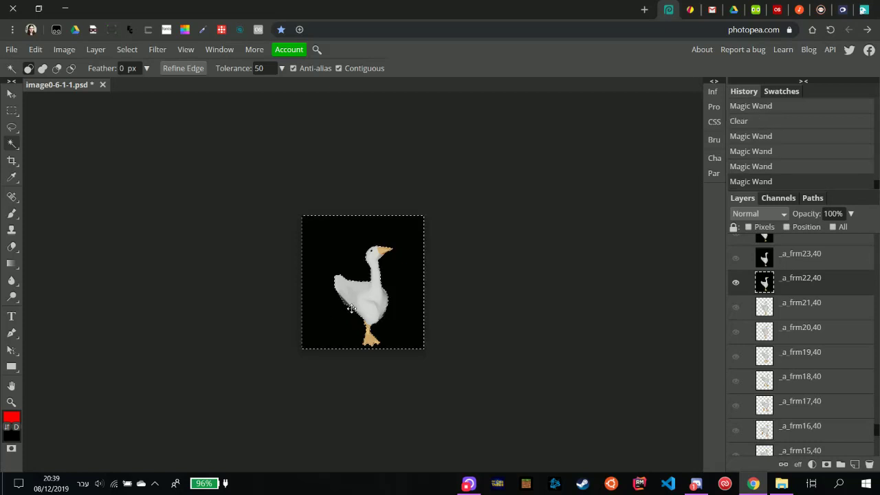
{"action": "key", "text": "Delete"}
{"action": "left_click", "coordinate": [434, 319]}
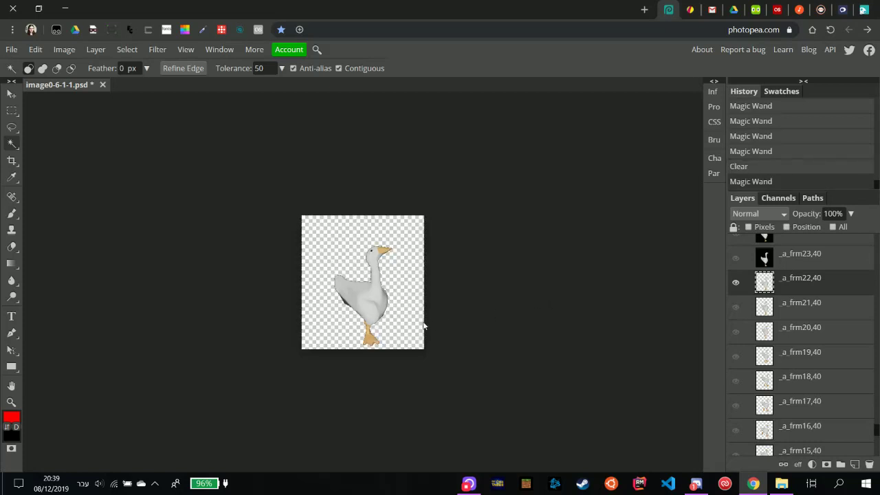
{"action": "scroll", "coordinate": [804, 321], "scroll_direction": "up", "scroll_amount": 2}
{"action": "left_click", "coordinate": [736, 339]}
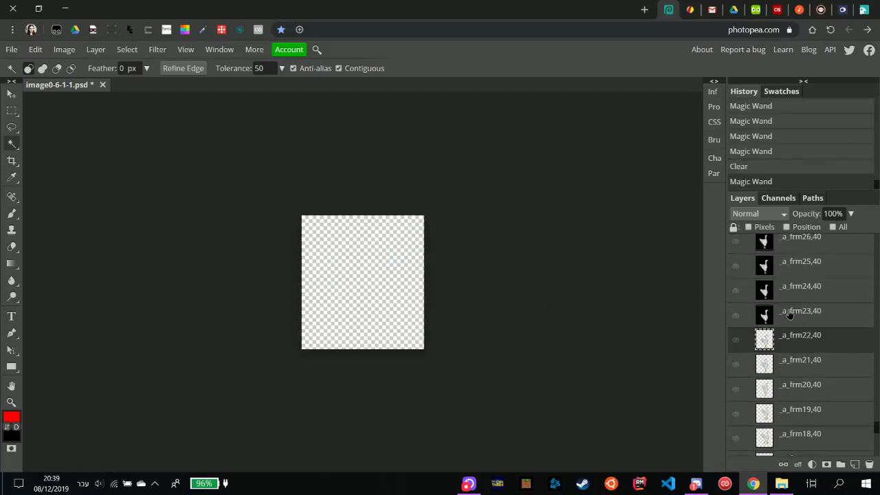
{"action": "left_click", "coordinate": [791, 315]}
{"action": "left_click", "coordinate": [735, 315]}
{"action": "left_click", "coordinate": [373, 304]}
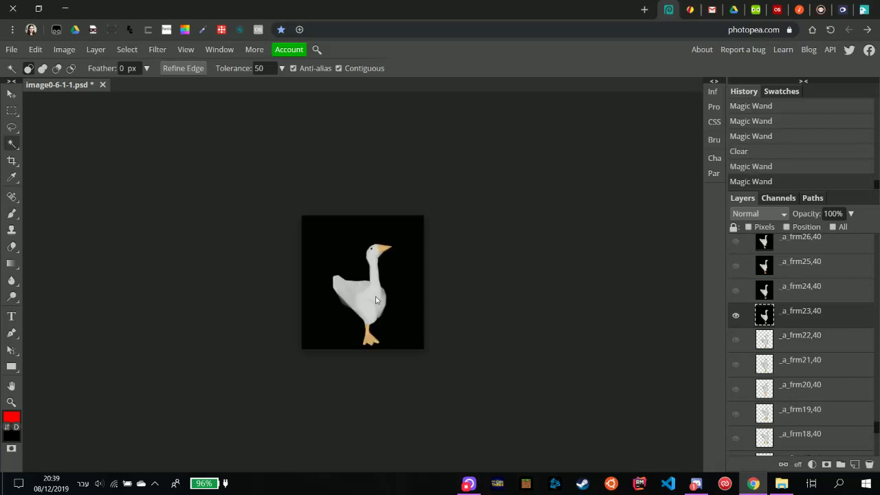
{"action": "left_click", "coordinate": [404, 287]}
{"action": "key", "text": "Delete"}
{"action": "left_click", "coordinate": [575, 277]}
{"action": "left_click", "coordinate": [736, 315]}
Clear the black background from frames 24, 25 and 26.
{"action": "scroll", "coordinate": [737, 315], "scroll_direction": "up", "scroll_amount": 2}
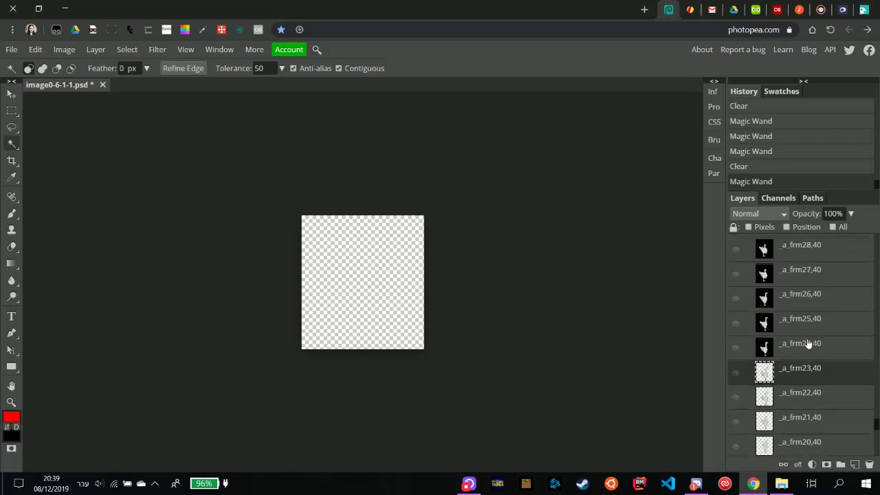
{"action": "left_click", "coordinate": [806, 345]}
{"action": "left_click", "coordinate": [736, 348]}
{"action": "left_click", "coordinate": [460, 289]}
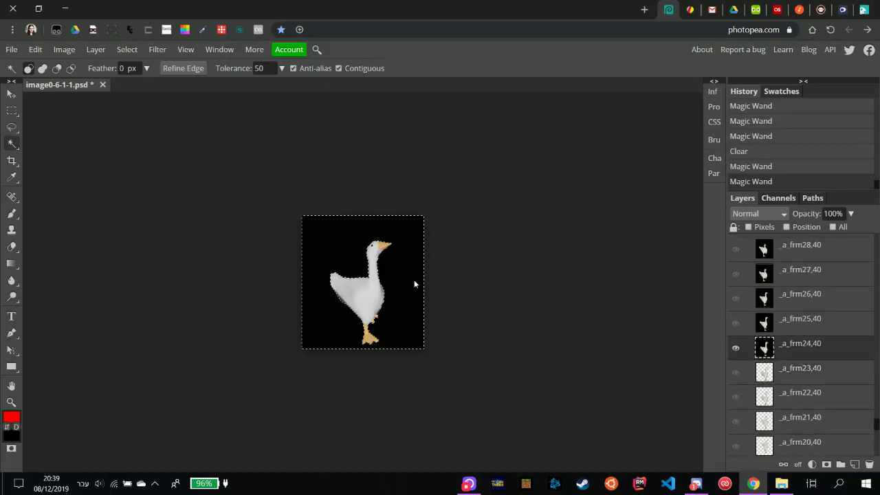
{"action": "key", "text": "Delete"}
{"action": "left_click", "coordinate": [491, 282]}
{"action": "left_click", "coordinate": [735, 348]}
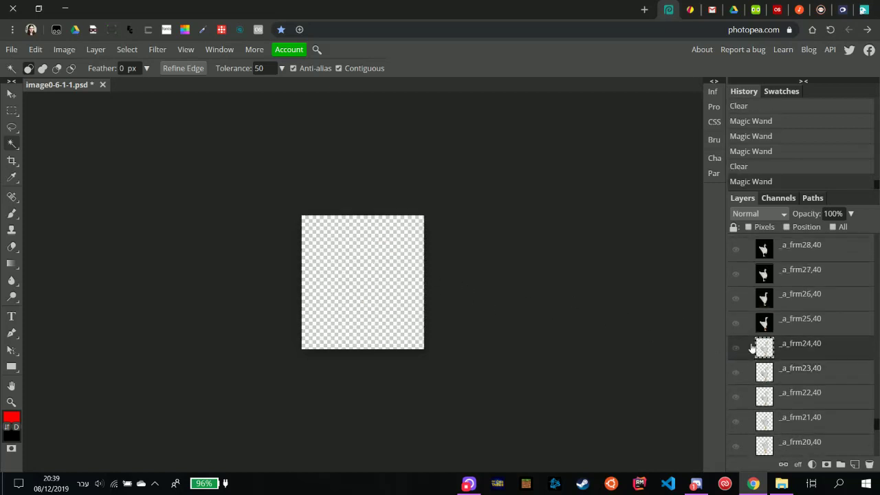
{"action": "left_click", "coordinate": [797, 321]}
{"action": "left_click", "coordinate": [736, 323]}
{"action": "left_click", "coordinate": [418, 289]}
{"action": "key", "text": "Delete"}
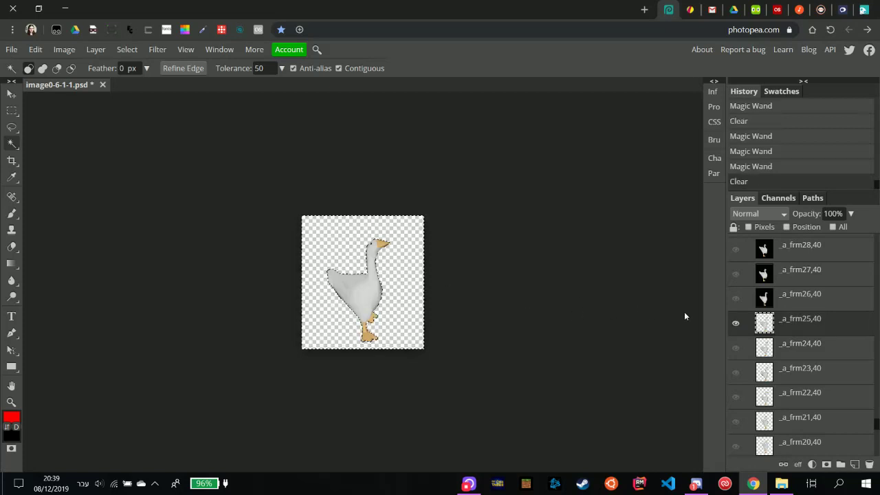
{"action": "left_click", "coordinate": [736, 325]}
{"action": "left_click", "coordinate": [734, 301]}
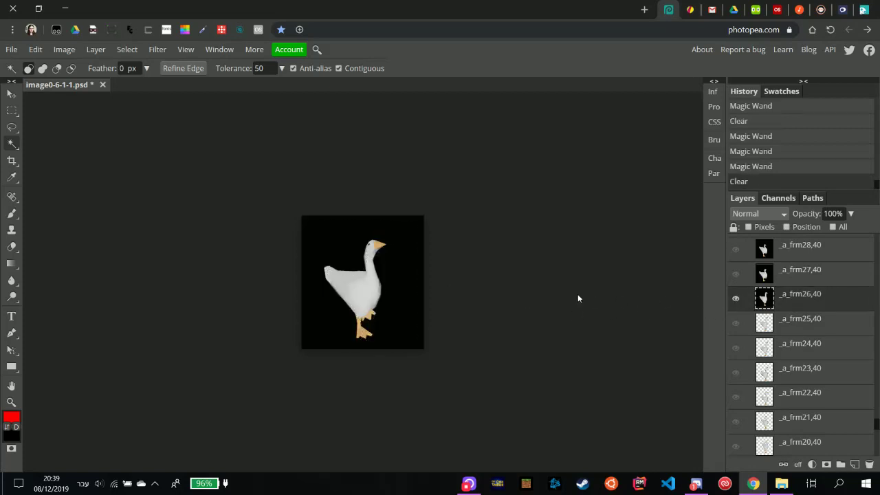
{"action": "left_click", "coordinate": [412, 277]}
{"action": "key", "text": "Delete"}
{"action": "left_click", "coordinate": [544, 291]}
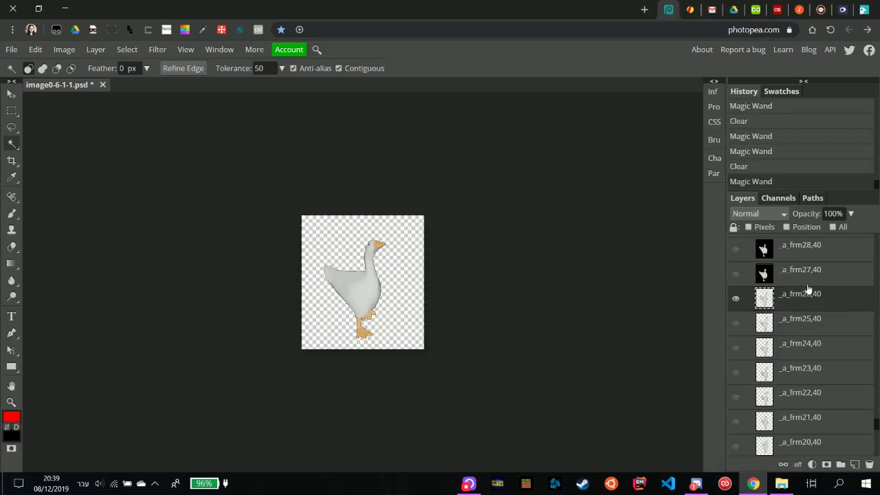
{"action": "left_click", "coordinate": [736, 298]}
Clear the black background from frames 27, 28 and 29.
{"action": "scroll", "coordinate": [788, 344], "scroll_direction": "up", "scroll_amount": 3}
{"action": "left_click", "coordinate": [740, 393]}
{"action": "left_click", "coordinate": [736, 389]}
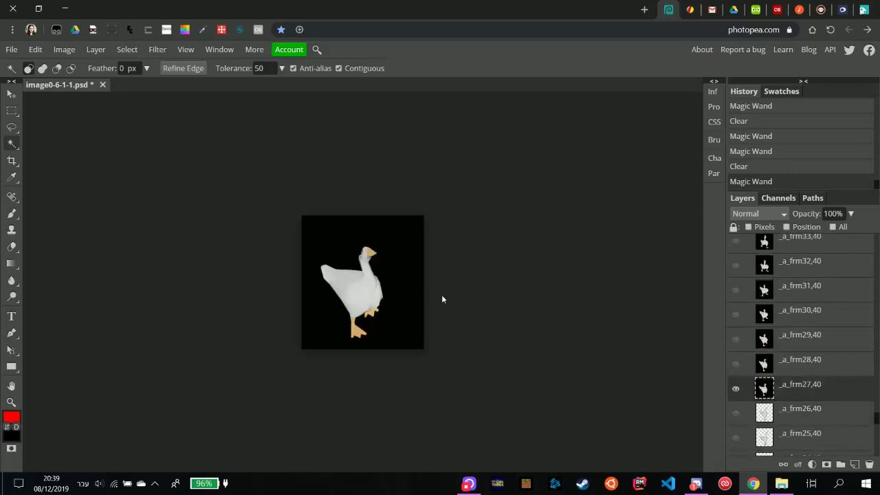
{"action": "left_click", "coordinate": [416, 296]}
{"action": "key", "text": "Delete"}
{"action": "left_click", "coordinate": [736, 388]}
{"action": "left_click", "coordinate": [742, 365]}
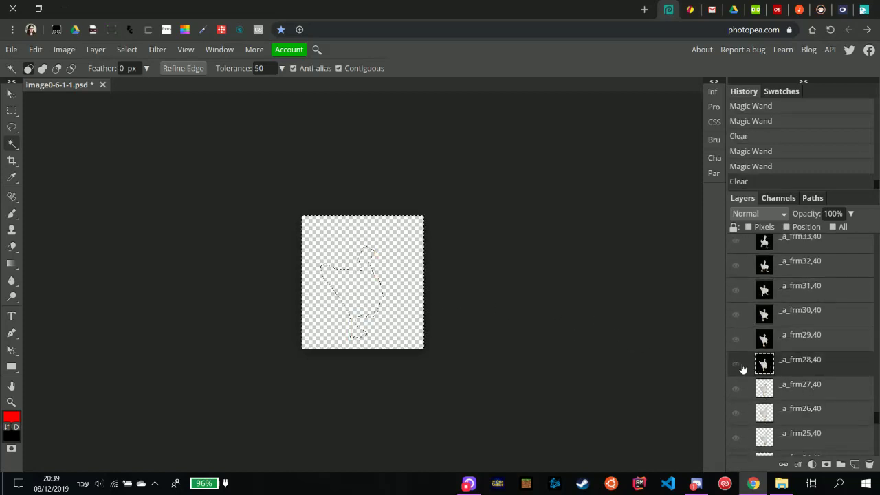
{"action": "left_click", "coordinate": [736, 364]}
{"action": "left_click", "coordinate": [412, 279]}
{"action": "key", "text": "Delete"}
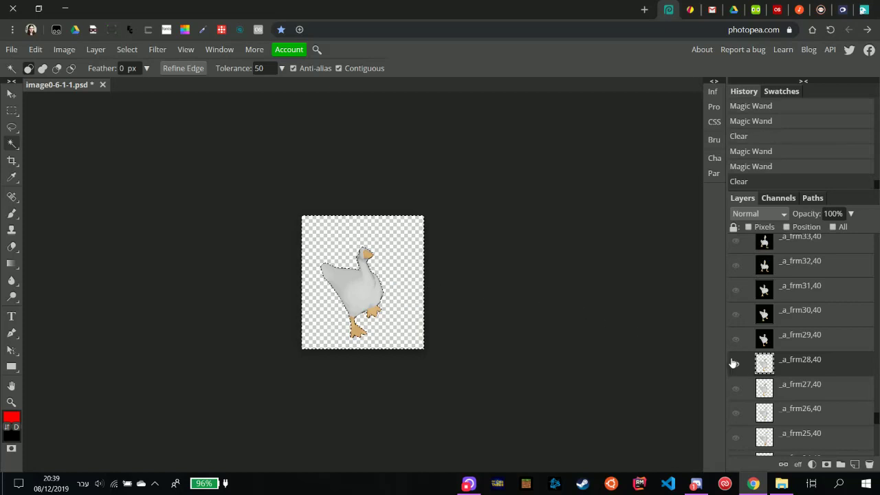
{"action": "left_click", "coordinate": [736, 364]}
{"action": "left_click", "coordinate": [742, 342]}
{"action": "left_click", "coordinate": [736, 338]}
{"action": "left_click", "coordinate": [407, 274]}
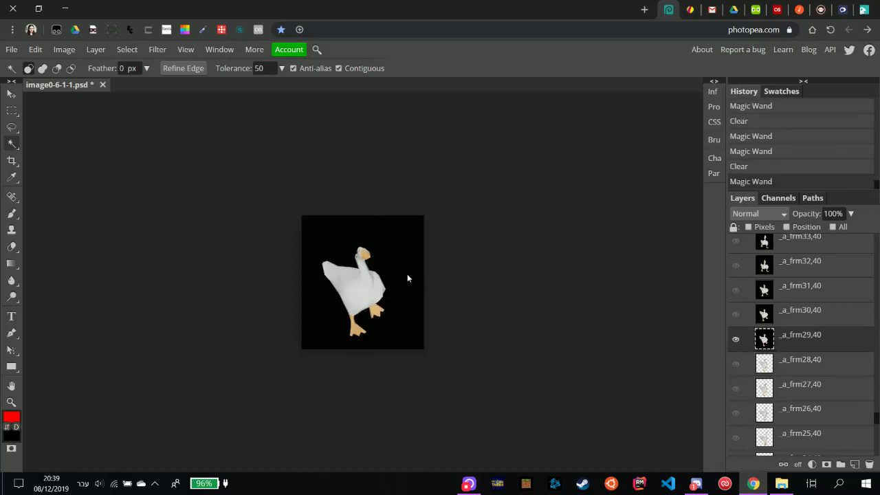
{"action": "key", "text": "Delete"}
{"action": "left_click", "coordinate": [736, 339]}
Clear the black background from frames 30, 31 and 32.
{"action": "left_click", "coordinate": [742, 317]}
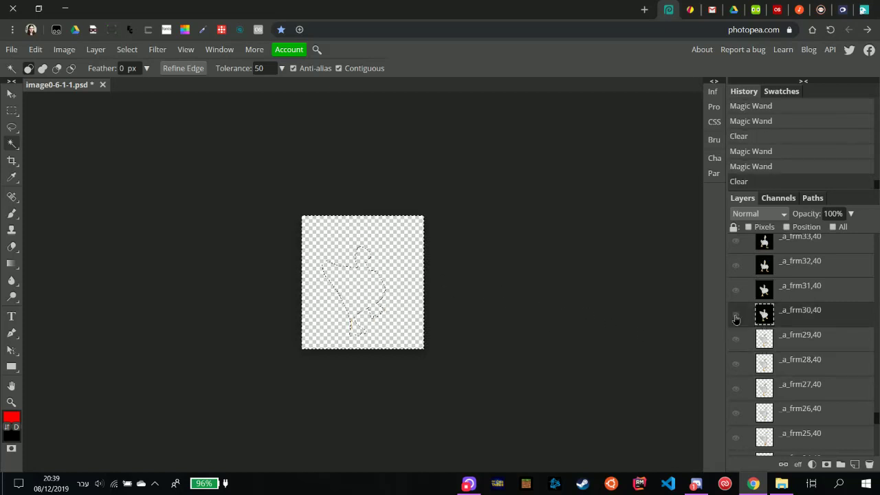
{"action": "left_click", "coordinate": [735, 315]}
{"action": "left_click", "coordinate": [418, 282]}
{"action": "key", "text": "Delete"}
{"action": "left_click", "coordinate": [736, 314]}
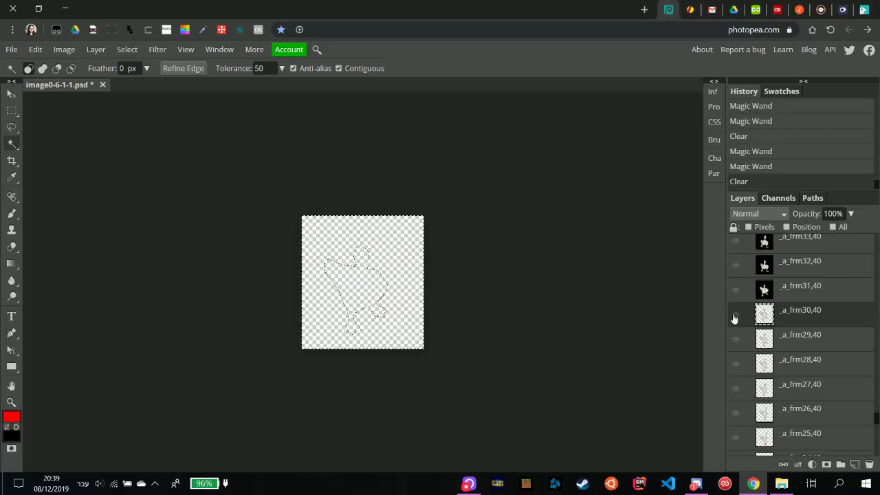
{"action": "left_click", "coordinate": [742, 292]}
{"action": "left_click", "coordinate": [736, 290]}
{"action": "left_click", "coordinate": [409, 270]}
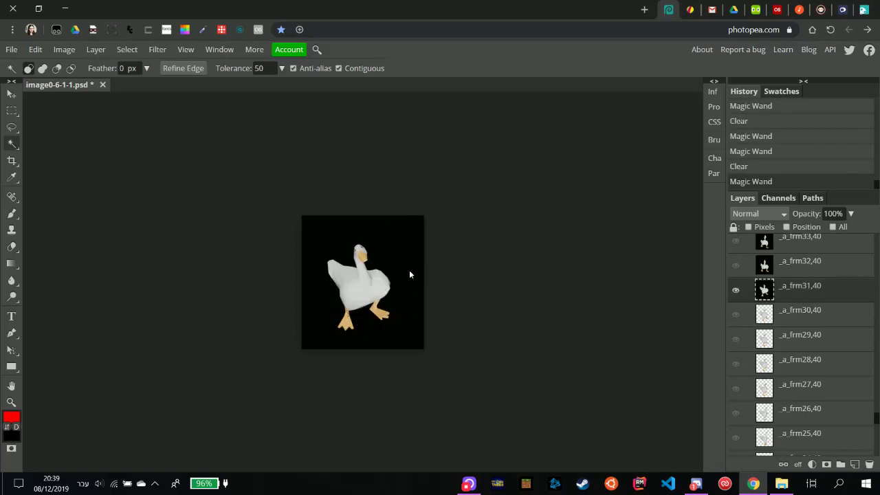
{"action": "key", "text": "Delete"}
{"action": "left_click", "coordinate": [736, 290]}
{"action": "scroll", "coordinate": [830, 371], "scroll_direction": "up", "scroll_amount": 2}
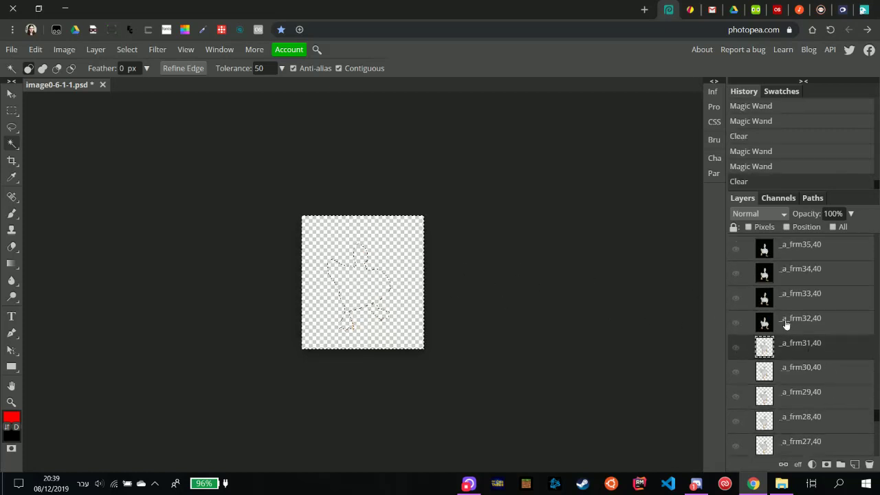
{"action": "left_click", "coordinate": [786, 325]}
{"action": "left_click", "coordinate": [736, 323]}
{"action": "left_click", "coordinate": [421, 270]}
{"action": "key", "text": "Delete"}
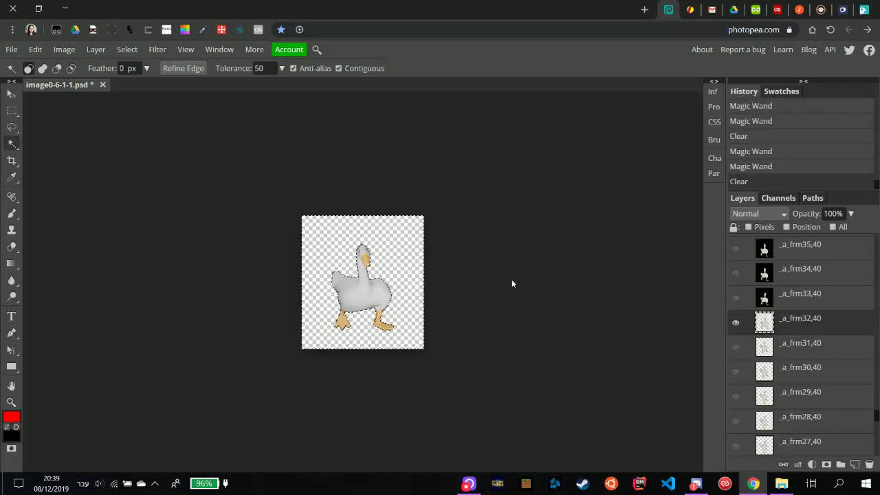
{"action": "left_click", "coordinate": [736, 322]}
Clear the black background from frames 33 and 34, then hide them.
{"action": "left_click", "coordinate": [746, 297]}
{"action": "left_click", "coordinate": [735, 298]}
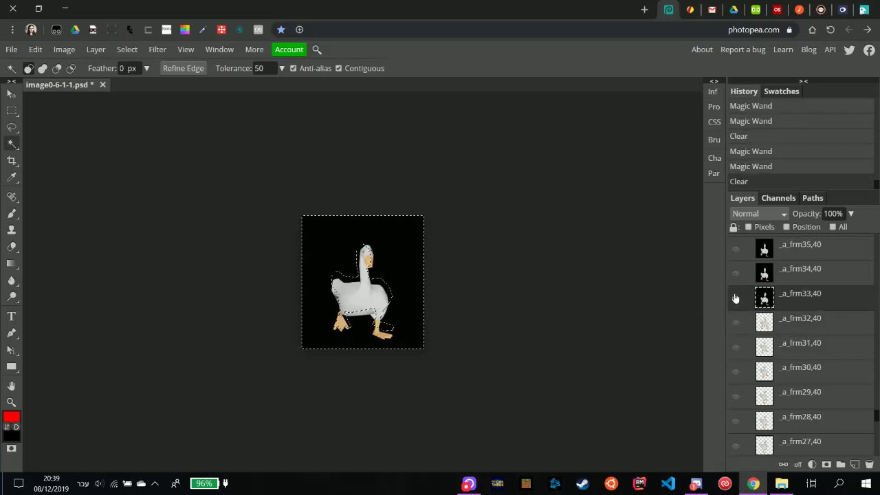
{"action": "left_click", "coordinate": [450, 292]}
{"action": "left_click", "coordinate": [408, 276]}
{"action": "key", "text": "Delete"}
{"action": "left_click", "coordinate": [735, 298]}
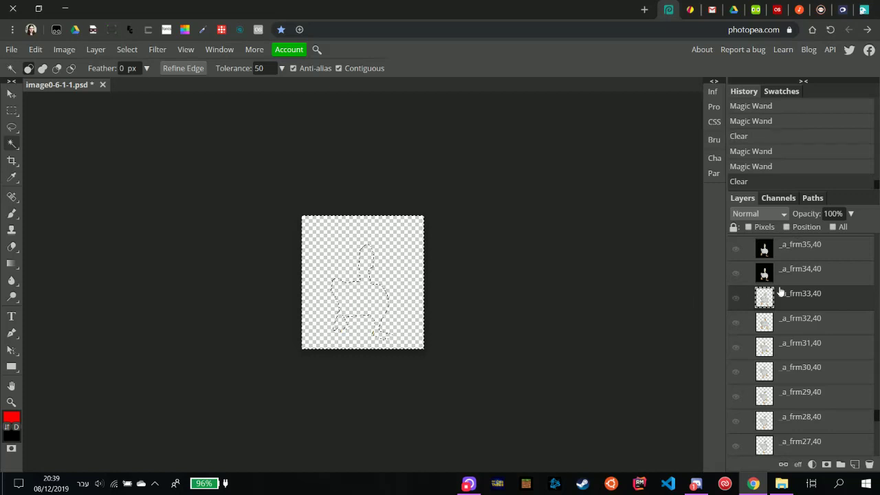
{"action": "left_click", "coordinate": [746, 274]}
{"action": "left_click", "coordinate": [736, 277]}
{"action": "left_click", "coordinate": [390, 282]}
{"action": "left_click", "coordinate": [410, 282]}
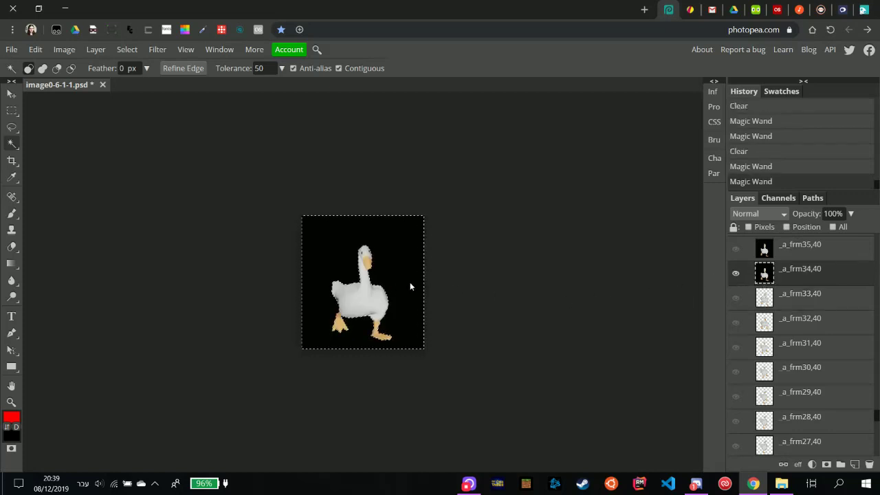
{"action": "key", "text": "Delete"}
{"action": "left_click", "coordinate": [735, 276]}
Hide frame 34, then clear frame 35's black background to transparency and hide it.
{"action": "scroll", "coordinate": [805, 316], "scroll_direction": "up", "scroll_amount": 3}
{"action": "left_click", "coordinate": [803, 361]}
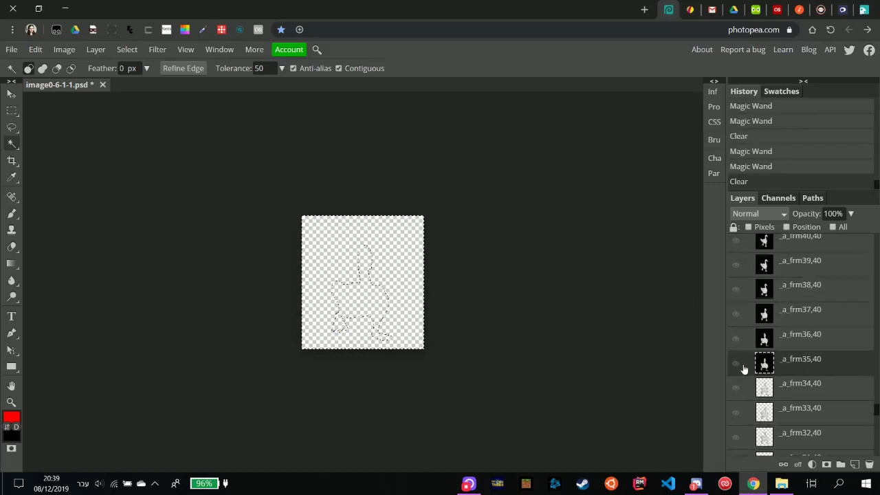
{"action": "left_click", "coordinate": [736, 363]}
{"action": "left_click", "coordinate": [417, 268]}
{"action": "left_click", "coordinate": [398, 266]}
{"action": "key", "text": "Delete"}
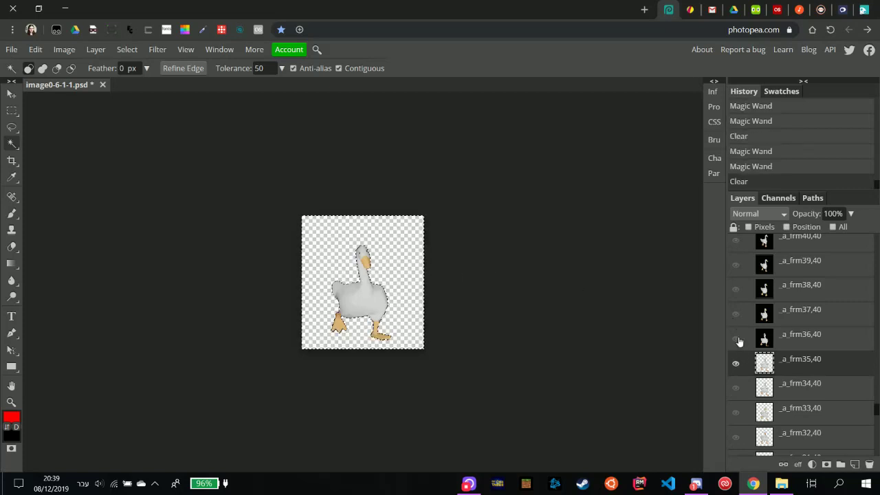
{"action": "left_click", "coordinate": [735, 363]}
Clear frame 36's black background with the Magic Wand and hide the layer.
{"action": "left_click", "coordinate": [803, 337]}
{"action": "left_click", "coordinate": [735, 339]}
{"action": "left_click", "coordinate": [417, 281]}
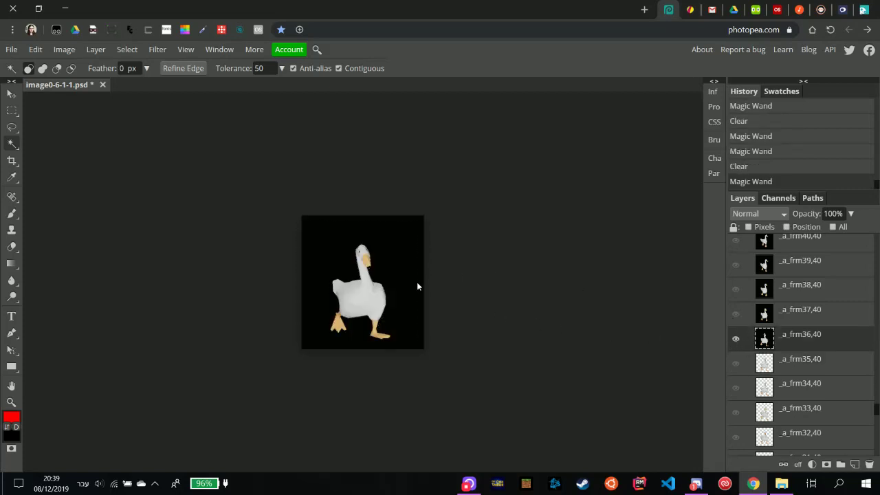
{"action": "left_click", "coordinate": [416, 282]}
{"action": "key", "text": "Delete"}
{"action": "left_click", "coordinate": [735, 338]}
Clear frame 37's black background with the Magic Wand and hide the layer.
{"action": "left_click", "coordinate": [784, 316]}
{"action": "left_click", "coordinate": [736, 314]}
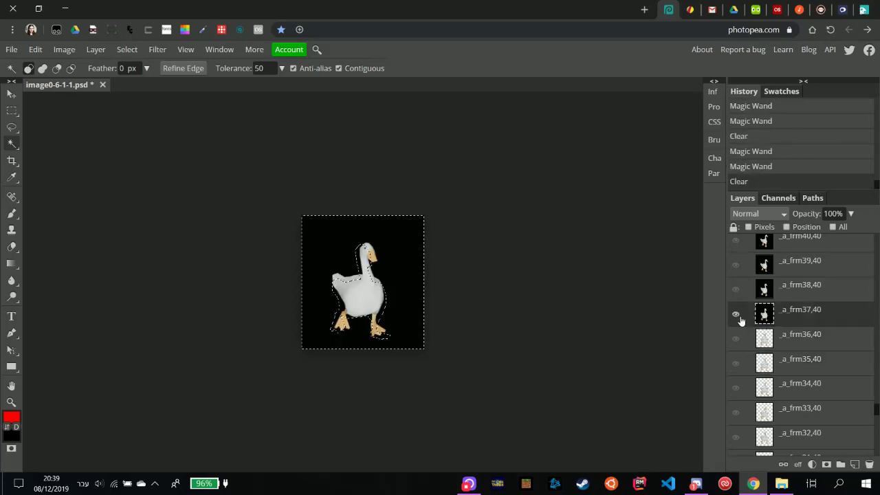
{"action": "left_click", "coordinate": [414, 275]}
{"action": "left_click", "coordinate": [414, 275]}
{"action": "key", "text": "Delete"}
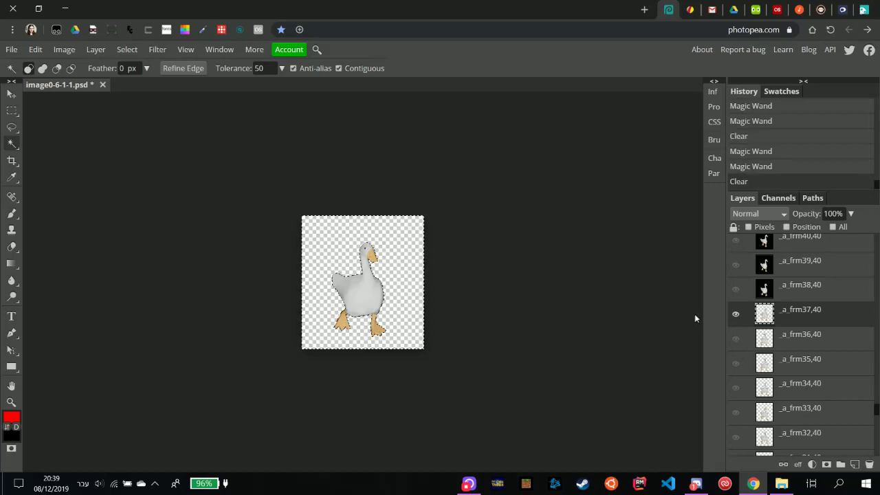
{"action": "left_click", "coordinate": [736, 313]}
Clear frame 38's black background with the Magic Wand and hide the layer.
{"action": "left_click", "coordinate": [784, 292]}
{"action": "left_click", "coordinate": [736, 289]}
{"action": "left_click", "coordinate": [416, 288]}
{"action": "left_click", "coordinate": [416, 289]}
{"action": "key", "text": "Delete"}
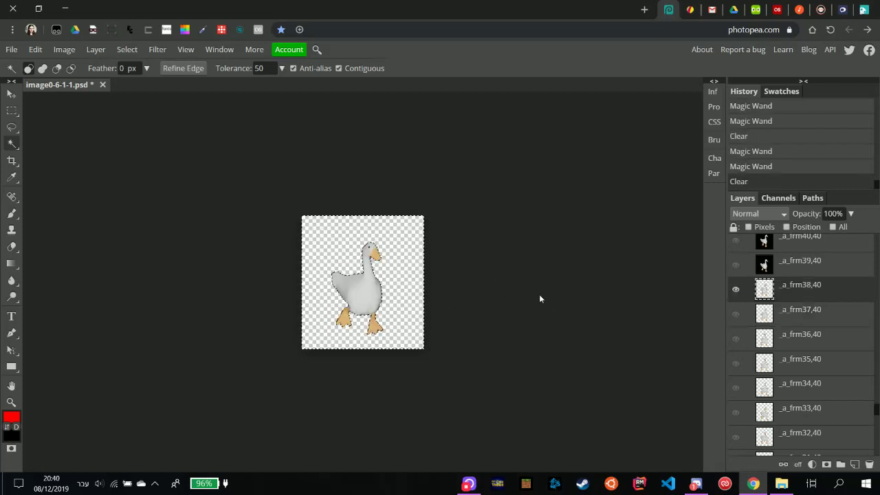
{"action": "left_click", "coordinate": [736, 289]}
Clear frame 39's black background with the Magic Wand and hide the layer.
{"action": "left_click", "coordinate": [797, 264]}
{"action": "left_click", "coordinate": [735, 265]}
{"action": "left_click", "coordinate": [469, 301]}
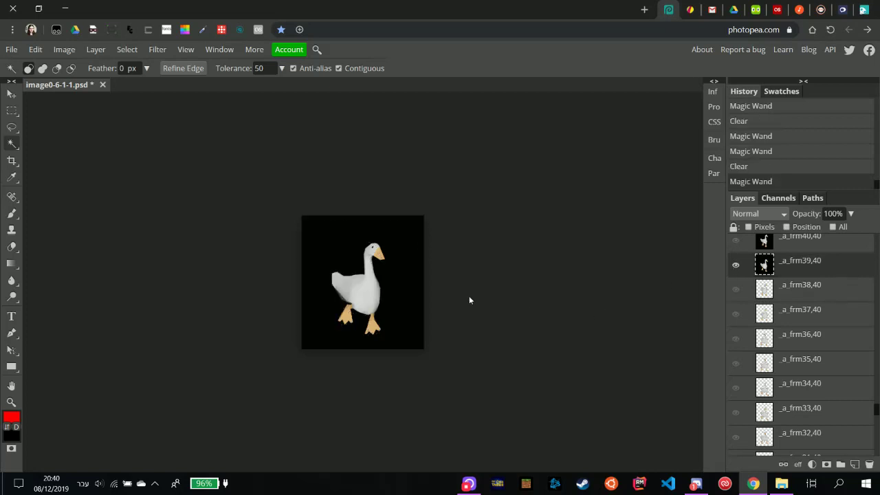
{"action": "left_click", "coordinate": [416, 290]}
{"action": "key", "text": "Delete"}
{"action": "left_click", "coordinate": [736, 265]}
Clear frame 40's black background with the Magic Wand and hide the layer.
{"action": "scroll", "coordinate": [818, 343], "scroll_direction": "up", "scroll_amount": 3}
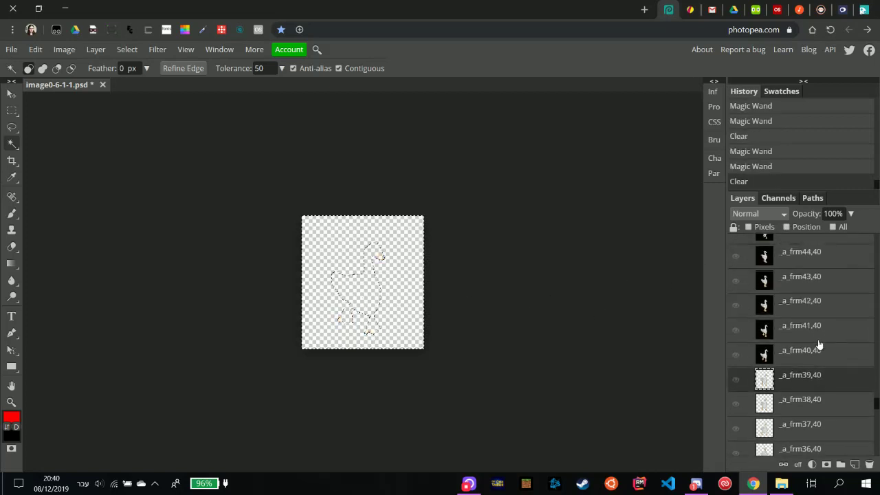
{"action": "left_click", "coordinate": [798, 359]}
{"action": "left_click", "coordinate": [735, 354]}
{"action": "left_click", "coordinate": [447, 297]}
{"action": "left_click", "coordinate": [423, 289]}
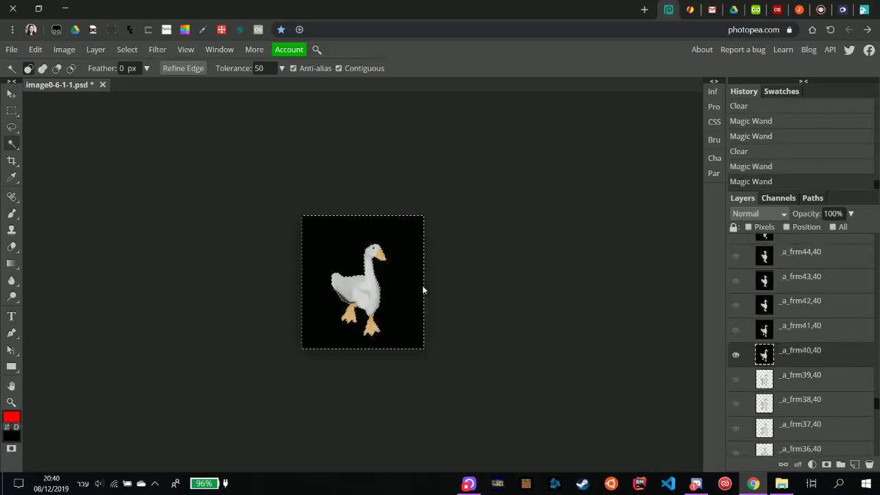
{"action": "key", "text": "Delete"}
{"action": "left_click", "coordinate": [736, 355]}
Clear frame 41's black background with the Magic Wand and hide the layer.
{"action": "left_click", "coordinate": [735, 333]}
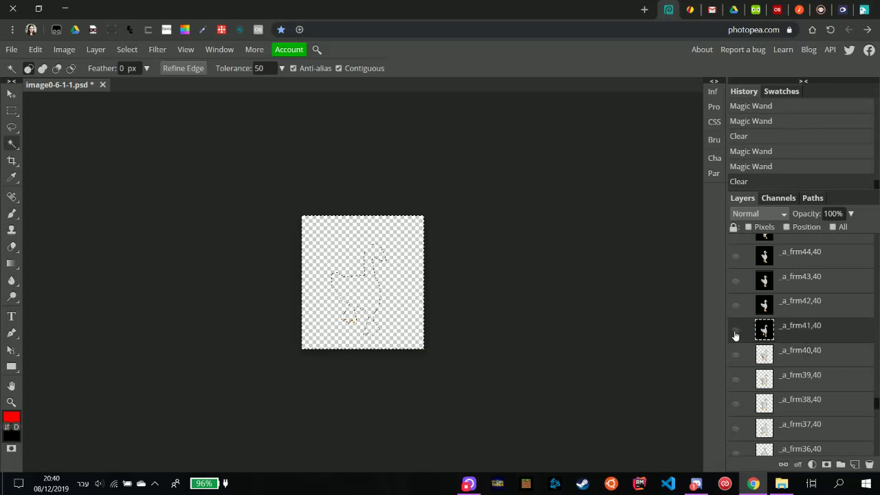
{"action": "left_click", "coordinate": [735, 332]}
{"action": "left_click", "coordinate": [403, 293]}
{"action": "key", "text": "Delete"}
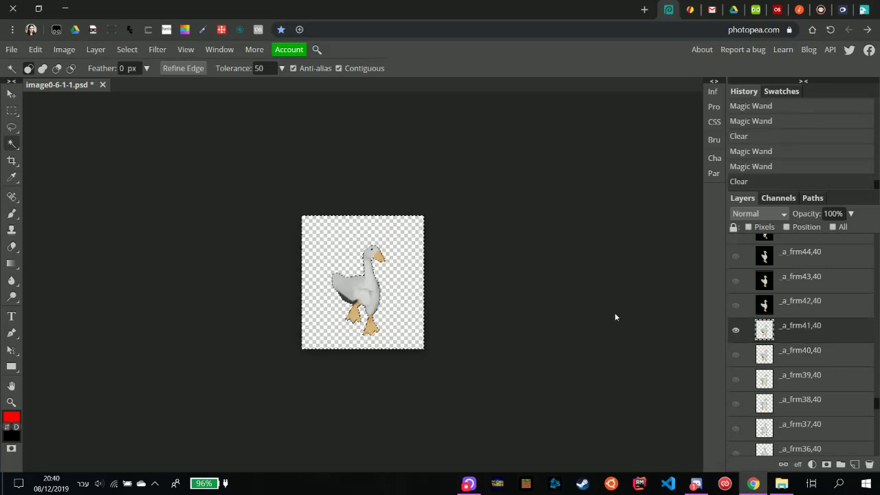
{"action": "left_click", "coordinate": [735, 330]}
Clear frame 42's black background with the Magic Wand and hide the layer.
{"action": "left_click", "coordinate": [750, 303]}
{"action": "left_click", "coordinate": [736, 305]}
{"action": "left_click", "coordinate": [413, 288]}
{"action": "left_click", "coordinate": [412, 289]}
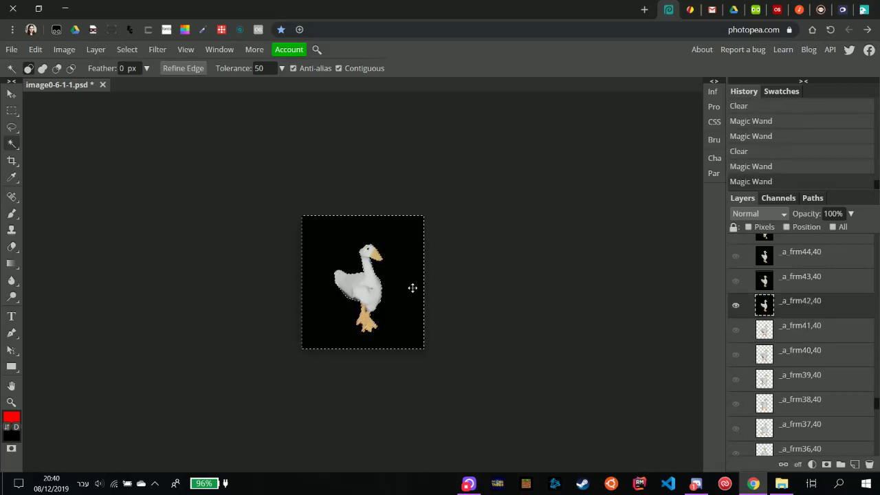
{"action": "key", "text": "Delete"}
{"action": "left_click", "coordinate": [736, 306]}
Clear frame 43's black background with the Magic Wand and hide the layer.
{"action": "left_click", "coordinate": [788, 282]}
{"action": "left_click", "coordinate": [736, 281]}
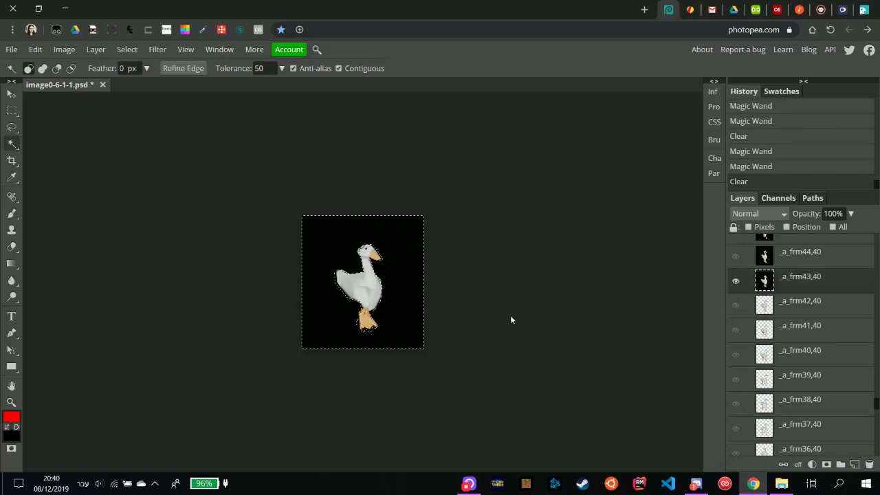
{"action": "left_click", "coordinate": [408, 301]}
{"action": "left_click", "coordinate": [409, 301]}
{"action": "key", "text": "Delete"}
{"action": "left_click", "coordinate": [736, 281]}
Clear frame 44's black background, including the leftover patch by the goose's feet.
{"action": "scroll", "coordinate": [820, 358], "scroll_direction": "up", "scroll_amount": 2}
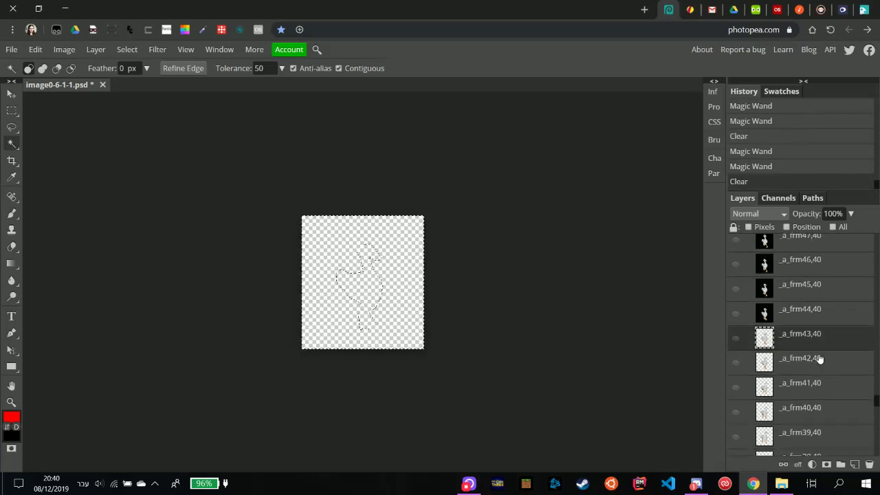
{"action": "left_click", "coordinate": [788, 311]}
{"action": "left_click", "coordinate": [736, 313]}
{"action": "left_click", "coordinate": [408, 302]}
{"action": "left_click", "coordinate": [408, 302]}
{"action": "key", "text": "Delete"}
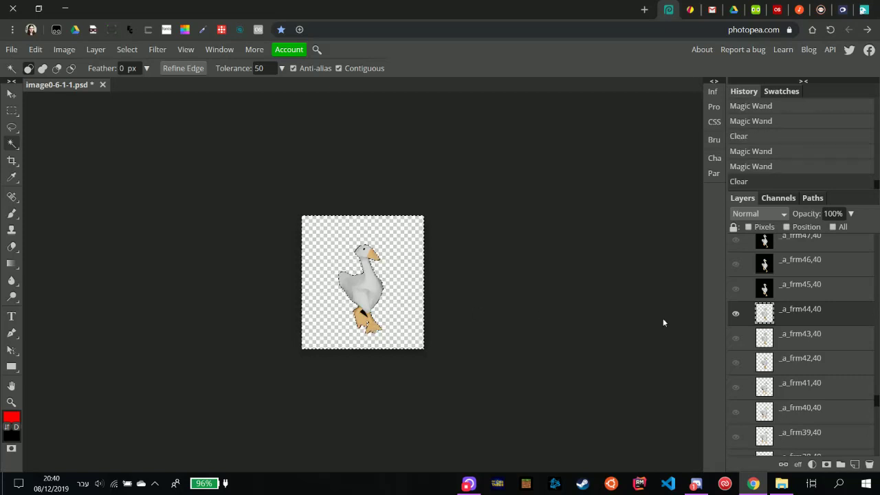
{"action": "left_click", "coordinate": [372, 326]}
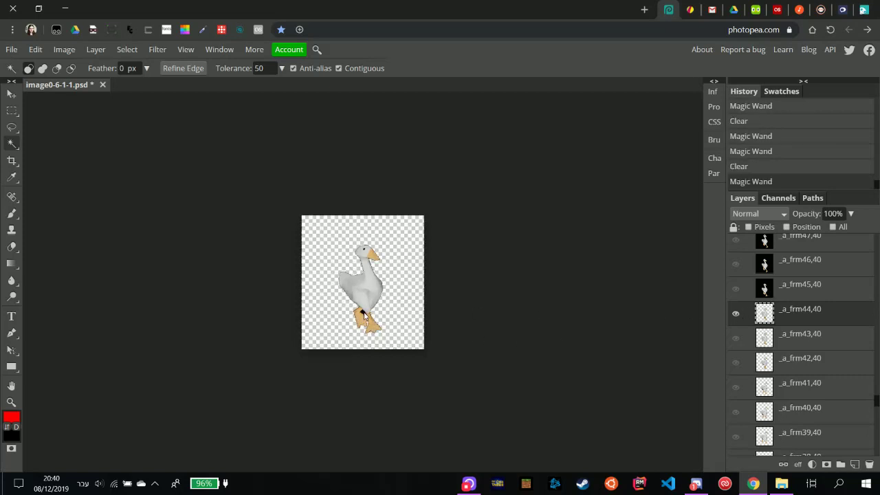
{"action": "key", "text": "Delete"}
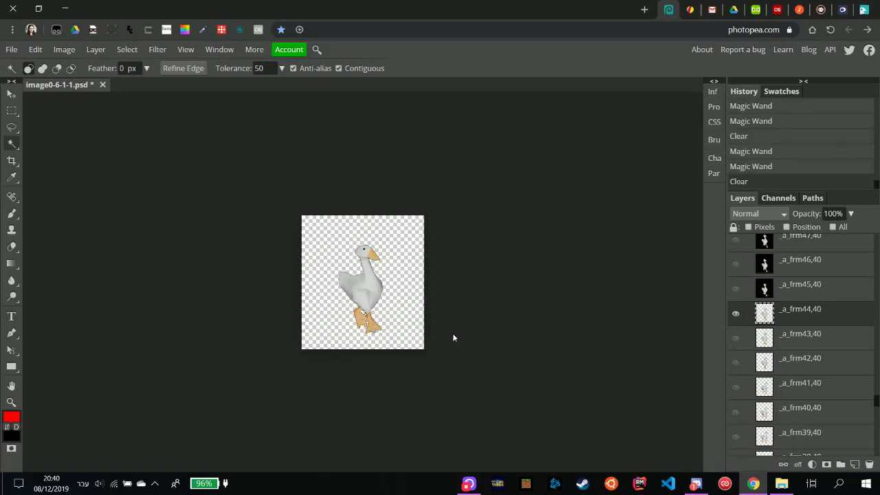
{"action": "left_click", "coordinate": [735, 314]}
Recheck frame 43 for a leftover black spot, then return to frame 44.
{"action": "left_click", "coordinate": [741, 338]}
{"action": "left_click", "coordinate": [736, 339]}
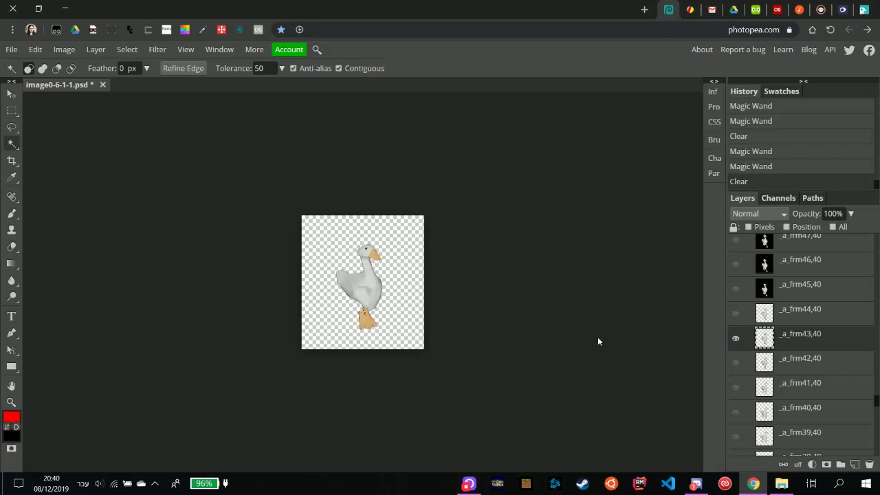
{"action": "left_click", "coordinate": [598, 336]}
{"action": "left_click", "coordinate": [735, 338]}
{"action": "left_click", "coordinate": [799, 313]}
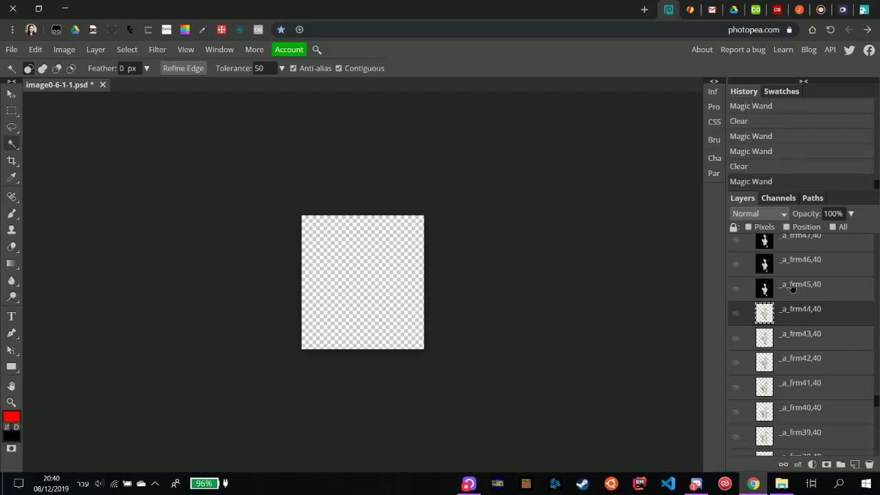
Clear frame 45's black background and the leftover black patches at the feet.
{"action": "left_click", "coordinate": [792, 288]}
{"action": "left_click", "coordinate": [736, 289]}
{"action": "left_click", "coordinate": [410, 315]}
{"action": "key", "text": "Delete"}
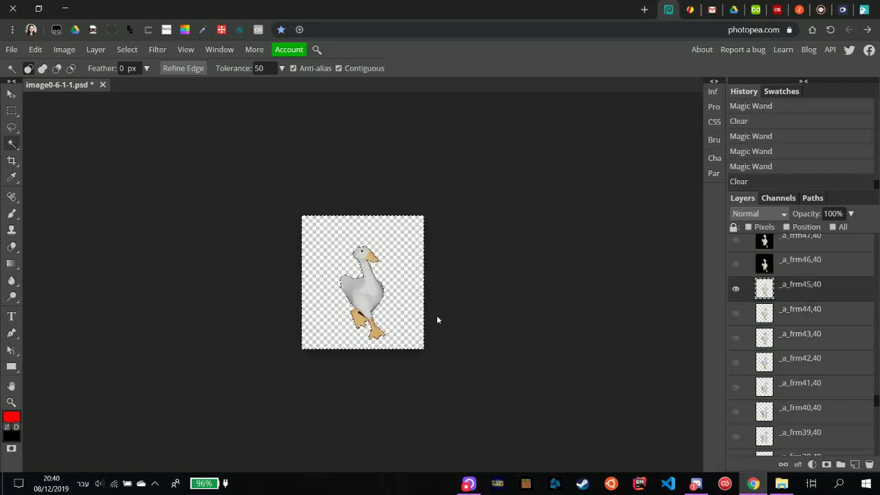
{"action": "left_click", "coordinate": [346, 319]}
{"action": "left_click", "coordinate": [361, 315]}
{"action": "key", "text": "Delete"}
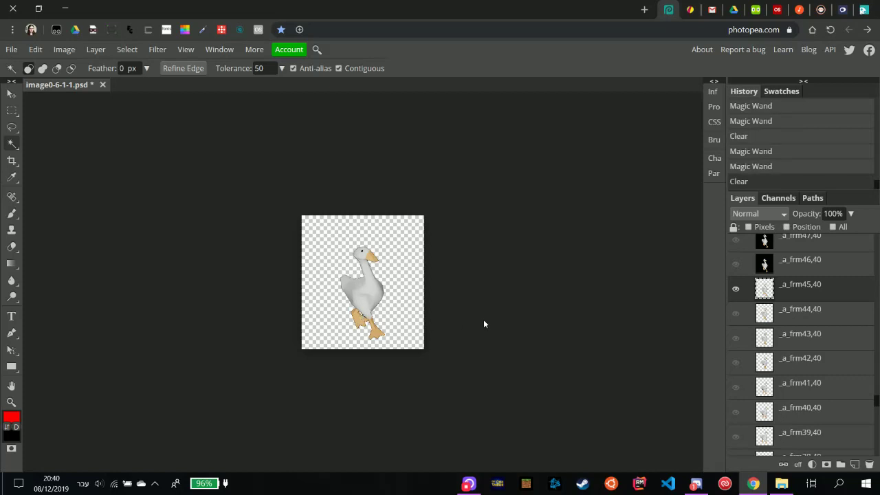
{"action": "left_click", "coordinate": [490, 329]}
Clear frame 46's black background and remaining black near the feet, then hide it.
{"action": "left_click", "coordinate": [736, 292]}
{"action": "scroll", "coordinate": [788, 309], "scroll_direction": "up", "scroll_amount": 2}
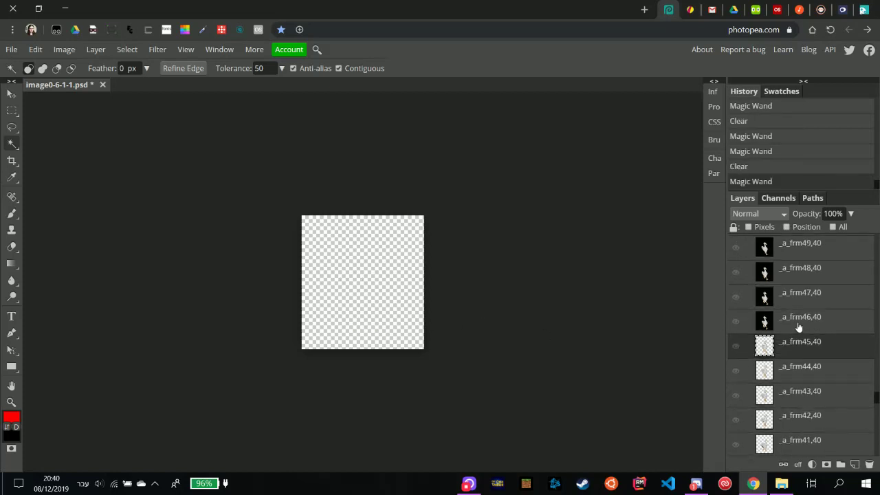
{"action": "left_click", "coordinate": [791, 317]}
{"action": "left_click", "coordinate": [736, 321]}
{"action": "left_click", "coordinate": [391, 313]}
{"action": "key", "text": "Delete"}
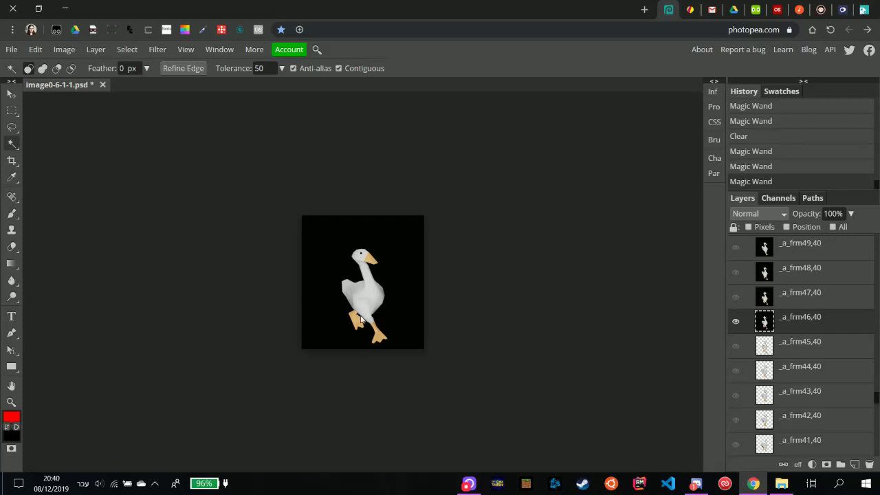
{"action": "left_click", "coordinate": [408, 316]}
{"action": "key", "text": "Delete"}
{"action": "left_click", "coordinate": [409, 314]}
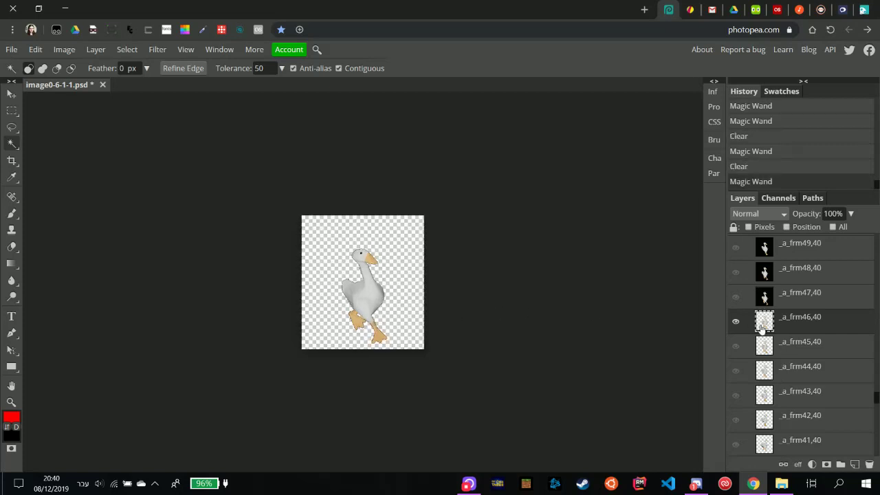
{"action": "scroll", "coordinate": [762, 329], "scroll_direction": "up", "scroll_amount": 2}
{"action": "left_click", "coordinate": [736, 377]}
Clear frame 47's black background and the black gap between the goose's legs.
{"action": "left_click", "coordinate": [798, 350]}
{"action": "left_click", "coordinate": [735, 354]}
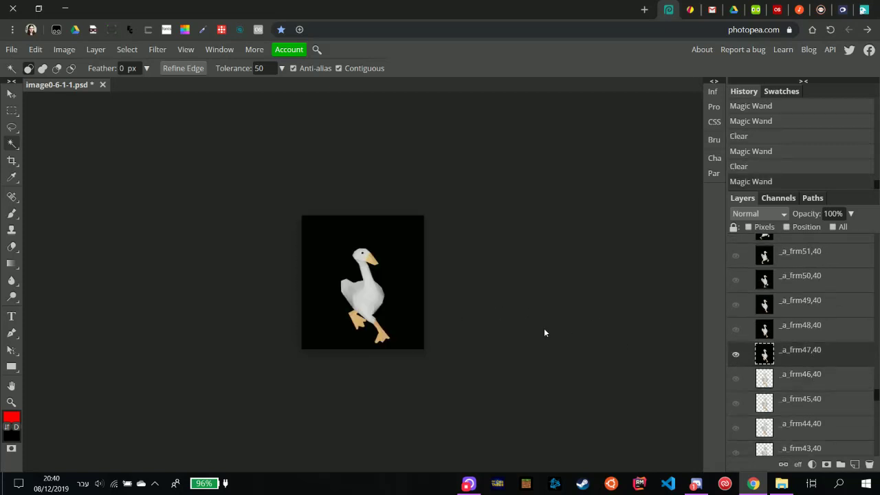
{"action": "left_click", "coordinate": [410, 306]}
{"action": "key", "text": "Delete"}
{"action": "left_click", "coordinate": [360, 320]}
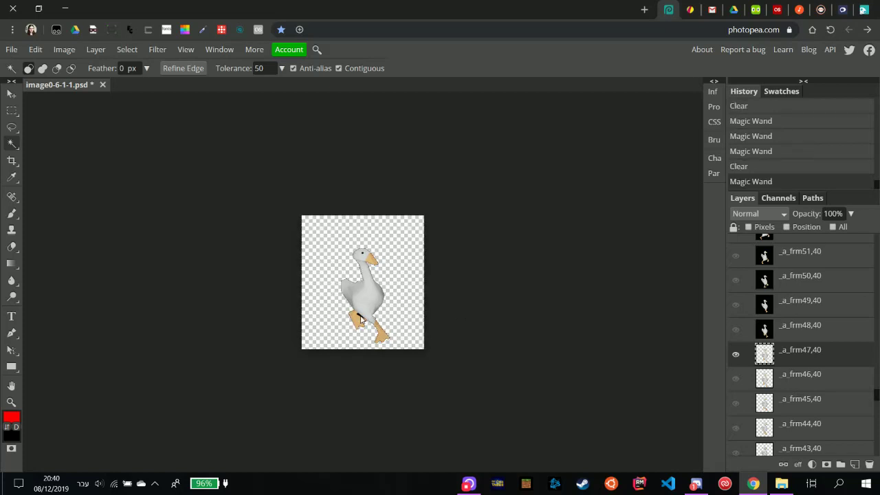
{"action": "key", "text": "Delete"}
{"action": "left_click", "coordinate": [736, 354]}
Clear frame 48's black background to transparency and hide the layer.
{"action": "left_click", "coordinate": [801, 325]}
{"action": "left_click", "coordinate": [736, 329]}
{"action": "left_click", "coordinate": [413, 288]}
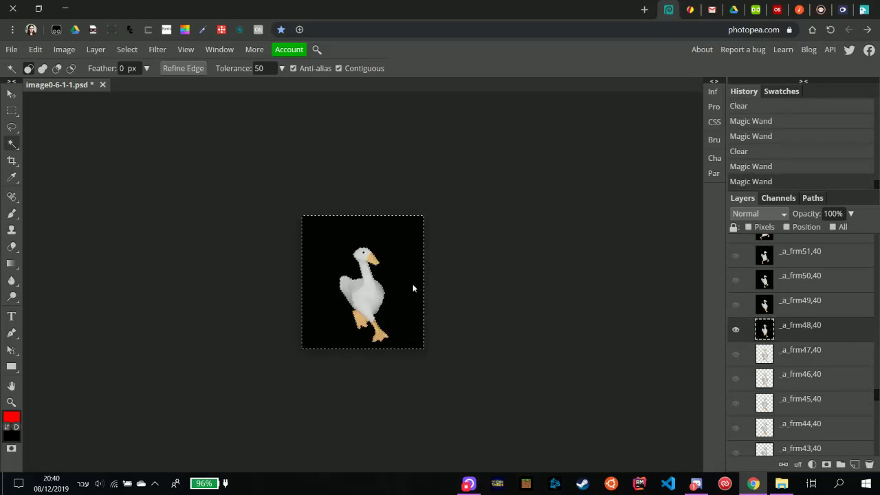
{"action": "key", "text": "Delete"}
{"action": "left_click", "coordinate": [736, 329]}
Clear frame 49's black background to transparency and hide the layer.
{"action": "left_click", "coordinate": [800, 303]}
{"action": "left_click", "coordinate": [734, 305]}
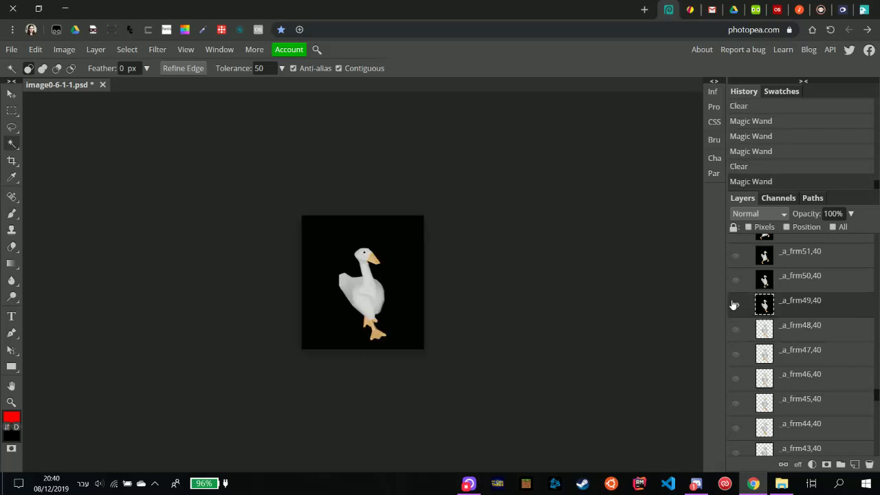
{"action": "left_click", "coordinate": [409, 281]}
{"action": "key", "text": "Delete"}
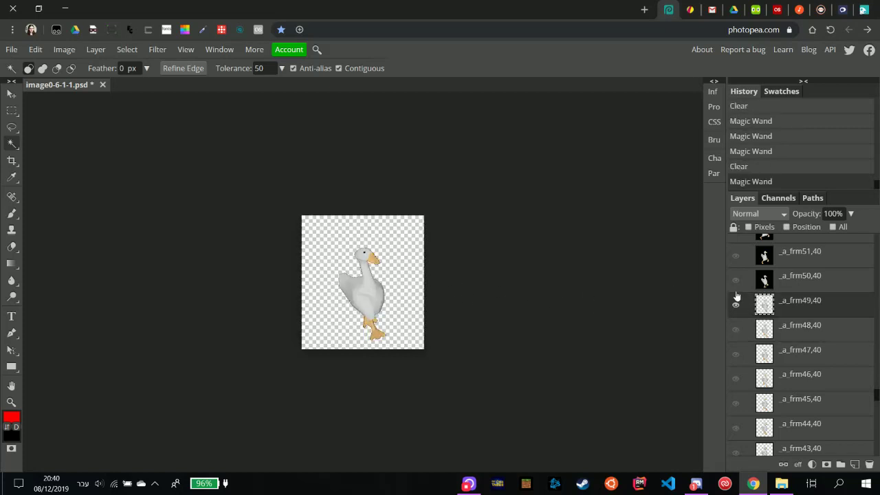
{"action": "left_click", "coordinate": [735, 308]}
Clear frame 50's black background to transparency and hide the layer.
{"action": "left_click", "coordinate": [798, 282]}
{"action": "left_click", "coordinate": [736, 280]}
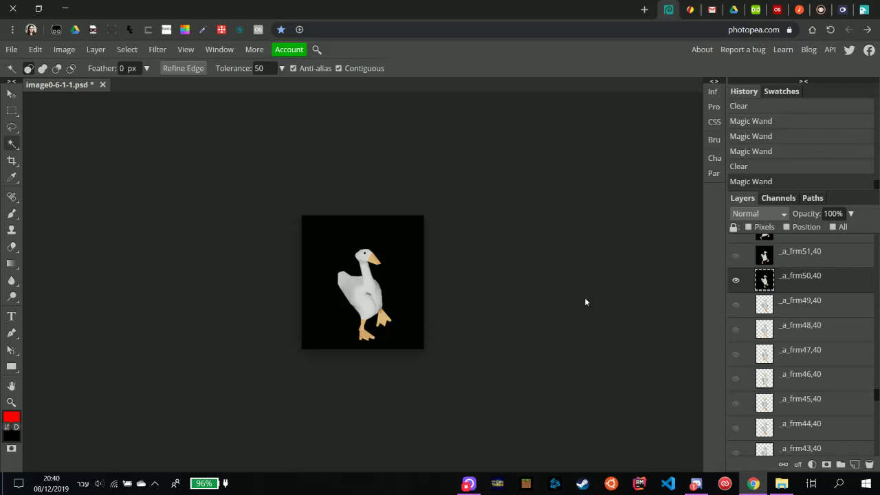
{"action": "left_click", "coordinate": [404, 278]}
{"action": "key", "text": "Delete"}
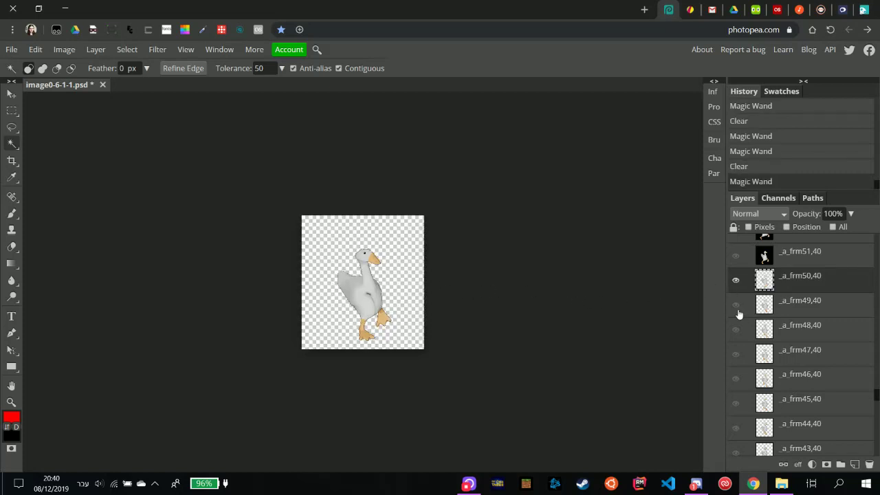
{"action": "scroll", "coordinate": [764, 365], "scroll_direction": "up", "scroll_amount": 3}
{"action": "left_click", "coordinate": [735, 394]}
Clear frame 51's black background to transparency and hide the layer.
{"action": "left_click", "coordinate": [757, 371]}
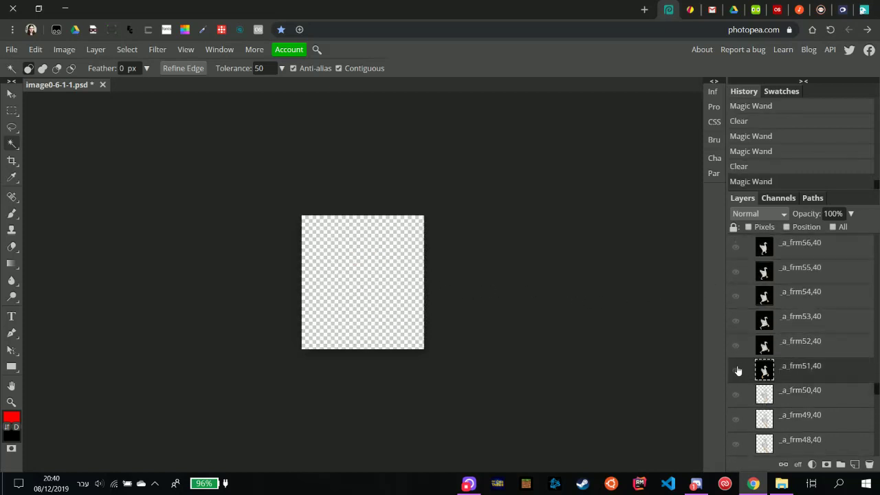
{"action": "left_click", "coordinate": [736, 370]}
{"action": "left_click", "coordinate": [414, 284]}
{"action": "key", "text": "Delete"}
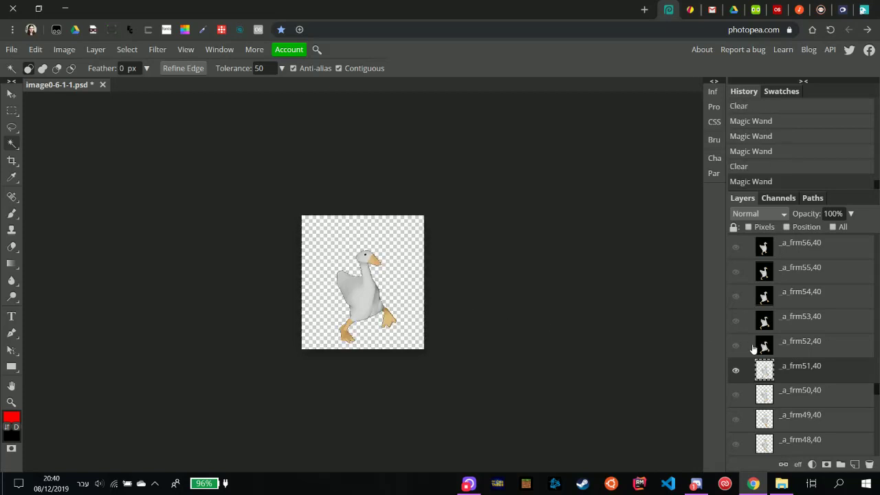
{"action": "left_click", "coordinate": [736, 372]}
Clear frame 52's black background, deselect, and hide the layer.
{"action": "left_click", "coordinate": [804, 344]}
{"action": "left_click", "coordinate": [736, 345]}
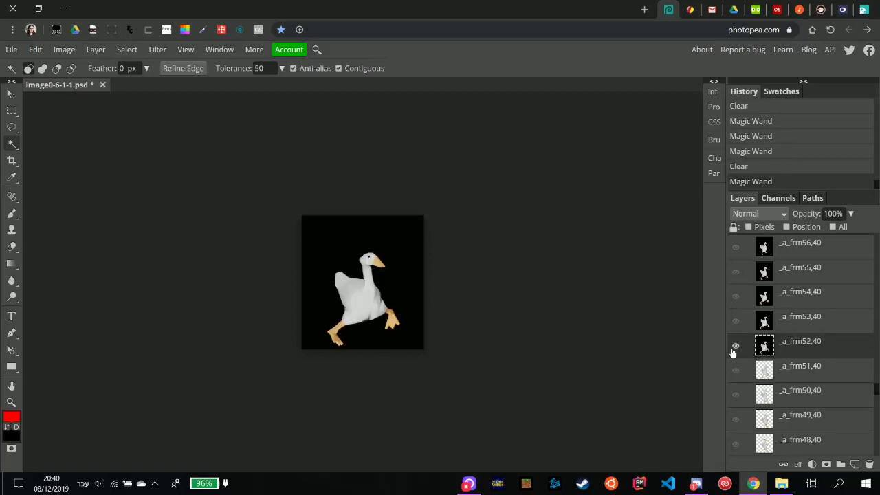
{"action": "left_click", "coordinate": [422, 299]}
{"action": "key", "text": "Delete"}
{"action": "left_click", "coordinate": [552, 298]}
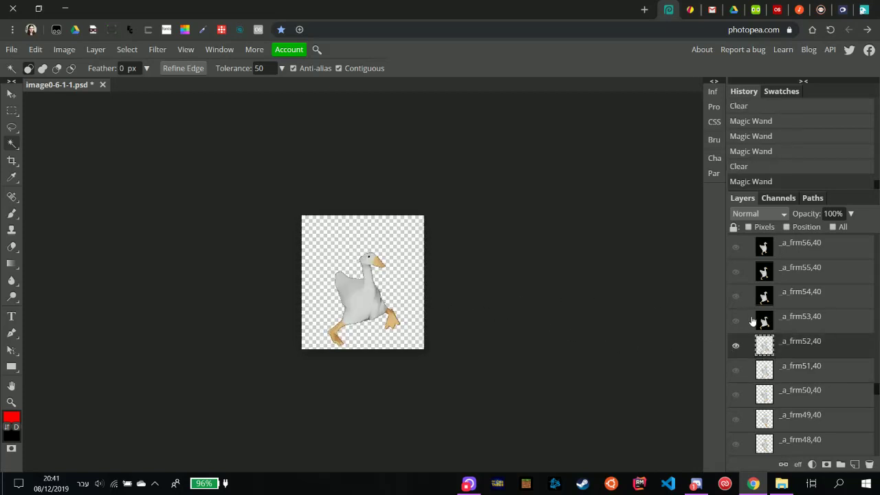
{"action": "left_click", "coordinate": [736, 345]}
Clear frame 53's black background, deselect, and hide the layer.
{"action": "left_click", "coordinate": [799, 321]}
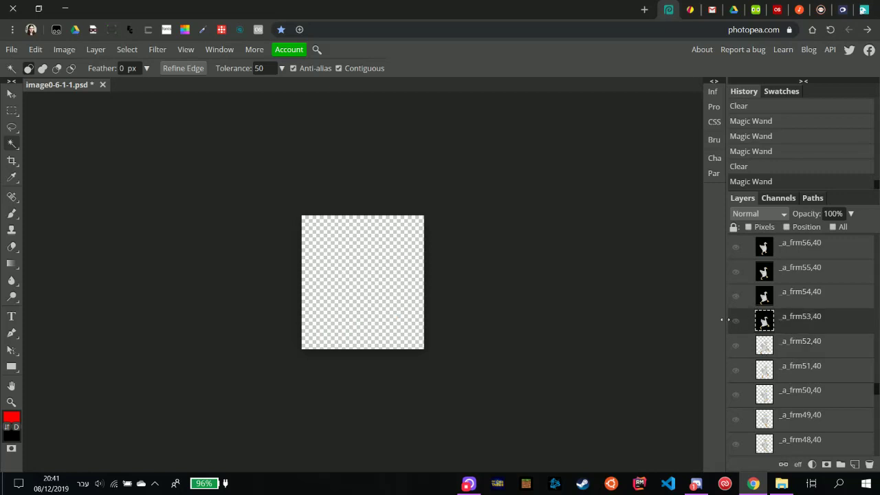
{"action": "left_click", "coordinate": [736, 321]}
{"action": "left_click", "coordinate": [403, 289]}
{"action": "key", "text": "Delete"}
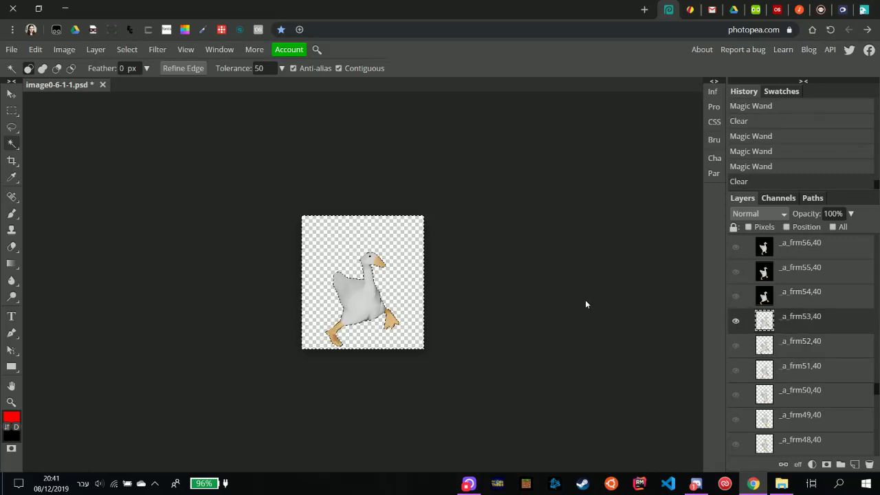
{"action": "left_click", "coordinate": [585, 304]}
{"action": "left_click", "coordinate": [735, 321]}
Clear frame 54's black background, deselect, and hide the layer.
{"action": "left_click", "coordinate": [801, 291]}
{"action": "left_click", "coordinate": [736, 295]}
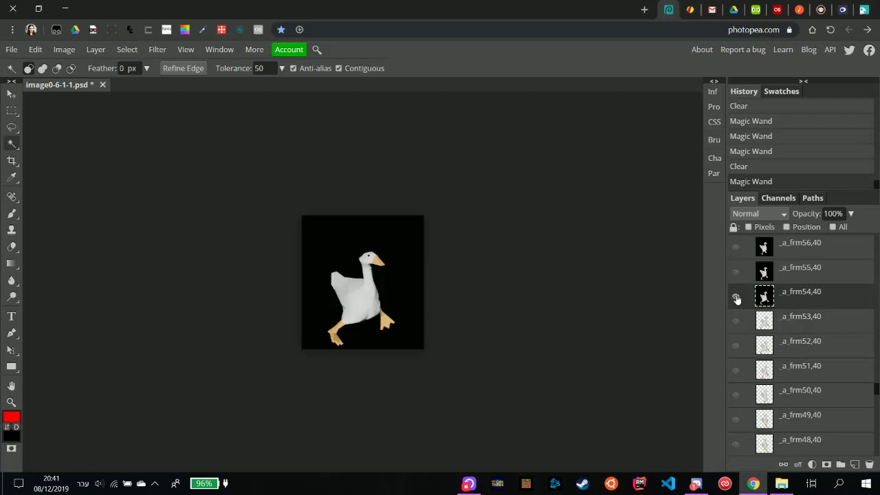
{"action": "left_click", "coordinate": [413, 289]}
{"action": "key", "text": "Delete"}
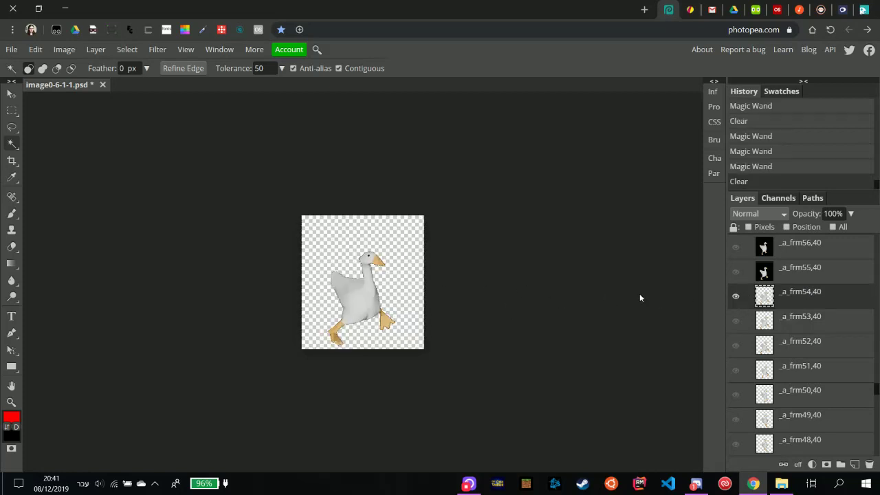
{"action": "left_click", "coordinate": [640, 293]}
{"action": "left_click", "coordinate": [734, 298]}
Clear frame 55's black background, deselect, and hide the layer.
{"action": "left_click", "coordinate": [761, 269]}
{"action": "left_click", "coordinate": [735, 272]}
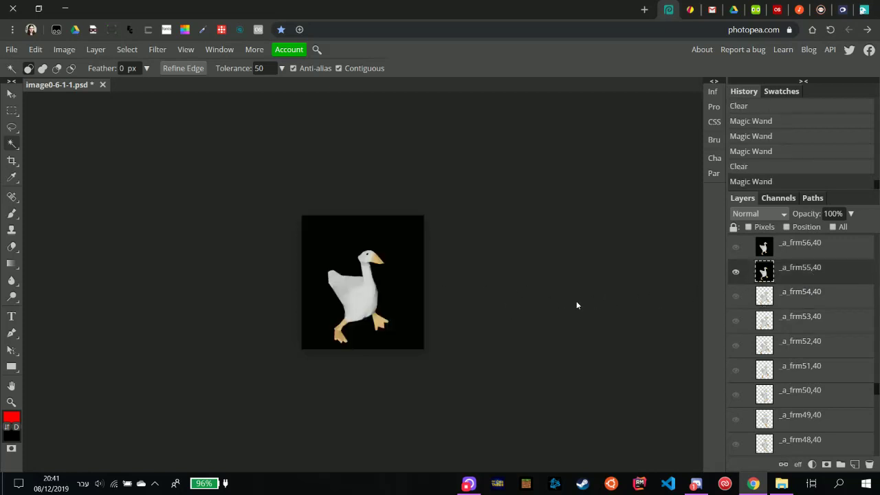
{"action": "left_click", "coordinate": [415, 301]}
{"action": "key", "text": "Delete"}
{"action": "left_click", "coordinate": [553, 308]}
{"action": "left_click", "coordinate": [735, 272]}
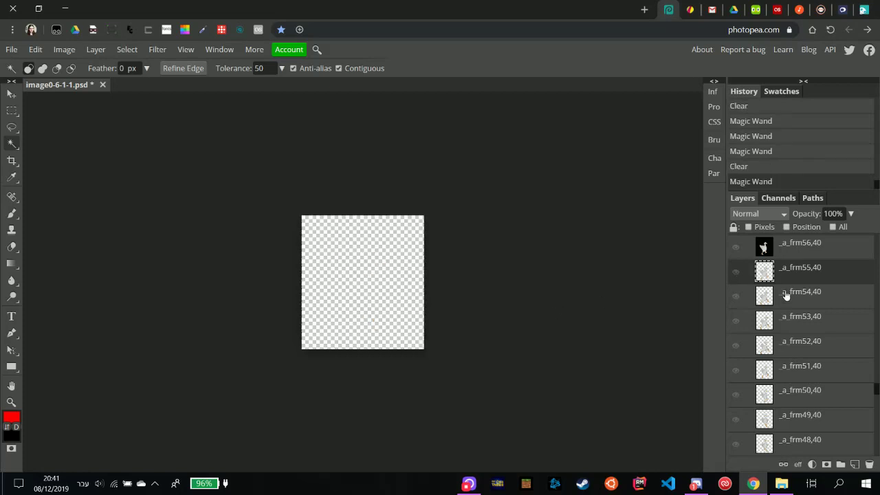
Make the black background of frame layers 56 and 57 transparent, hiding each afterward.
{"action": "scroll", "coordinate": [796, 318], "scroll_direction": "up", "scroll_amount": 2}
{"action": "left_click", "coordinate": [763, 308]}
{"action": "left_click", "coordinate": [735, 304]}
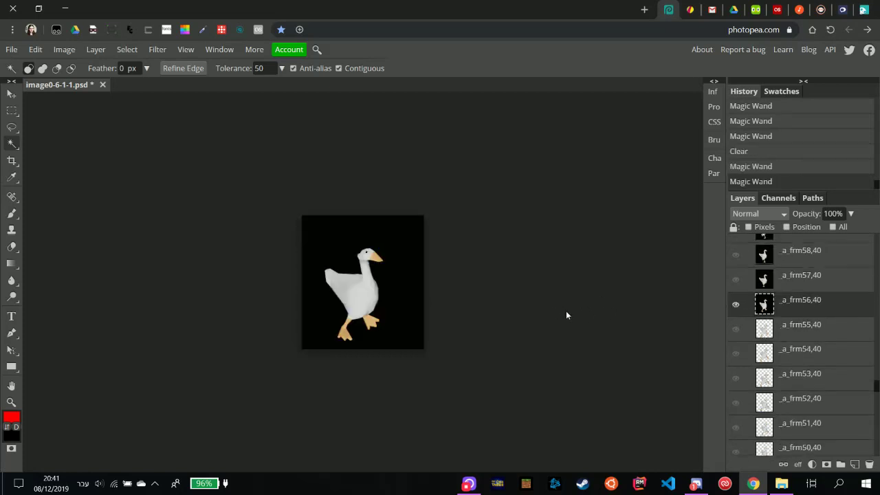
{"action": "left_click", "coordinate": [404, 305]}
{"action": "key", "text": "Delete"}
{"action": "left_click", "coordinate": [549, 285]}
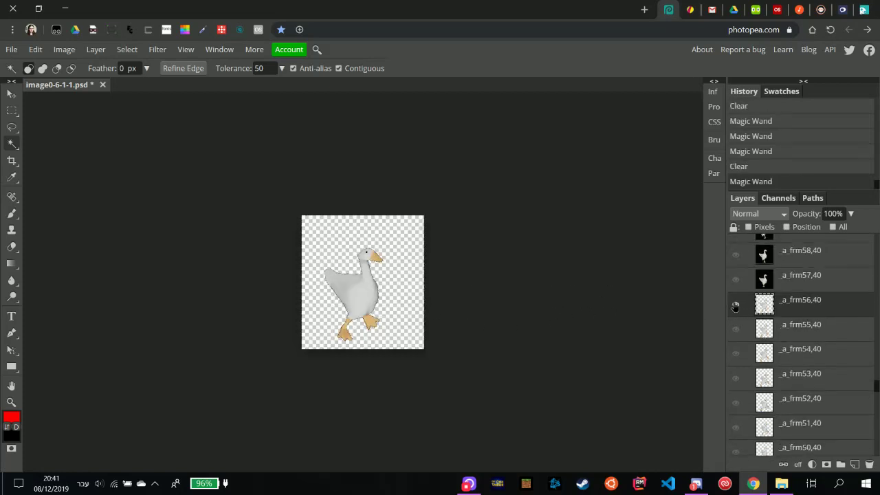
{"action": "left_click", "coordinate": [735, 304]}
{"action": "left_click", "coordinate": [796, 284]}
{"action": "left_click", "coordinate": [735, 280]}
{"action": "left_click", "coordinate": [422, 303]}
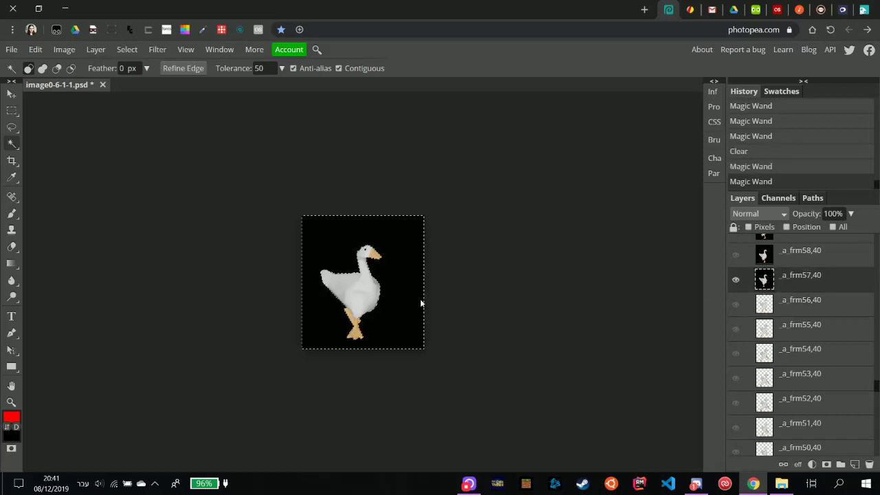
{"action": "key", "text": "Delete"}
{"action": "left_click", "coordinate": [576, 317]}
{"action": "left_click", "coordinate": [735, 280]}
Clear the black background from frame layers 58 and 59, then hide them.
{"action": "scroll", "coordinate": [791, 295], "scroll_direction": "up", "scroll_amount": 2}
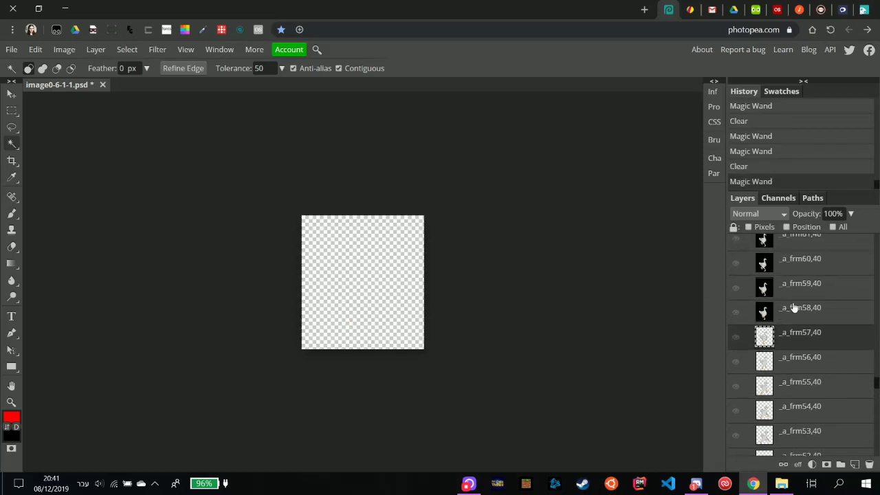
{"action": "left_click", "coordinate": [794, 309]}
{"action": "left_click", "coordinate": [735, 313]}
{"action": "left_click", "coordinate": [448, 301]}
{"action": "key", "text": "Delete"}
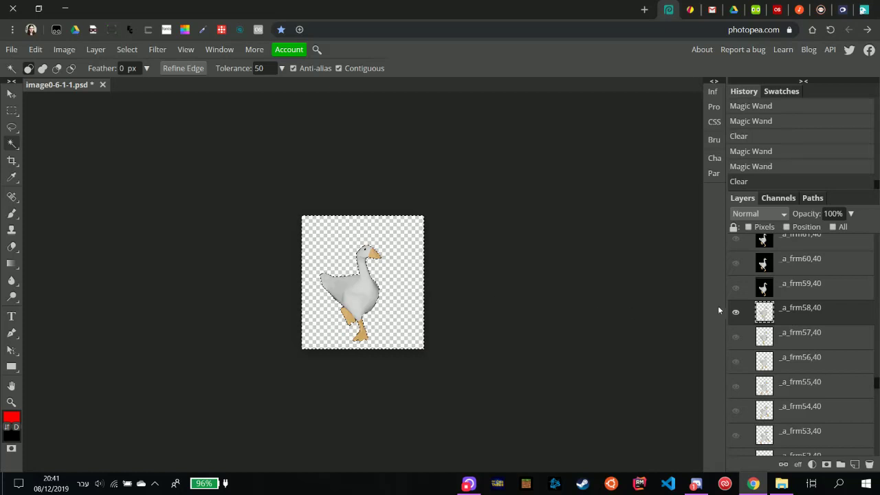
{"action": "left_click", "coordinate": [735, 312]}
{"action": "left_click", "coordinate": [801, 294]}
{"action": "left_click", "coordinate": [735, 289]}
{"action": "left_click", "coordinate": [415, 277]}
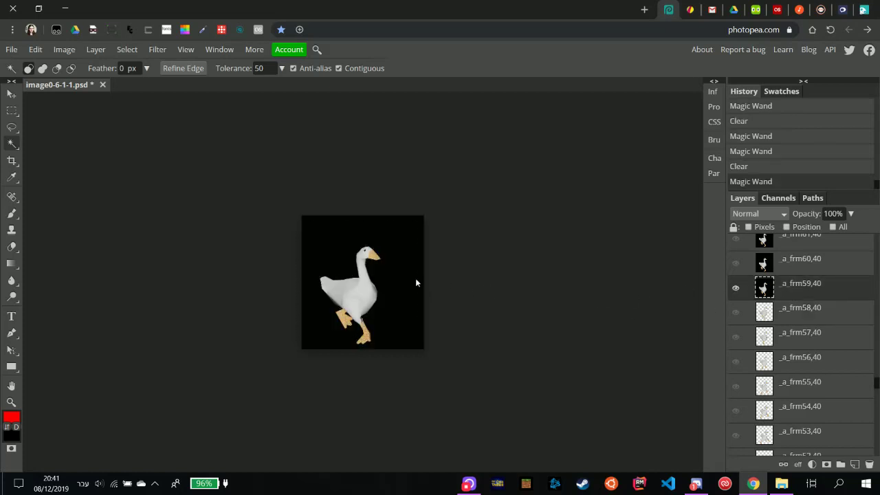
{"action": "key", "text": "Delete"}
{"action": "left_click", "coordinate": [404, 316]}
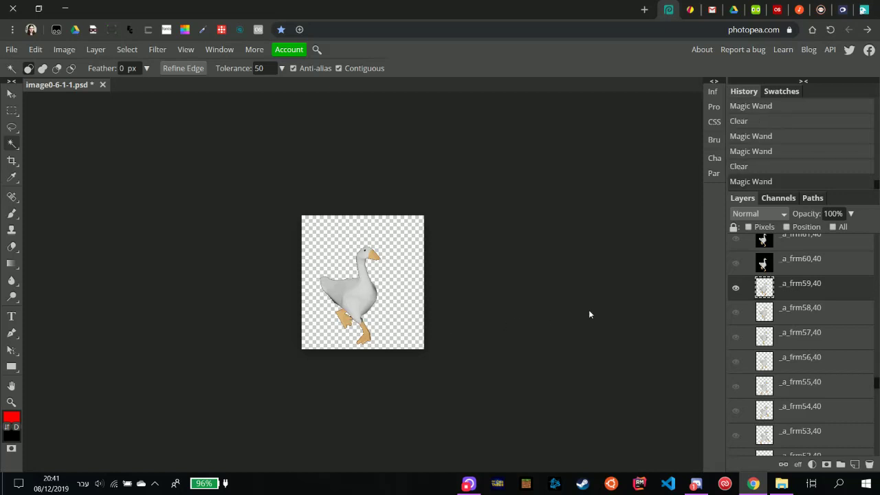
{"action": "left_click", "coordinate": [736, 290]}
Delete the black background on frame layers 60 and 61, hiding each when done.
{"action": "left_click", "coordinate": [765, 263]}
{"action": "left_click", "coordinate": [735, 264]}
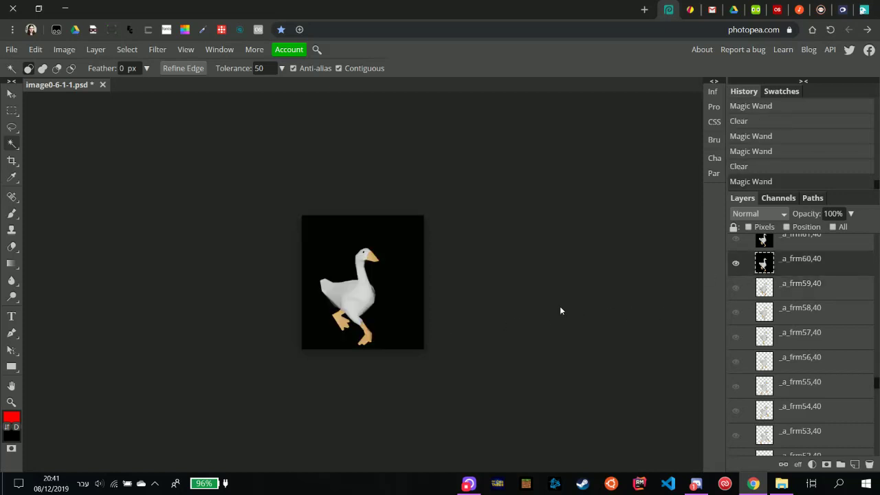
{"action": "left_click", "coordinate": [411, 313]}
{"action": "key", "text": "Delete"}
{"action": "left_click", "coordinate": [646, 278]}
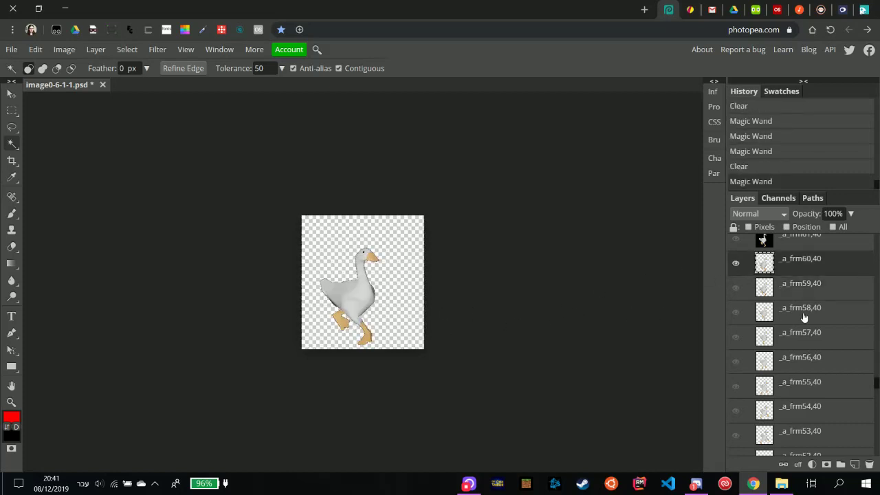
{"action": "scroll", "coordinate": [804, 317], "scroll_direction": "up", "scroll_amount": 3}
{"action": "left_click", "coordinate": [736, 377]}
{"action": "left_click", "coordinate": [767, 356]}
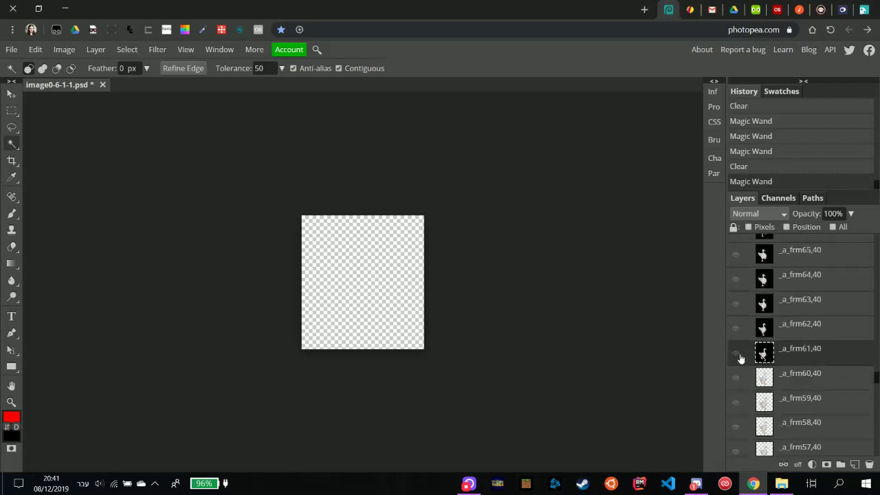
{"action": "left_click", "coordinate": [736, 353]}
{"action": "left_click", "coordinate": [402, 299]}
{"action": "key", "text": "Delete"}
{"action": "left_click", "coordinate": [431, 303]}
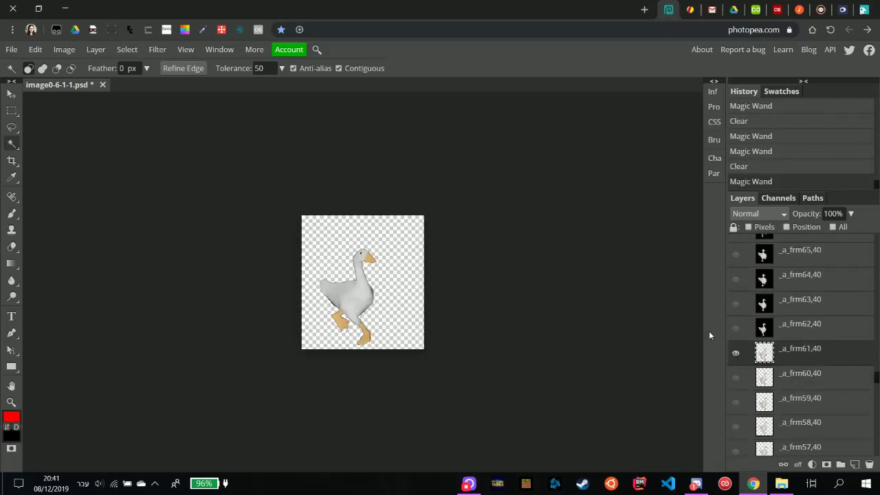
{"action": "left_click", "coordinate": [736, 354]}
Remove the black background from frame layers 62 and 63 and hide them.
{"action": "left_click", "coordinate": [763, 328]}
{"action": "left_click", "coordinate": [736, 328]}
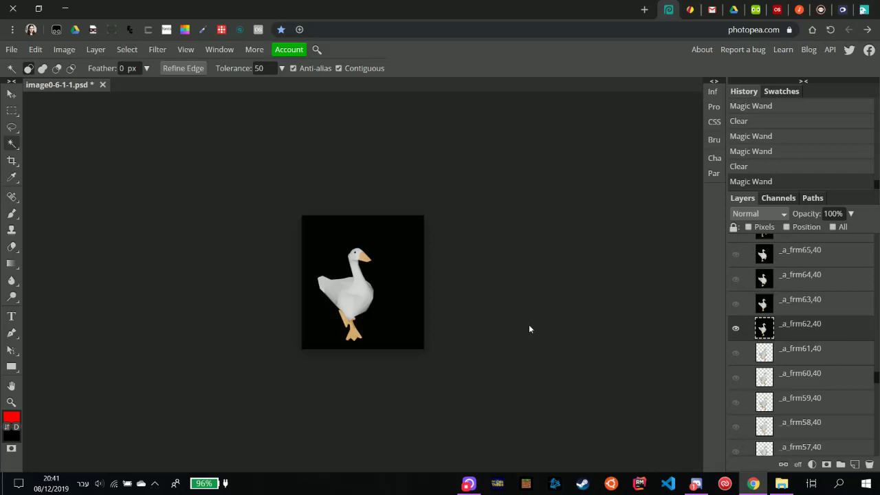
{"action": "left_click", "coordinate": [406, 303]}
{"action": "left_click", "coordinate": [406, 302]}
{"action": "key", "text": "Delete"}
{"action": "left_click", "coordinate": [736, 328]}
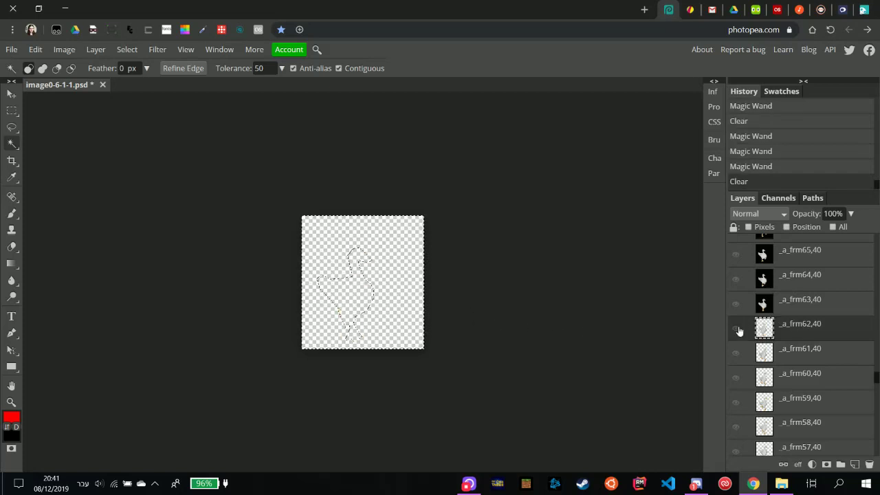
{"action": "left_click", "coordinate": [779, 304]}
{"action": "left_click", "coordinate": [735, 305]}
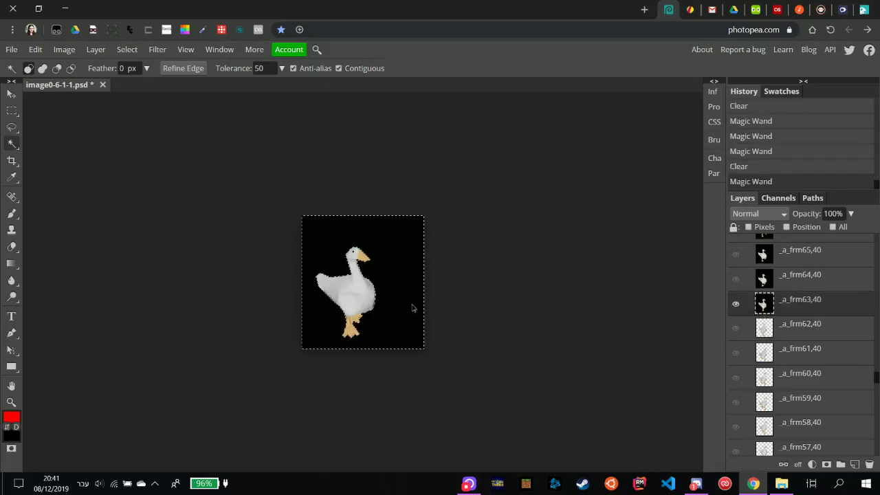
{"action": "left_click", "coordinate": [412, 309]}
{"action": "key", "text": "Delete"}
{"action": "left_click", "coordinate": [735, 305]}
Clear frame layers 64 and 65 of their black backgrounds, then hide them.
{"action": "left_click", "coordinate": [780, 280]}
{"action": "left_click", "coordinate": [736, 280]}
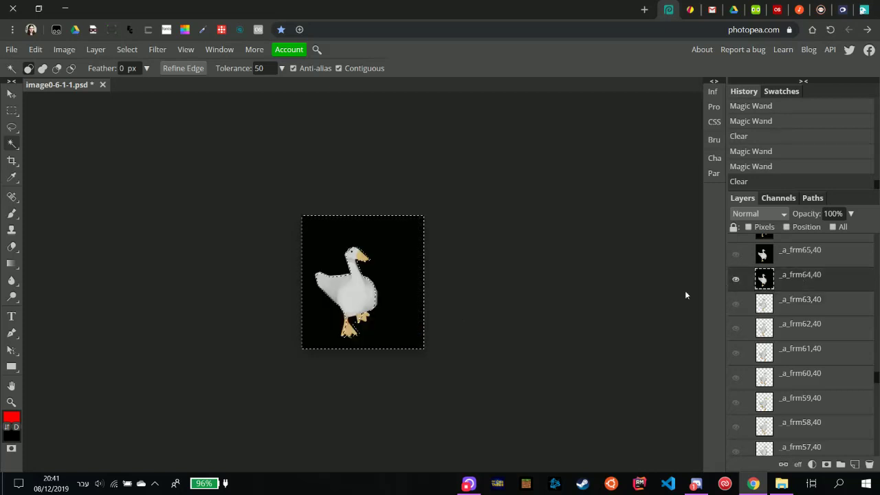
{"action": "left_click", "coordinate": [422, 304]}
{"action": "key", "text": "Delete"}
{"action": "left_click", "coordinate": [735, 278]}
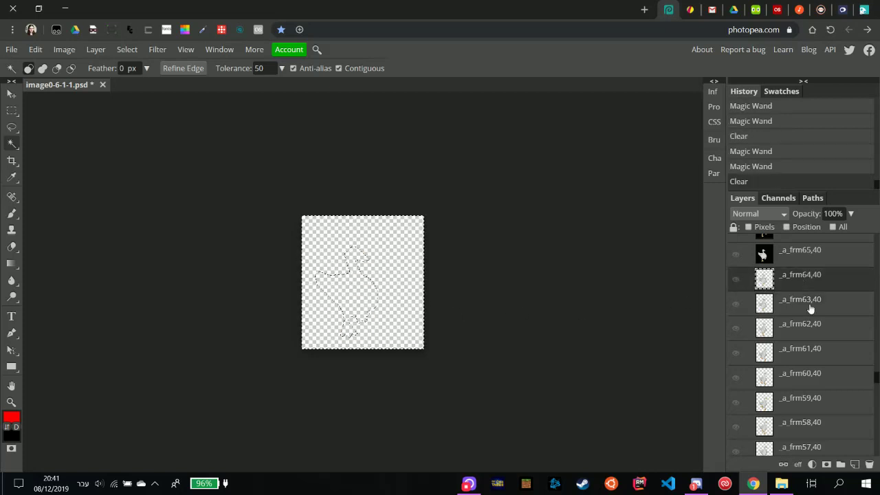
{"action": "scroll", "coordinate": [810, 309], "scroll_direction": "up", "scroll_amount": 5}
{"action": "left_click", "coordinate": [780, 368]}
{"action": "left_click", "coordinate": [736, 370]}
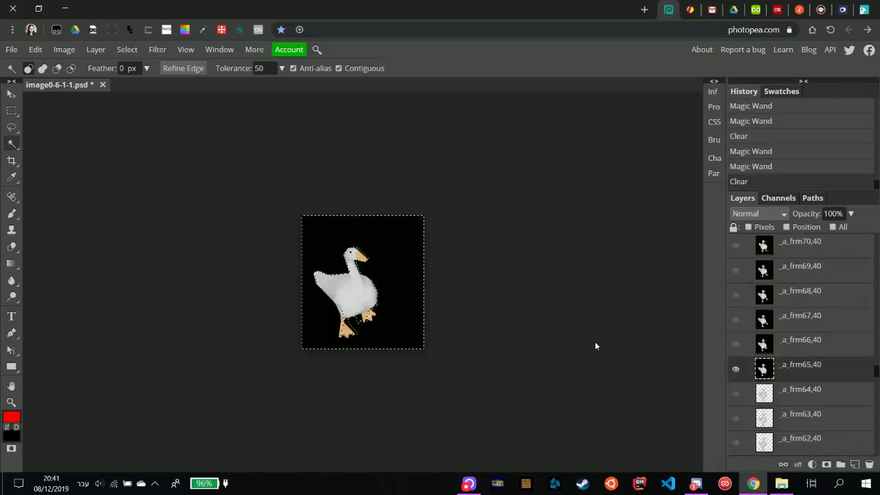
{"action": "left_click", "coordinate": [408, 290]}
{"action": "key", "text": "Delete"}
{"action": "left_click", "coordinate": [735, 370]}
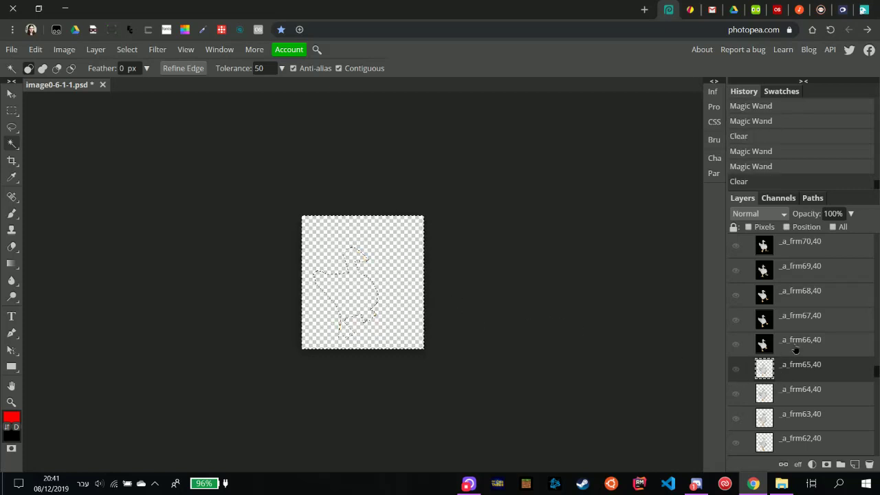
Make frame layers 66 and 67 transparent where black, hiding each afterward.
{"action": "left_click", "coordinate": [780, 343]}
{"action": "left_click", "coordinate": [735, 345]}
{"action": "left_click", "coordinate": [439, 306]}
{"action": "left_click", "coordinate": [407, 295]}
{"action": "key", "text": "Delete"}
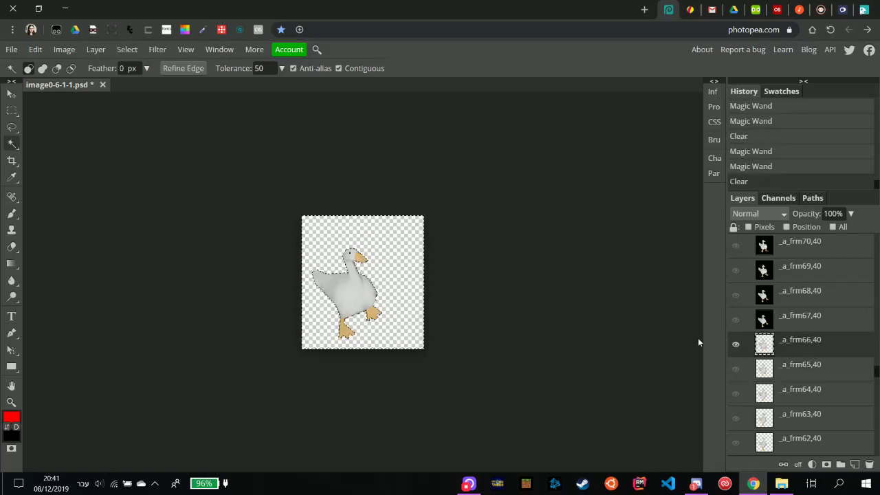
{"action": "left_click", "coordinate": [735, 345]}
{"action": "left_click", "coordinate": [802, 317]}
{"action": "left_click", "coordinate": [737, 321]}
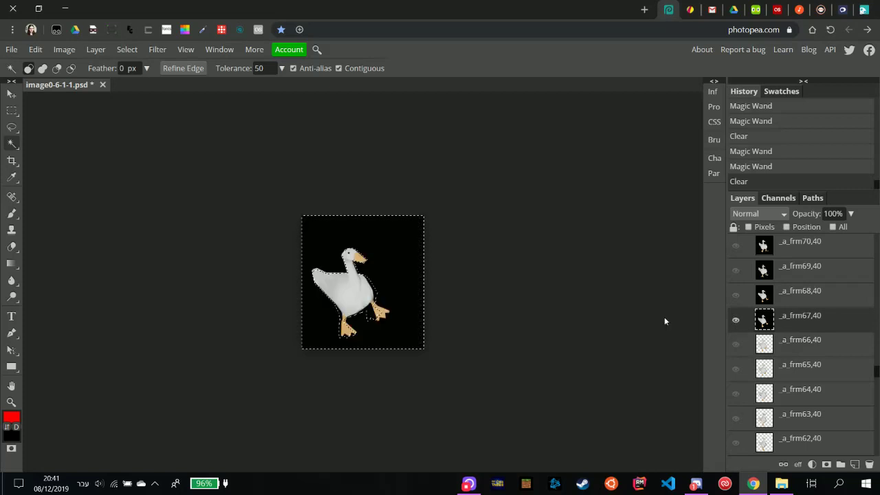
{"action": "left_click", "coordinate": [447, 293]}
{"action": "left_click", "coordinate": [411, 281]}
{"action": "key", "text": "Delete"}
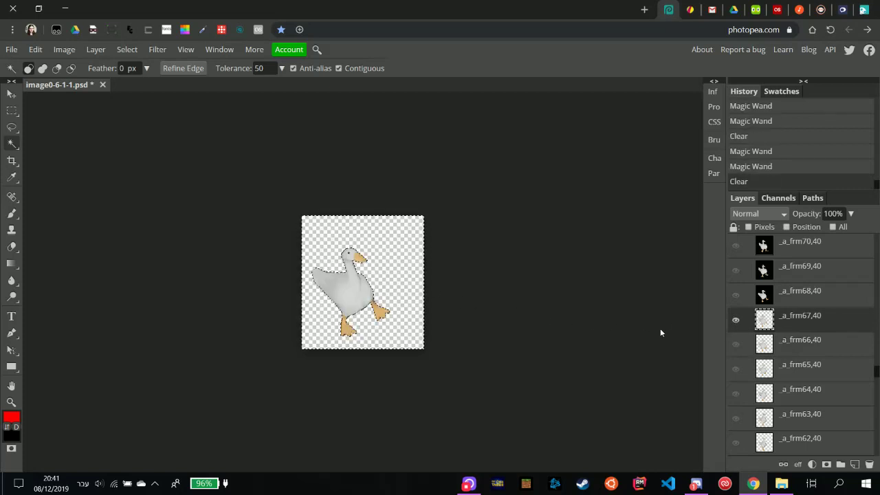
{"action": "left_click", "coordinate": [737, 321]}
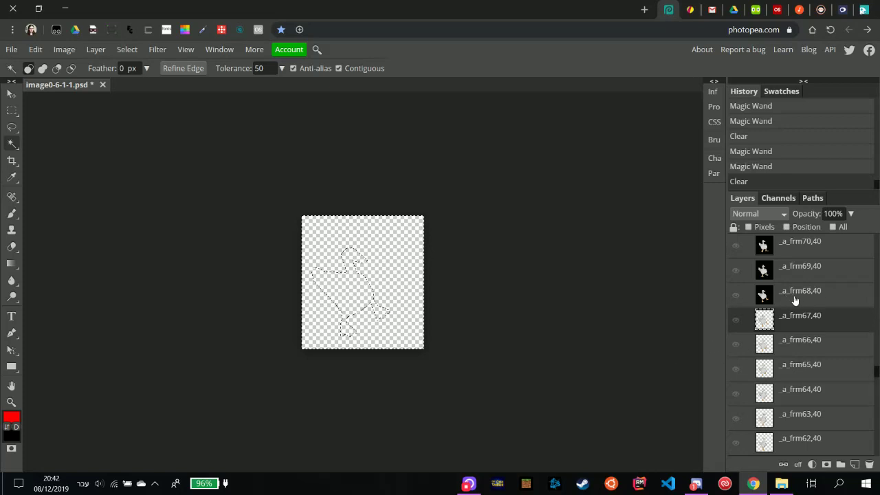
Clear the black background of frame _a_frm68,40 to transparency, then hide the layer.
{"action": "left_click", "coordinate": [770, 298]}
{"action": "left_click", "coordinate": [736, 295]}
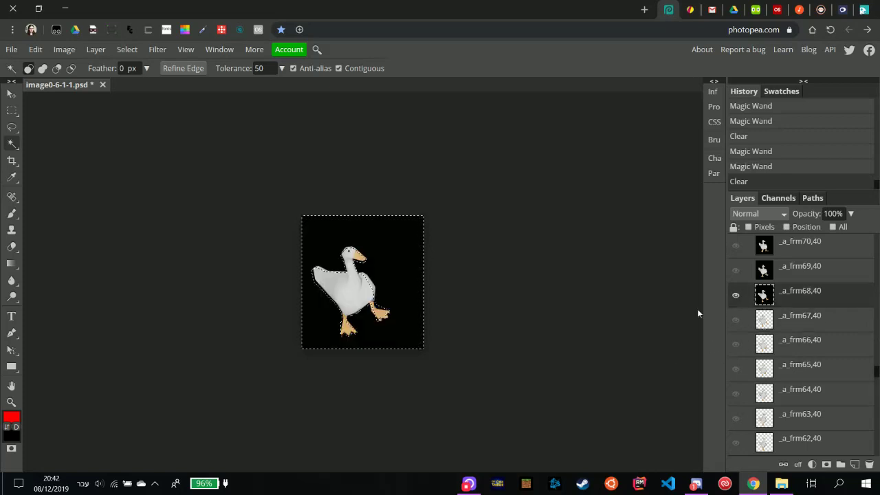
{"action": "left_click", "coordinate": [590, 332]}
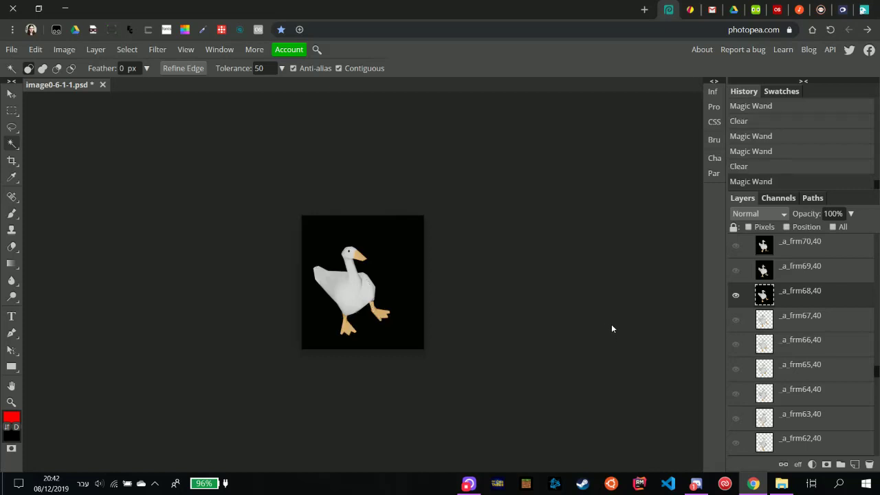
{"action": "left_click", "coordinate": [523, 299]}
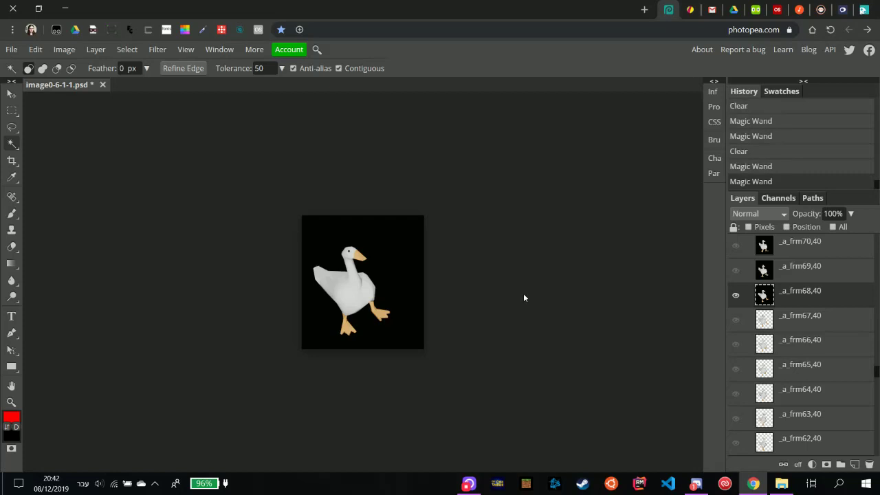
{"action": "left_click", "coordinate": [424, 276]}
{"action": "left_click", "coordinate": [420, 275]}
{"action": "key", "text": "Delete"}
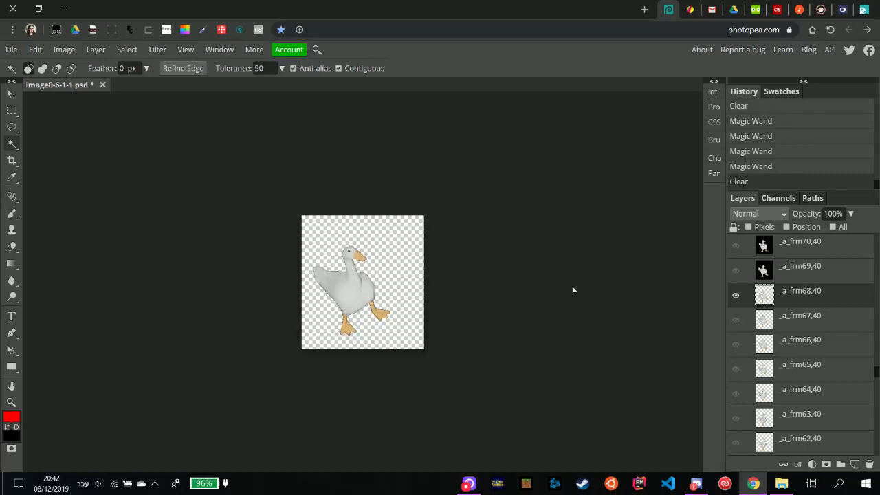
{"action": "left_click", "coordinate": [572, 291]}
{"action": "left_click", "coordinate": [736, 297]}
Clear the black background of frame _a_frm69,40 to transparency, then hide the layer.
{"action": "left_click", "coordinate": [789, 274]}
{"action": "left_click", "coordinate": [736, 272]}
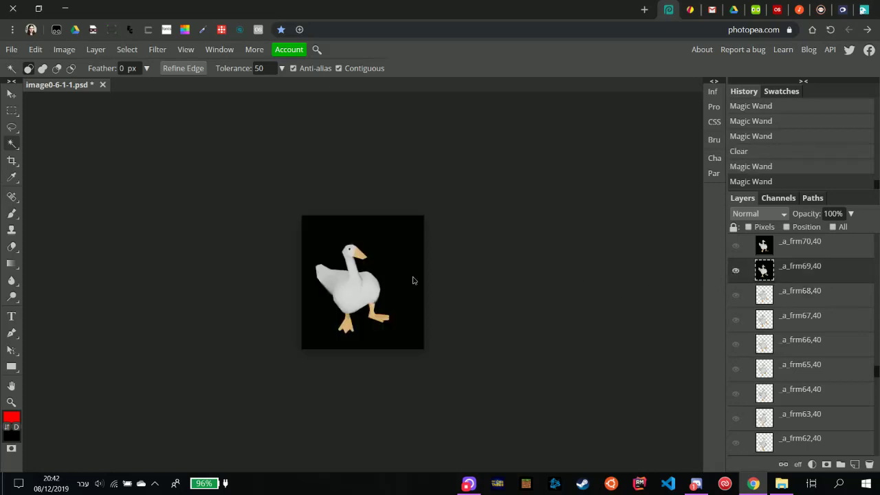
{"action": "left_click", "coordinate": [414, 280]}
{"action": "key", "text": "Delete"}
{"action": "left_click", "coordinate": [645, 302]}
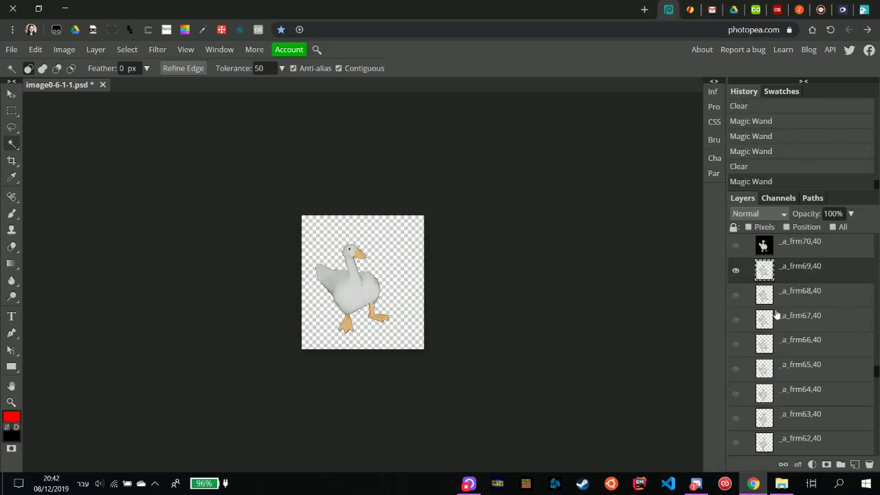
{"action": "scroll", "coordinate": [784, 309], "scroll_direction": "up", "scroll_amount": 2}
{"action": "left_click", "coordinate": [736, 328]}
Make frame _a_frm70,40's black background transparent and hide the layer again.
{"action": "left_click", "coordinate": [764, 303]}
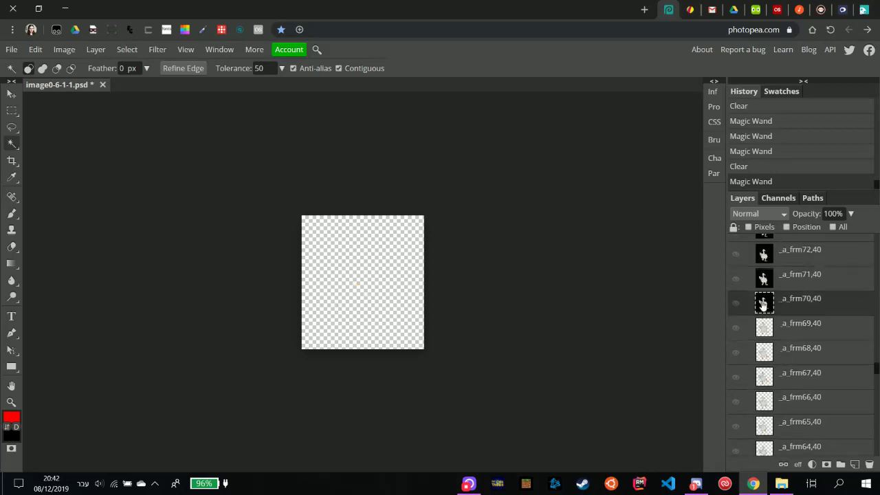
{"action": "left_click", "coordinate": [735, 303]}
{"action": "left_click", "coordinate": [404, 284]}
{"action": "key", "text": "Delete"}
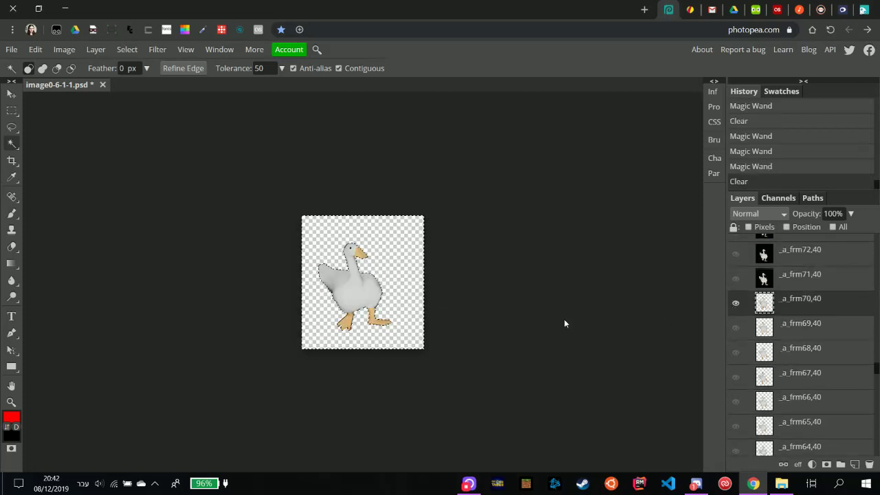
{"action": "left_click", "coordinate": [736, 304]}
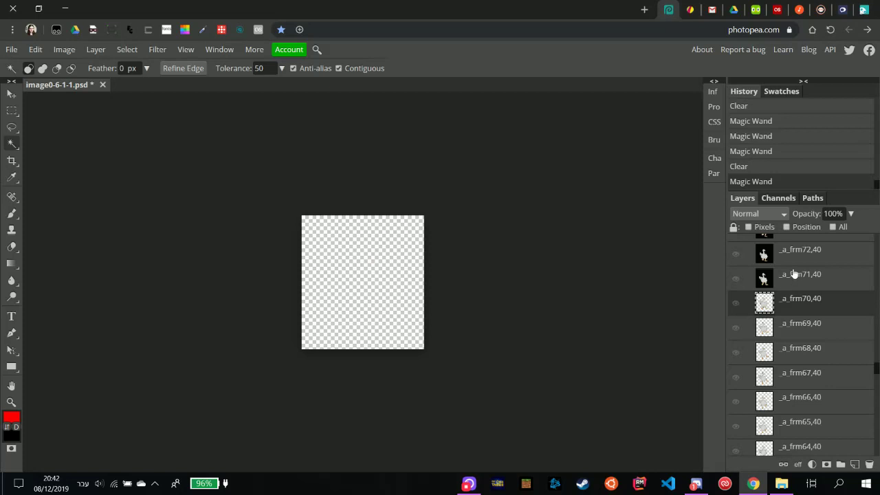
Make frame _a_frm71,40's black background transparent and hide the layer again.
{"action": "left_click", "coordinate": [817, 277]}
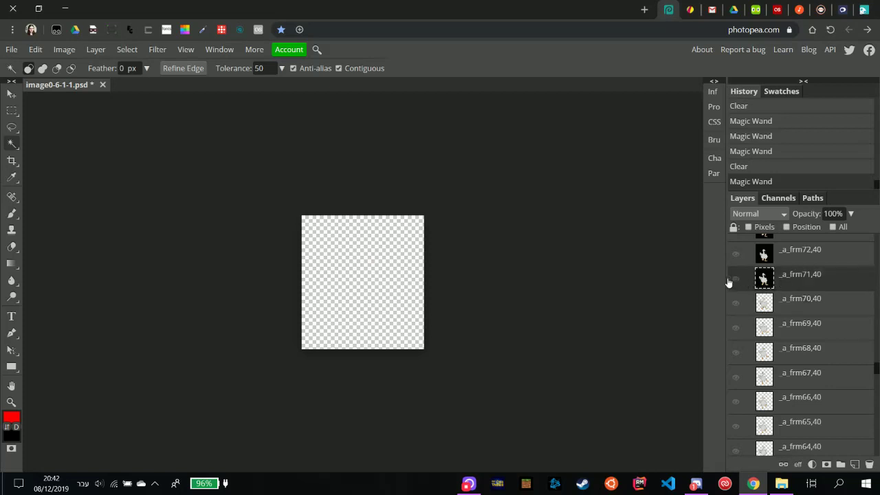
{"action": "left_click", "coordinate": [736, 278]}
{"action": "left_click", "coordinate": [409, 285]}
{"action": "key", "text": "Delete"}
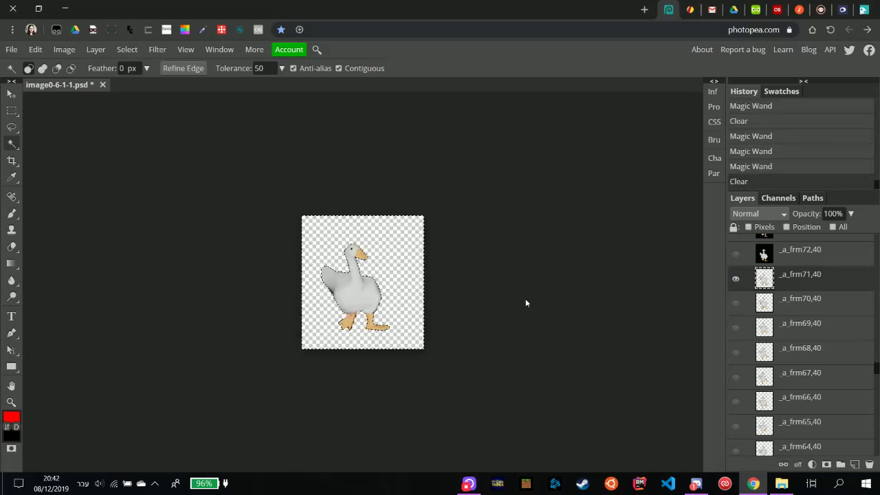
{"action": "left_click", "coordinate": [736, 278]}
Remove the black background from frame _a_frm72,40, deselect, and hide the layer.
{"action": "left_click", "coordinate": [763, 252]}
{"action": "scroll", "coordinate": [764, 310], "scroll_direction": "up", "scroll_amount": 3}
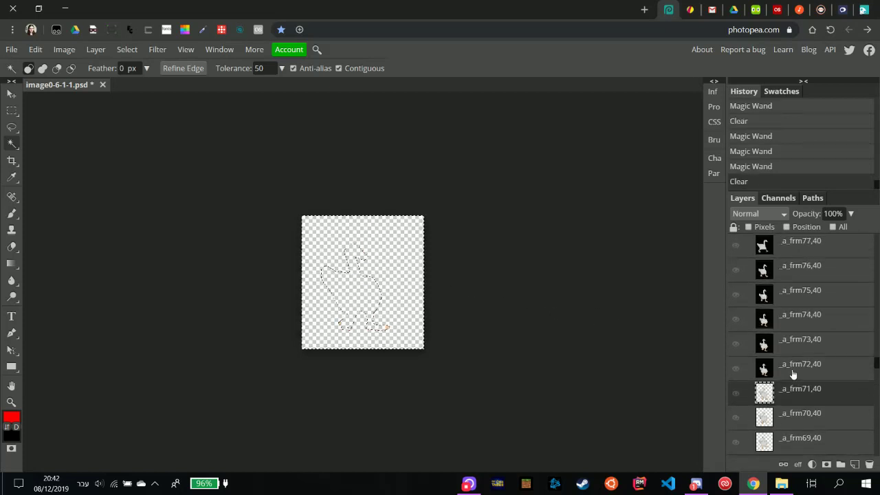
{"action": "left_click", "coordinate": [735, 369]}
{"action": "left_click", "coordinate": [409, 280]}
{"action": "left_click", "coordinate": [409, 279]}
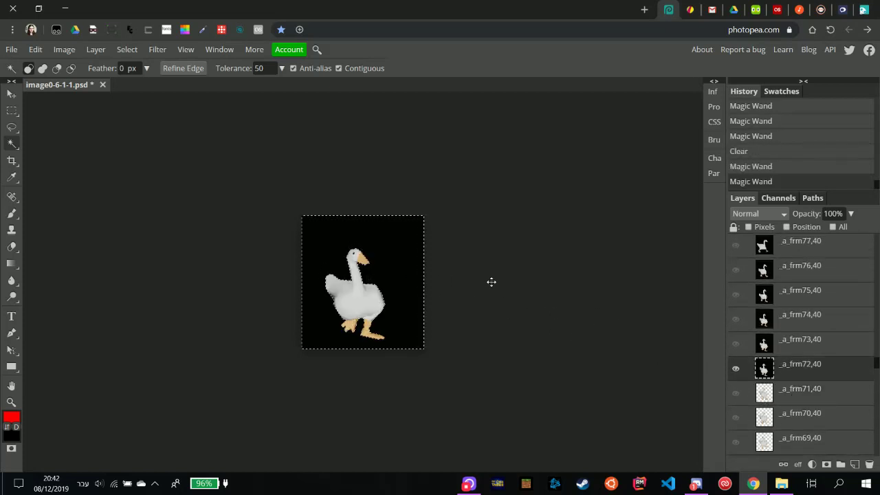
{"action": "key", "text": "Delete"}
{"action": "left_click", "coordinate": [585, 308]}
{"action": "left_click", "coordinate": [736, 371]}
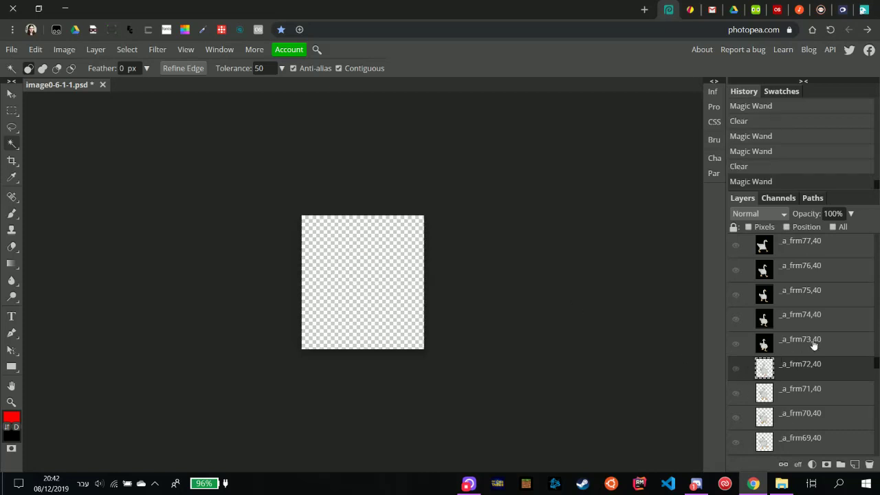
Remove the black background from frame _a_frm73,40 and hide the layer.
{"action": "left_click", "coordinate": [763, 342]}
{"action": "left_click", "coordinate": [736, 344]}
{"action": "left_click", "coordinate": [411, 289]}
{"action": "key", "text": "Delete"}
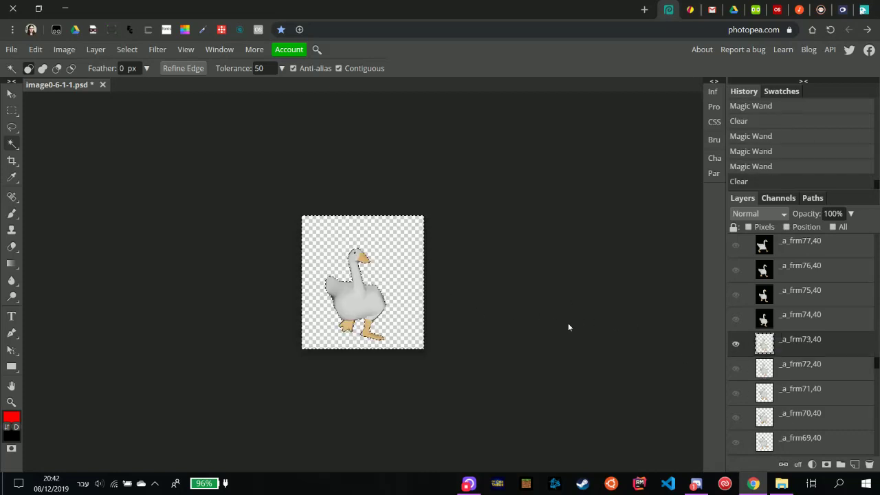
{"action": "left_click", "coordinate": [736, 343]}
Delete the black background of frame _a_frm74,40 and hide it afterward.
{"action": "left_click", "coordinate": [735, 319]}
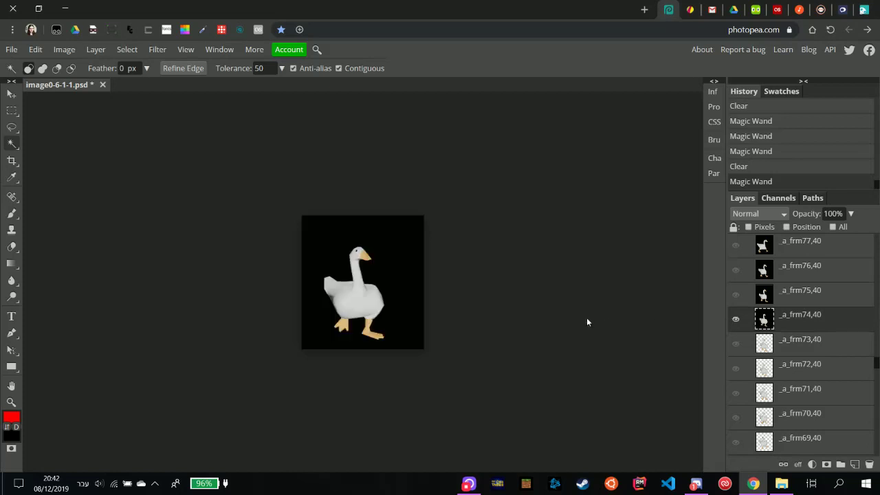
{"action": "left_click", "coordinate": [410, 290]}
{"action": "key", "text": "Delete"}
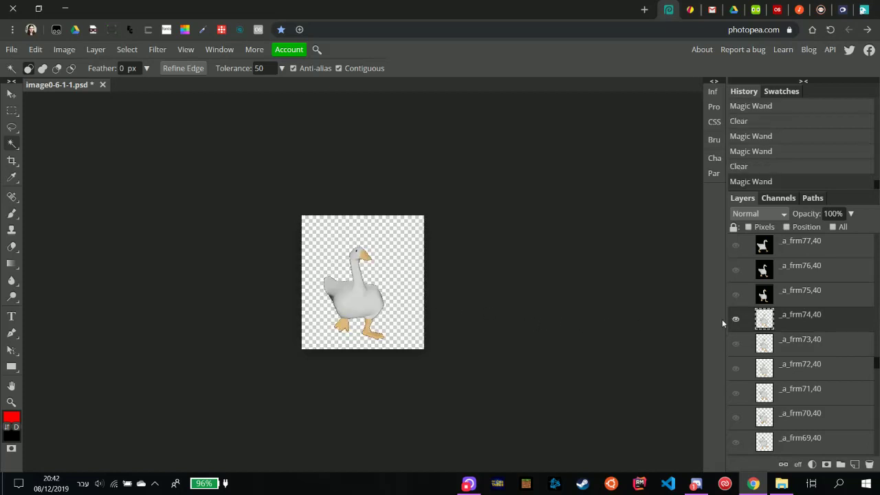
{"action": "left_click", "coordinate": [735, 321]}
Delete the black background of frame _a_frm75,40 and hide it afterward.
{"action": "left_click", "coordinate": [780, 299]}
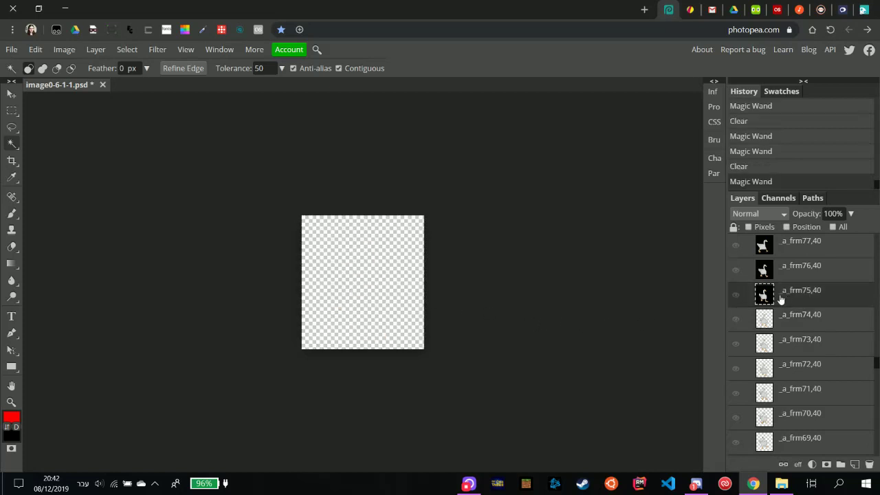
{"action": "left_click", "coordinate": [736, 297]}
{"action": "left_click", "coordinate": [410, 282]}
{"action": "key", "text": "Delete"}
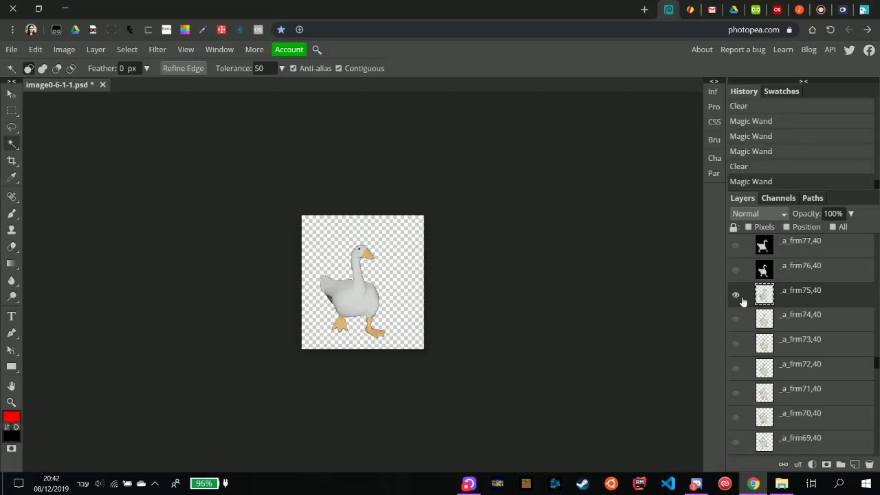
{"action": "left_click", "coordinate": [735, 296]}
Show frame _a_frm76,40 and delete its black background to transparency.
{"action": "left_click", "coordinate": [747, 273]}
{"action": "left_click", "coordinate": [735, 270]}
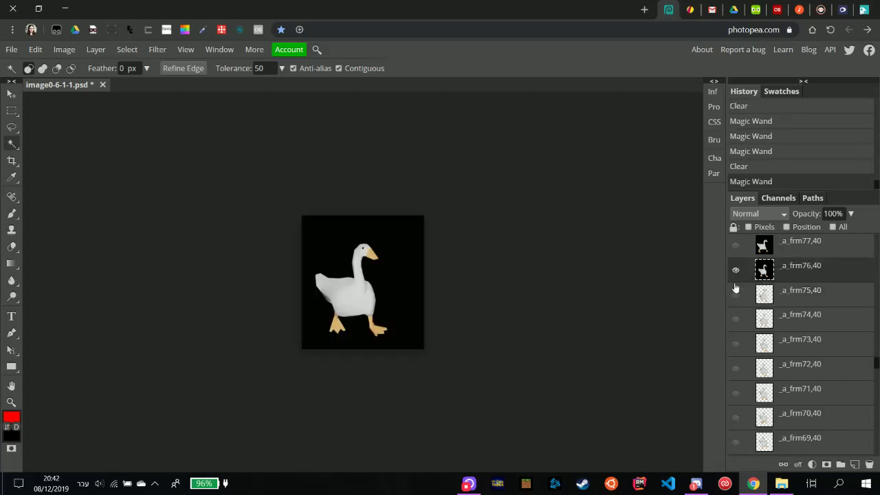
{"action": "left_click", "coordinate": [407, 294]}
{"action": "key", "text": "Delete"}
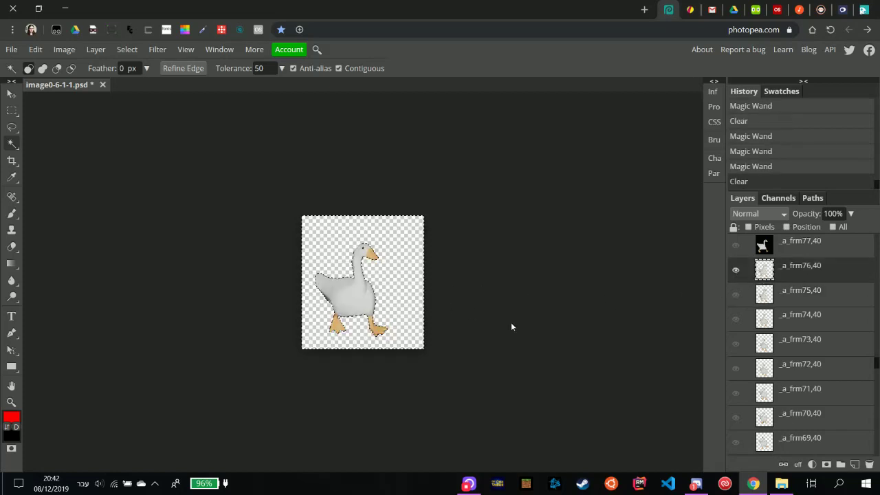
{"action": "scroll", "coordinate": [791, 351], "scroll_direction": "up", "scroll_amount": 5}
Clear the black background of layer _a_frm77,40 to transparency, then hide it.
{"action": "left_click", "coordinate": [736, 386]}
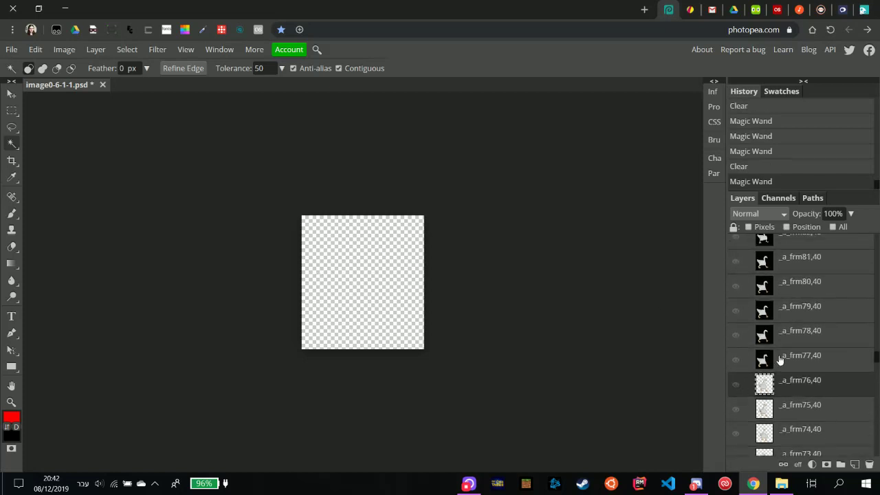
{"action": "left_click", "coordinate": [778, 361]}
{"action": "left_click", "coordinate": [735, 361]}
{"action": "left_click", "coordinate": [524, 358]}
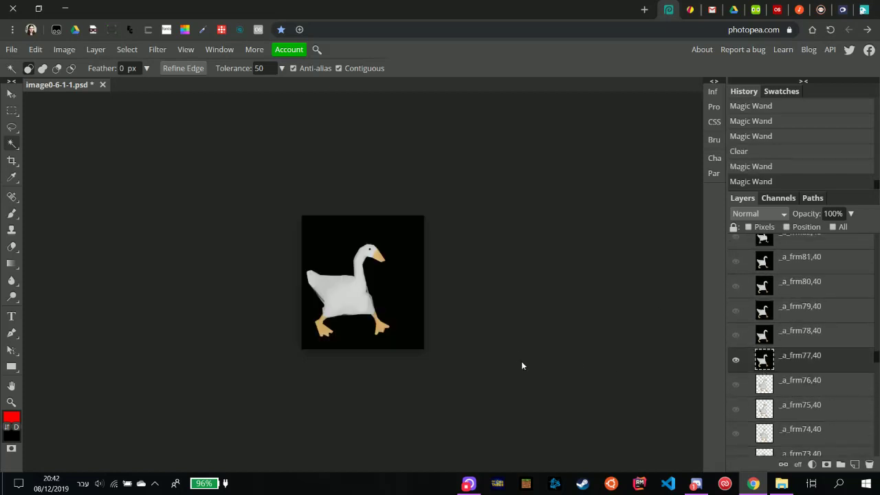
{"action": "left_click", "coordinate": [399, 297]}
{"action": "key", "text": "Delete"}
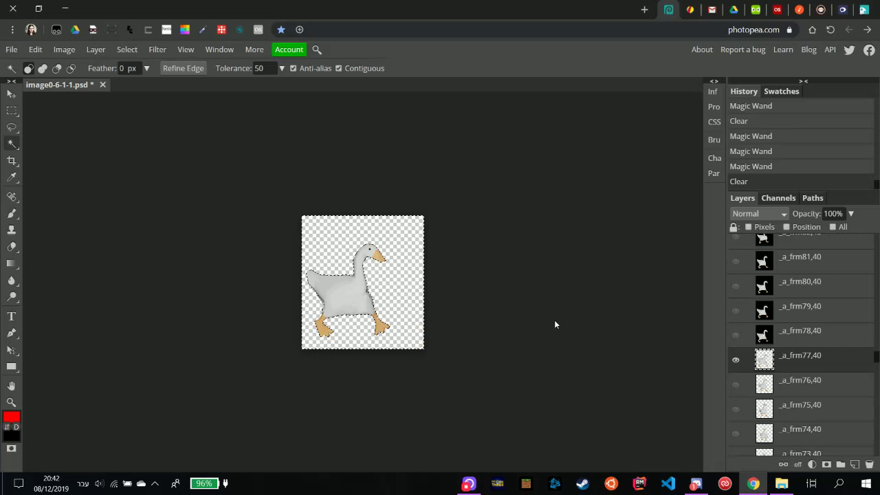
{"action": "left_click", "coordinate": [555, 324]}
{"action": "left_click", "coordinate": [735, 361]}
Clear the black background of layer _a_frm78,40 to transparency, then hide it.
{"action": "left_click", "coordinate": [752, 338]}
{"action": "left_click", "coordinate": [735, 337]}
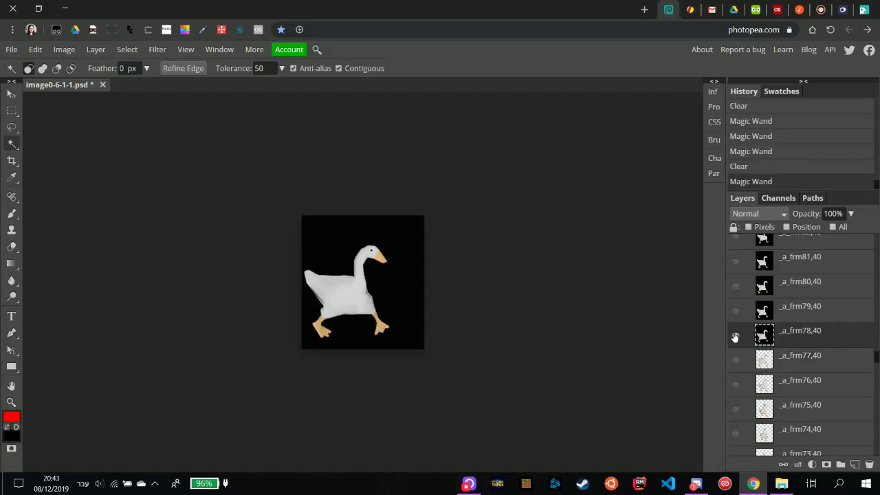
{"action": "left_click", "coordinate": [409, 294]}
{"action": "key", "text": "Delete"}
{"action": "left_click", "coordinate": [542, 318]}
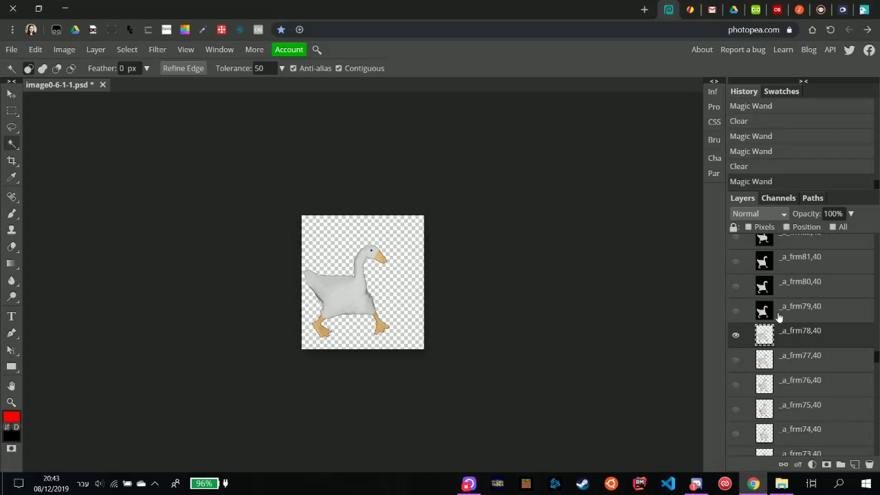
{"action": "left_click", "coordinate": [736, 337]}
Clear all black background areas of layer _a_frm79,40, then hide it.
{"action": "left_click", "coordinate": [749, 313]}
{"action": "left_click", "coordinate": [736, 310]}
{"action": "left_click", "coordinate": [424, 339]}
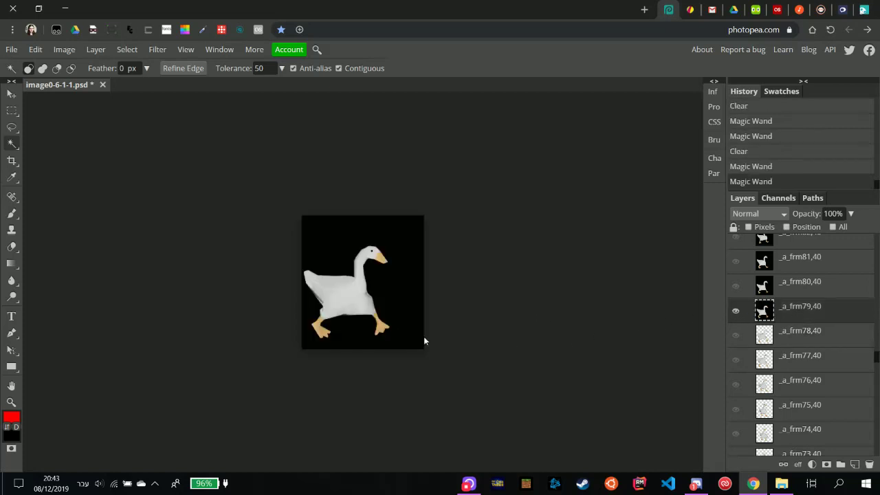
{"action": "left_click", "coordinate": [401, 314]}
{"action": "key", "text": "Delete"}
{"action": "left_click", "coordinate": [608, 306]}
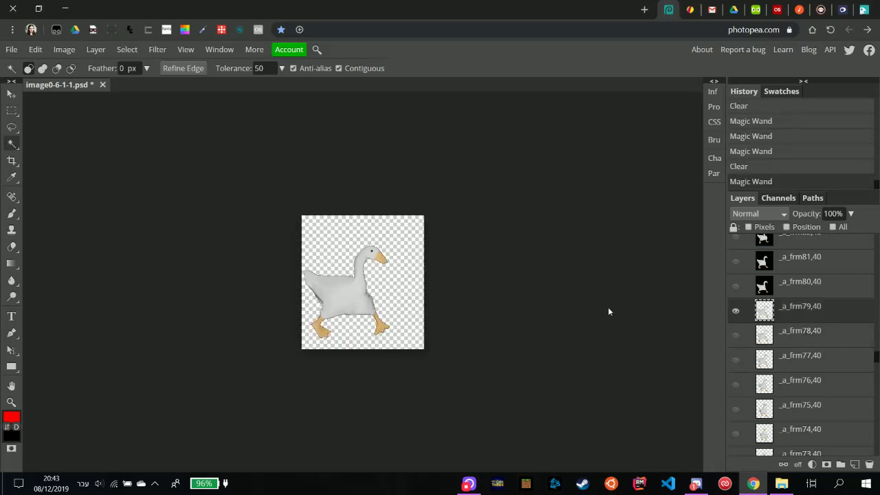
{"action": "left_click", "coordinate": [736, 314]}
Clear the black background of layer _a_frm80,40 to transparency, then hide it.
{"action": "left_click", "coordinate": [762, 281]}
{"action": "left_click", "coordinate": [736, 286]}
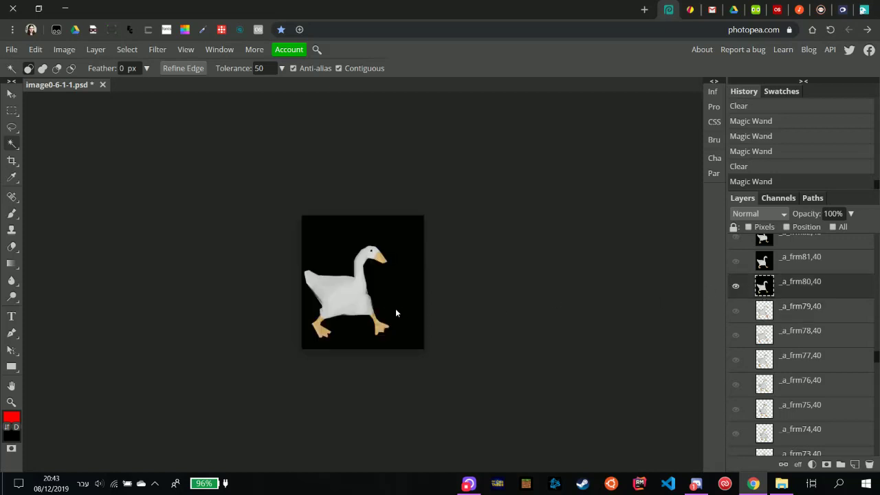
{"action": "left_click", "coordinate": [396, 313]}
{"action": "key", "text": "Delete"}
{"action": "left_click", "coordinate": [537, 319]}
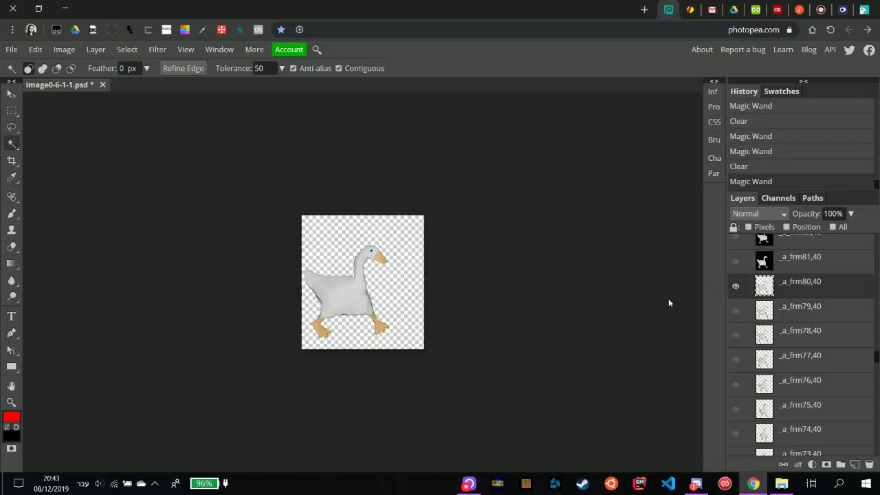
{"action": "left_click", "coordinate": [735, 286]}
Clear the black background of layer _a_frm81,40 to transparency, then hide it.
{"action": "left_click", "coordinate": [761, 260]}
{"action": "left_click", "coordinate": [735, 261]}
{"action": "left_click", "coordinate": [435, 303]}
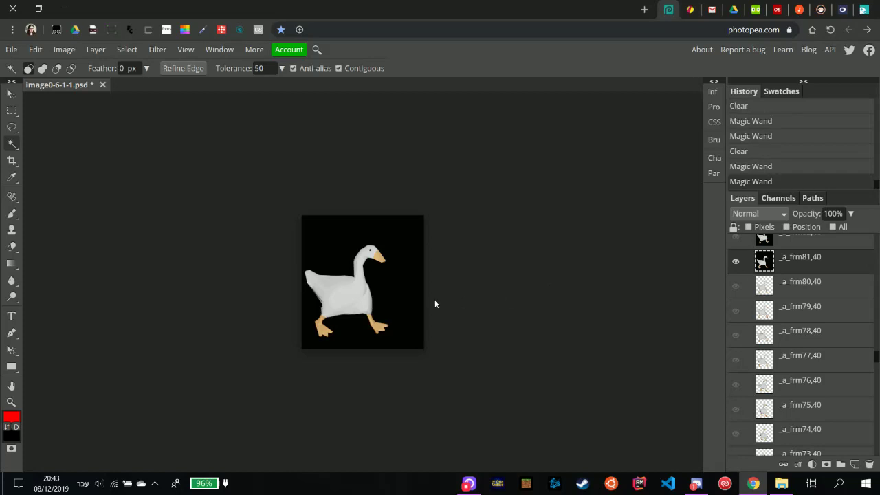
{"action": "key", "text": "Delete"}
{"action": "left_click", "coordinate": [537, 317]}
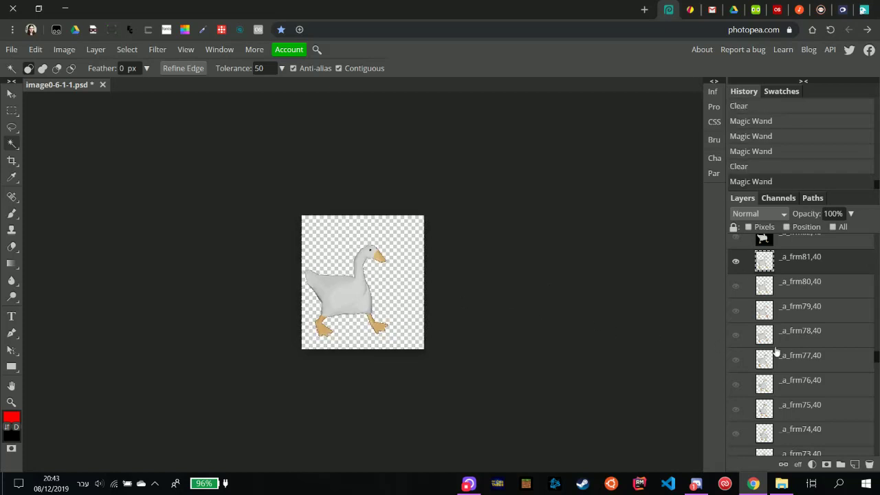
{"action": "scroll", "coordinate": [776, 352], "scroll_direction": "up", "scroll_amount": 4}
{"action": "left_click", "coordinate": [736, 375]}
Clear the black background of layer _a_frm82,40 to transparency, then hide it.
{"action": "left_click", "coordinate": [763, 351]}
{"action": "left_click", "coordinate": [736, 351]}
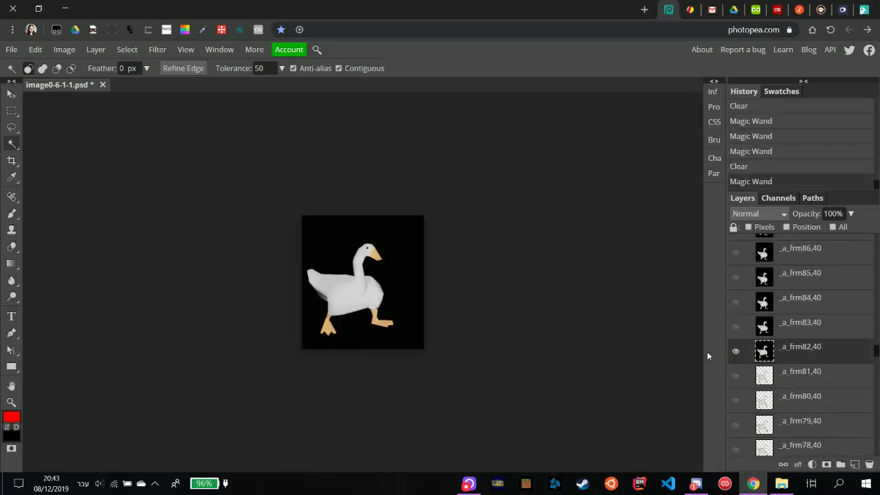
{"action": "left_click", "coordinate": [437, 296]}
{"action": "key", "text": "Delete"}
{"action": "left_click", "coordinate": [526, 297]}
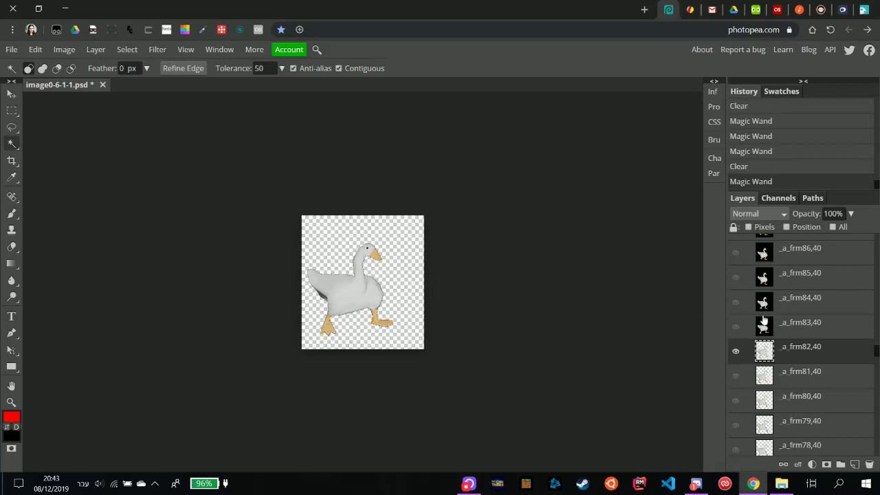
{"action": "left_click", "coordinate": [735, 354]}
Clear the black background of layer _a_frm83,40 to transparency, then hide it.
{"action": "left_click", "coordinate": [742, 330]}
{"action": "left_click", "coordinate": [736, 327]}
{"action": "left_click", "coordinate": [410, 296]}
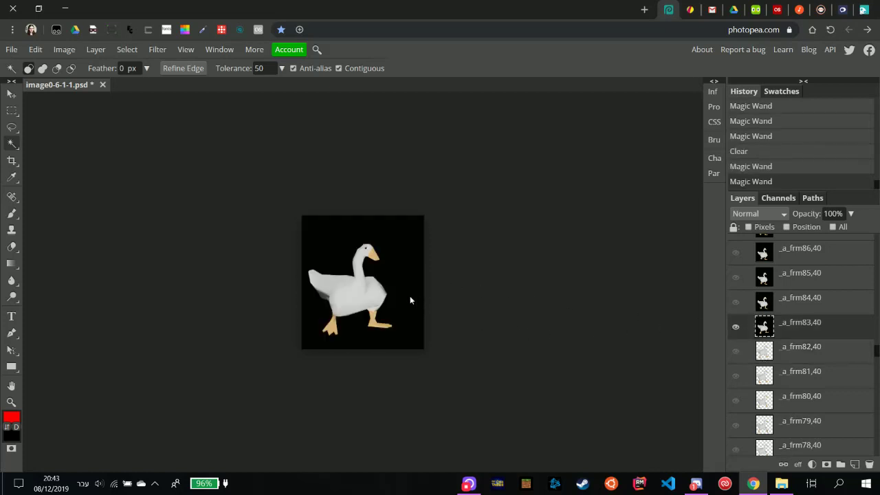
{"action": "key", "text": "Delete"}
{"action": "left_click", "coordinate": [736, 327]}
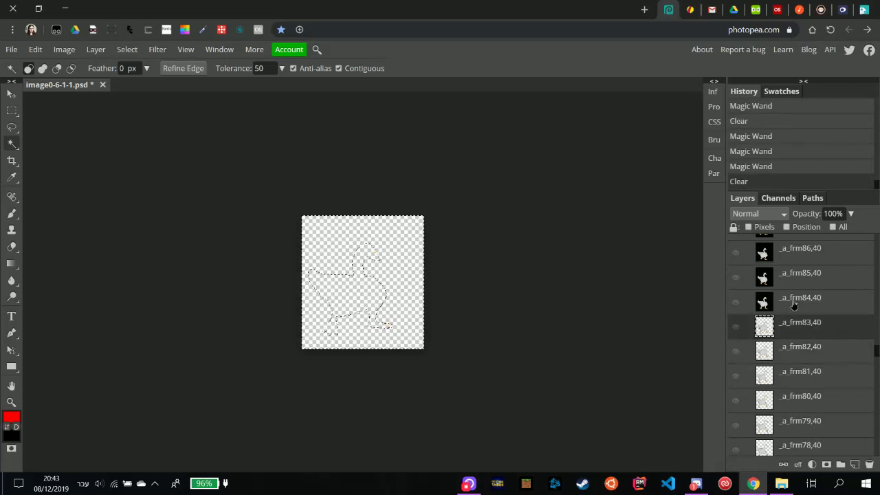
Clear the black background of layer _a_frm84,40 to transparency, then hide it.
{"action": "left_click", "coordinate": [791, 307]}
{"action": "left_click", "coordinate": [736, 302]}
{"action": "left_click", "coordinate": [411, 293]}
{"action": "key", "text": "Delete"}
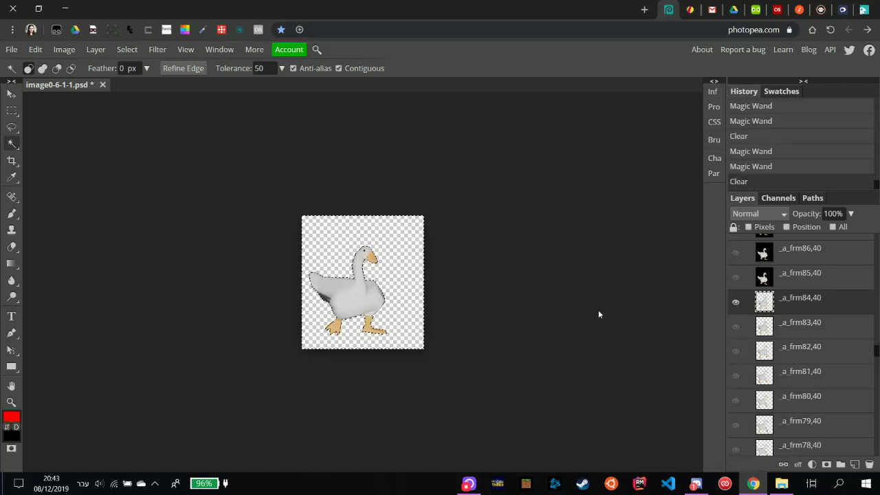
{"action": "left_click", "coordinate": [736, 304]}
Clear the black background of layer _a_frm85,40 to transparency, then hide it.
{"action": "scroll", "coordinate": [764, 344], "scroll_direction": "up", "scroll_amount": 5}
{"action": "left_click", "coordinate": [763, 389]}
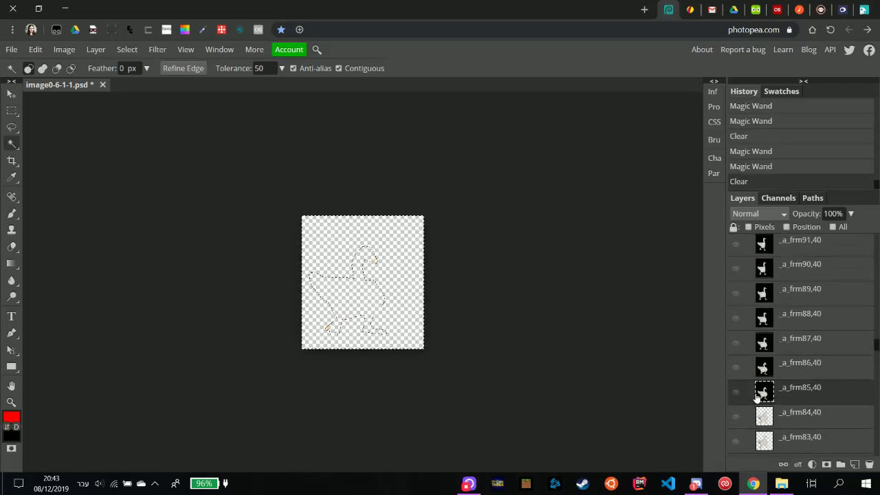
{"action": "left_click", "coordinate": [736, 391]}
{"action": "left_click", "coordinate": [408, 300]}
{"action": "key", "text": "Delete"}
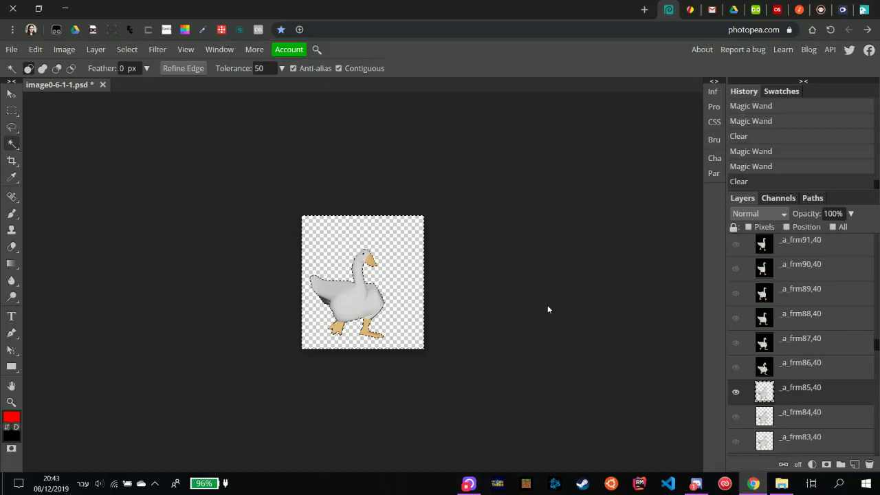
{"action": "left_click", "coordinate": [736, 391]}
Clear the black background of layer _a_frm86,40 to transparency, then hide it.
{"action": "left_click", "coordinate": [811, 367]}
{"action": "left_click", "coordinate": [735, 367]}
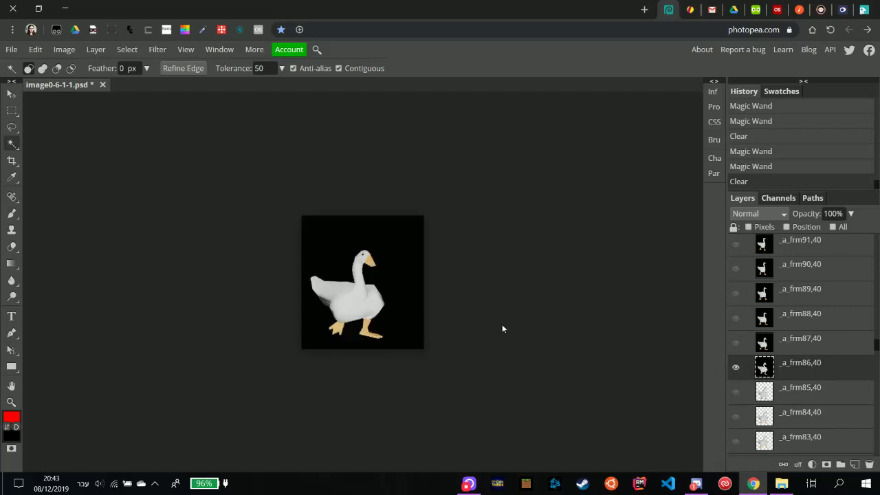
{"action": "left_click", "coordinate": [401, 279]}
{"action": "key", "text": "Delete"}
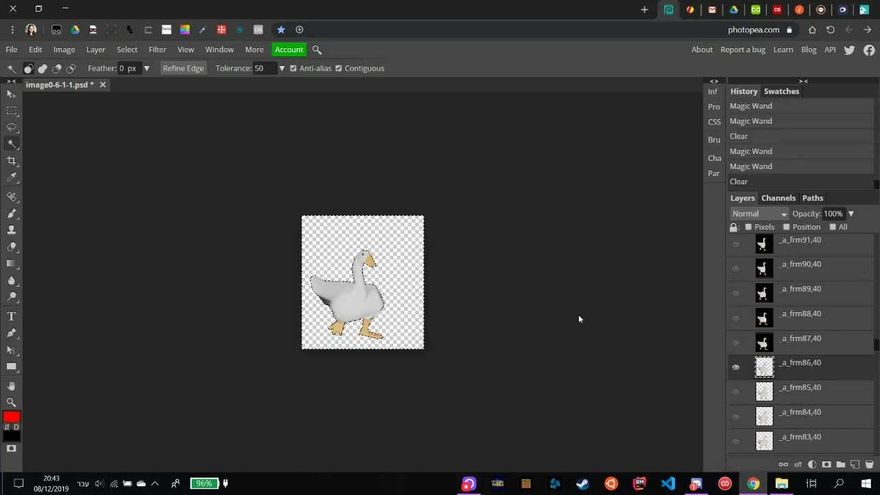
{"action": "left_click", "coordinate": [736, 367]}
Clear all black background areas of layer _a_frm87,40, then hide it.
{"action": "left_click", "coordinate": [785, 344]}
{"action": "left_click", "coordinate": [735, 344]}
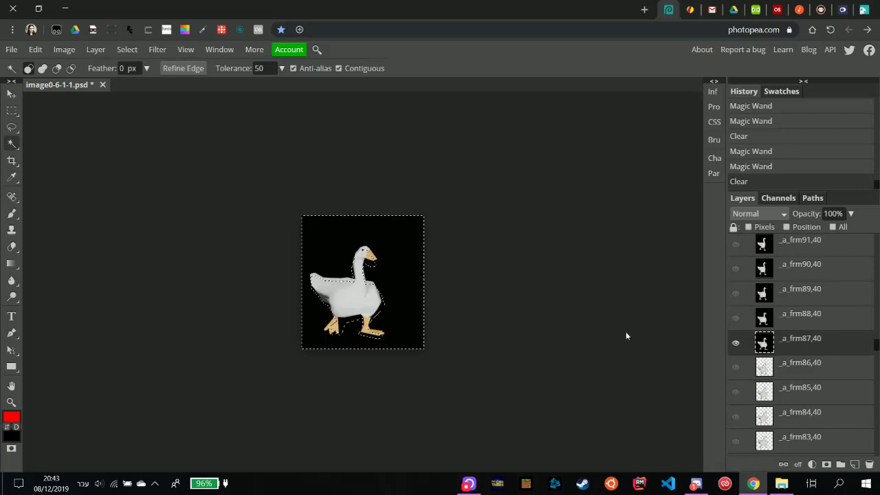
{"action": "left_click", "coordinate": [414, 297]}
{"action": "left_click", "coordinate": [416, 297]}
{"action": "key", "text": "Delete"}
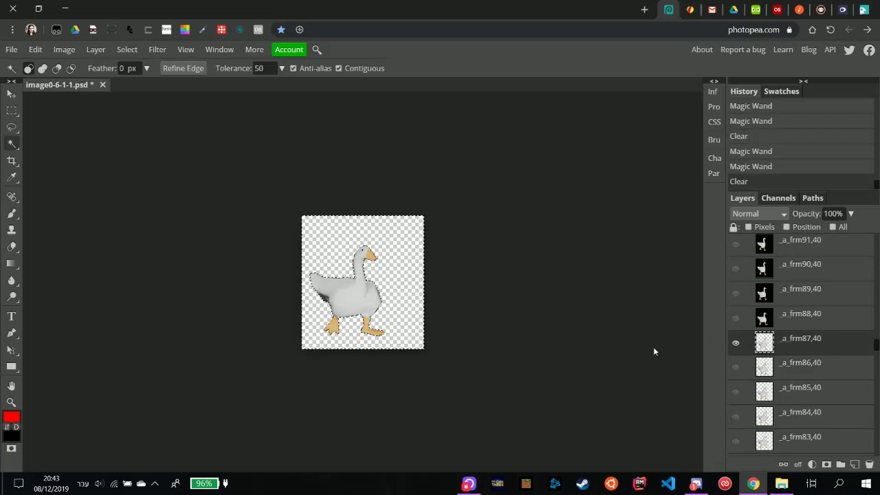
{"action": "left_click", "coordinate": [735, 344]}
Clear the black background of layer _a_frm88,40 to transparency, then hide it.
{"action": "left_click", "coordinate": [735, 323]}
{"action": "left_click", "coordinate": [736, 323]}
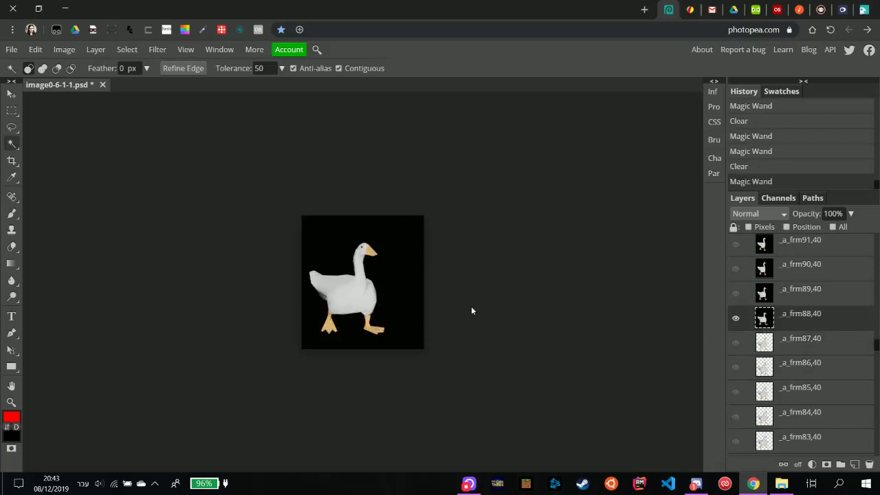
{"action": "left_click", "coordinate": [394, 295]}
{"action": "key", "text": "Delete"}
{"action": "left_click", "coordinate": [734, 317]}
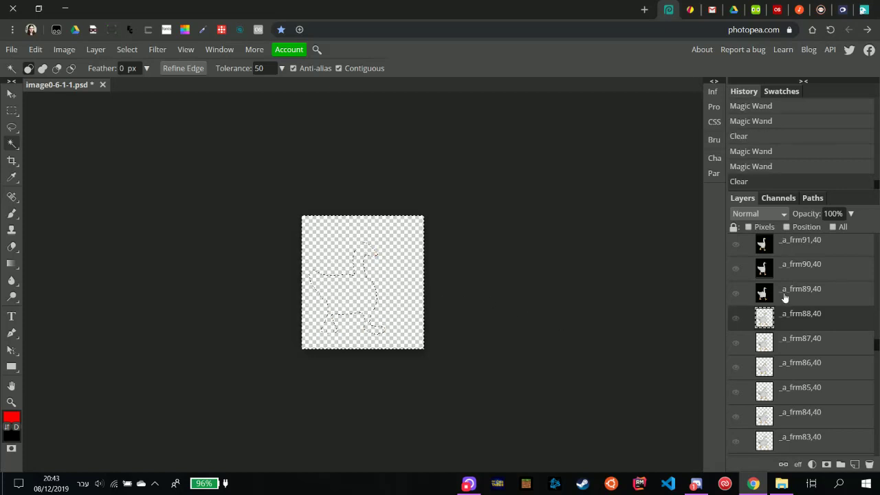
Clear the black background of layer _a_frm89,40 to transparency, then hide it.
{"action": "left_click", "coordinate": [820, 291]}
{"action": "left_click", "coordinate": [736, 294]}
{"action": "left_click", "coordinate": [407, 291]}
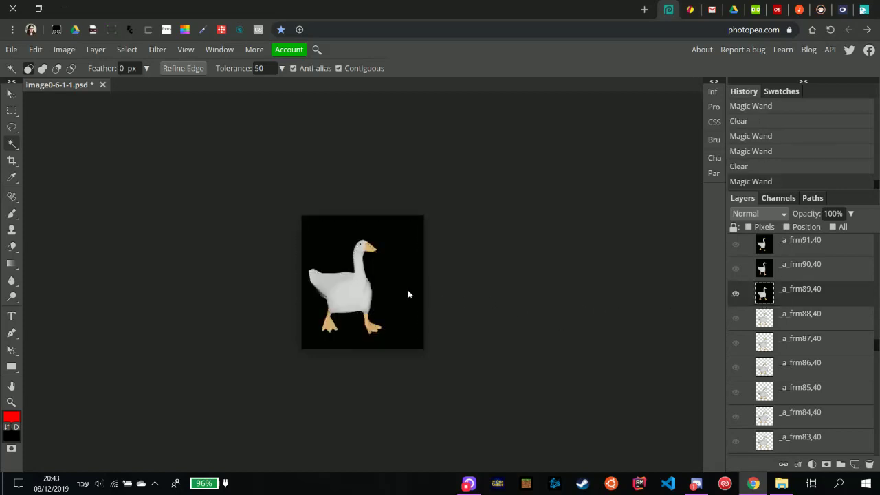
{"action": "key", "text": "Delete"}
{"action": "left_click", "coordinate": [735, 293]}
Clear the black background of layer _a_frm90,40 to transparency, then hide it.
{"action": "left_click", "coordinate": [815, 269]}
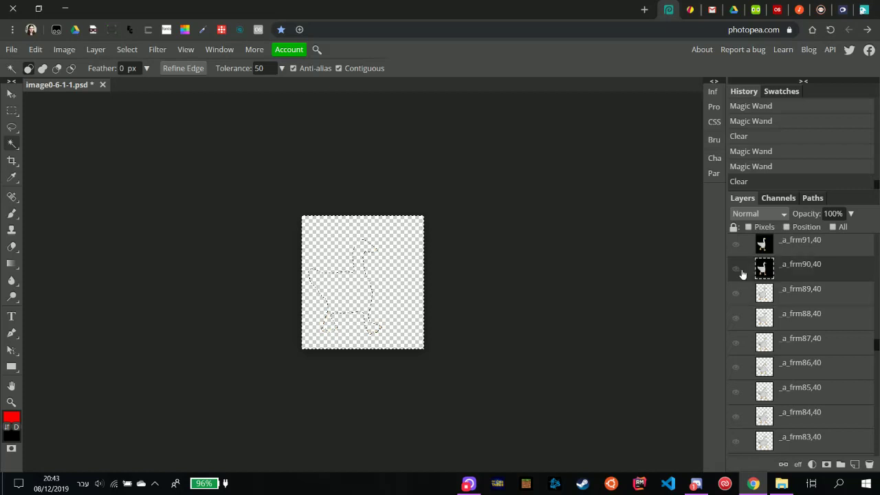
{"action": "left_click", "coordinate": [736, 269]}
{"action": "left_click", "coordinate": [396, 300]}
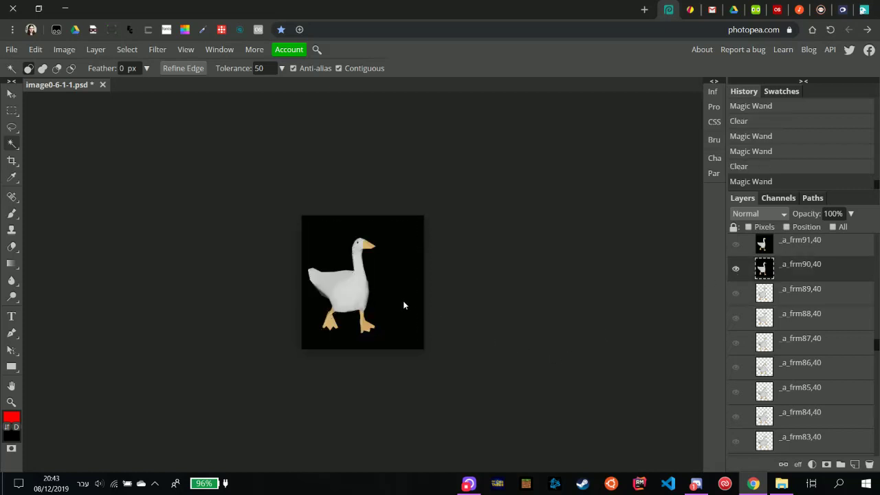
{"action": "key", "text": "Delete"}
{"action": "left_click", "coordinate": [736, 269]}
Clear the black background of layer _a_frm91,40 to transparency, then hide it.
{"action": "scroll", "coordinate": [791, 289], "scroll_direction": "up", "scroll_amount": 2}
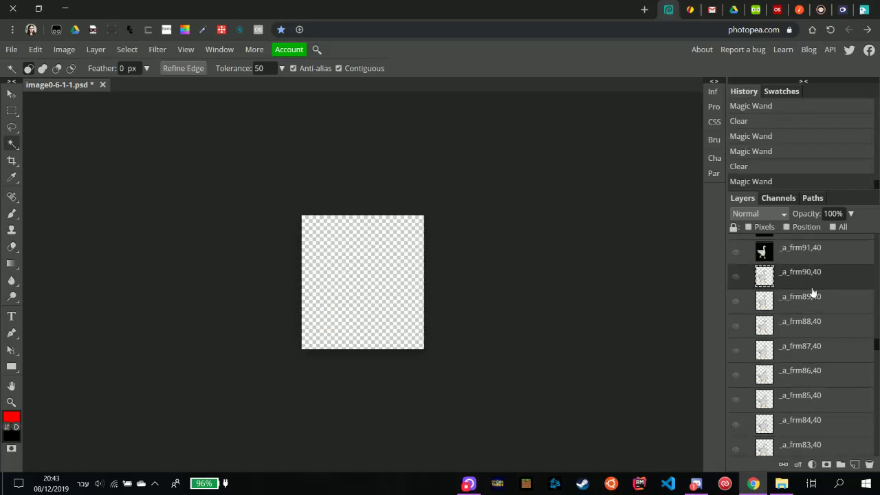
{"action": "left_click", "coordinate": [800, 306]}
{"action": "left_click", "coordinate": [735, 304]}
{"action": "left_click", "coordinate": [421, 296]}
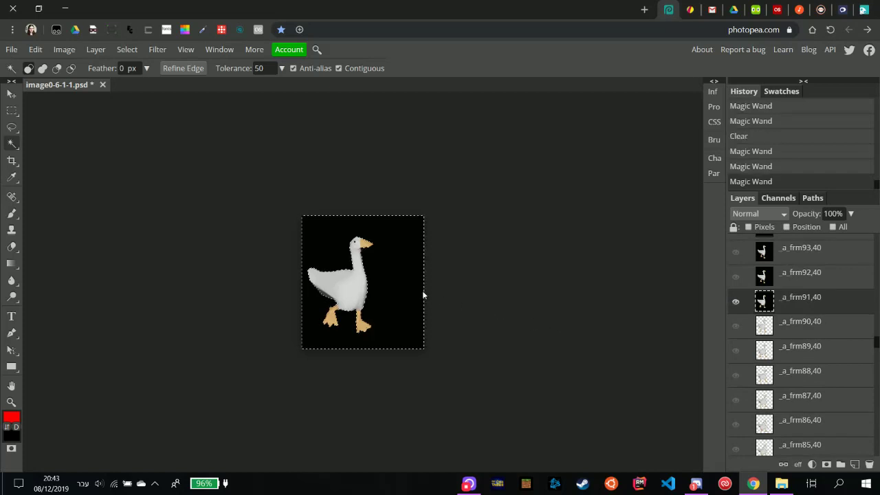
{"action": "key", "text": "Delete"}
{"action": "left_click", "coordinate": [736, 302]}
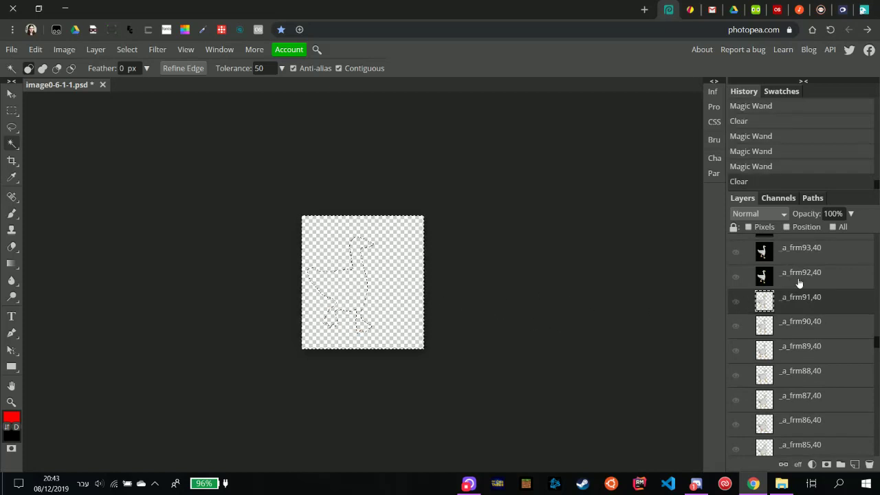
Clear the black background of layer _a_frm92,40 to transparency, then hide it.
{"action": "left_click", "coordinate": [800, 282]}
{"action": "left_click", "coordinate": [736, 277]}
{"action": "left_click", "coordinate": [412, 304]}
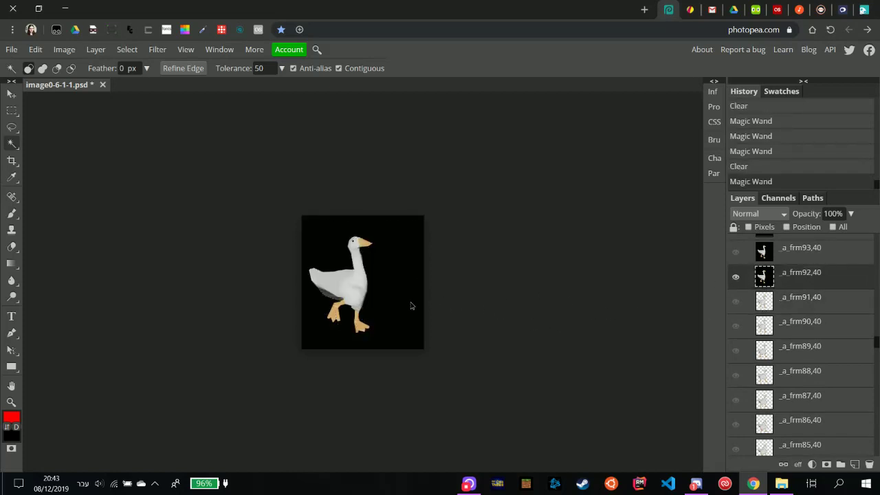
{"action": "key", "text": "Delete"}
{"action": "left_click", "coordinate": [736, 277]}
Clear the black background of layer _a_frm93,40 to transparency, then hide it.
{"action": "left_click", "coordinate": [804, 253]}
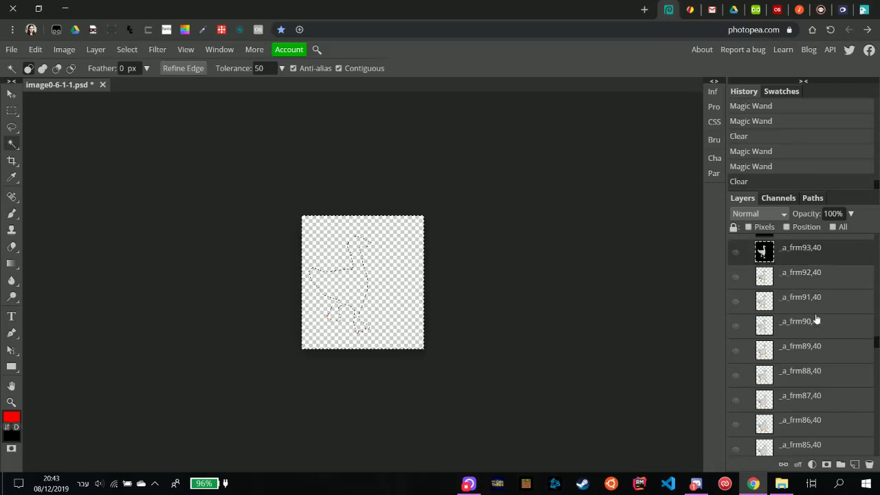
{"action": "scroll", "coordinate": [815, 318], "scroll_direction": "up", "scroll_amount": 3}
{"action": "left_click", "coordinate": [735, 366]}
{"action": "left_click", "coordinate": [403, 297]}
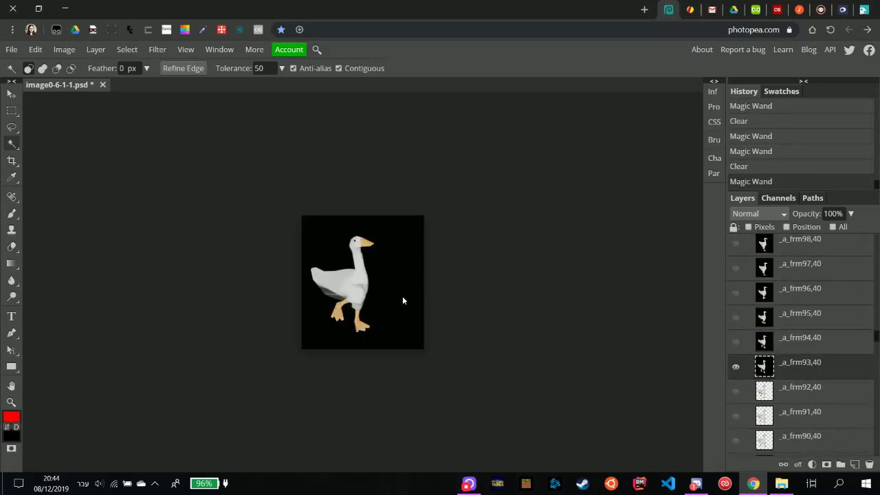
{"action": "key", "text": "Delete"}
{"action": "left_click", "coordinate": [736, 369]}
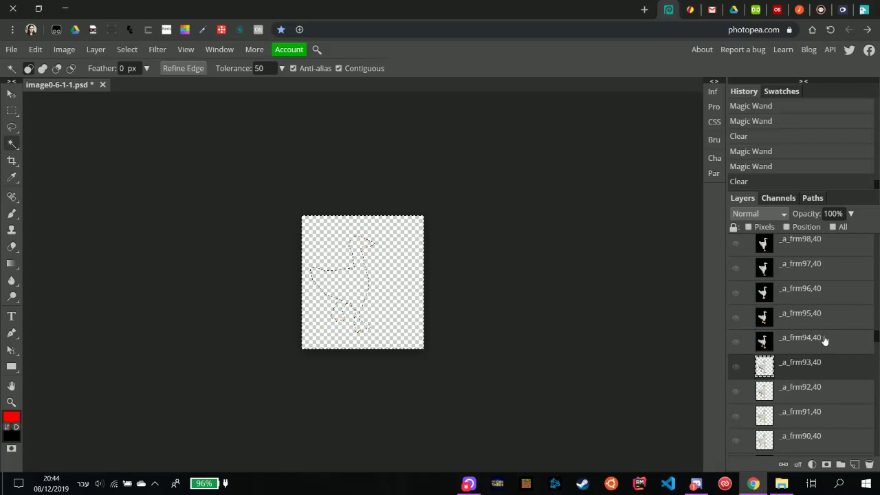
Clear the black background of layer _a_frm94,40 to transparency, then hide it.
{"action": "left_click", "coordinate": [818, 340]}
{"action": "left_click", "coordinate": [736, 342]}
{"action": "left_click", "coordinate": [405, 304]}
{"action": "key", "text": "Delete"}
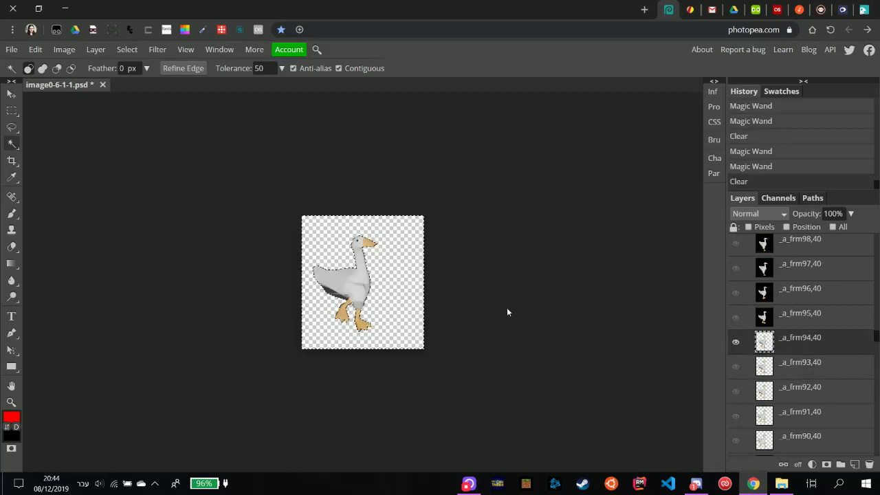
{"action": "left_click", "coordinate": [736, 342]}
Clear the black background of layer _a_frm95,40, including the black near the feet, then hide it.
{"action": "left_click", "coordinate": [782, 319]}
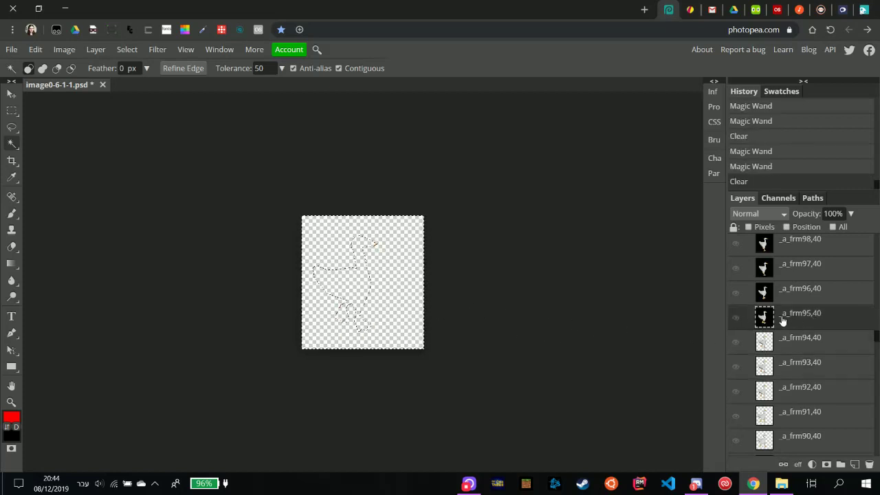
{"action": "left_click", "coordinate": [736, 317]}
{"action": "left_click", "coordinate": [418, 306]}
{"action": "key", "text": "Delete"}
{"action": "left_click", "coordinate": [358, 324]}
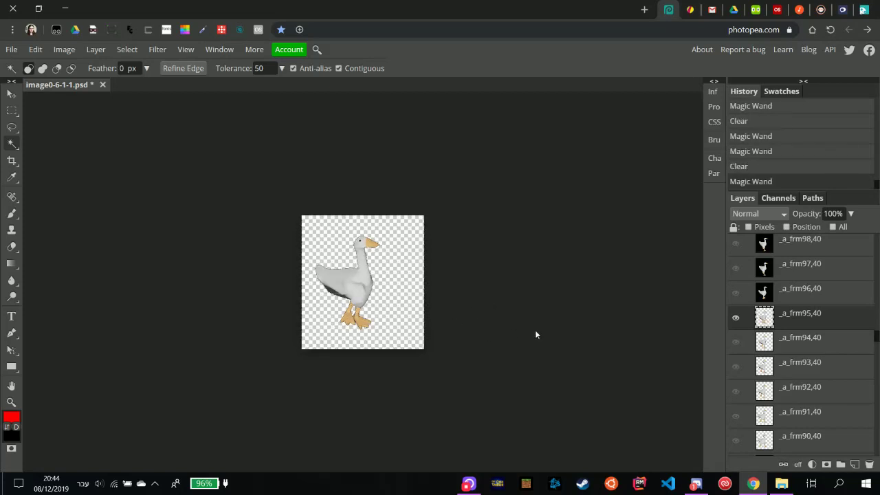
{"action": "scroll", "coordinate": [832, 327], "scroll_direction": "up", "scroll_amount": 2}
{"action": "left_click", "coordinate": [735, 376]}
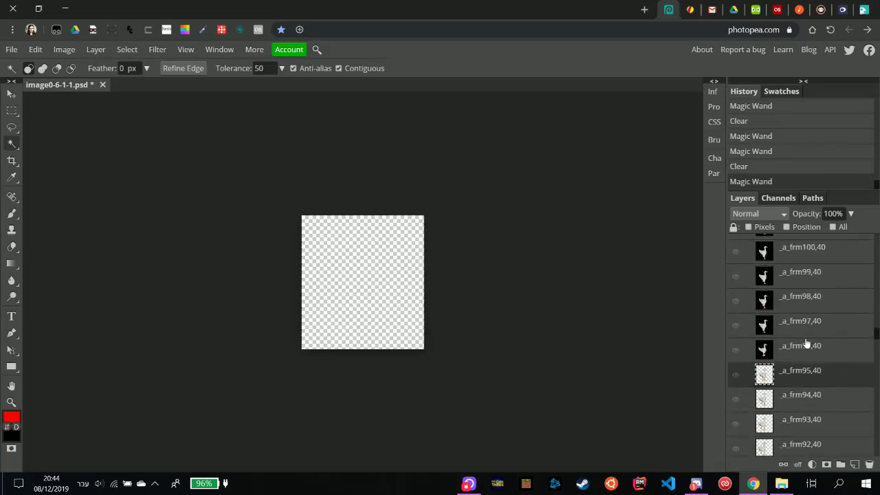
Clear the black background of layer _a_frm96,40 to transparency, then hide it.
{"action": "left_click", "coordinate": [806, 344]}
{"action": "left_click", "coordinate": [736, 350]}
{"action": "left_click", "coordinate": [396, 292]}
{"action": "key", "text": "Delete"}
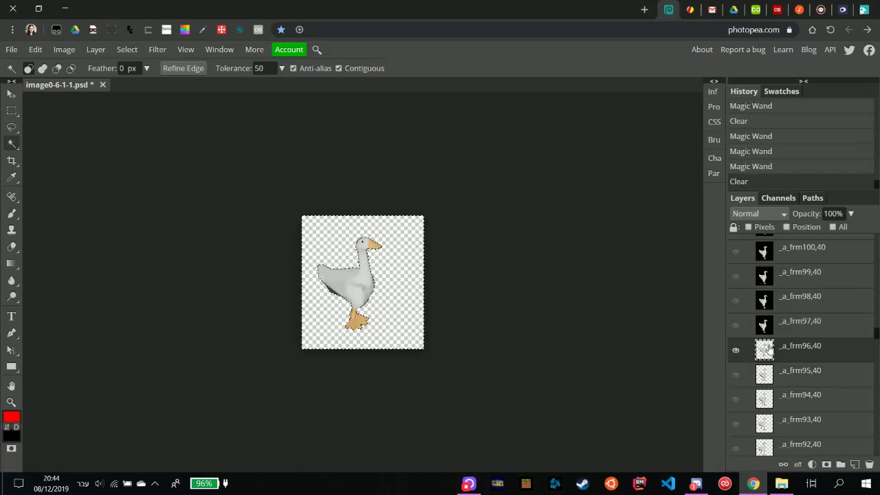
{"action": "left_click", "coordinate": [736, 351]}
Clear all black background areas of layer _a_frm97,40, then hide it.
{"action": "left_click", "coordinate": [740, 328]}
{"action": "left_click", "coordinate": [737, 327]}
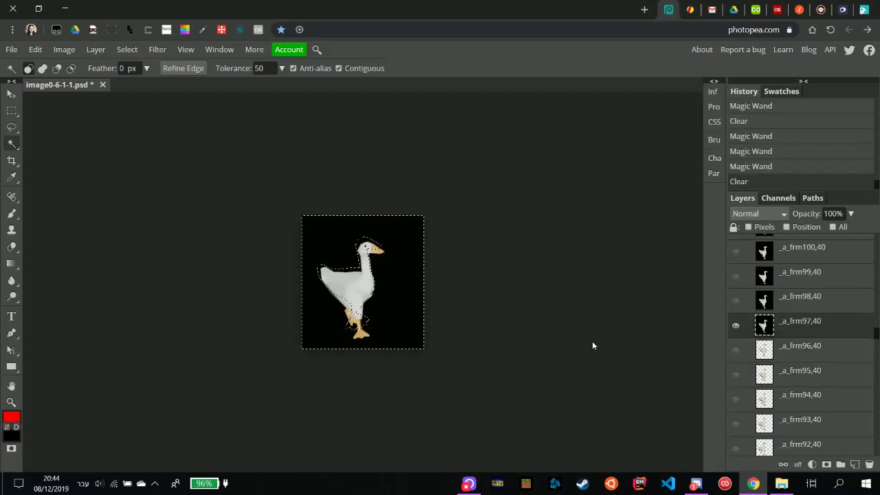
{"action": "left_click", "coordinate": [423, 297]}
{"action": "left_click", "coordinate": [396, 307]}
{"action": "key", "text": "Delete"}
{"action": "left_click", "coordinate": [507, 302]}
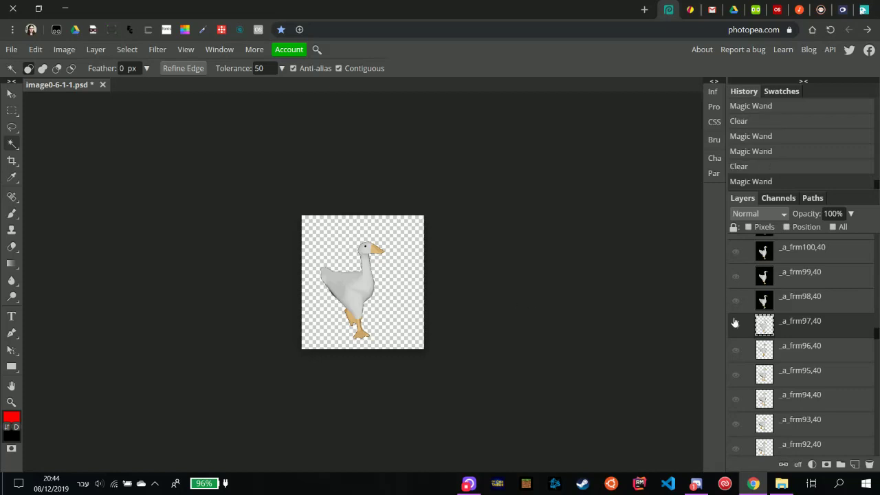
{"action": "left_click", "coordinate": [735, 325]}
Clear the black background of layer _a_frm98,40 to transparency, then hide it.
{"action": "left_click", "coordinate": [798, 306]}
{"action": "left_click", "coordinate": [736, 300]}
{"action": "left_click", "coordinate": [391, 304]}
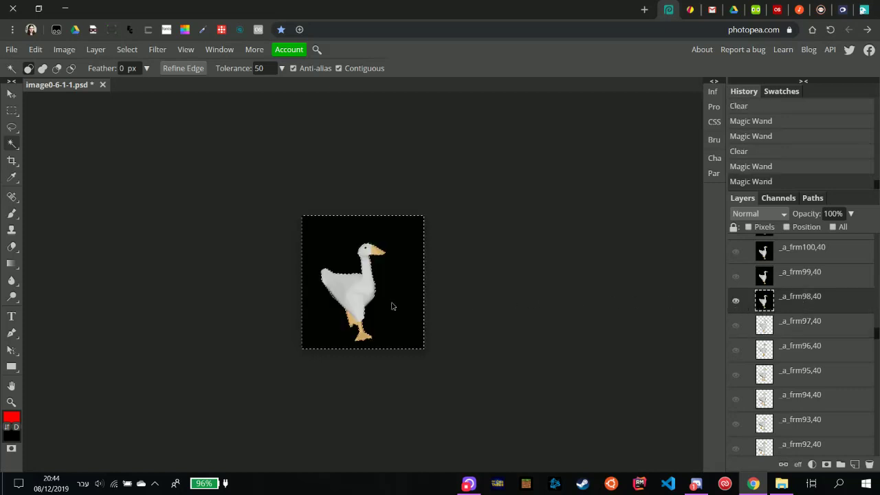
{"action": "key", "text": "Delete"}
{"action": "left_click", "coordinate": [735, 303]}
Clear all black background areas of layer _a_frm99,40, then hide it.
{"action": "scroll", "coordinate": [770, 323], "scroll_direction": "up", "scroll_amount": 2}
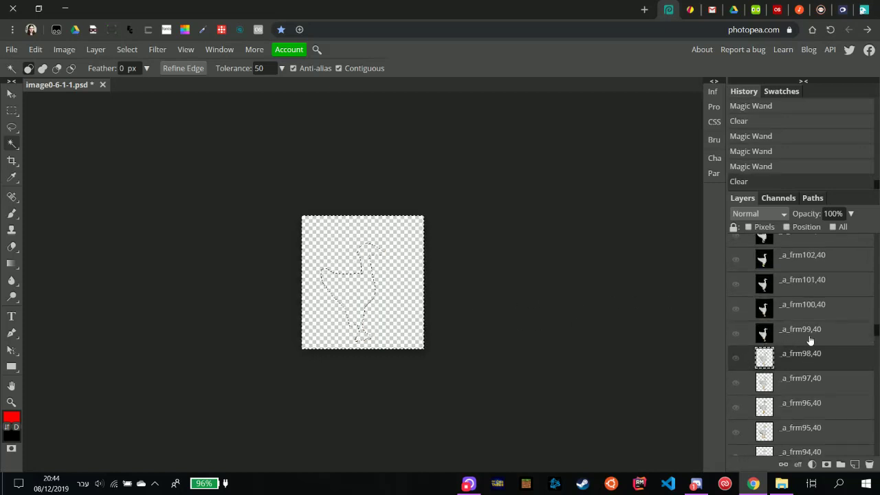
{"action": "left_click", "coordinate": [807, 338]}
{"action": "left_click", "coordinate": [736, 334]}
{"action": "left_click", "coordinate": [431, 306]}
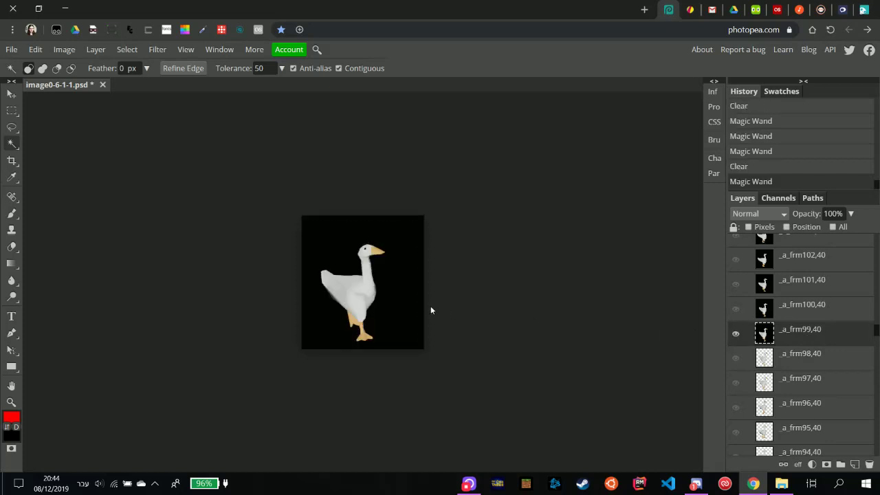
{"action": "left_click", "coordinate": [416, 301]}
{"action": "key", "text": "Delete"}
{"action": "left_click", "coordinate": [735, 337]}
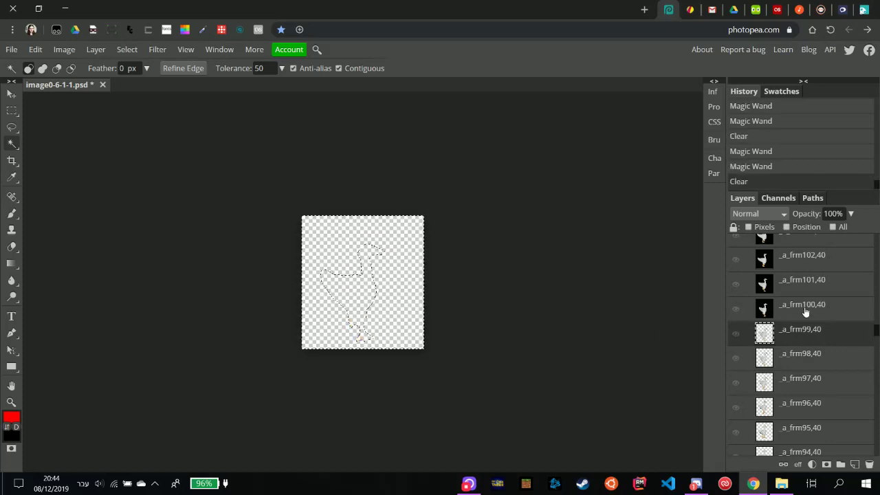
Clear all black background areas of layer _a_frm100,40, then hide it.
{"action": "left_click", "coordinate": [746, 315]}
{"action": "left_click", "coordinate": [735, 309]}
{"action": "left_click", "coordinate": [399, 297]}
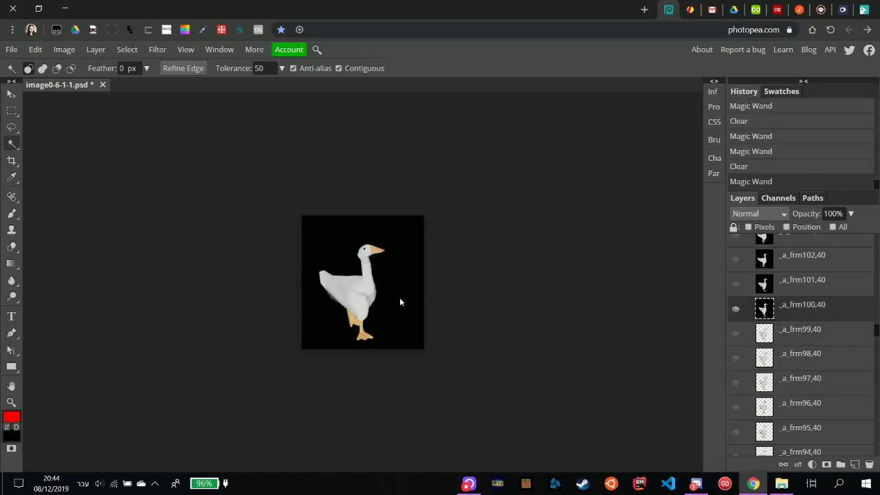
{"action": "left_click", "coordinate": [400, 297]}
{"action": "key", "text": "Delete"}
{"action": "left_click", "coordinate": [735, 309]}
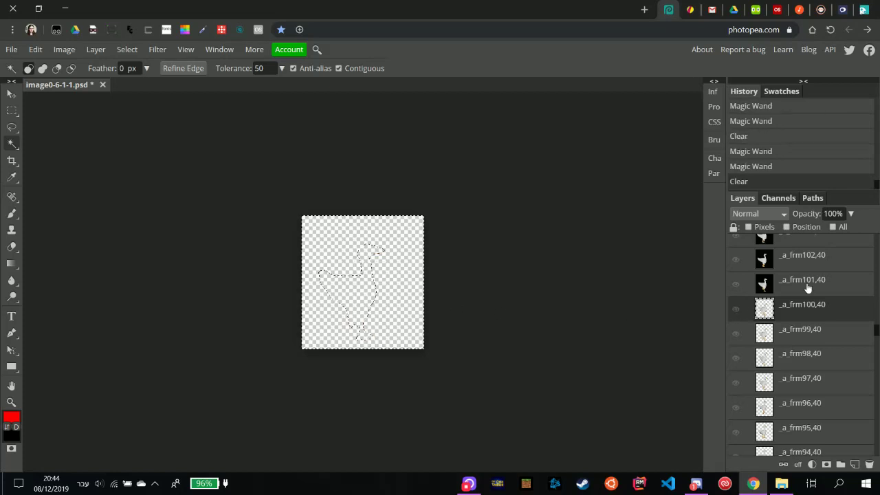
Clear the black background from layer _a_frm101,40 with the Magic Wand, then hide it.
{"action": "left_click", "coordinate": [750, 288]}
{"action": "left_click", "coordinate": [736, 284]}
{"action": "left_click", "coordinate": [411, 309]}
{"action": "left_click", "coordinate": [411, 309]}
{"action": "key", "text": "Delete"}
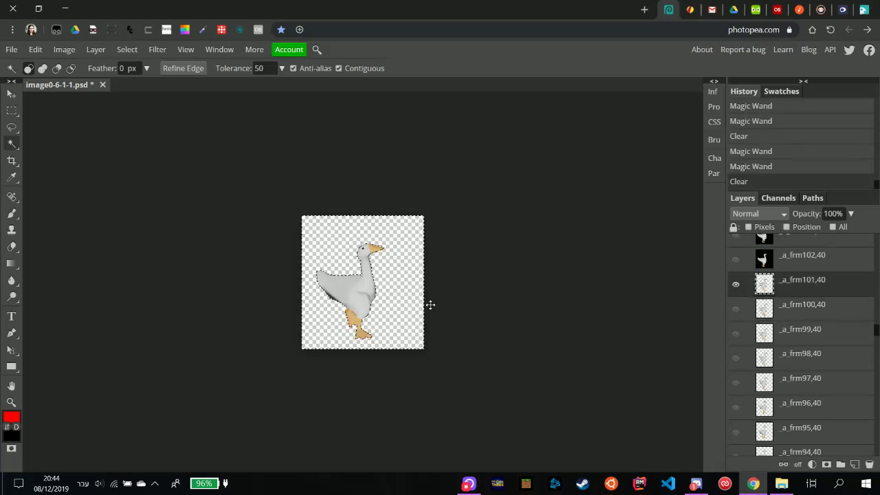
{"action": "left_click", "coordinate": [735, 284]}
Clear the black background from layer _a_frm102,40, then hide it.
{"action": "scroll", "coordinate": [791, 316], "scroll_direction": "up", "scroll_amount": 2}
{"action": "left_click", "coordinate": [799, 323]}
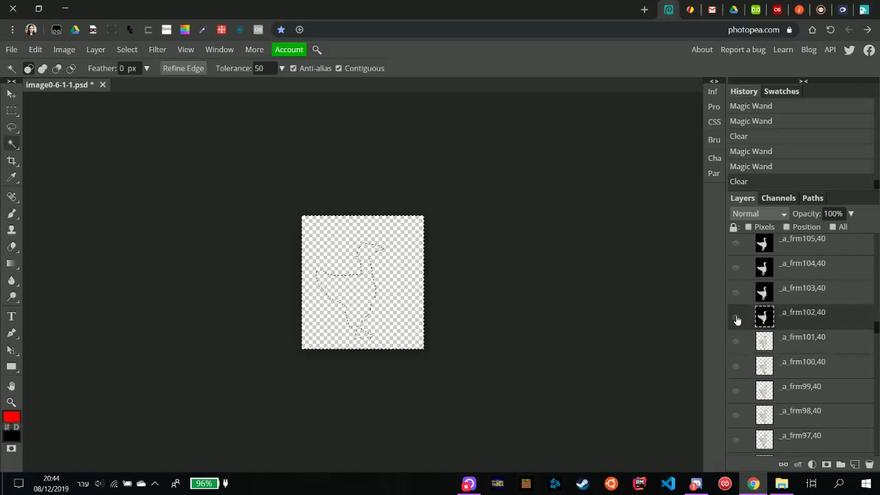
{"action": "left_click", "coordinate": [735, 317]}
{"action": "left_click", "coordinate": [403, 305]}
{"action": "left_click", "coordinate": [403, 304]}
{"action": "key", "text": "Delete"}
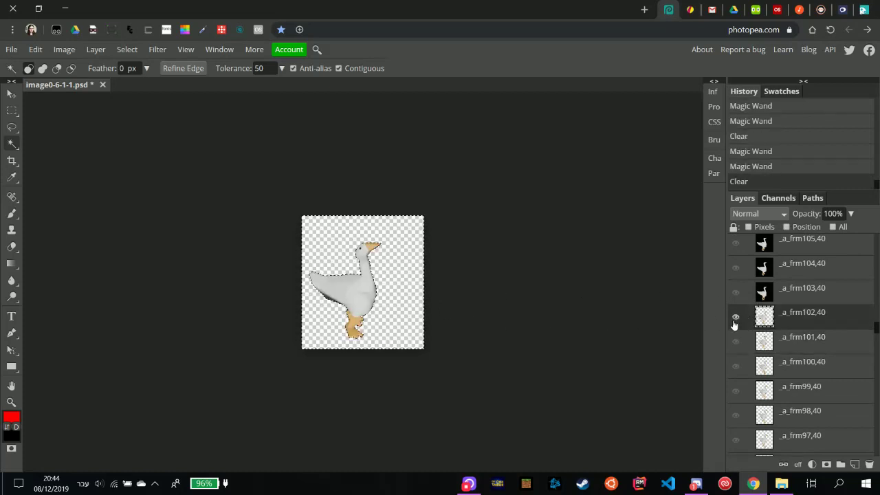
{"action": "left_click", "coordinate": [736, 317]}
Clear the black background from layer _a_frm103,40, deselect, and hide it.
{"action": "left_click", "coordinate": [751, 291]}
{"action": "left_click", "coordinate": [735, 292]}
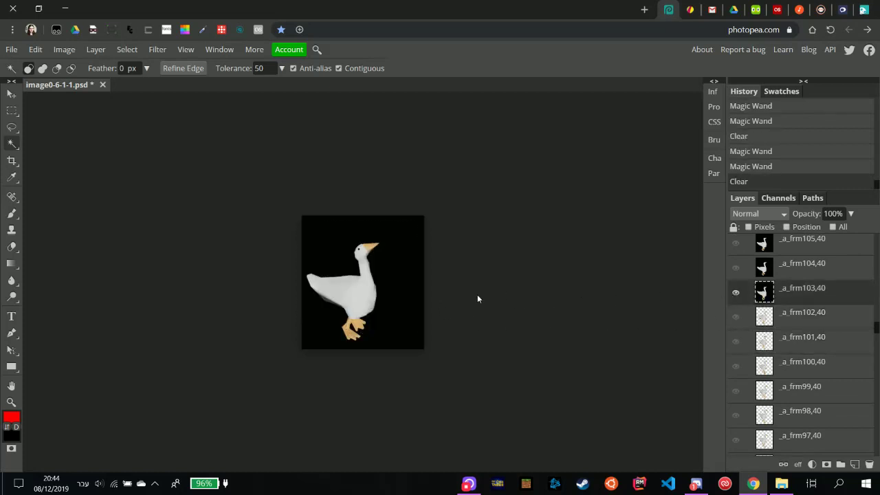
{"action": "left_click", "coordinate": [403, 289]}
{"action": "left_click", "coordinate": [403, 289]}
{"action": "key", "text": "Delete"}
{"action": "left_click", "coordinate": [496, 336]}
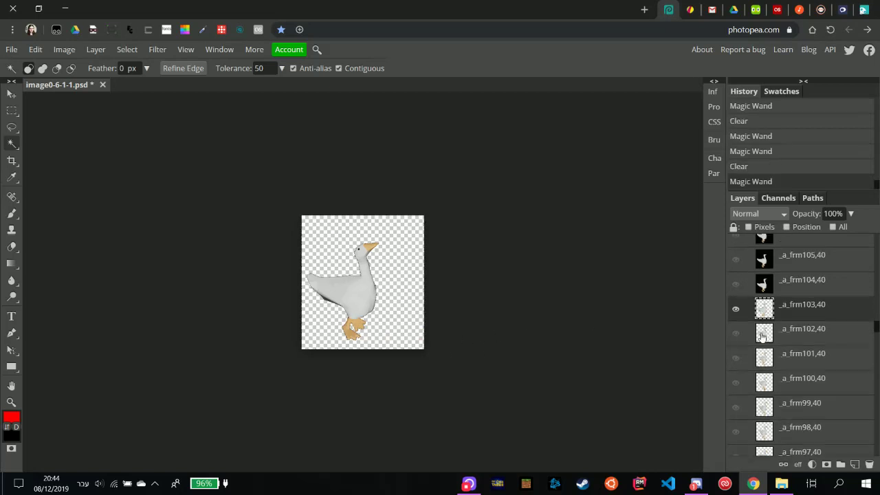
{"action": "scroll", "coordinate": [736, 343], "scroll_direction": "up", "scroll_amount": 3}
{"action": "left_click", "coordinate": [735, 351]}
Clear the black background from layer _a_frm104,40, deselect, and hide it.
{"action": "left_click", "coordinate": [793, 324]}
{"action": "left_click", "coordinate": [736, 325]}
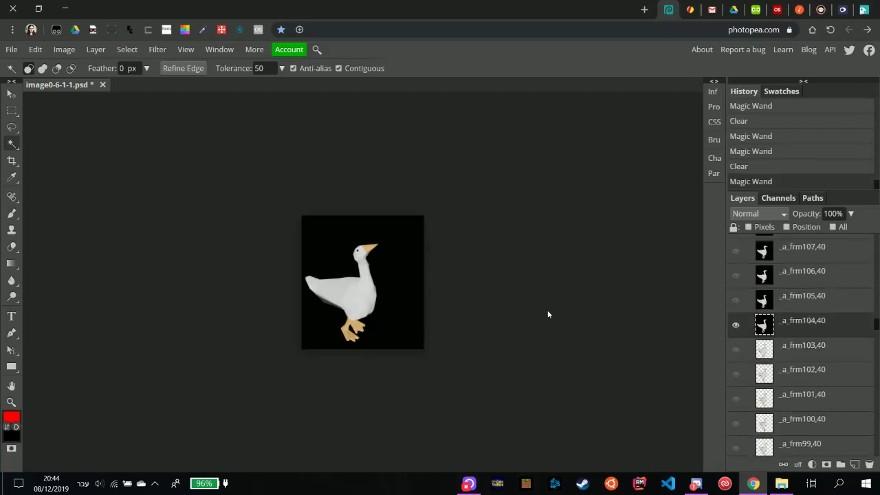
{"action": "left_click", "coordinate": [420, 306]}
{"action": "left_click", "coordinate": [401, 303]}
{"action": "key", "text": "Delete"}
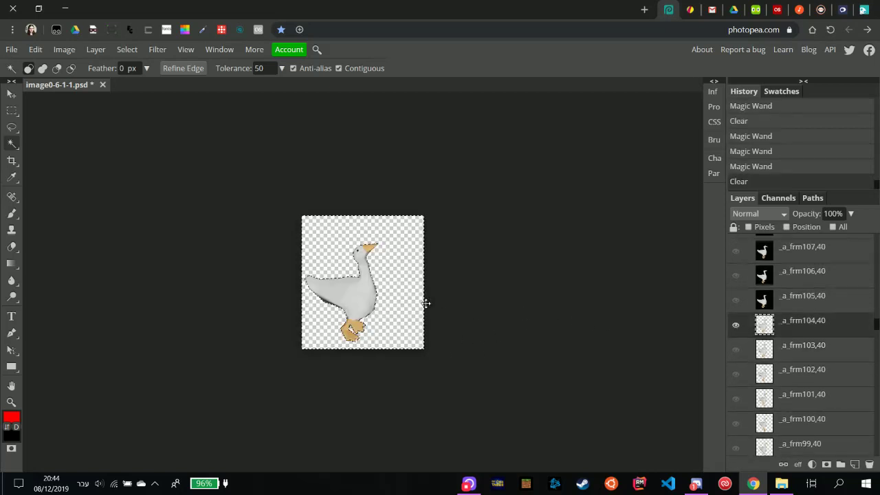
{"action": "left_click", "coordinate": [530, 325]}
{"action": "scroll", "coordinate": [845, 324], "scroll_direction": "up", "scroll_amount": 2}
{"action": "left_click", "coordinate": [736, 382]}
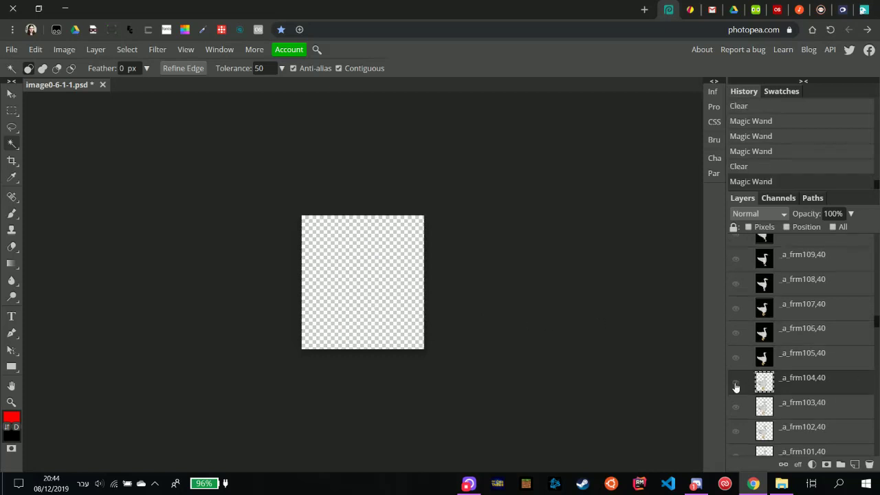
Clear the black background from layer _a_frm105,40, deselect, and hide it.
{"action": "left_click", "coordinate": [794, 355]}
{"action": "left_click", "coordinate": [736, 357]}
{"action": "left_click", "coordinate": [447, 317]}
{"action": "left_click", "coordinate": [401, 321]}
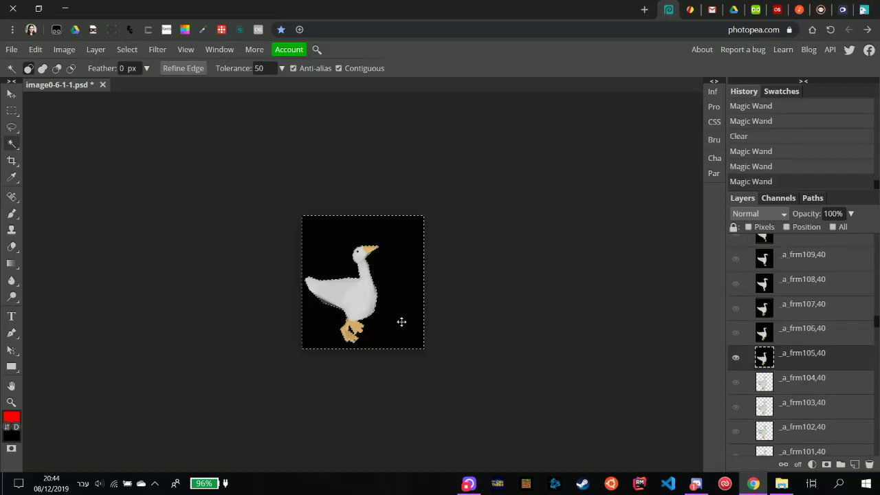
{"action": "key", "text": "Delete"}
{"action": "left_click", "coordinate": [521, 326]}
{"action": "left_click", "coordinate": [736, 358]}
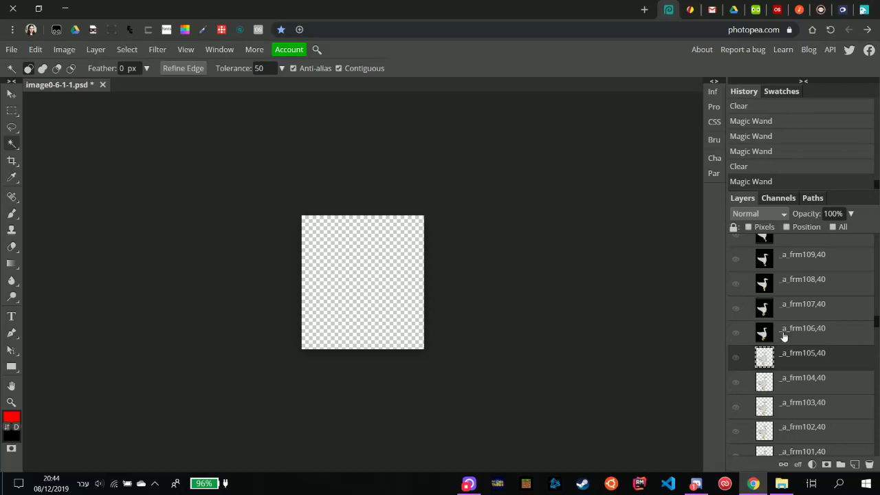
Clear the black background from layer _a_frm106,40, deselect, and hide it.
{"action": "left_click", "coordinate": [784, 337]}
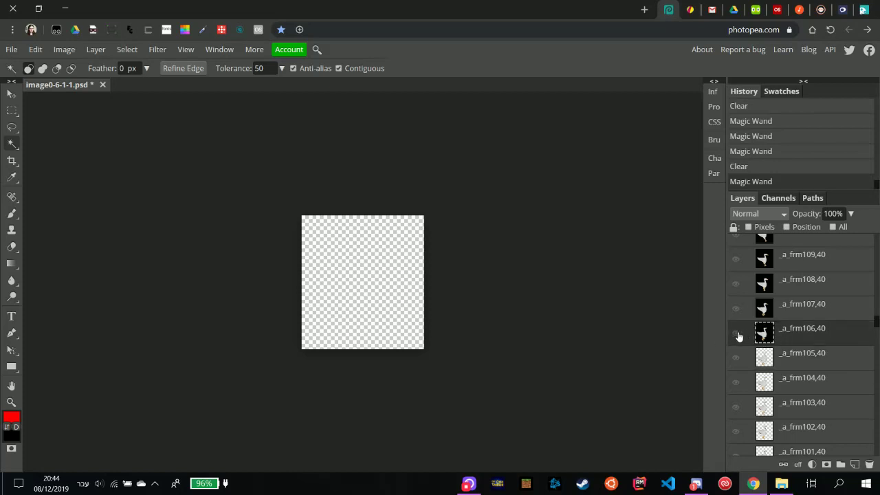
{"action": "left_click", "coordinate": [736, 333]}
{"action": "left_click", "coordinate": [418, 322]}
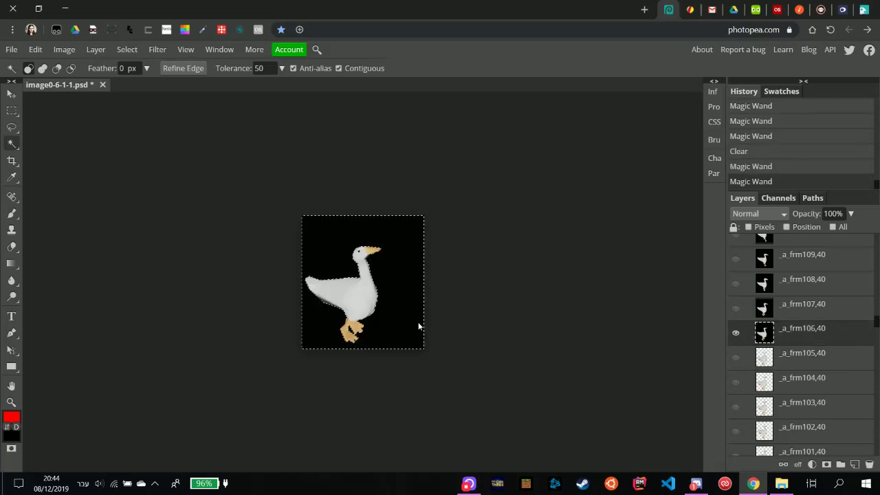
{"action": "left_click", "coordinate": [418, 321]}
{"action": "key", "text": "Delete"}
{"action": "left_click", "coordinate": [529, 319]}
{"action": "left_click", "coordinate": [736, 333]}
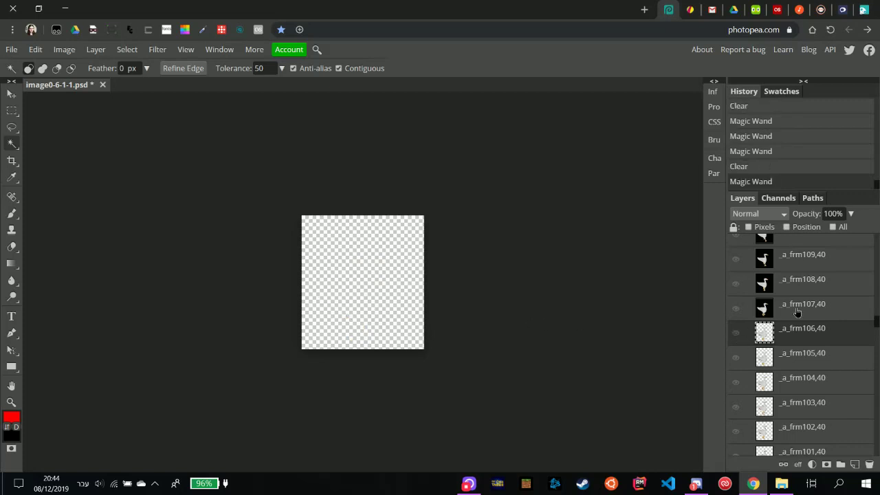
Clear the black background from layer _a_frm107,40, deselect, and hide it.
{"action": "left_click", "coordinate": [795, 311]}
{"action": "left_click", "coordinate": [736, 308]}
{"action": "left_click", "coordinate": [398, 325]}
{"action": "left_click", "coordinate": [398, 325]}
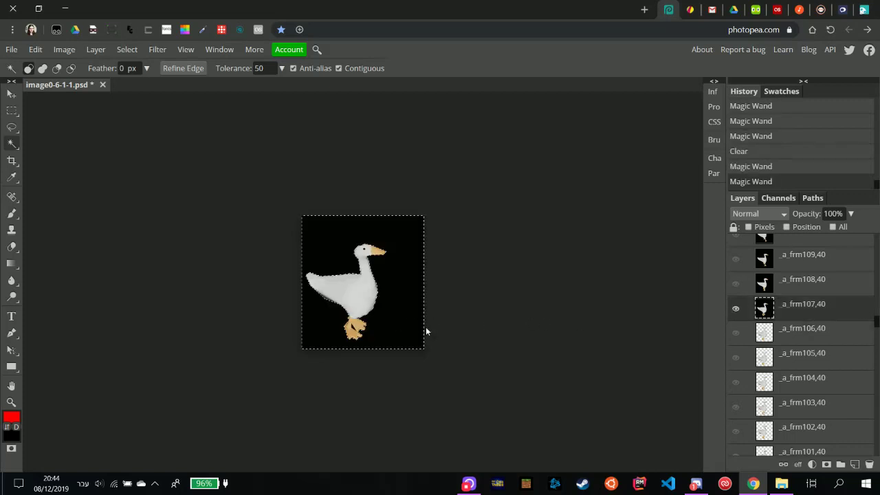
{"action": "key", "text": "Delete"}
{"action": "left_click", "coordinate": [446, 337]}
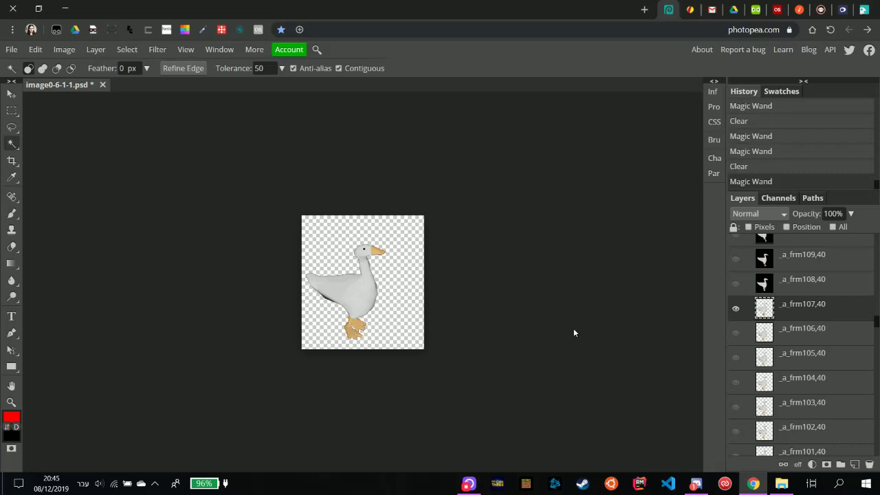
{"action": "left_click", "coordinate": [736, 308]}
Clear the black background from layer _a_frm108,40, then hide it.
{"action": "left_click", "coordinate": [797, 285]}
{"action": "left_click", "coordinate": [735, 283]}
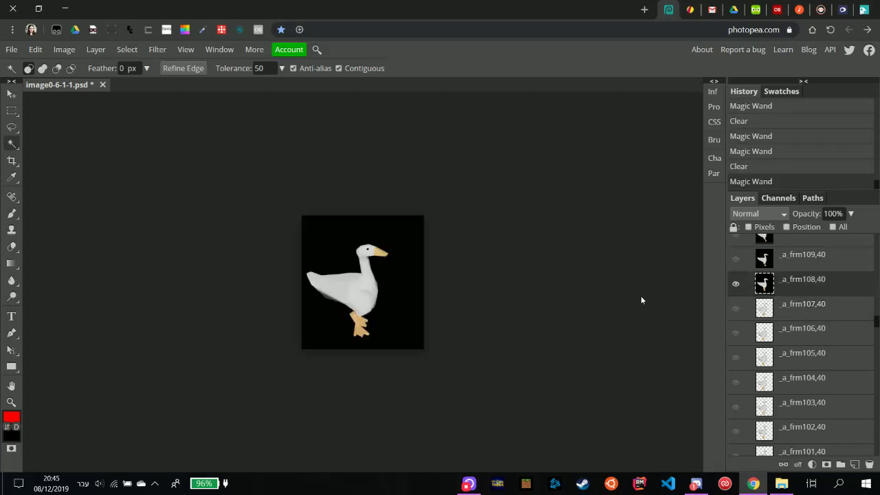
{"action": "left_click", "coordinate": [400, 317]}
{"action": "key", "text": "Delete"}
{"action": "scroll", "coordinate": [757, 340], "scroll_direction": "up", "scroll_amount": 3}
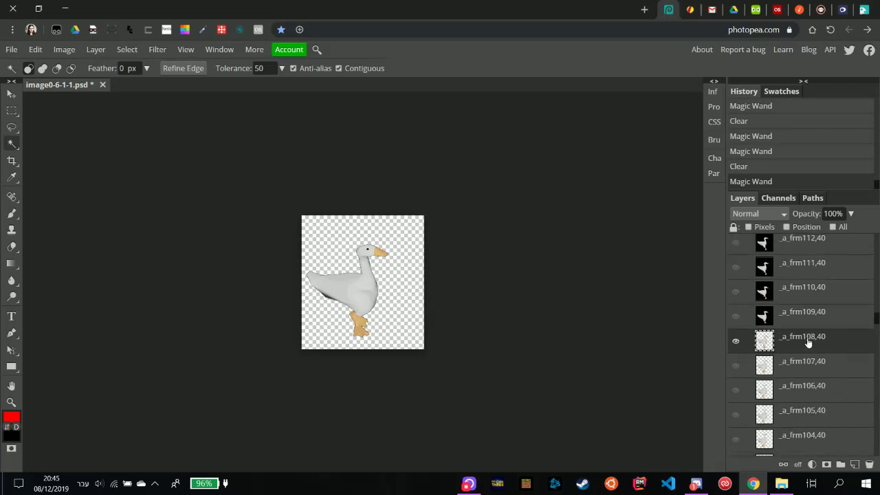
{"action": "left_click", "coordinate": [736, 399]}
Clear the black background from layer _a_frm109,40, then hide it.
{"action": "left_click", "coordinate": [803, 371]}
{"action": "left_click", "coordinate": [735, 374]}
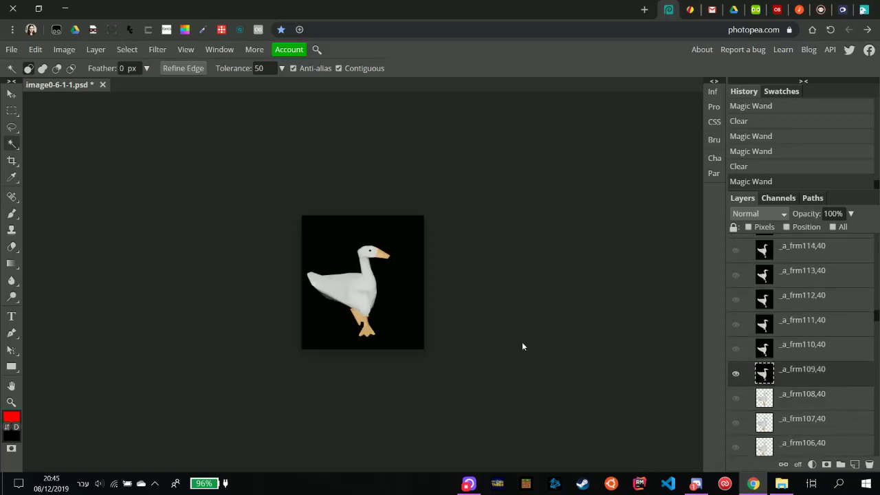
{"action": "left_click", "coordinate": [397, 309]}
{"action": "left_click", "coordinate": [397, 309]}
{"action": "key", "text": "Delete"}
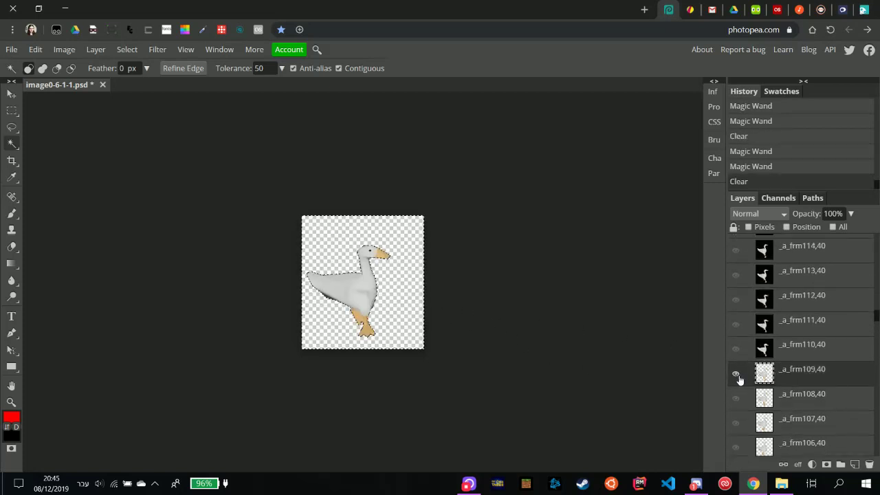
{"action": "left_click", "coordinate": [736, 373]}
Clear the black background from layer _a_frm110,40, then hide it.
{"action": "left_click", "coordinate": [788, 351]}
{"action": "left_click", "coordinate": [736, 348]}
{"action": "left_click", "coordinate": [409, 300]}
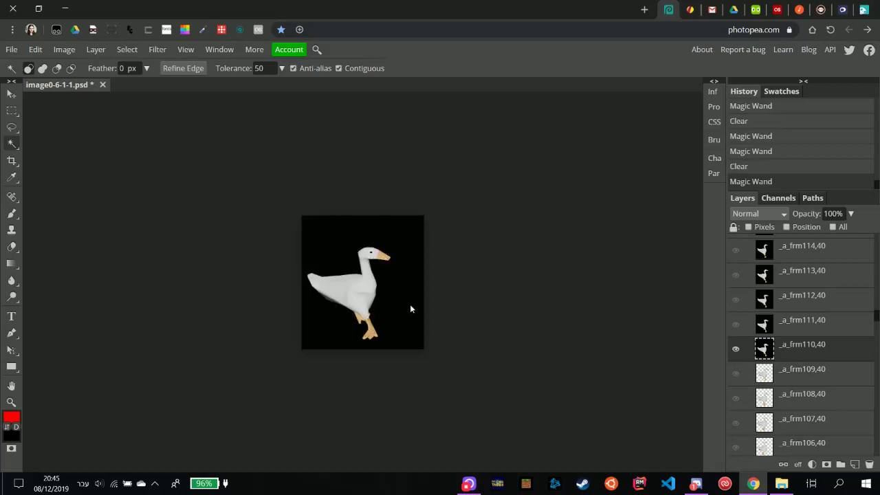
{"action": "left_click", "coordinate": [410, 304]}
{"action": "key", "text": "Delete"}
{"action": "left_click", "coordinate": [735, 350]}
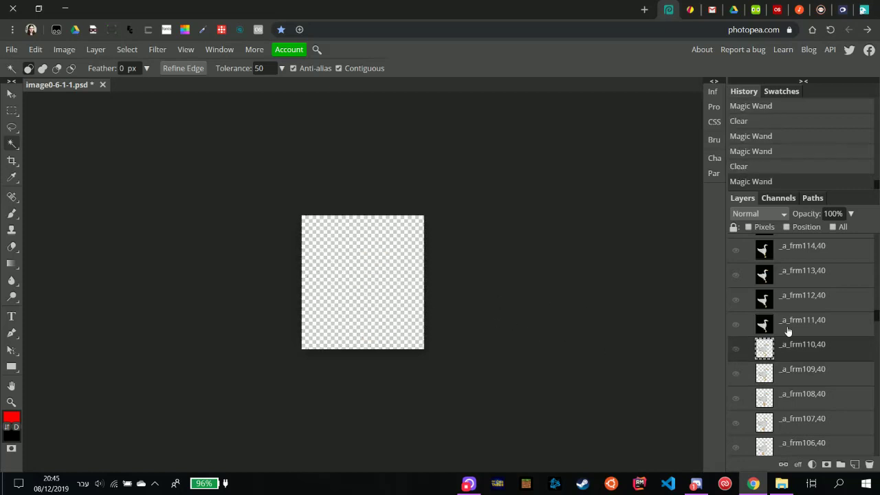
Clear the black background from layer _a_frm111,40, then hide it.
{"action": "left_click", "coordinate": [728, 332]}
{"action": "left_click", "coordinate": [736, 326]}
{"action": "left_click", "coordinate": [410, 308]}
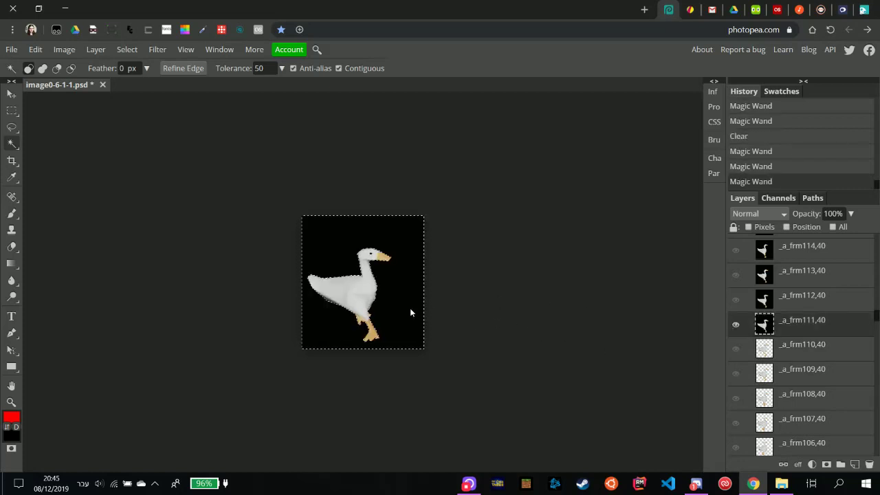
{"action": "key", "text": "Delete"}
{"action": "left_click", "coordinate": [735, 328]}
Clear the black background from layer _a_frm112,40, then hide it.
{"action": "left_click", "coordinate": [728, 307]}
{"action": "left_click", "coordinate": [736, 299]}
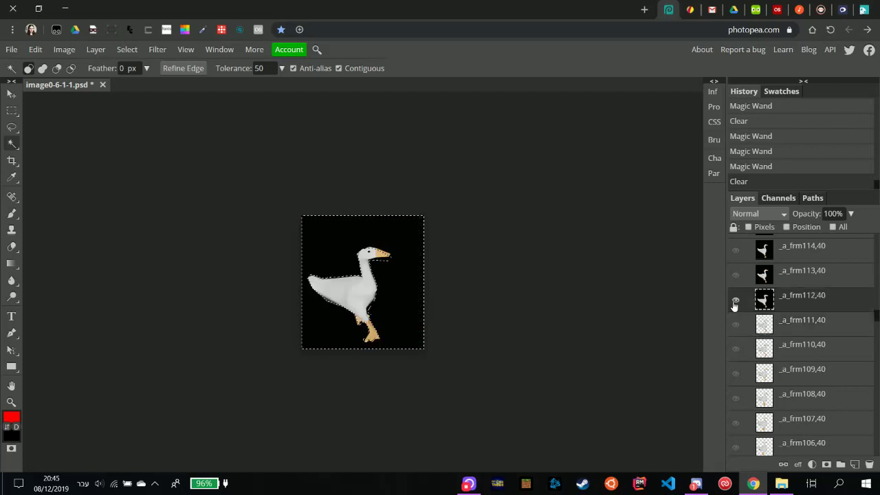
{"action": "left_click", "coordinate": [419, 318]}
{"action": "left_click", "coordinate": [408, 319]}
{"action": "key", "text": "Delete"}
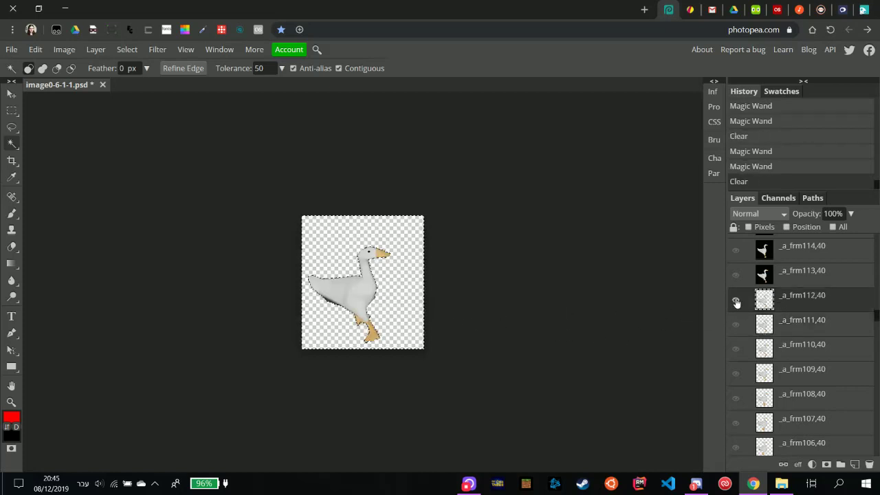
{"action": "left_click", "coordinate": [736, 301]}
Clear the black background from layer _a_frm113,40, then hide it.
{"action": "left_click", "coordinate": [728, 282]}
{"action": "left_click", "coordinate": [735, 275]}
{"action": "left_click", "coordinate": [426, 309]}
{"action": "left_click", "coordinate": [415, 310]}
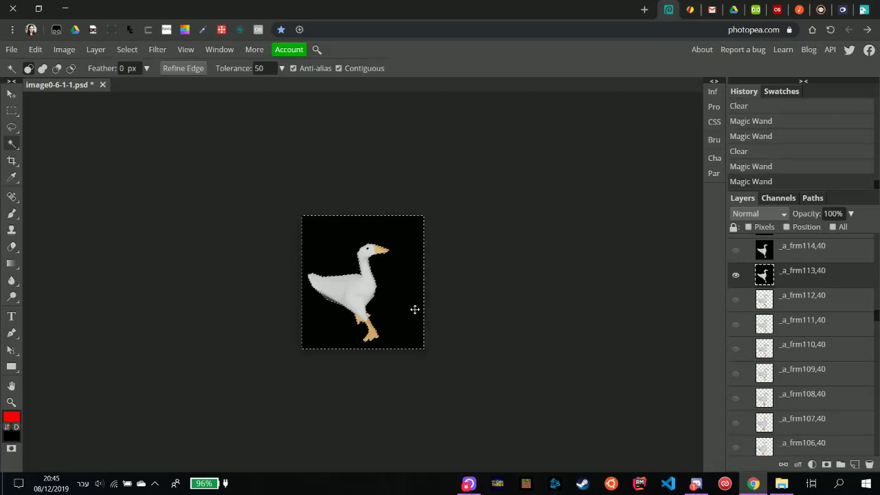
{"action": "key", "text": "Delete"}
{"action": "left_click", "coordinate": [735, 275]}
Clear the black background from layer _a_frm114,40, then hide it.
{"action": "scroll", "coordinate": [752, 342], "scroll_direction": "up", "scroll_amount": 4}
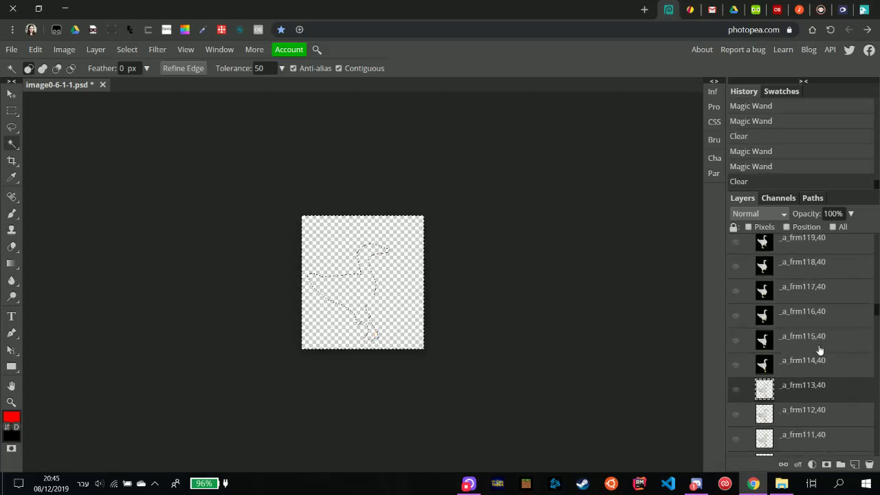
{"action": "left_click", "coordinate": [822, 364]}
{"action": "left_click", "coordinate": [735, 365]}
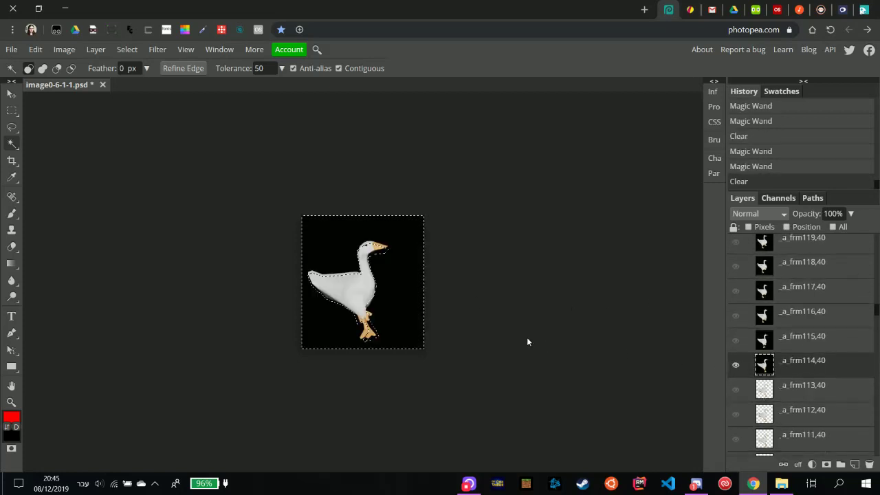
{"action": "left_click", "coordinate": [411, 310]}
{"action": "left_click", "coordinate": [410, 310]}
{"action": "key", "text": "Delete"}
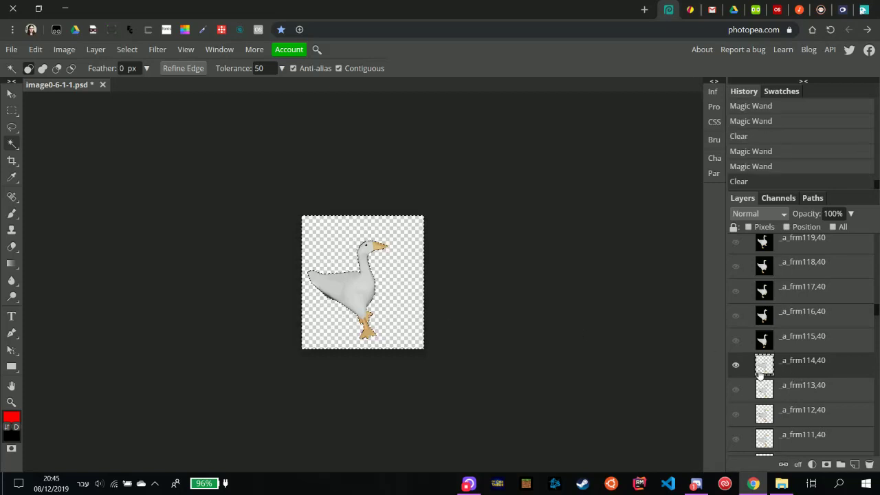
{"action": "left_click", "coordinate": [737, 367]}
Clear the black background from layer _a_frm115,40, then hide it.
{"action": "left_click", "coordinate": [745, 342]}
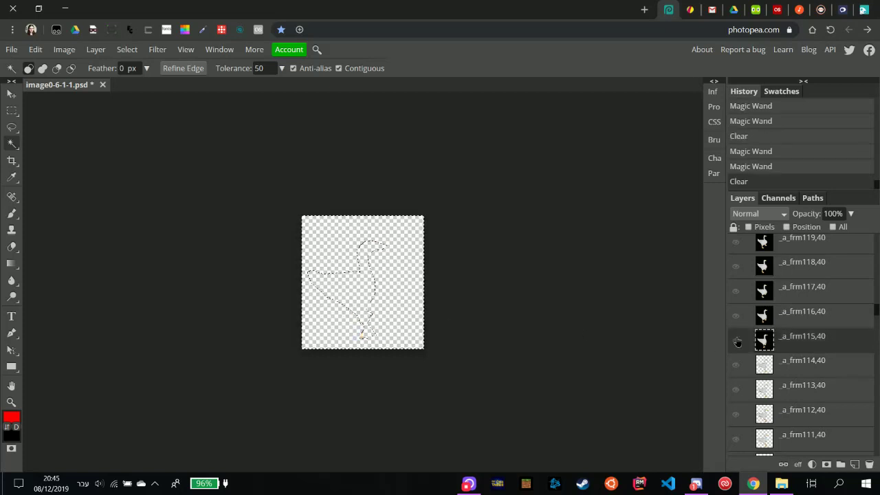
{"action": "left_click", "coordinate": [735, 340]}
{"action": "left_click", "coordinate": [394, 318]}
{"action": "left_click", "coordinate": [395, 318]}
{"action": "key", "text": "Delete"}
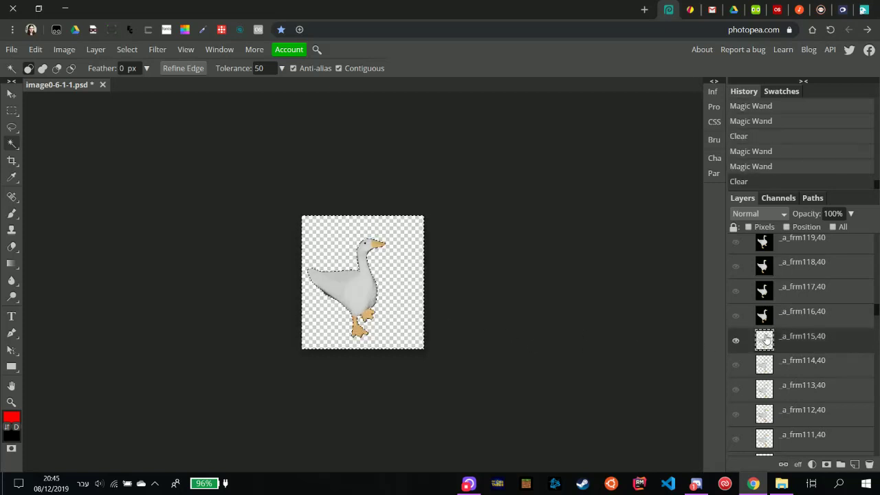
{"action": "left_click", "coordinate": [736, 340]}
Clear the black background from layer _a_frm116,40, then hide it.
{"action": "left_click", "coordinate": [746, 317]}
{"action": "left_click", "coordinate": [735, 316]}
{"action": "left_click", "coordinate": [427, 324]}
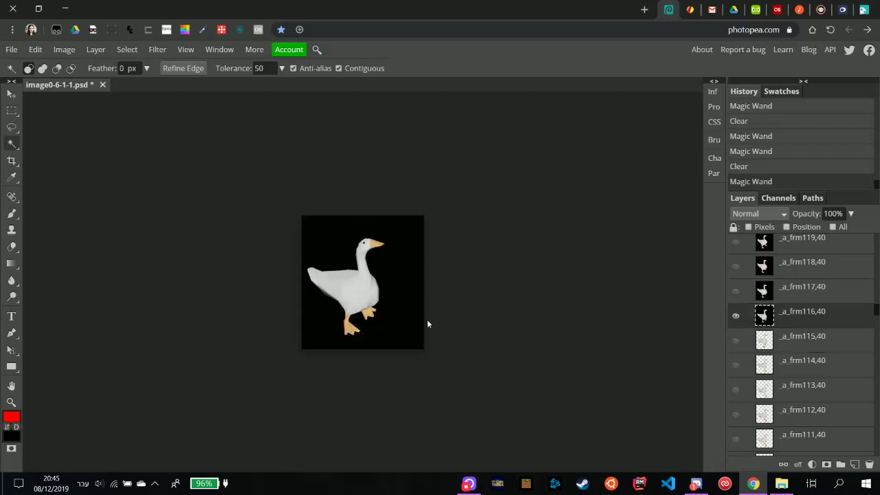
{"action": "left_click", "coordinate": [397, 318]}
{"action": "key", "text": "Delete"}
{"action": "left_click", "coordinate": [737, 316]}
Clear the black background from layer _a_frm117,40, then hide it.
{"action": "left_click", "coordinate": [747, 296]}
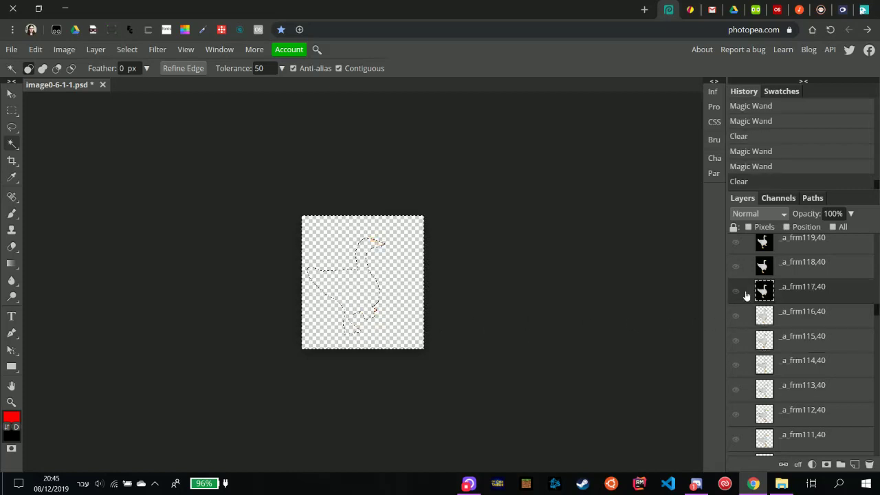
{"action": "left_click", "coordinate": [736, 291]}
{"action": "left_click", "coordinate": [399, 319]}
{"action": "key", "text": "Delete"}
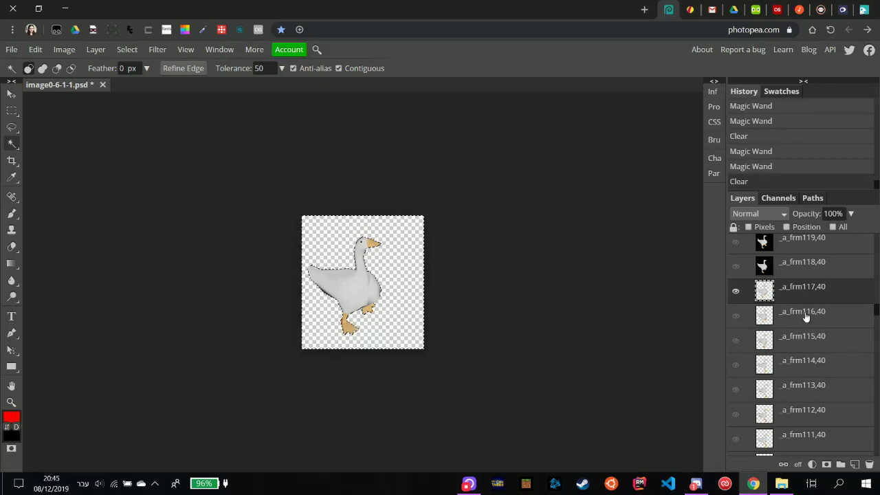
{"action": "left_click", "coordinate": [735, 292]}
Clear the black background from layer _a_frm118,40, then hide it.
{"action": "scroll", "coordinate": [800, 309], "scroll_direction": "up", "scroll_amount": 3}
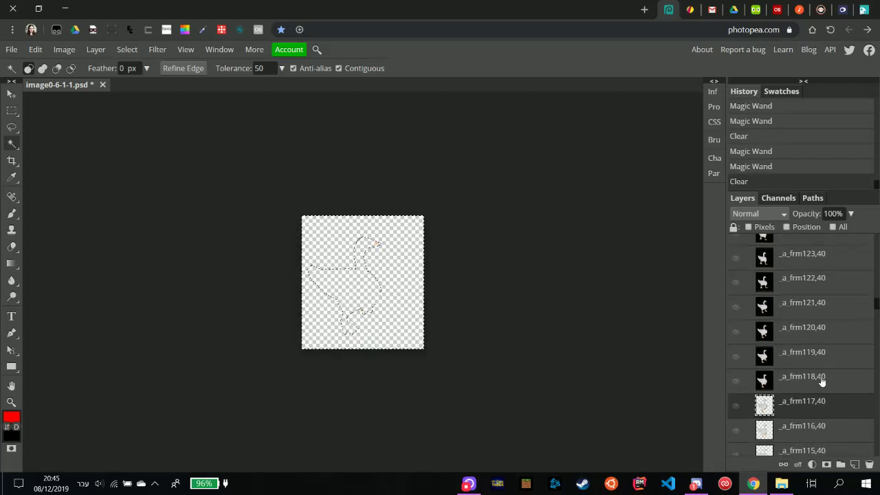
{"action": "scroll", "coordinate": [818, 379], "scroll_direction": "down", "scroll_amount": 1}
{"action": "left_click", "coordinate": [792, 330]}
{"action": "left_click", "coordinate": [736, 323]}
{"action": "left_click", "coordinate": [423, 306]}
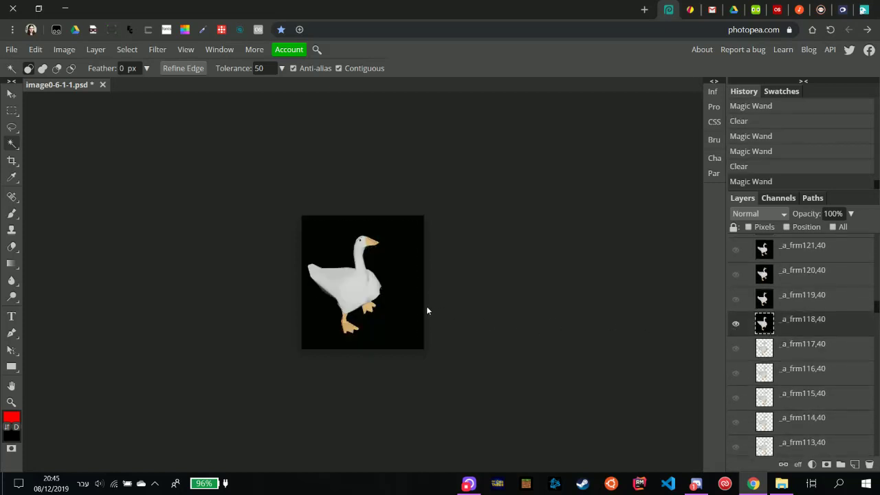
{"action": "left_click", "coordinate": [444, 308]}
{"action": "key", "text": "Delete"}
{"action": "left_click", "coordinate": [736, 323]}
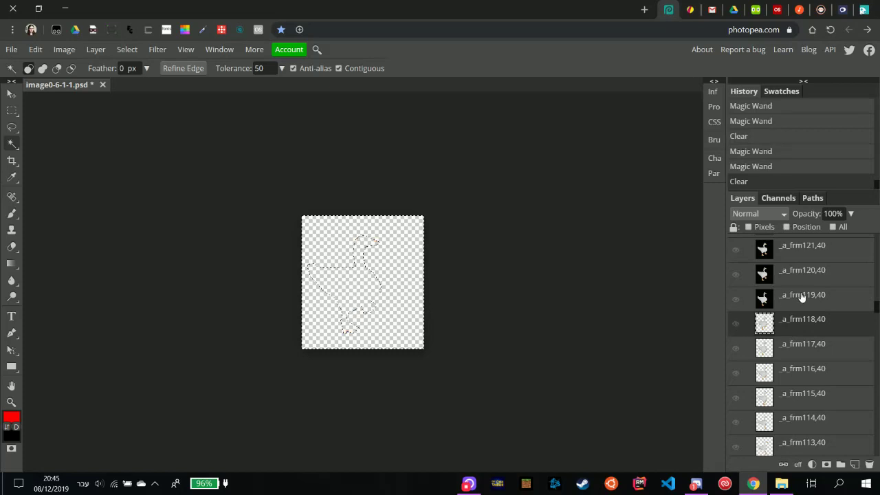
Clear the black background from layer _a_frm119,40, then hide it.
{"action": "left_click", "coordinate": [765, 299]}
{"action": "left_click", "coordinate": [736, 300]}
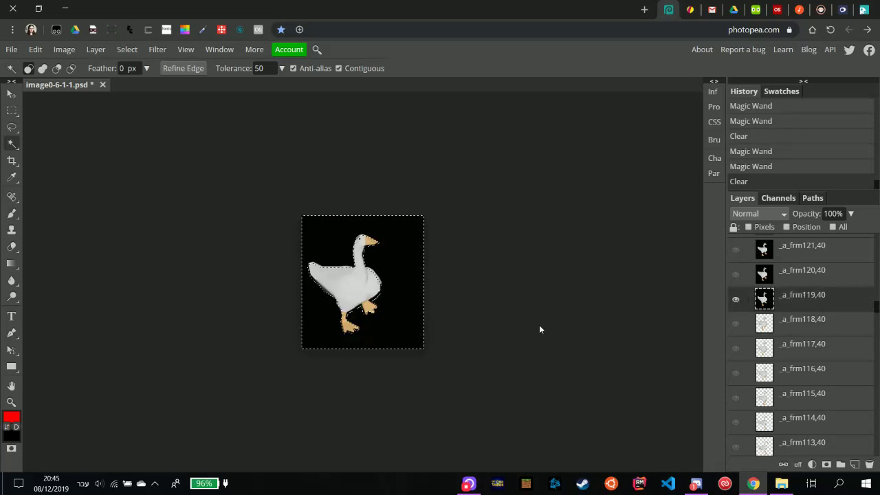
{"action": "left_click", "coordinate": [396, 308]}
{"action": "key", "text": "Delete"}
{"action": "left_click", "coordinate": [736, 301]}
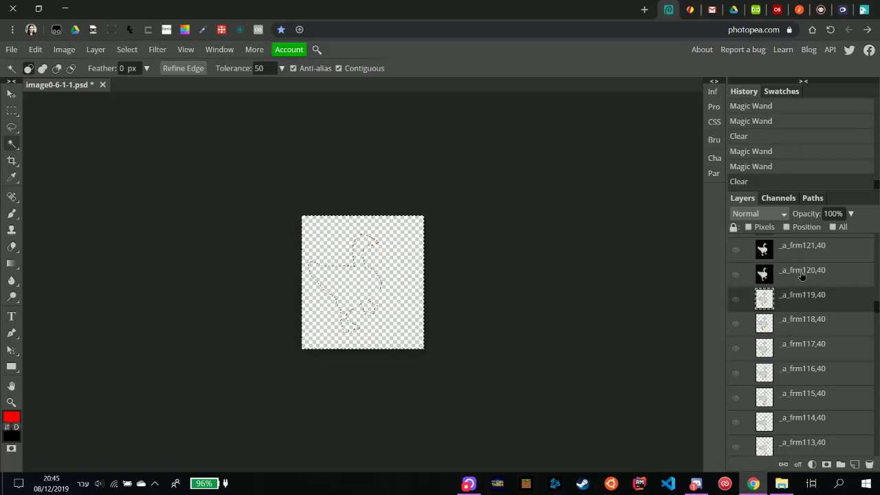
Clear the black background from layer _a_frm120,40, then hide it.
{"action": "left_click", "coordinate": [798, 273]}
{"action": "left_click", "coordinate": [735, 274]}
{"action": "left_click", "coordinate": [414, 317]}
{"action": "key", "text": "Delete"}
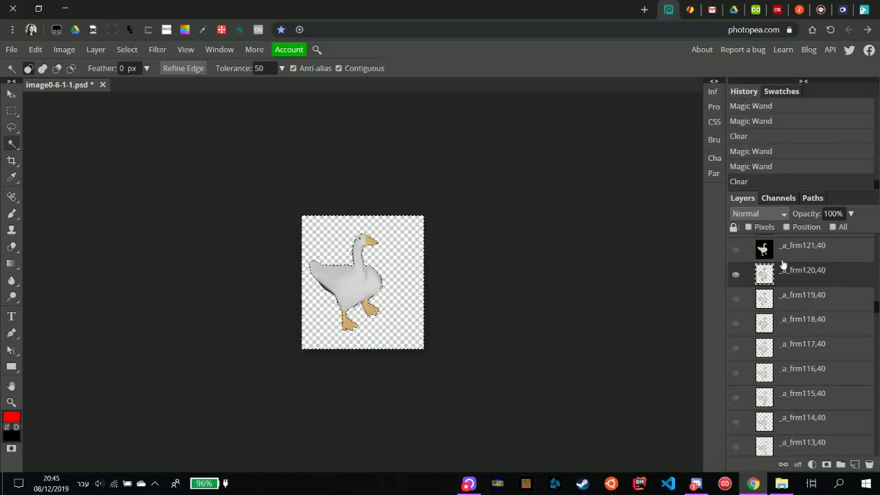
{"action": "left_click", "coordinate": [736, 278]}
Clear the black background from layer _a_frm121,40, then hide it.
{"action": "scroll", "coordinate": [739, 309], "scroll_direction": "up", "scroll_amount": 4}
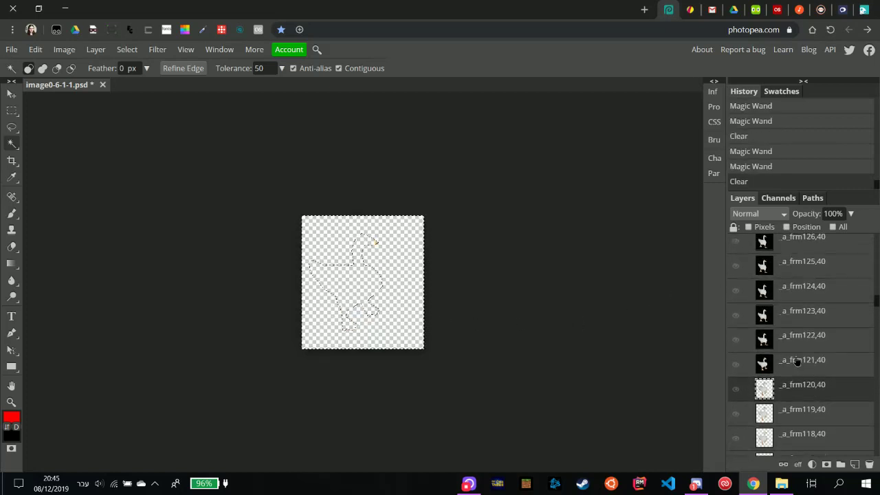
{"action": "left_click", "coordinate": [741, 368]}
{"action": "left_click", "coordinate": [736, 364]}
{"action": "left_click", "coordinate": [414, 304]}
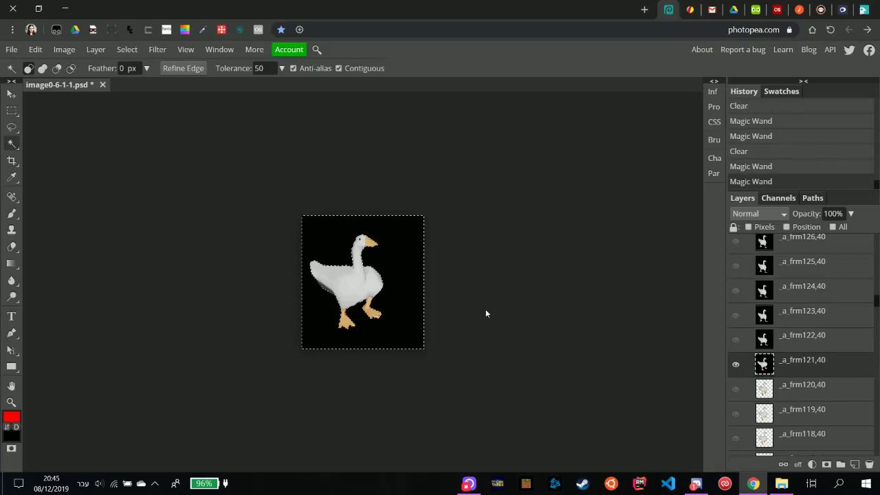
{"action": "key", "text": "Delete"}
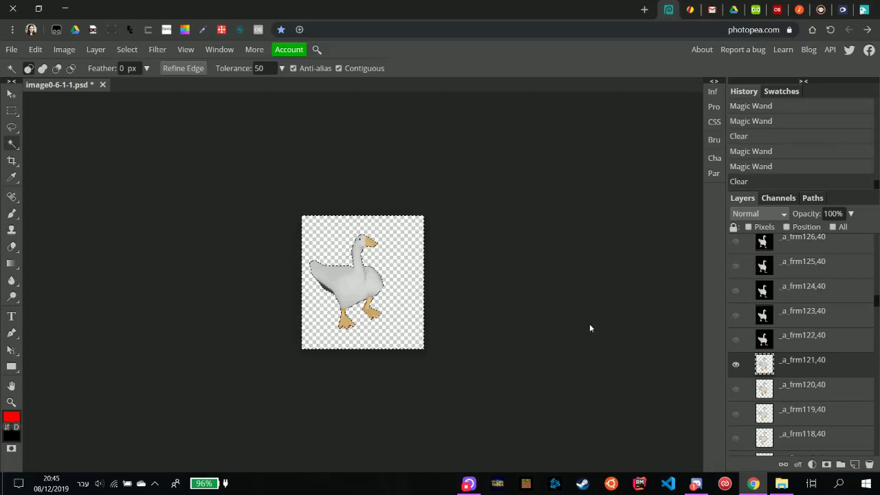
{"action": "left_click", "coordinate": [735, 364]}
Clear the black background from layer _a_frm122,40.
{"action": "left_click", "coordinate": [764, 340]}
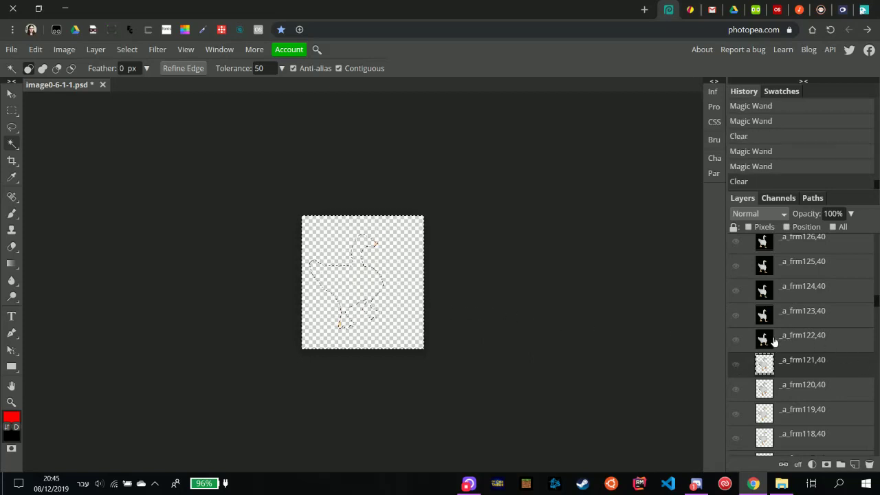
{"action": "left_click", "coordinate": [736, 339]}
{"action": "left_click", "coordinate": [515, 386]}
{"action": "left_click", "coordinate": [405, 295]}
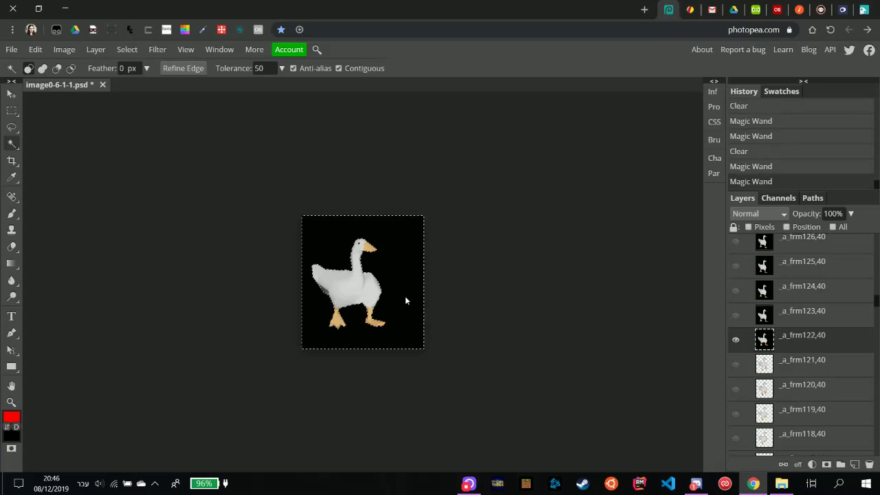
{"action": "key", "text": "Delete"}
Clear the black background from layer _a_frm123,40, then hide it.
{"action": "left_click", "coordinate": [804, 316]}
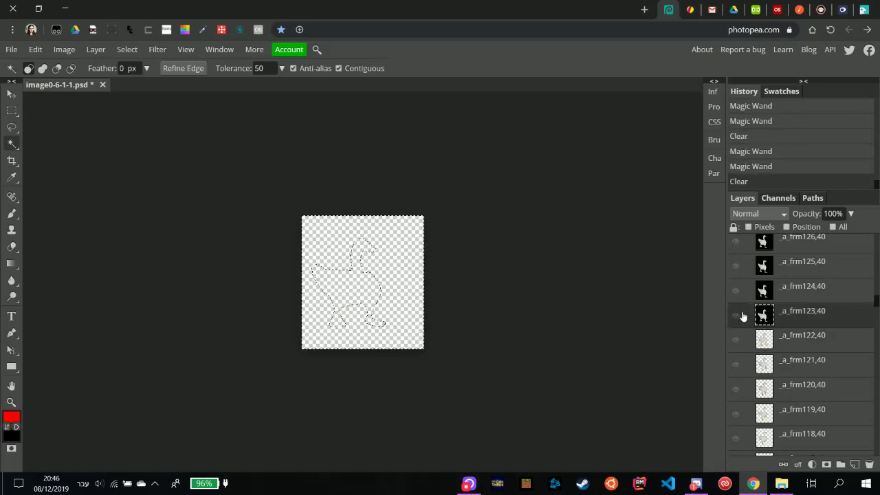
{"action": "left_click", "coordinate": [736, 315]}
{"action": "left_click", "coordinate": [409, 317]}
{"action": "left_click", "coordinate": [414, 316]}
{"action": "key", "text": "Delete"}
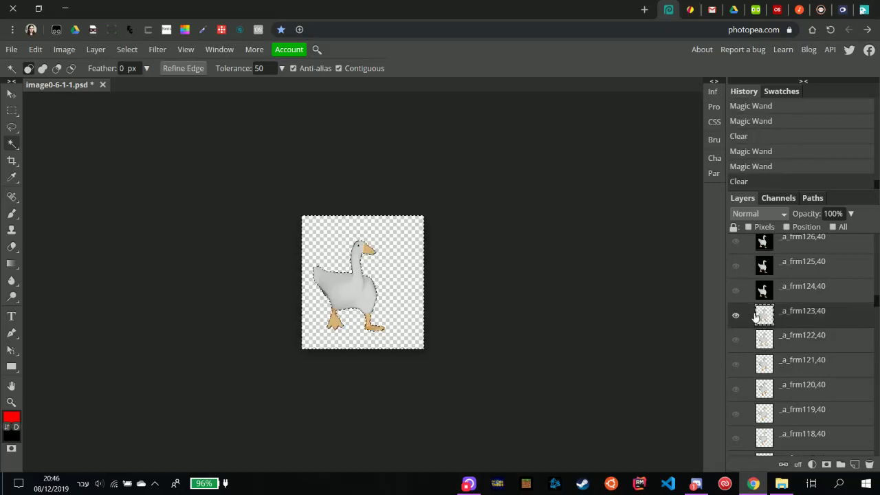
{"action": "left_click", "coordinate": [736, 315]}
Clear the black background from layer _a_frm124,40, then hide it.
{"action": "left_click", "coordinate": [810, 288]}
{"action": "left_click", "coordinate": [735, 294]}
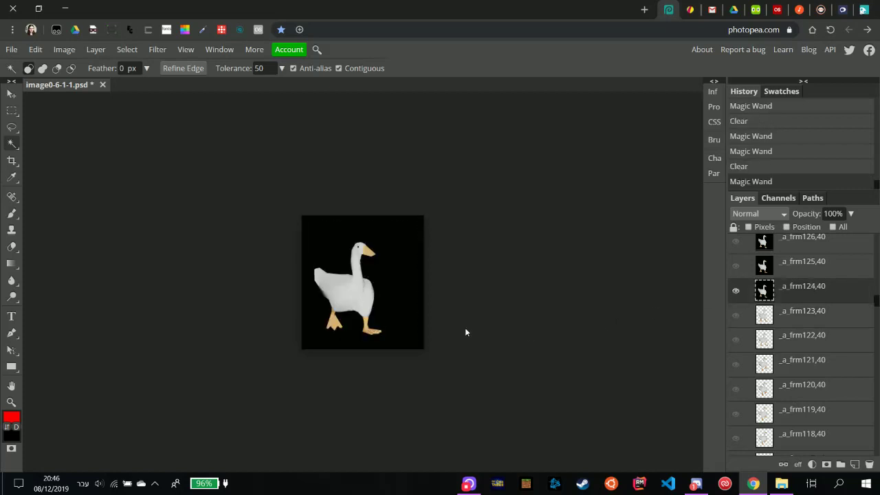
{"action": "left_click", "coordinate": [413, 318]}
{"action": "key", "text": "Delete"}
{"action": "left_click", "coordinate": [736, 292]}
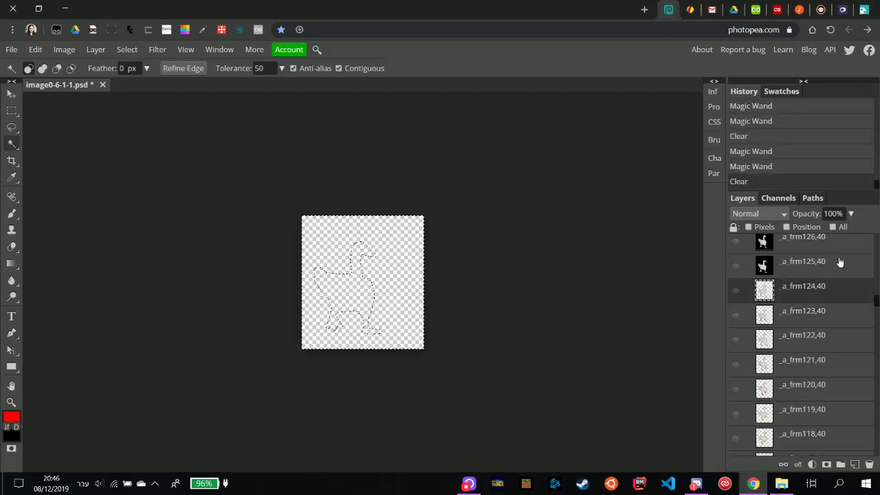
Show layer _a_frm125,40 and delete its Magic Wand-selected black background.
{"action": "left_click", "coordinate": [818, 267]}
{"action": "left_click", "coordinate": [736, 266]}
{"action": "left_click", "coordinate": [416, 299]}
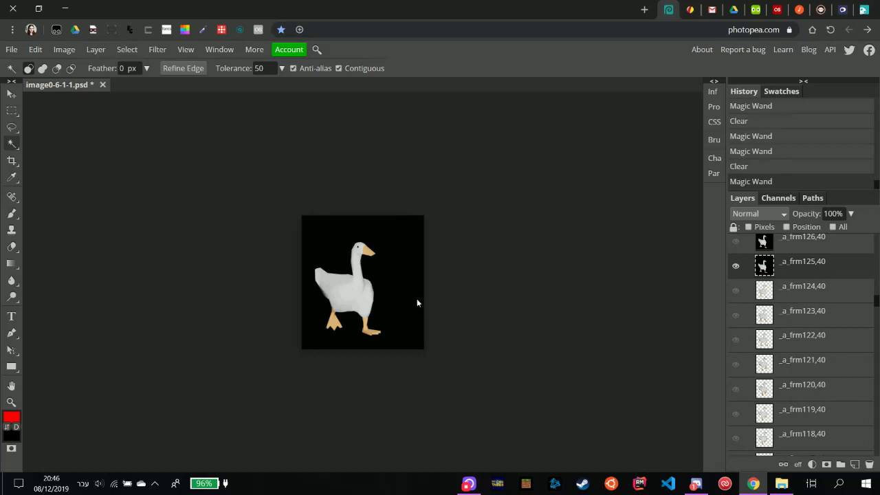
{"action": "key", "text": "Delete"}
Hide frame 125, then clear frame _a_frm126,40's black background to transparency.
{"action": "scroll", "coordinate": [827, 356], "scroll_direction": "up", "scroll_amount": 2}
{"action": "scroll", "coordinate": [828, 356], "scroll_direction": "up", "scroll_amount": 2}
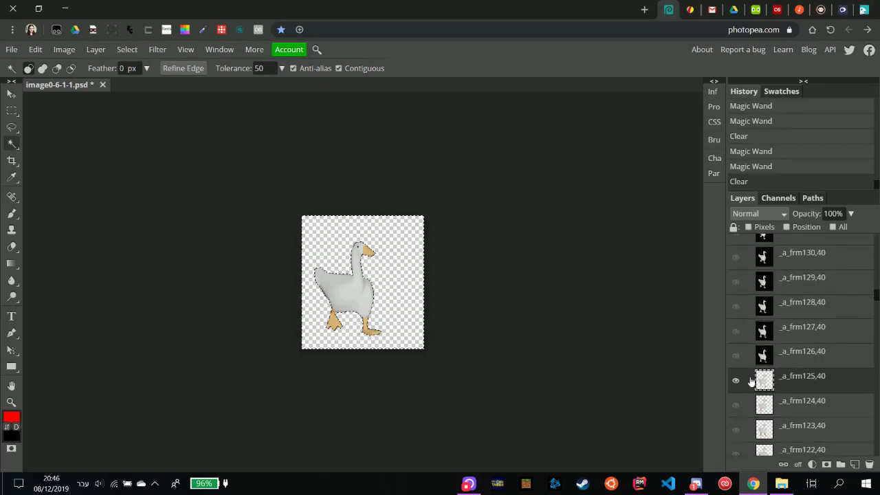
{"action": "left_click", "coordinate": [735, 380]}
{"action": "left_click", "coordinate": [763, 355]}
{"action": "left_click", "coordinate": [736, 356]}
{"action": "left_click", "coordinate": [485, 360]}
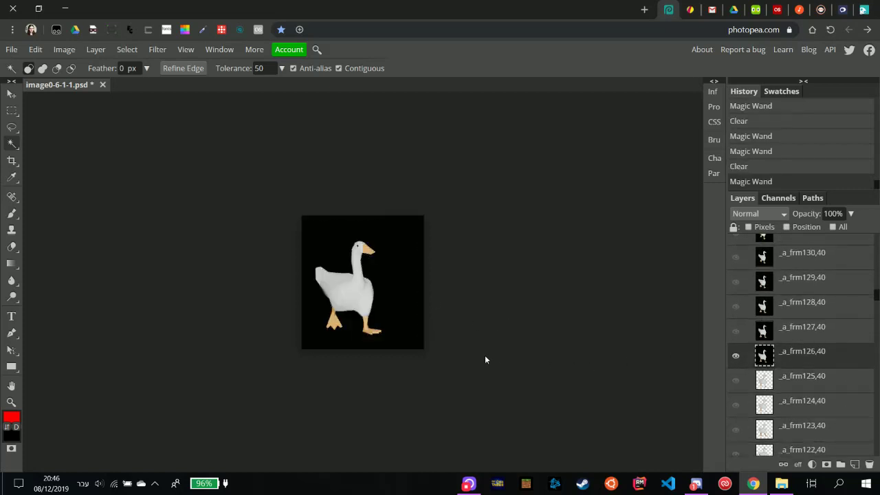
{"action": "left_click", "coordinate": [411, 300]}
{"action": "key", "text": "Delete"}
{"action": "left_click", "coordinate": [736, 357]}
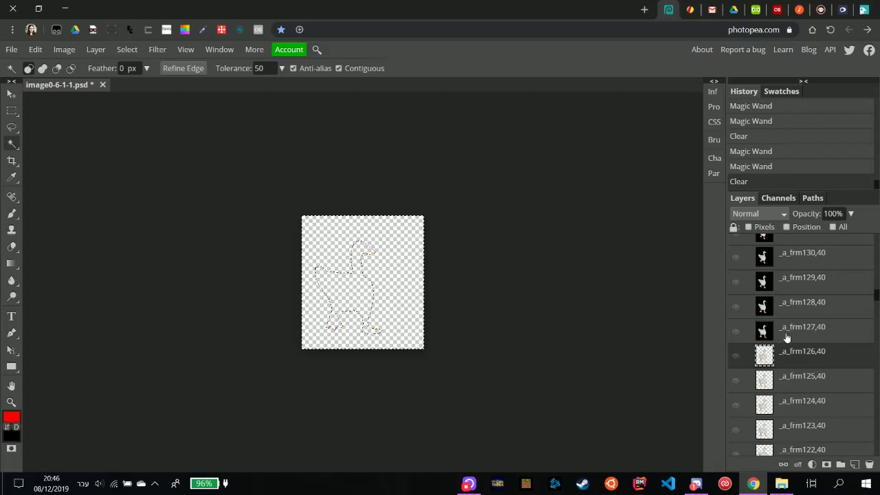
Make the black backgrounds of frames _a_frm127,40 and _a_frm128,40 transparent.
{"action": "left_click", "coordinate": [801, 331]}
{"action": "left_click", "coordinate": [735, 332]}
{"action": "left_click", "coordinate": [479, 339]}
{"action": "left_click", "coordinate": [411, 305]}
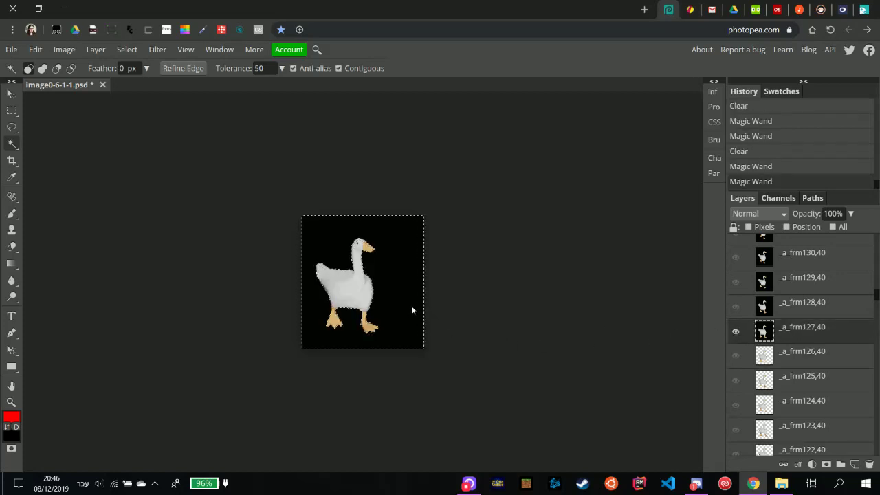
{"action": "key", "text": "Delete"}
{"action": "left_click", "coordinate": [735, 332]}
{"action": "left_click", "coordinate": [762, 309]}
{"action": "left_click", "coordinate": [736, 306]}
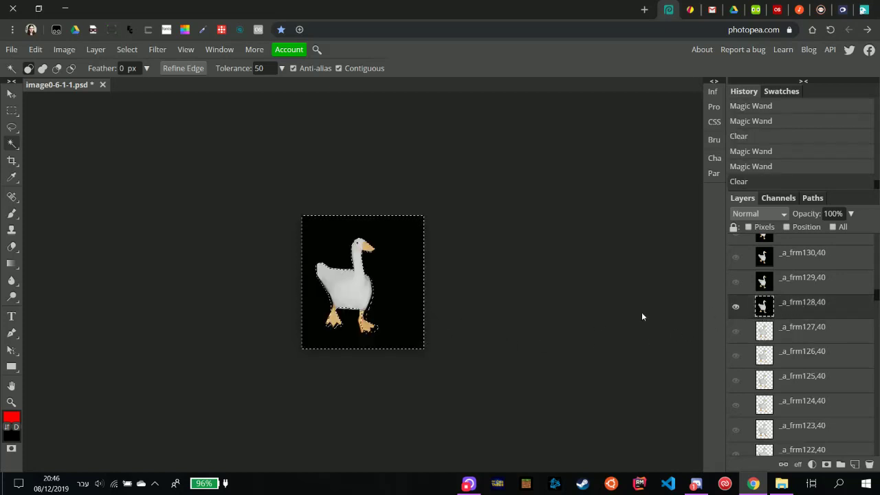
{"action": "left_click", "coordinate": [479, 337]}
{"action": "left_click", "coordinate": [397, 306]}
{"action": "key", "text": "Delete"}
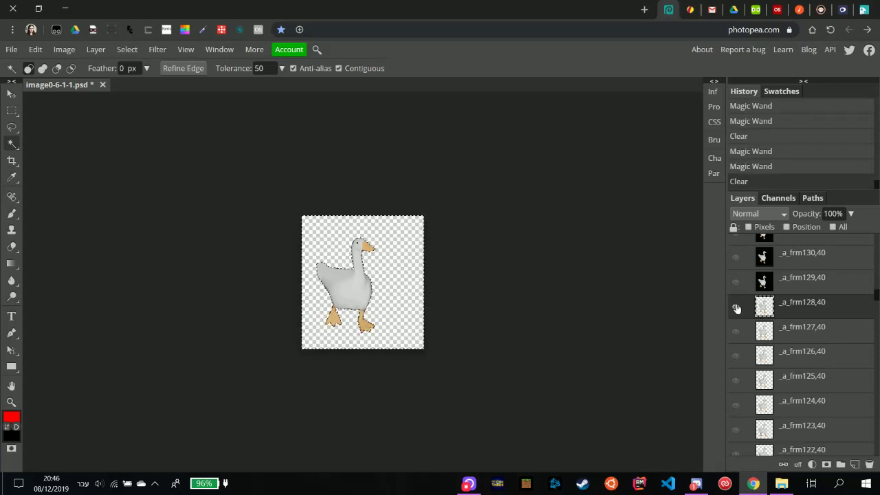
{"action": "left_click", "coordinate": [736, 307]}
Make the black backgrounds of frames _a_frm129,40 and _a_frm130,40 transparent.
{"action": "left_click", "coordinate": [802, 281]}
{"action": "left_click", "coordinate": [736, 282]}
{"action": "left_click", "coordinate": [406, 295]}
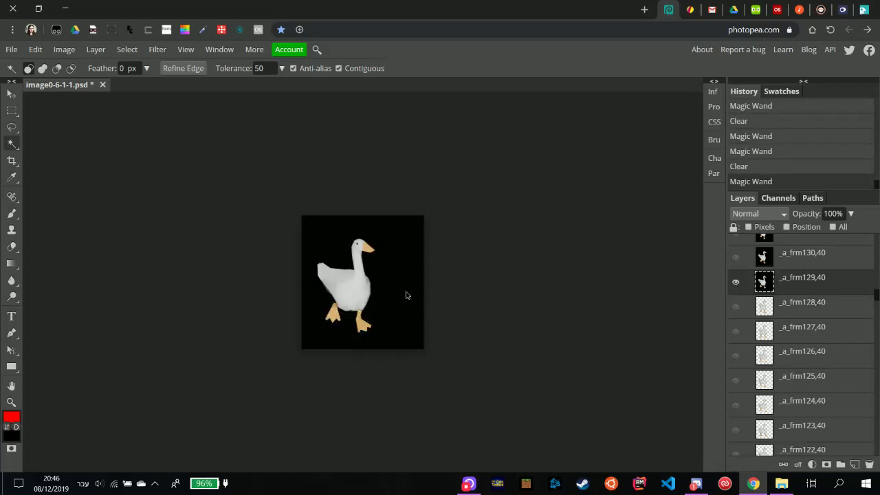
{"action": "left_click", "coordinate": [406, 295]}
{"action": "key", "text": "Delete"}
{"action": "left_click", "coordinate": [734, 282]}
{"action": "scroll", "coordinate": [807, 357], "scroll_direction": "up", "scroll_amount": 4}
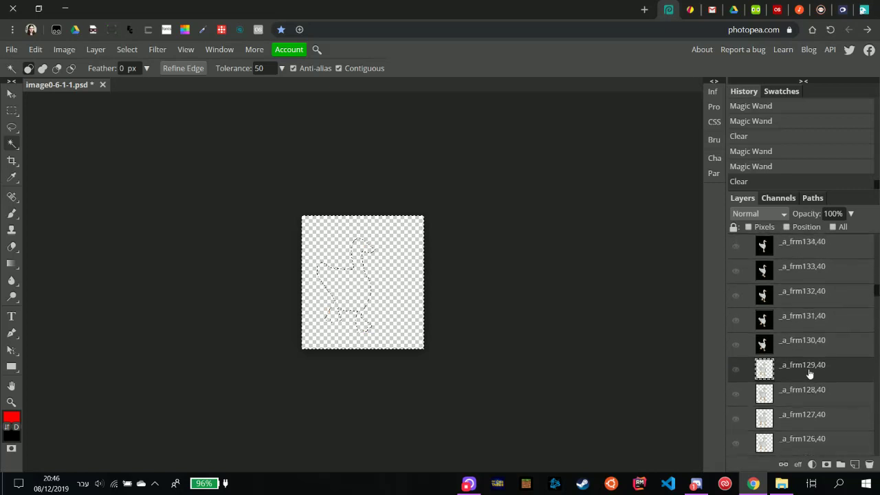
{"action": "left_click", "coordinate": [805, 373]}
{"action": "left_click", "coordinate": [736, 374]}
{"action": "left_click", "coordinate": [404, 289]}
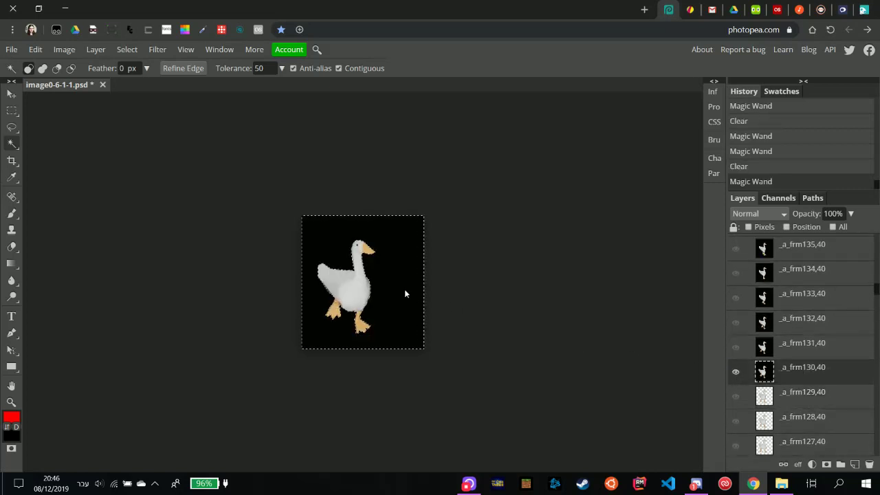
{"action": "left_click", "coordinate": [405, 289]}
{"action": "key", "text": "Delete"}
{"action": "left_click", "coordinate": [736, 374]}
Make the black backgrounds of frames _a_frm131,40 and _a_frm132,40 transparent.
{"action": "left_click", "coordinate": [760, 349]}
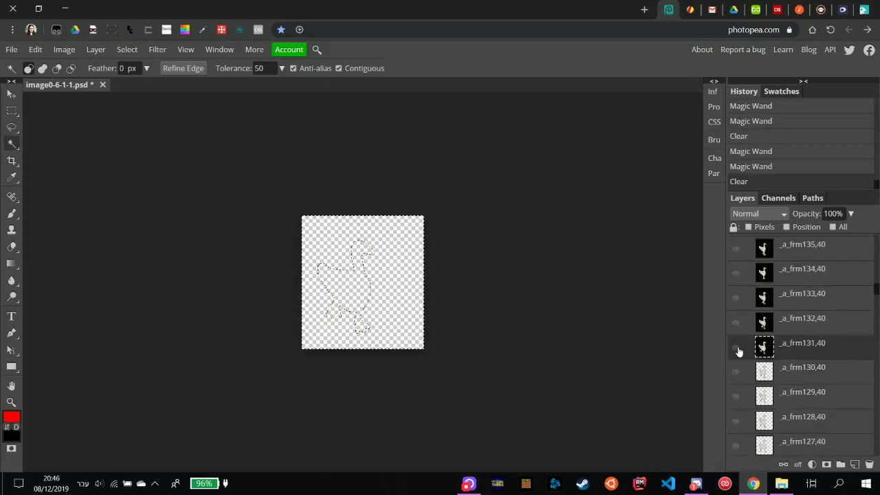
{"action": "left_click", "coordinate": [735, 348]}
{"action": "left_click", "coordinate": [413, 315]}
{"action": "left_click", "coordinate": [412, 315]}
{"action": "key", "text": "Delete"}
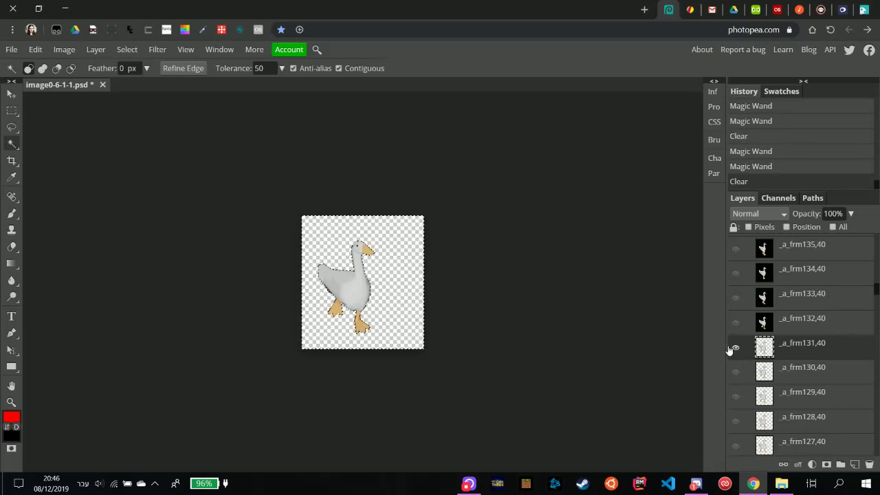
{"action": "left_click", "coordinate": [736, 348]}
{"action": "left_click", "coordinate": [740, 325]}
{"action": "left_click", "coordinate": [738, 323]}
{"action": "left_click", "coordinate": [439, 305]}
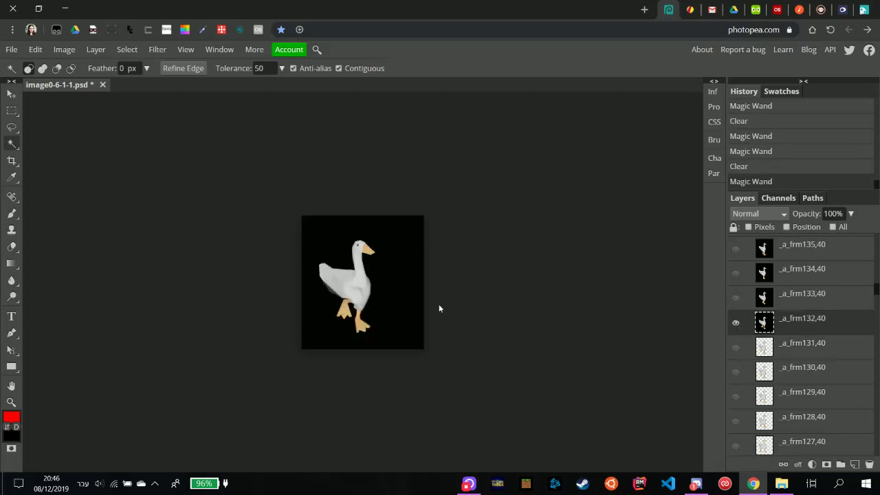
{"action": "left_click", "coordinate": [416, 306]}
{"action": "key", "text": "Delete"}
{"action": "left_click", "coordinate": [736, 323]}
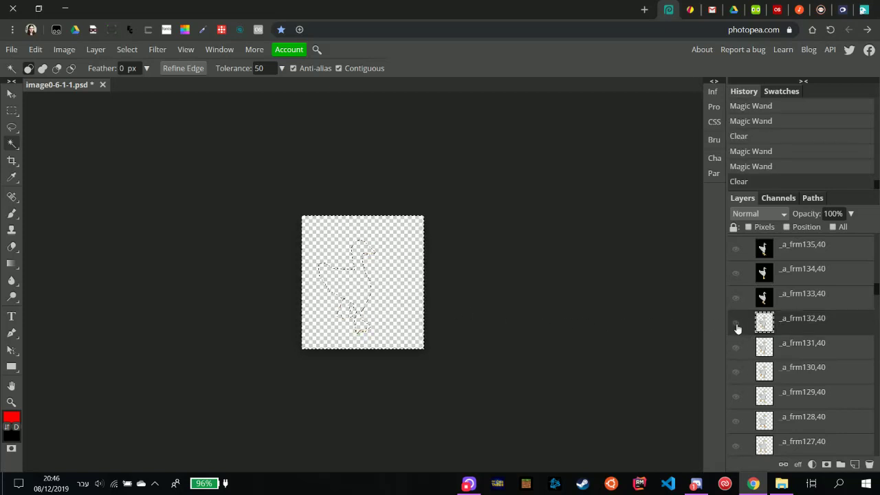
Make the black backgrounds of frames _a_frm133,40 and _a_frm134,40 transparent.
{"action": "left_click", "coordinate": [799, 308]}
{"action": "scroll", "coordinate": [799, 310], "scroll_direction": "up", "scroll_amount": 2}
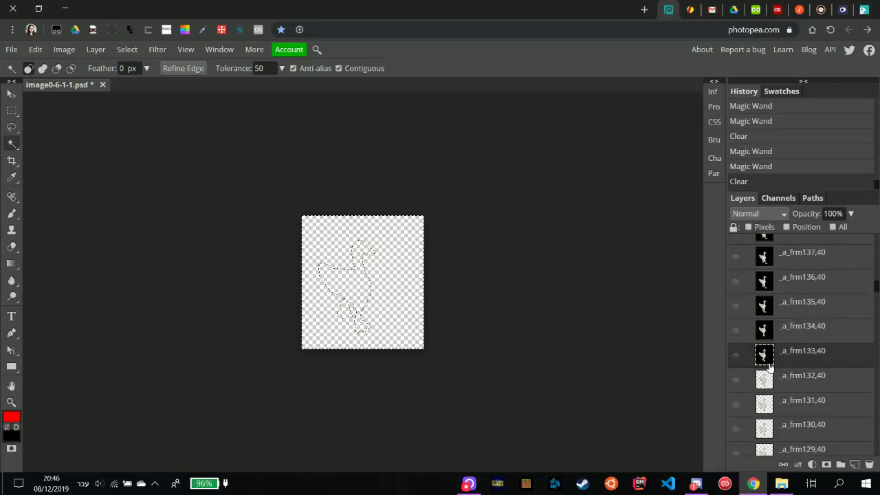
{"action": "left_click", "coordinate": [736, 355]}
{"action": "left_click", "coordinate": [411, 308]}
{"action": "left_click", "coordinate": [404, 303]}
{"action": "key", "text": "Delete"}
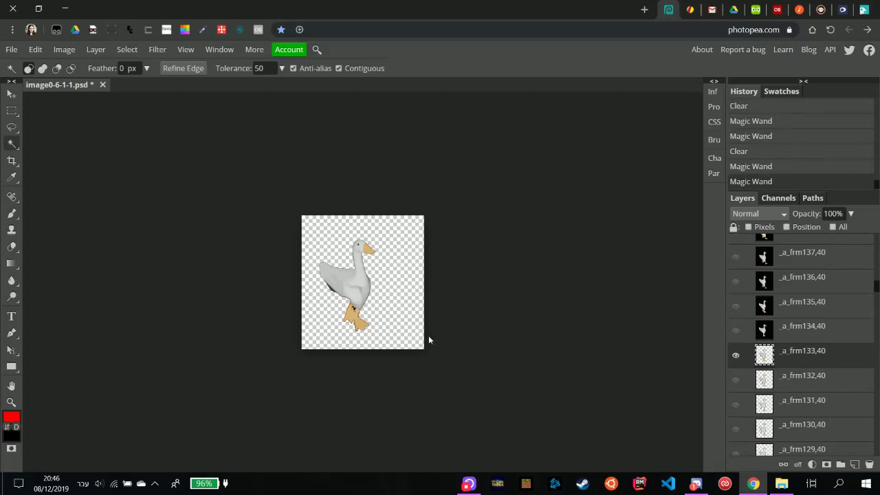
{"action": "left_click", "coordinate": [736, 355]}
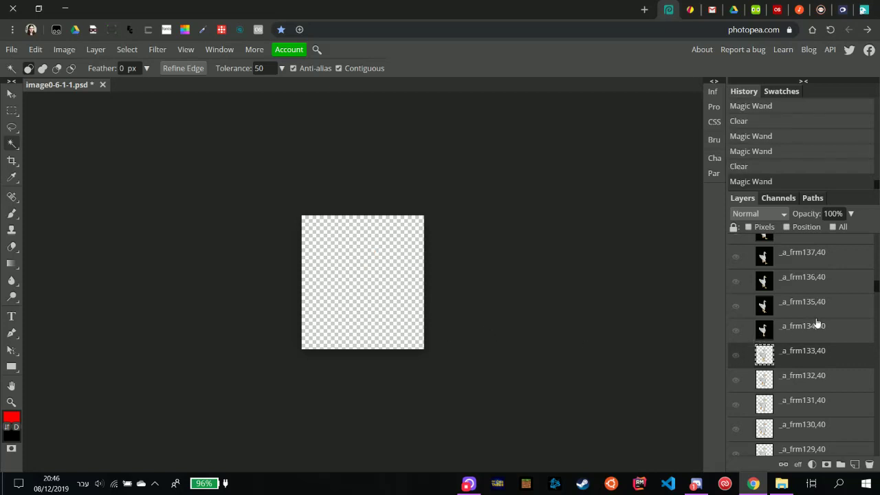
{"action": "left_click", "coordinate": [756, 332]}
{"action": "left_click", "coordinate": [736, 331]}
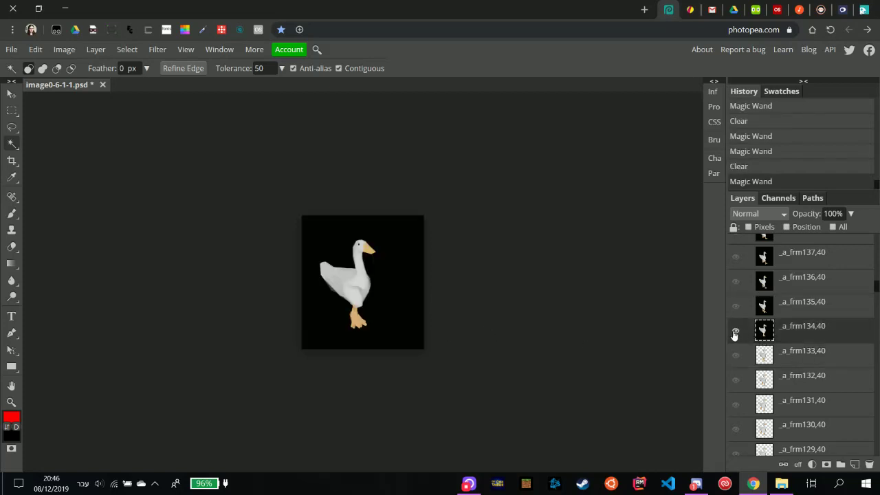
{"action": "left_click", "coordinate": [475, 363]}
{"action": "left_click", "coordinate": [406, 315]}
{"action": "key", "text": "Delete"}
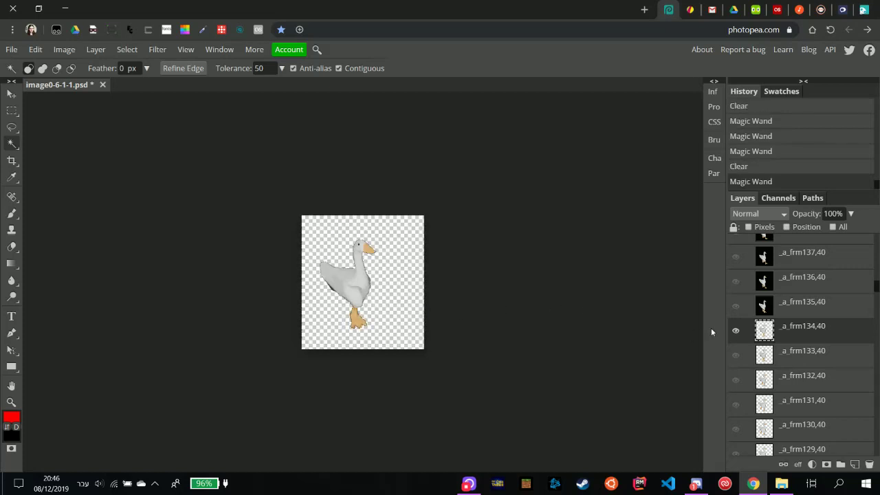
{"action": "left_click", "coordinate": [735, 331]}
Clear frame _a_frm135,40's black background, including a leftover black patch.
{"action": "left_click", "coordinate": [801, 305]}
{"action": "left_click", "coordinate": [735, 306]}
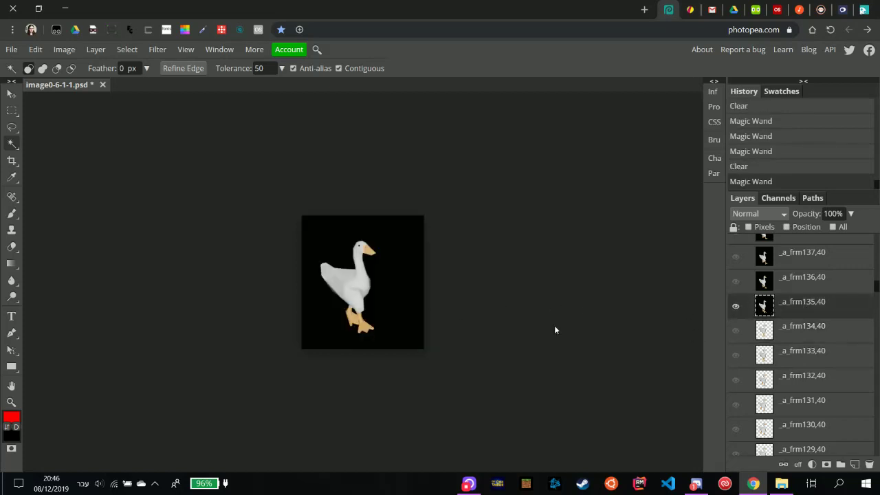
{"action": "left_click", "coordinate": [554, 327]}
{"action": "left_click", "coordinate": [406, 313]}
{"action": "key", "text": "Delete"}
{"action": "left_click", "coordinate": [351, 314]}
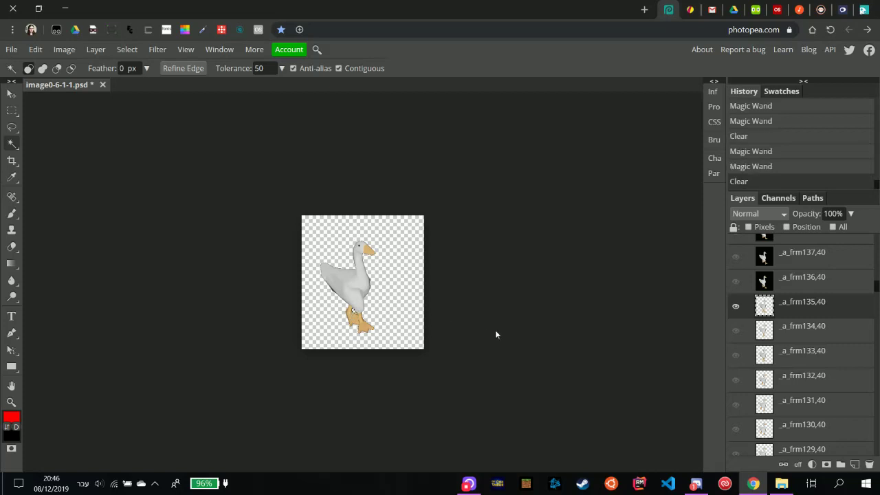
{"action": "left_click", "coordinate": [736, 305]}
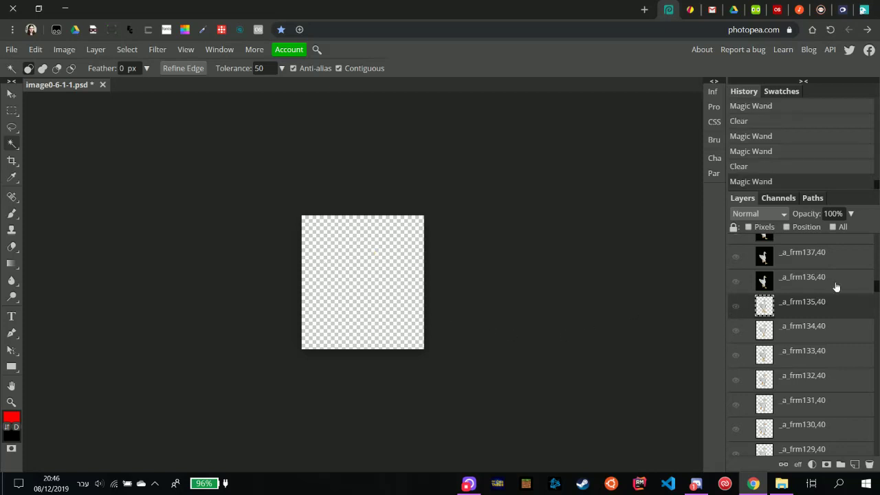
Clear frame _a_frm136,40's black background and the dark patch between the goose's feet.
{"action": "left_click", "coordinate": [814, 287]}
{"action": "left_click", "coordinate": [735, 281]}
{"action": "left_click", "coordinate": [422, 311]}
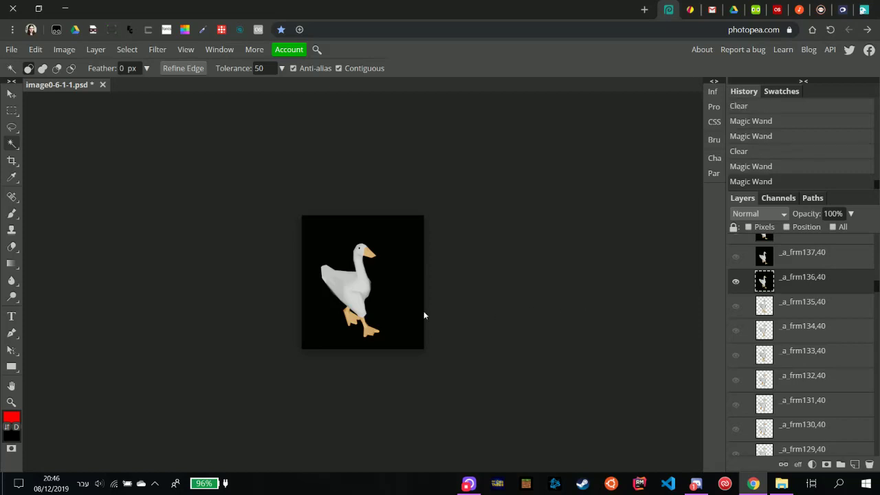
{"action": "key", "text": "Delete"}
{"action": "left_click", "coordinate": [355, 317]}
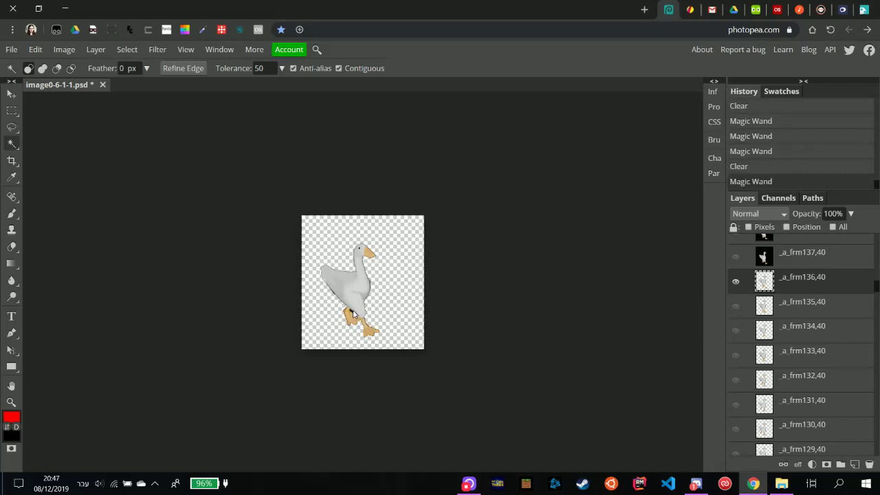
{"action": "key", "text": "Delete"}
{"action": "left_click", "coordinate": [457, 316]}
{"action": "scroll", "coordinate": [798, 344], "scroll_direction": "up", "scroll_amount": 3}
{"action": "scroll", "coordinate": [790, 355], "scroll_direction": "up", "scroll_amount": 2}
{"action": "left_click", "coordinate": [736, 394]}
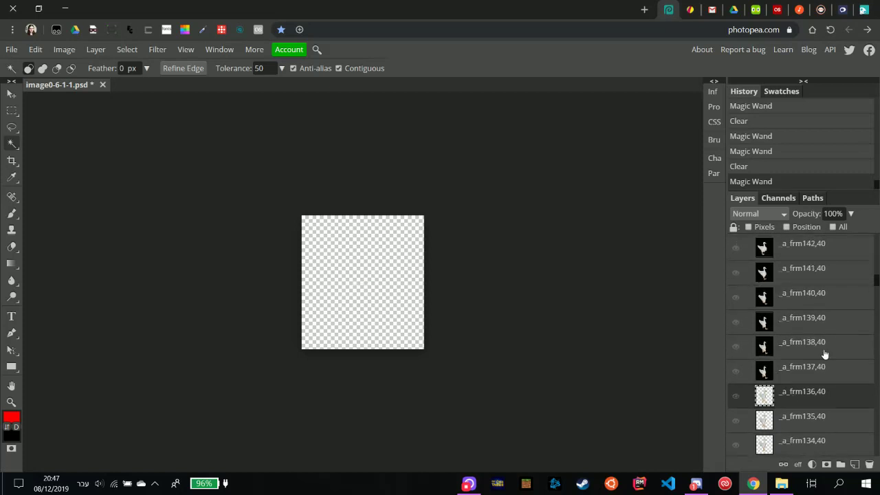
Make the black backgrounds of frames _a_frm137,40 and _a_frm138,40 transparent.
{"action": "left_click", "coordinate": [805, 367]}
{"action": "left_click", "coordinate": [735, 371]}
{"action": "left_click", "coordinate": [403, 309]}
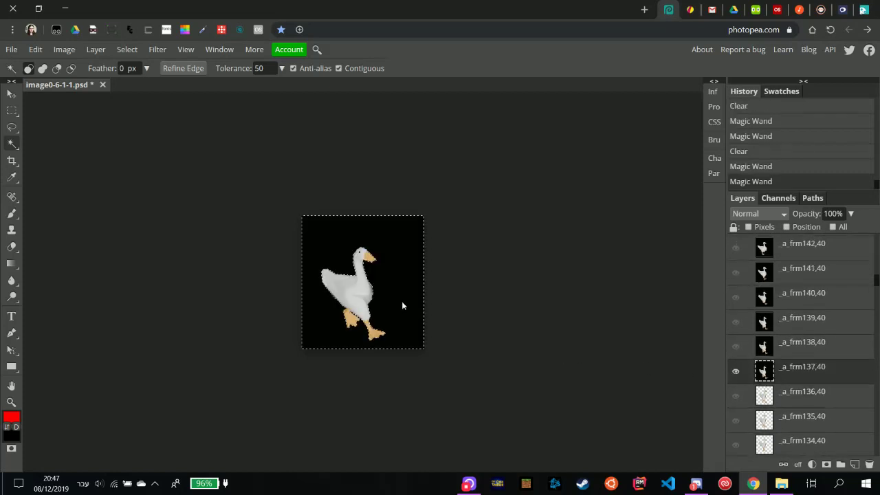
{"action": "key", "text": "Delete"}
{"action": "left_click", "coordinate": [545, 309]}
{"action": "left_click", "coordinate": [735, 372]}
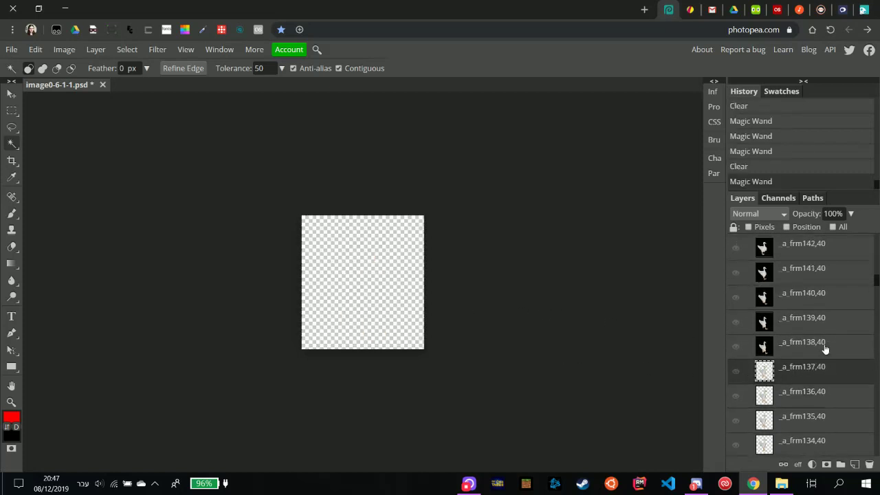
{"action": "left_click", "coordinate": [819, 344]}
{"action": "left_click", "coordinate": [736, 347]}
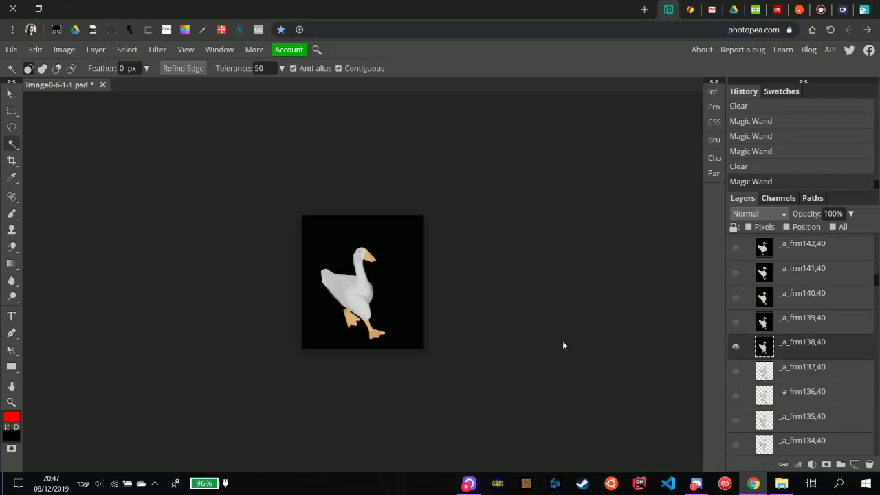
{"action": "left_click", "coordinate": [399, 310]}
{"action": "key", "text": "Delete"}
{"action": "left_click", "coordinate": [537, 304]}
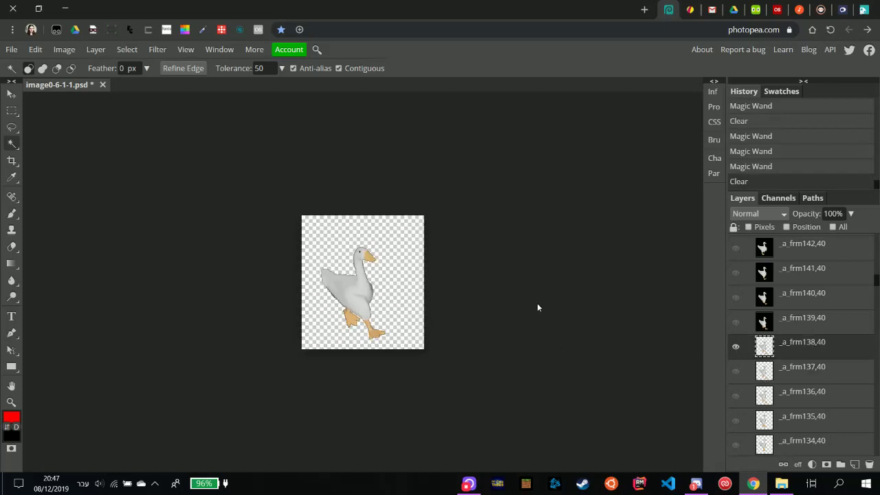
{"action": "left_click", "coordinate": [735, 347]}
Make the black backgrounds of frames _a_frm139,40 and _a_frm140,40 transparent.
{"action": "left_click", "coordinate": [803, 325]}
{"action": "left_click", "coordinate": [736, 322]}
{"action": "left_click", "coordinate": [395, 308]}
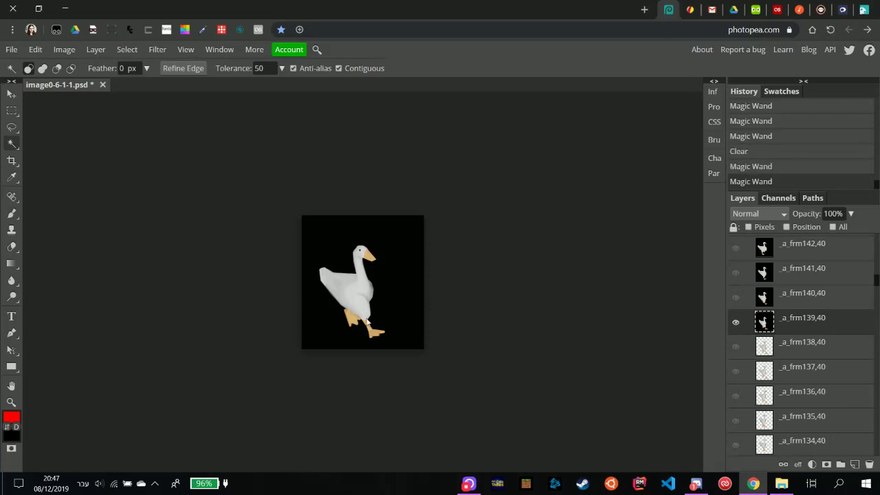
{"action": "left_click", "coordinate": [395, 308]}
{"action": "key", "text": "Delete"}
{"action": "left_click", "coordinate": [535, 323]}
{"action": "left_click", "coordinate": [735, 322]}
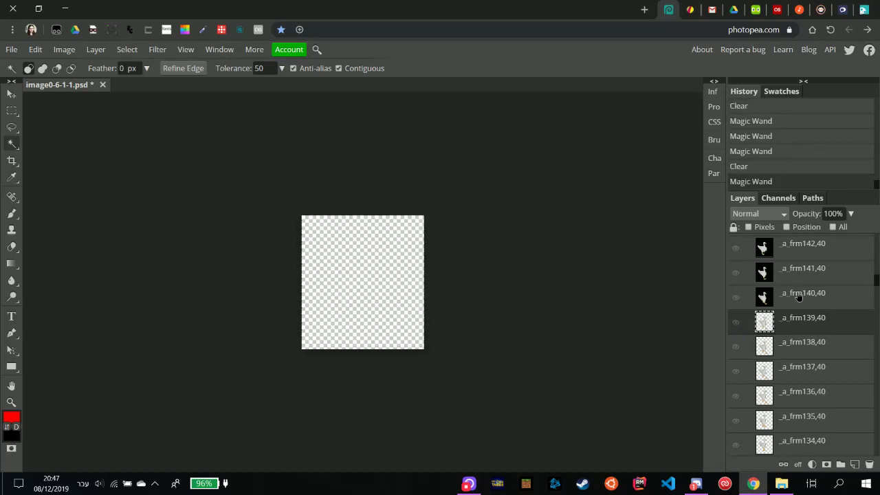
{"action": "left_click", "coordinate": [801, 295]}
{"action": "left_click", "coordinate": [735, 297]}
{"action": "left_click", "coordinate": [416, 313]}
{"action": "key", "text": "Delete"}
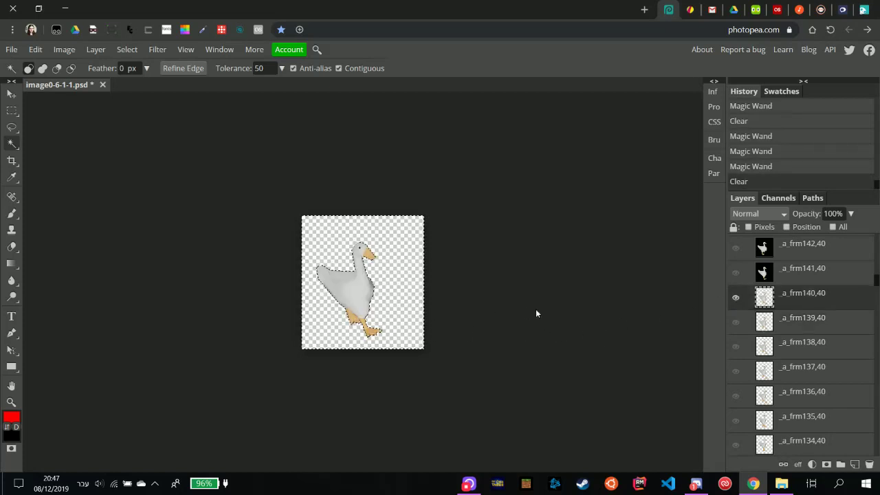
{"action": "left_click", "coordinate": [736, 297]}
Make the black backgrounds of frames _a_frm141,40 and _a_frm142,40 transparent.
{"action": "scroll", "coordinate": [825, 313], "scroll_direction": "up", "scroll_amount": 3}
{"action": "left_click", "coordinate": [803, 333]}
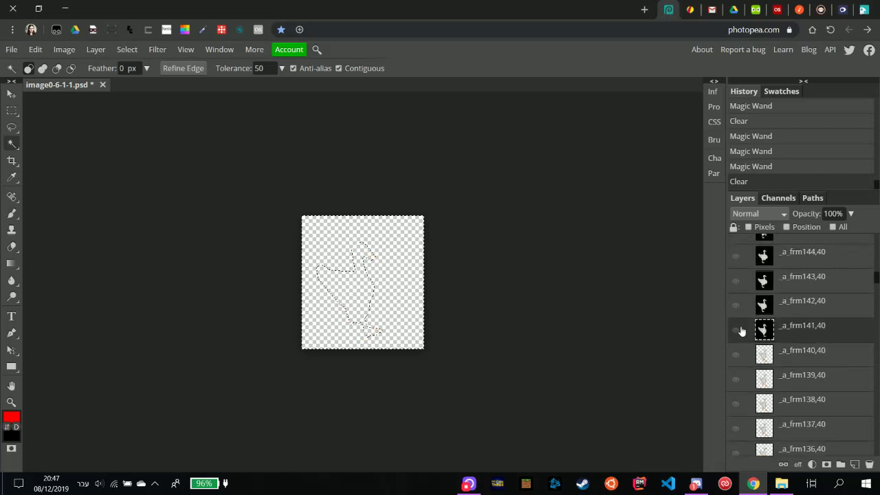
{"action": "left_click", "coordinate": [736, 330]}
{"action": "left_click", "coordinate": [406, 294]}
{"action": "key", "text": "Delete"}
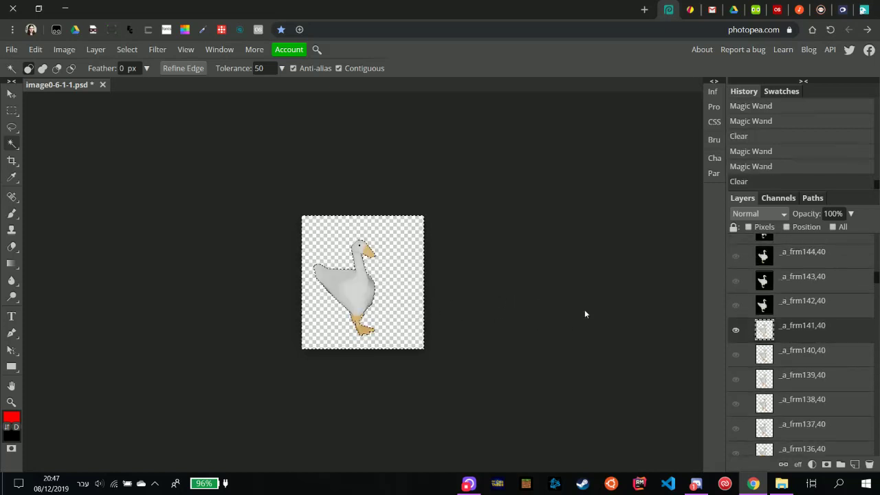
{"action": "left_click", "coordinate": [736, 331]}
{"action": "left_click", "coordinate": [830, 309]}
{"action": "left_click", "coordinate": [735, 305]}
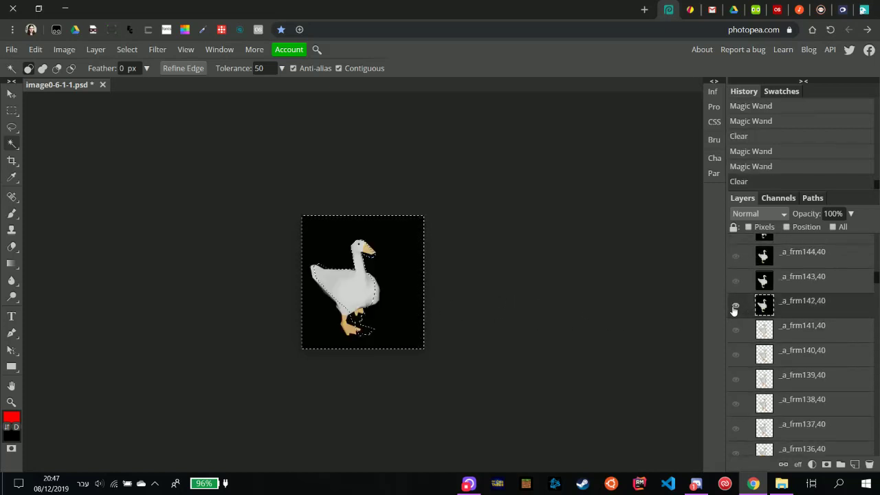
{"action": "left_click", "coordinate": [416, 313]}
{"action": "key", "text": "Delete"}
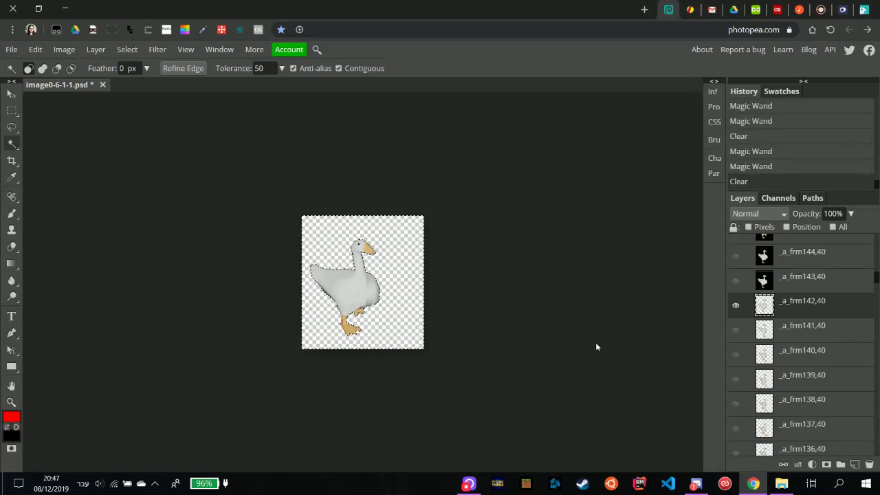
{"action": "left_click", "coordinate": [736, 305]}
Make the black backgrounds of frames _a_frm143,40 and _a_frm144,40 transparent.
{"action": "scroll", "coordinate": [736, 310], "scroll_direction": "up", "scroll_amount": 3}
{"action": "left_click", "coordinate": [762, 338]}
{"action": "left_click", "coordinate": [736, 338]}
{"action": "left_click", "coordinate": [412, 330]}
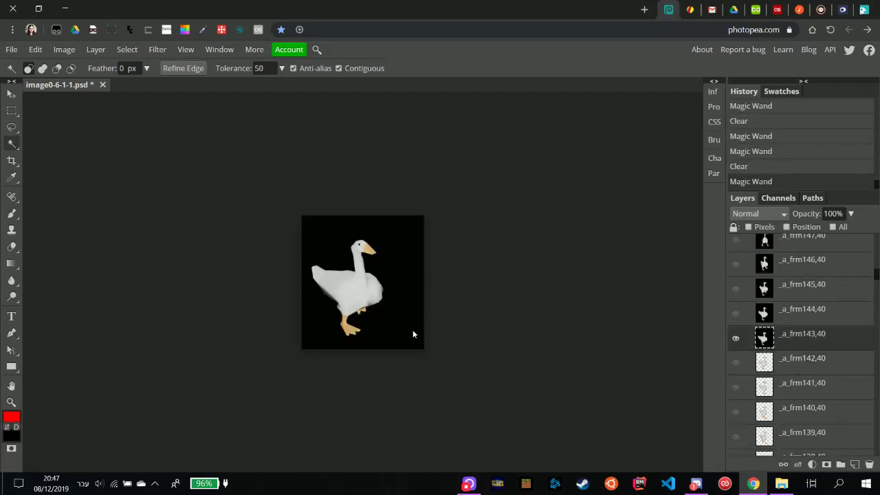
{"action": "key", "text": "Delete"}
{"action": "left_click", "coordinate": [736, 338]}
{"action": "left_click", "coordinate": [763, 313]}
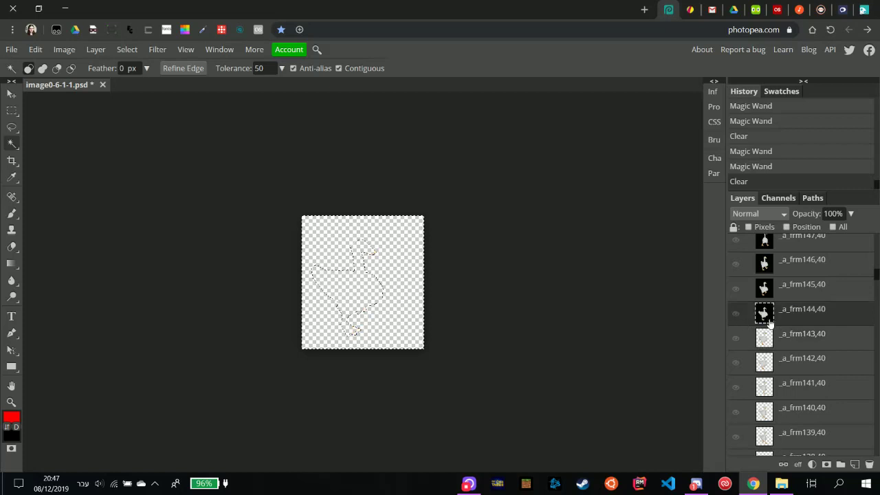
{"action": "left_click", "coordinate": [736, 313]}
{"action": "left_click", "coordinate": [409, 332]}
{"action": "key", "text": "Delete"}
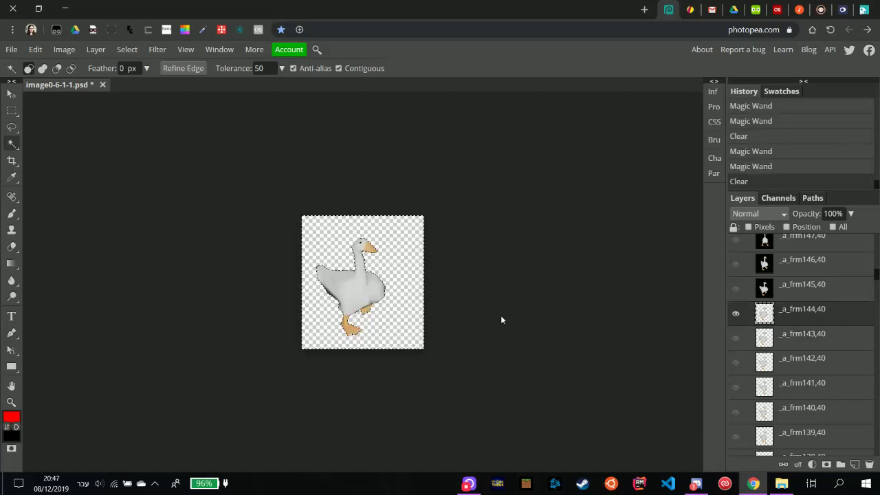
{"action": "left_click", "coordinate": [736, 313]}
Make the black backgrounds of frames _a_frm145,40 and _a_frm146,40 transparent.
{"action": "left_click", "coordinate": [764, 287]}
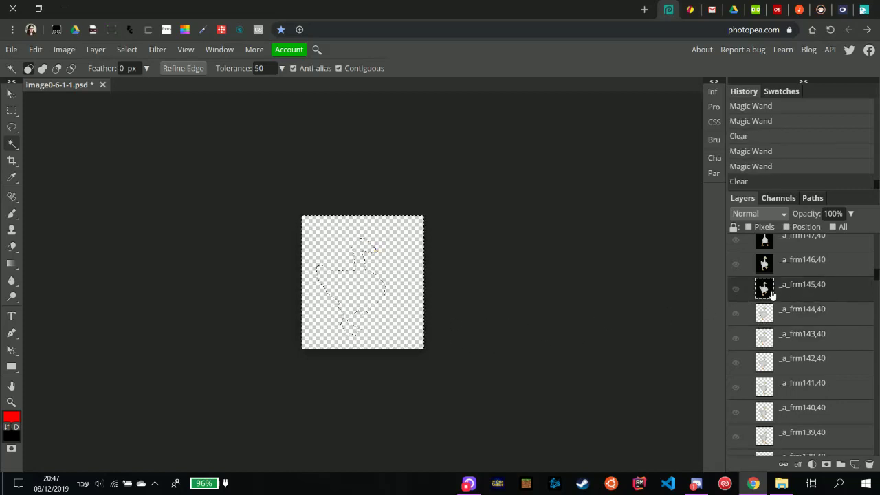
{"action": "left_click", "coordinate": [736, 288]}
{"action": "left_click", "coordinate": [385, 337]}
{"action": "key", "text": "Delete"}
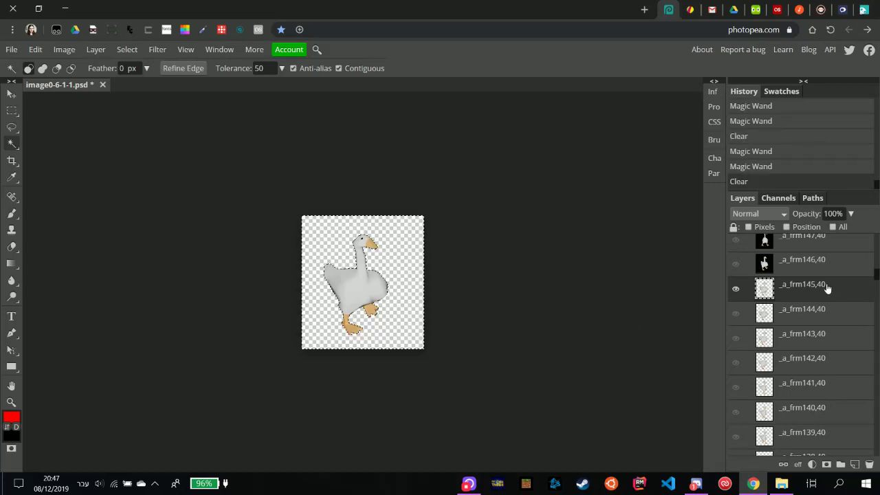
{"action": "left_click", "coordinate": [736, 288]}
{"action": "scroll", "coordinate": [787, 318], "scroll_direction": "up", "scroll_amount": 1}
{"action": "scroll", "coordinate": [787, 318], "scroll_direction": "up", "scroll_amount": 1}
{"action": "left_click", "coordinate": [765, 320]}
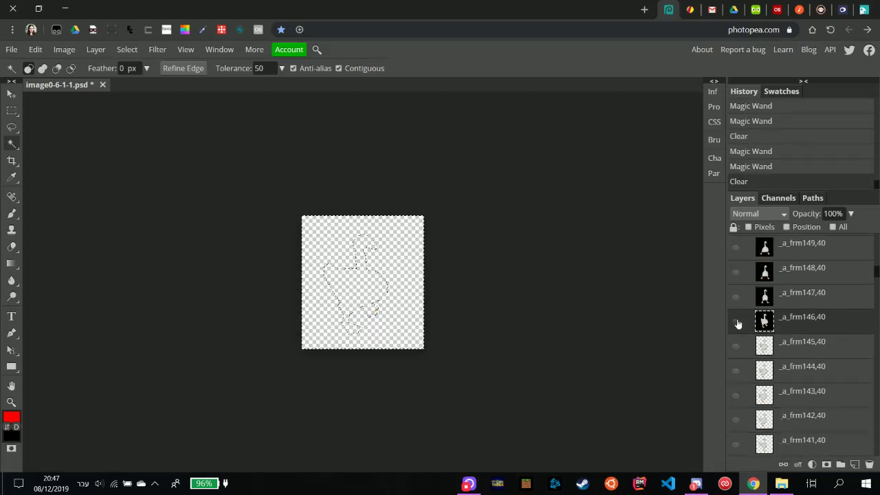
{"action": "left_click", "coordinate": [736, 321]}
{"action": "left_click", "coordinate": [397, 327]}
{"action": "key", "text": "Delete"}
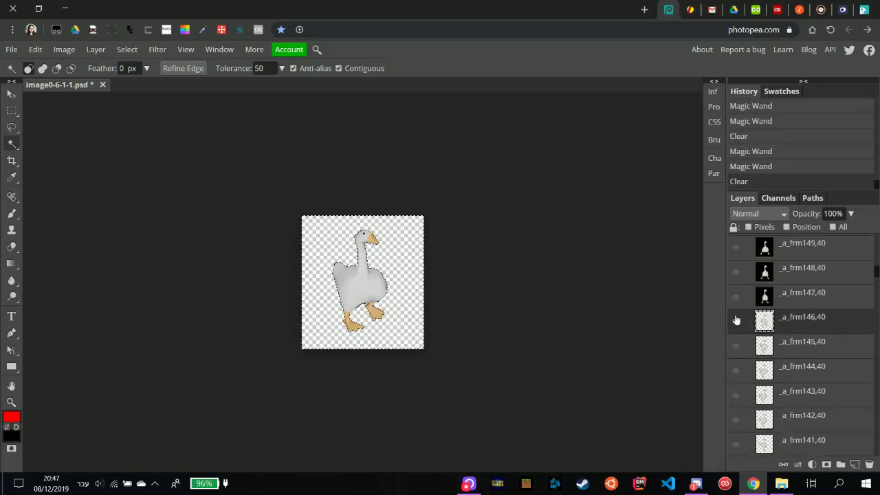
{"action": "left_click", "coordinate": [735, 321]}
Show frame _a_frm147,40 and Magic Wand-select its black background.
{"action": "left_click", "coordinate": [748, 301]}
{"action": "left_click", "coordinate": [735, 296]}
{"action": "left_click", "coordinate": [414, 321]}
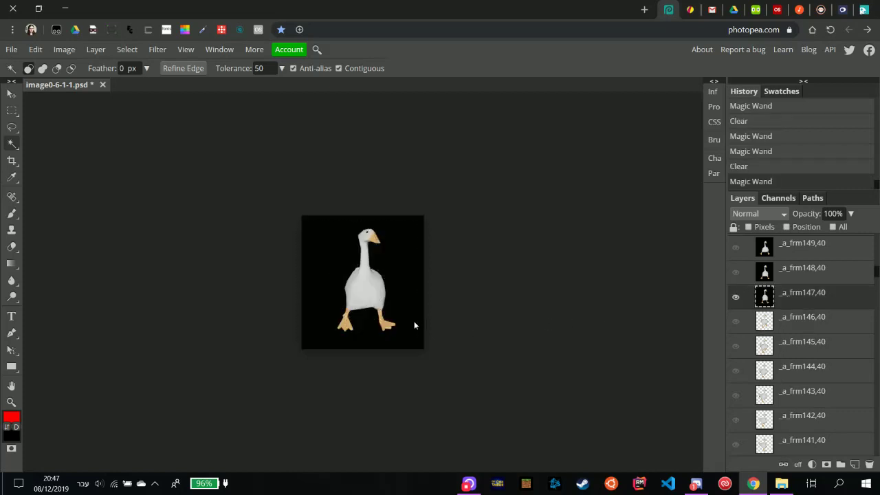
Finish erasing frame 147's black background, then clear frame 148's the same way, hiding both.
{"action": "key", "text": "Delete"}
{"action": "left_click", "coordinate": [736, 297]}
{"action": "left_click", "coordinate": [748, 275]}
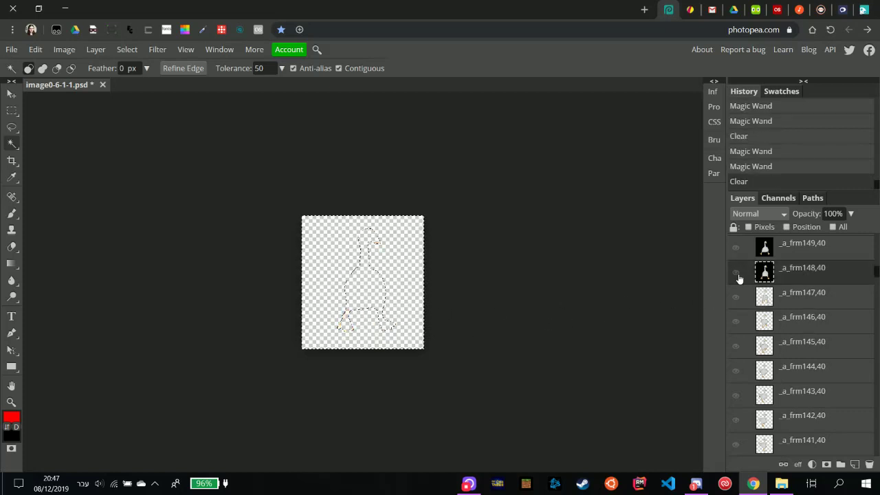
{"action": "left_click", "coordinate": [735, 272]}
{"action": "left_click", "coordinate": [416, 320]}
{"action": "key", "text": "Delete"}
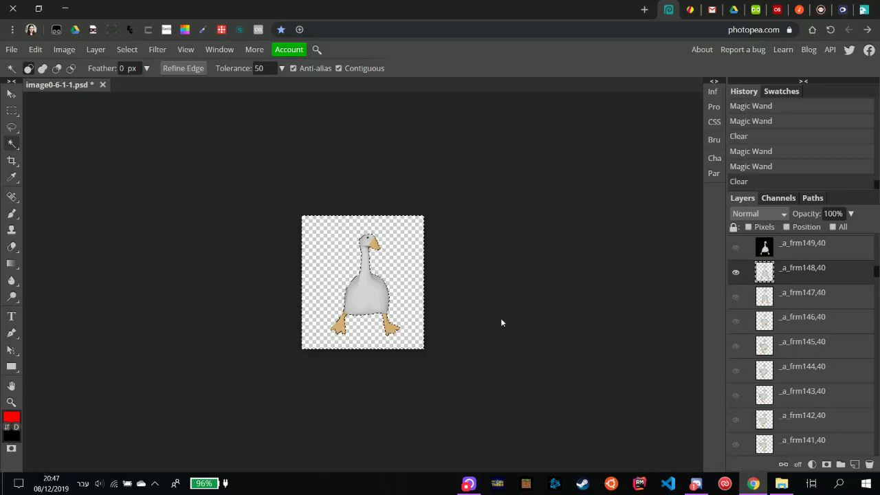
{"action": "scroll", "coordinate": [796, 373], "scroll_direction": "up", "scroll_amount": 3}
{"action": "scroll", "coordinate": [796, 373], "scroll_direction": "up", "scroll_amount": 2}
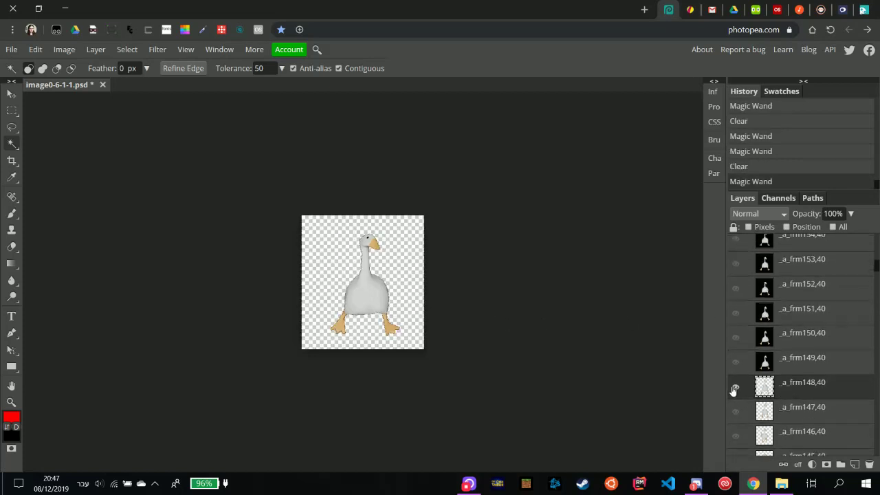
{"action": "left_click", "coordinate": [735, 386]}
Delete frame 149's black background to transparency and hide the layer again.
{"action": "left_click", "coordinate": [791, 359]}
{"action": "left_click", "coordinate": [735, 361]}
{"action": "left_click", "coordinate": [412, 285]}
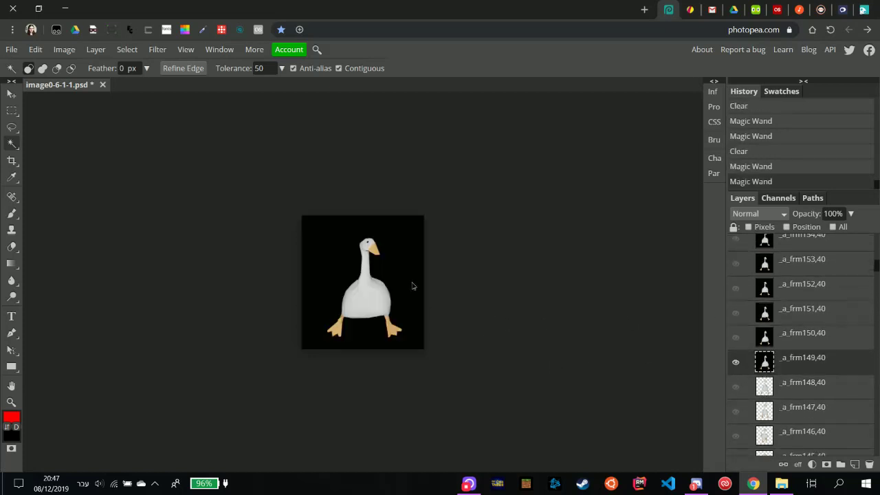
{"action": "key", "text": "Delete"}
{"action": "left_click", "coordinate": [736, 362]}
Clear frame 150's black background, including the gap between the legs, then hide it.
{"action": "left_click", "coordinate": [801, 341]}
{"action": "left_click", "coordinate": [736, 337]}
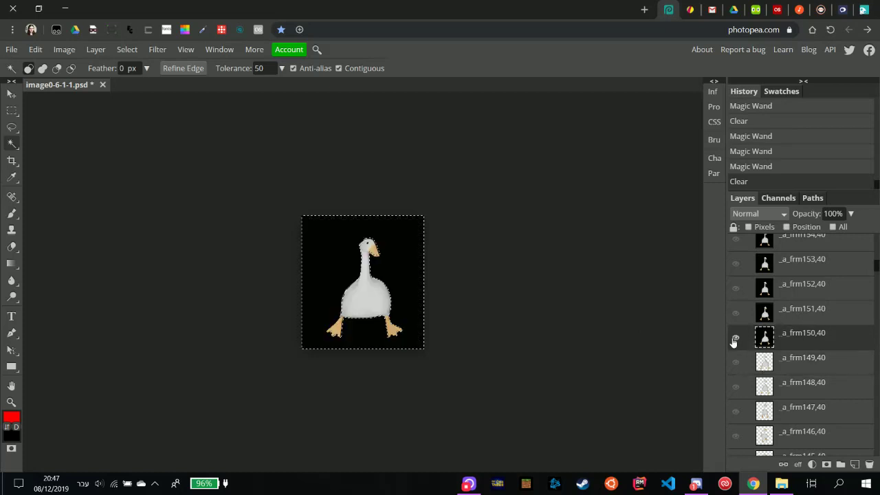
{"action": "left_click", "coordinate": [431, 280]}
{"action": "left_click", "coordinate": [414, 279]}
{"action": "key", "text": "Delete"}
{"action": "left_click", "coordinate": [736, 337]}
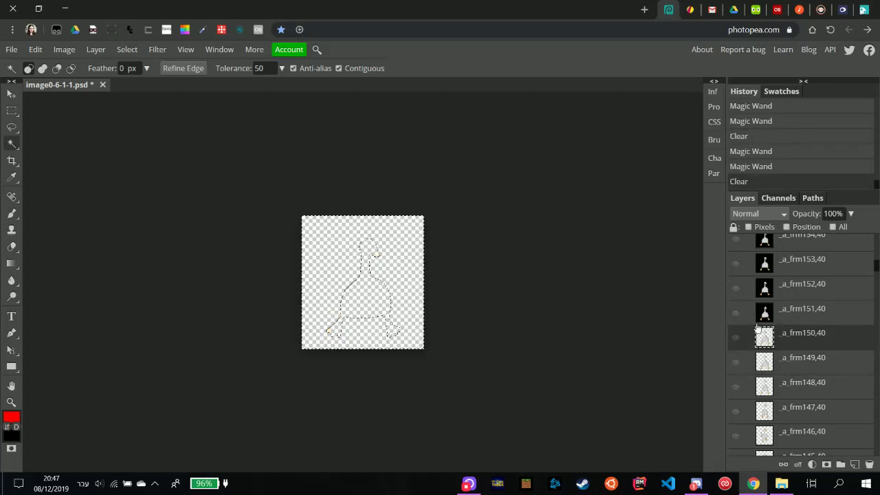
Clear frame 151's black background, including the gap between the legs, then hide it.
{"action": "left_click", "coordinate": [763, 311]}
{"action": "left_click", "coordinate": [735, 313]}
{"action": "left_click", "coordinate": [449, 301]}
{"action": "left_click", "coordinate": [416, 303]}
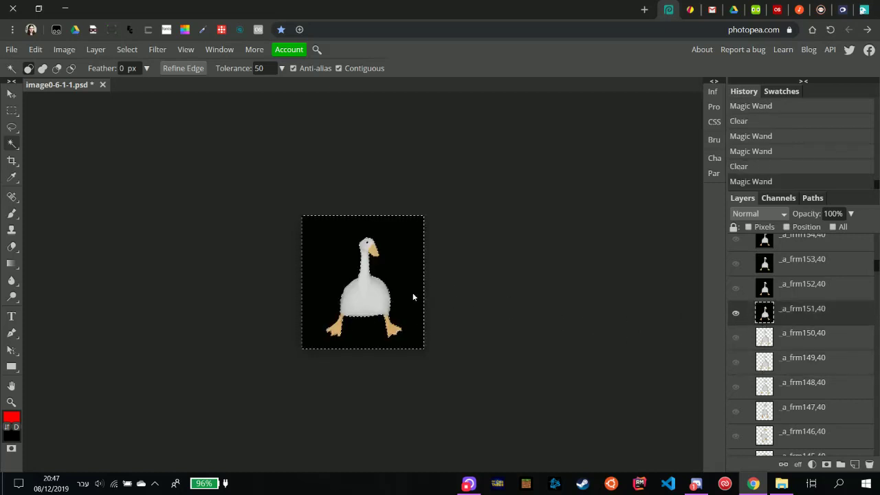
{"action": "key", "text": "Delete"}
{"action": "left_click", "coordinate": [736, 312]}
Clear frame 152's black background, including the gap between the legs, then hide it.
{"action": "left_click", "coordinate": [806, 288]}
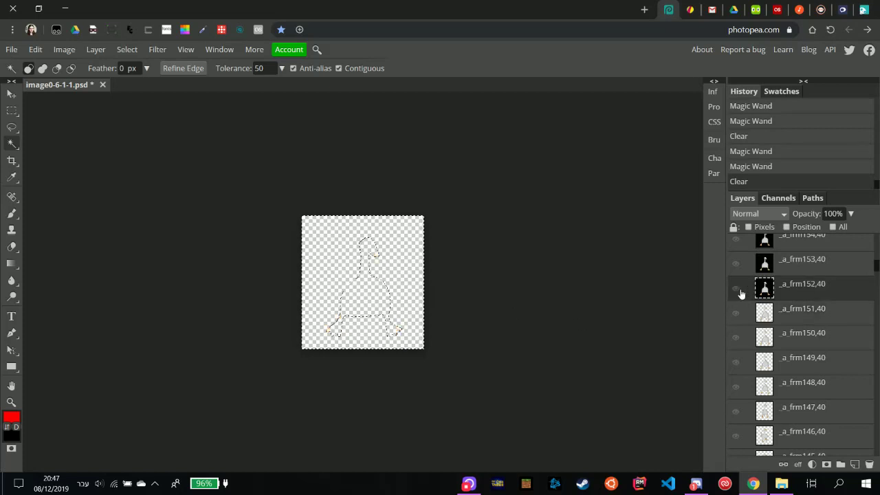
{"action": "left_click", "coordinate": [736, 289]}
{"action": "left_click", "coordinate": [419, 296]}
{"action": "left_click", "coordinate": [416, 297]}
{"action": "key", "text": "Delete"}
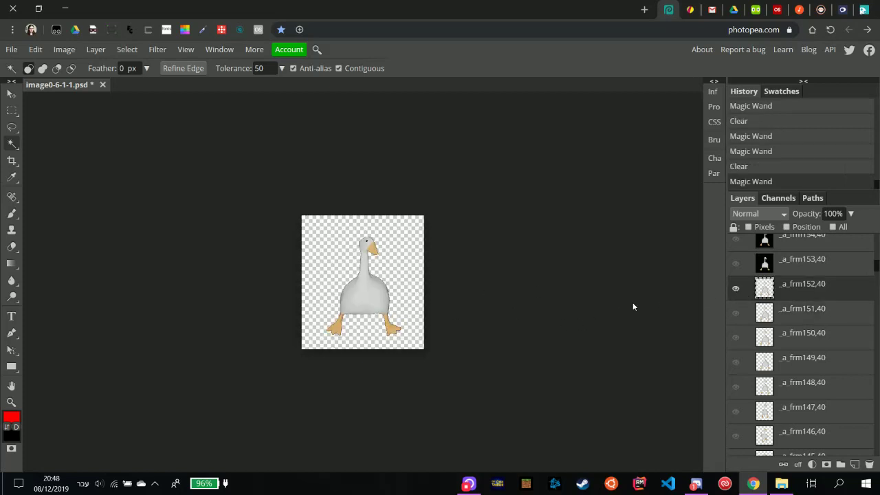
{"action": "left_click", "coordinate": [736, 289]}
Delete frame 153's black background to transparency and hide the layer again.
{"action": "scroll", "coordinate": [796, 320], "scroll_direction": "up", "scroll_amount": 1}
{"action": "left_click", "coordinate": [796, 320]}
{"action": "left_click", "coordinate": [735, 321]}
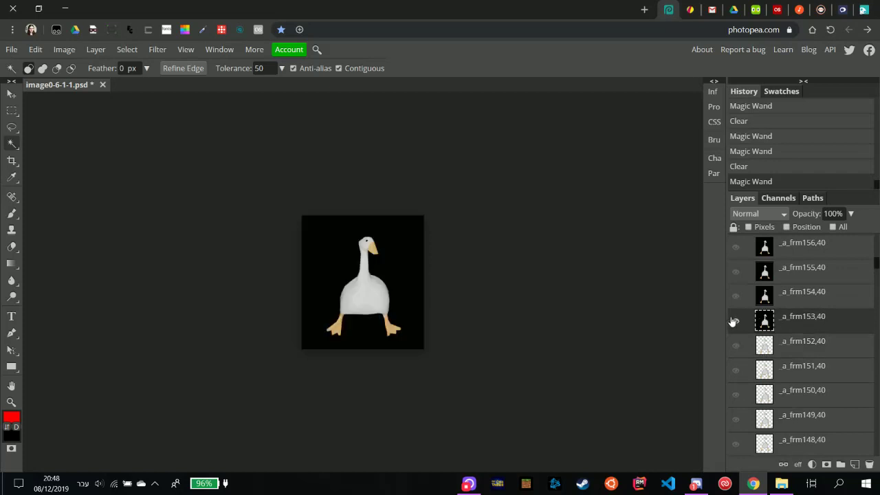
{"action": "left_click", "coordinate": [429, 296]}
{"action": "key", "text": "Delete"}
{"action": "left_click", "coordinate": [735, 321]}
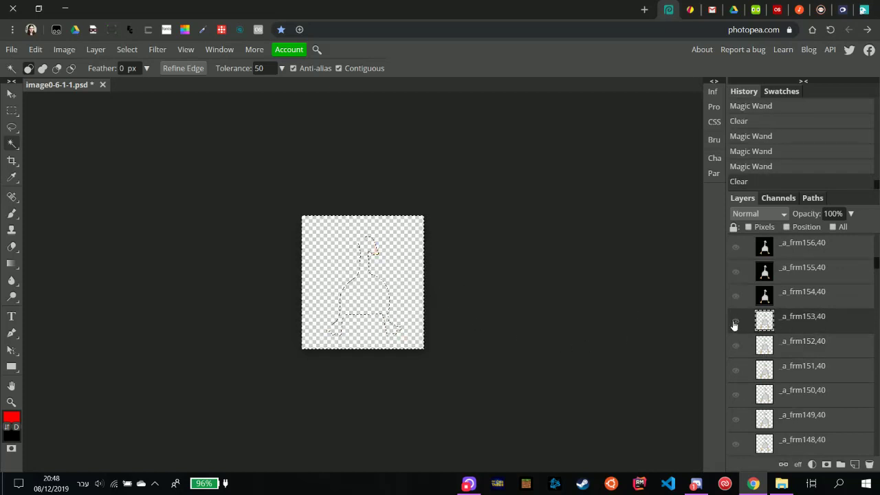
Clear frame 154's black background and leg gap, deselect, and hide the layer.
{"action": "left_click", "coordinate": [784, 294]}
{"action": "left_click", "coordinate": [737, 298]}
{"action": "left_click", "coordinate": [462, 288]}
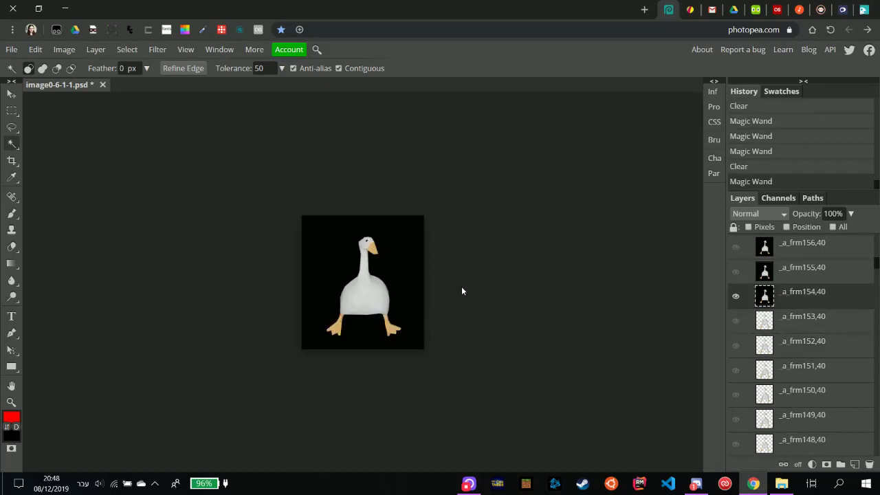
{"action": "left_click", "coordinate": [426, 273]}
{"action": "key", "text": "Delete"}
{"action": "left_click", "coordinate": [530, 279]}
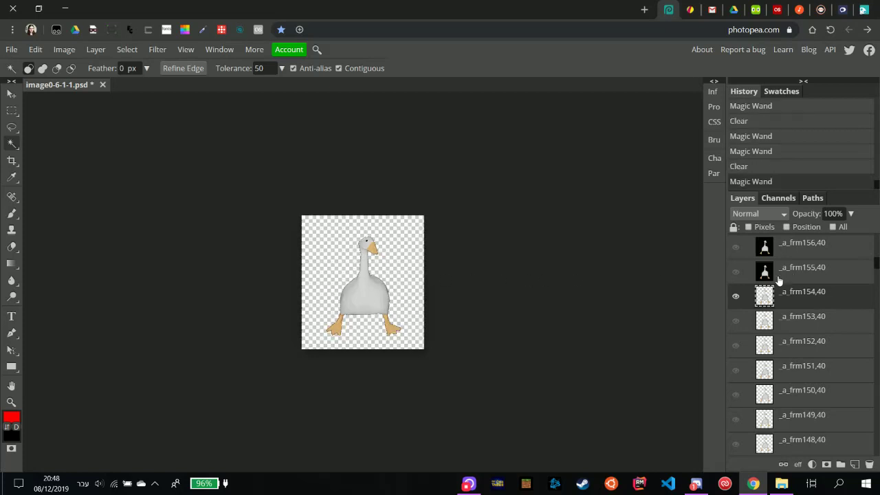
{"action": "left_click", "coordinate": [735, 296]}
Clear frame 155's black background, including the gap between the legs, then hide it.
{"action": "scroll", "coordinate": [784, 303], "scroll_direction": "up", "scroll_amount": 2}
{"action": "left_click", "coordinate": [791, 331]}
{"action": "left_click", "coordinate": [736, 333]}
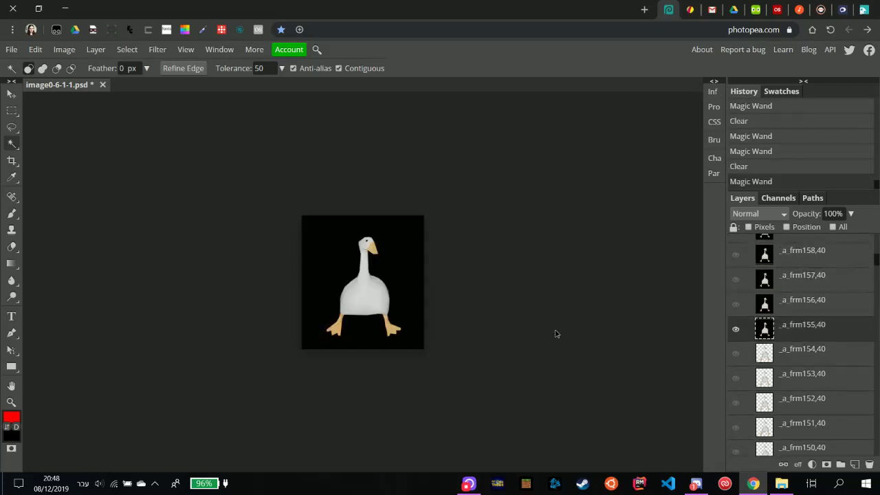
{"action": "left_click", "coordinate": [415, 313]}
{"action": "left_click", "coordinate": [398, 276]}
{"action": "key", "text": "Delete"}
{"action": "left_click", "coordinate": [735, 331]}
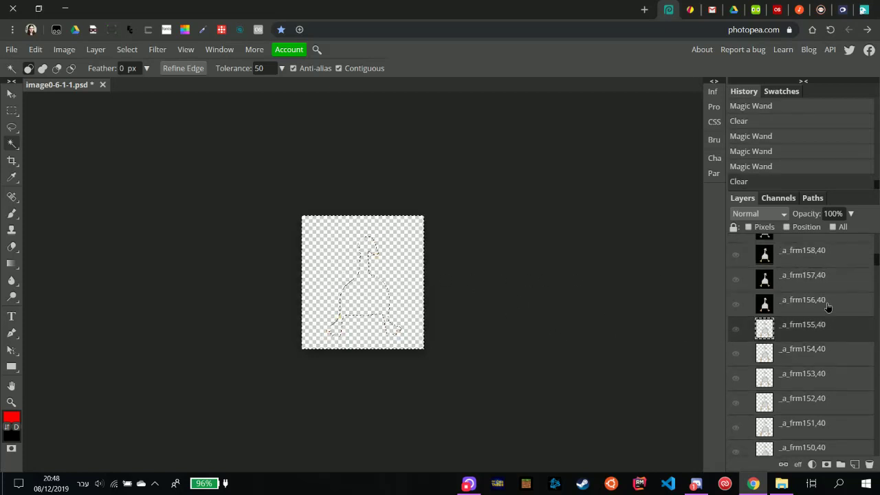
Clear frame 156's black background, including the gap between the legs, then hide it.
{"action": "left_click", "coordinate": [828, 309]}
{"action": "left_click", "coordinate": [735, 305]}
{"action": "left_click", "coordinate": [634, 306]}
{"action": "left_click", "coordinate": [396, 287]}
{"action": "key", "text": "Delete"}
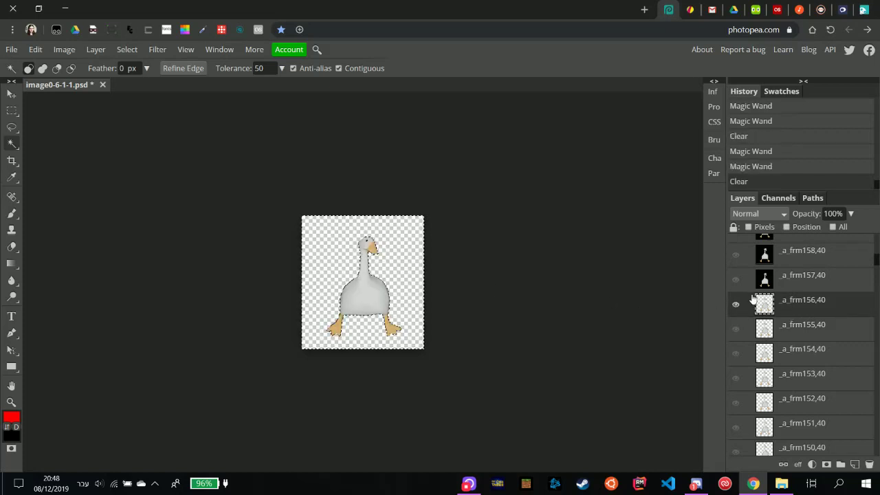
{"action": "left_click", "coordinate": [736, 304]}
Clear frame 157's black background and leg gap, deselect, and hide the layer.
{"action": "left_click", "coordinate": [784, 281]}
{"action": "left_click", "coordinate": [735, 280]}
{"action": "left_click", "coordinate": [421, 288]}
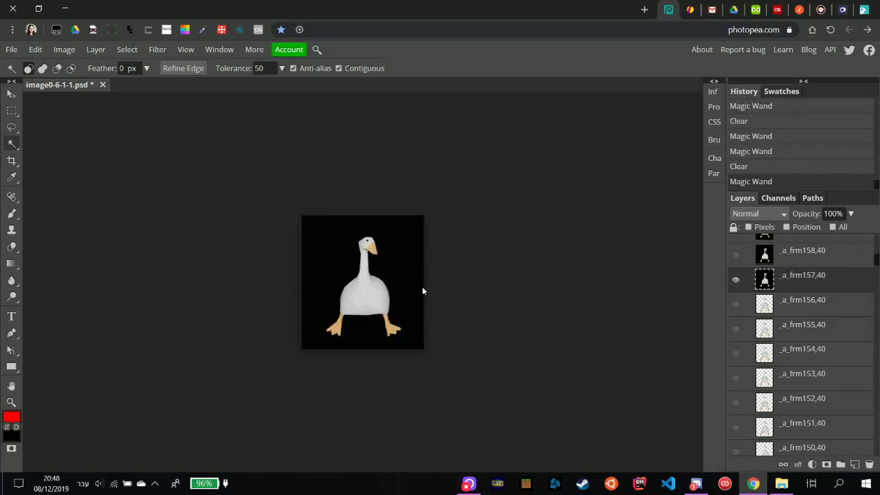
{"action": "left_click", "coordinate": [416, 285]}
{"action": "key", "text": "Delete"}
{"action": "left_click", "coordinate": [555, 297]}
{"action": "scroll", "coordinate": [792, 313], "scroll_direction": "up", "scroll_amount": 2}
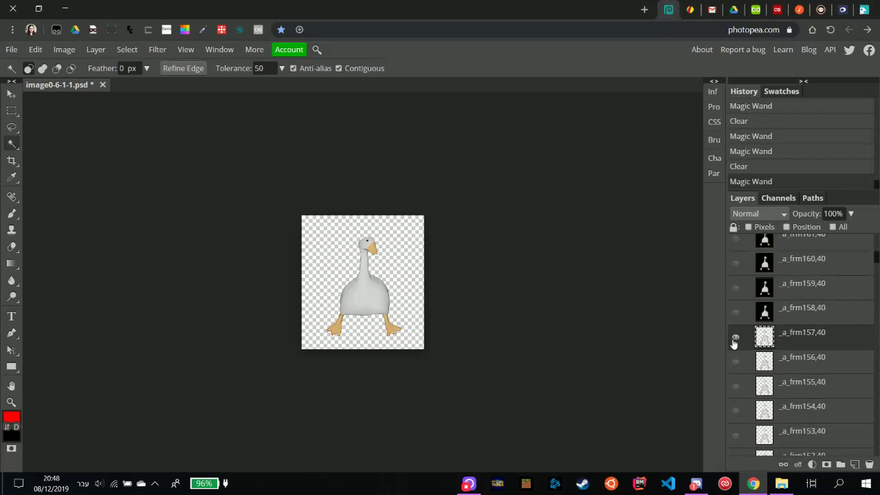
{"action": "left_click", "coordinate": [735, 336]}
Clear frame 158's black background, including the gap between the legs, then hide it.
{"action": "left_click", "coordinate": [791, 310]}
{"action": "left_click", "coordinate": [735, 312]}
{"action": "left_click", "coordinate": [409, 285]}
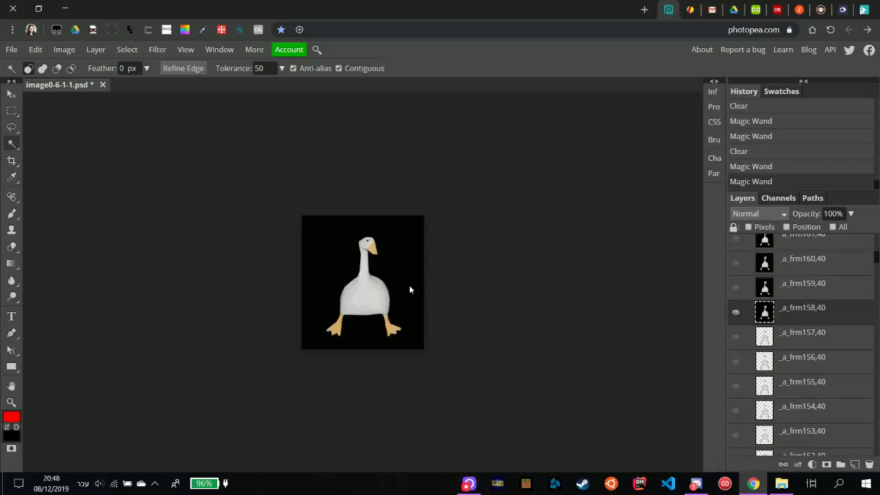
{"action": "left_click", "coordinate": [410, 287]}
{"action": "key", "text": "Delete"}
{"action": "left_click", "coordinate": [736, 312]}
Clear frame 159's black background, including the gap between the legs, then hide it.
{"action": "left_click", "coordinate": [802, 295]}
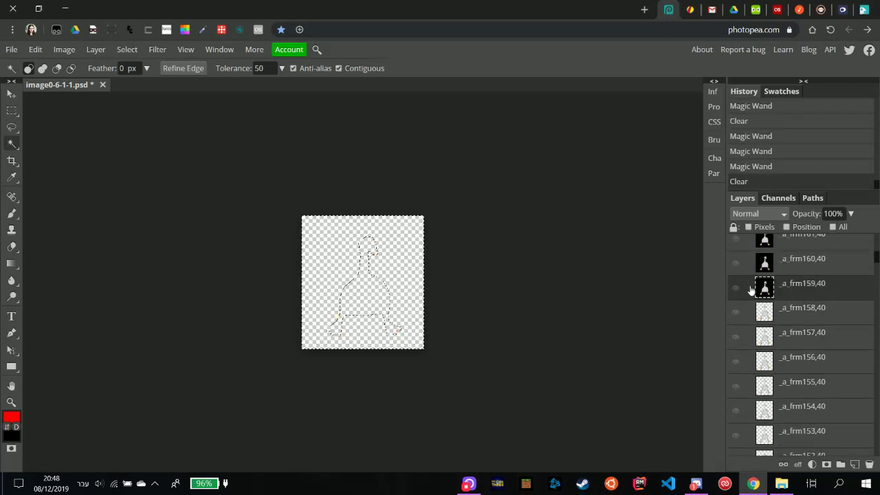
{"action": "left_click", "coordinate": [736, 287]}
{"action": "left_click", "coordinate": [439, 294]}
{"action": "left_click", "coordinate": [413, 290]}
{"action": "key", "text": "Delete"}
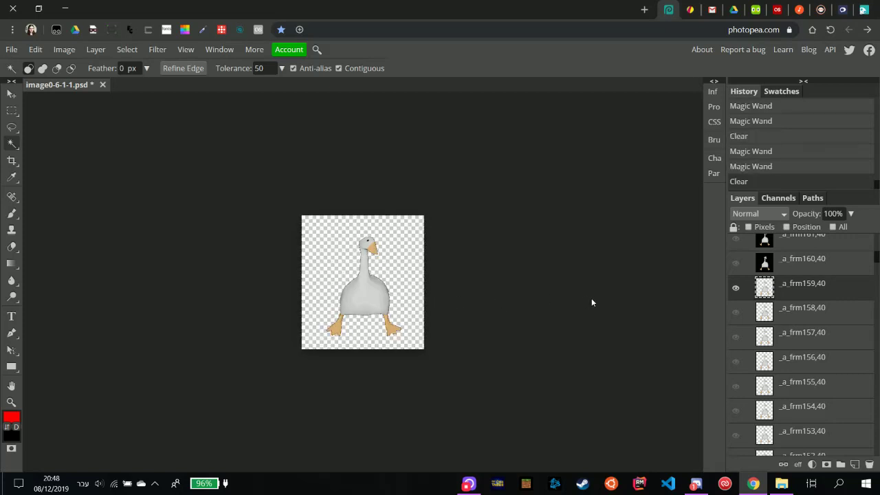
{"action": "left_click", "coordinate": [736, 287]}
Clear frame 160's black background and leg gap, deselect, and hide the layer.
{"action": "scroll", "coordinate": [829, 330], "scroll_direction": "up", "scroll_amount": 2}
{"action": "left_click", "coordinate": [781, 318]}
{"action": "left_click", "coordinate": [736, 320]}
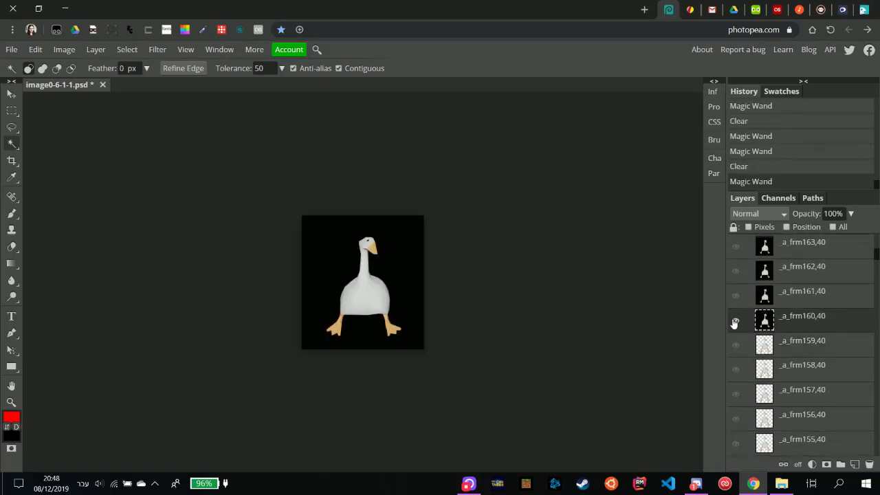
{"action": "left_click", "coordinate": [405, 288]}
{"action": "left_click", "coordinate": [407, 284]}
{"action": "key", "text": "Delete"}
{"action": "left_click", "coordinate": [548, 310]}
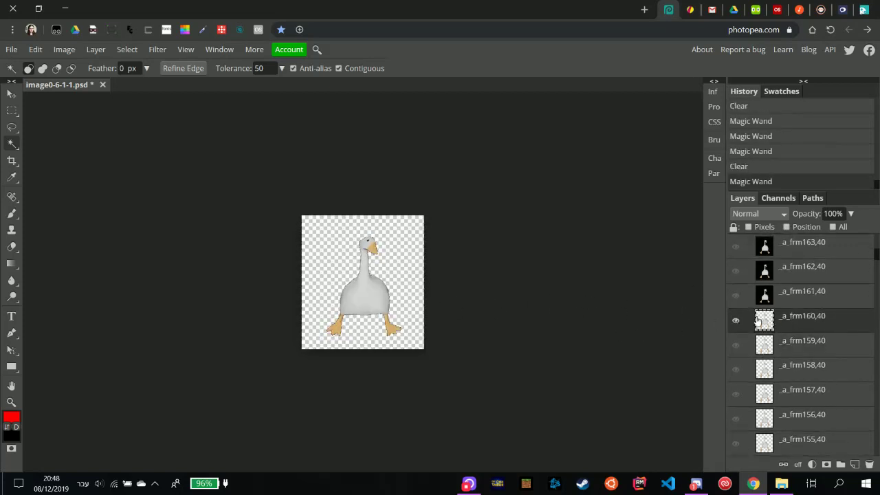
{"action": "left_click", "coordinate": [736, 321]}
Delete frame 161's black background to transparency and hide the layer again.
{"action": "left_click", "coordinate": [784, 296]}
{"action": "left_click", "coordinate": [735, 295]}
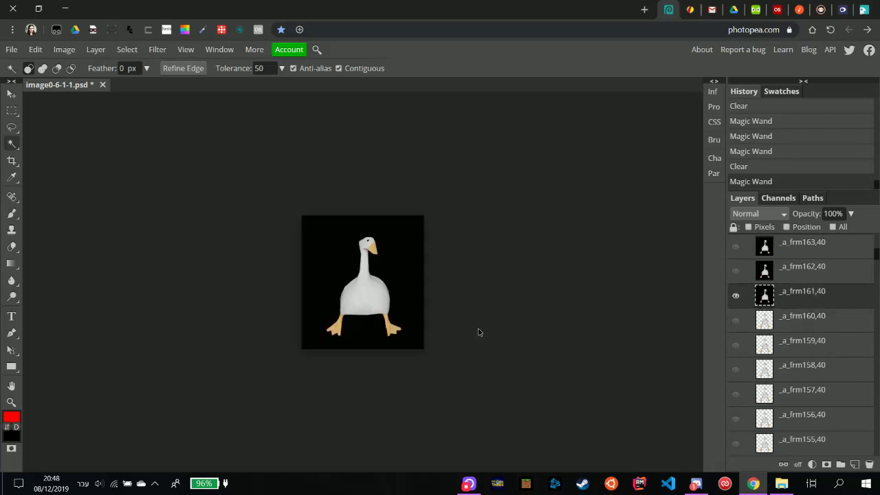
{"action": "left_click", "coordinate": [410, 300]}
{"action": "key", "text": "Delete"}
{"action": "left_click", "coordinate": [737, 297]}
Delete frame 162's black background to transparency and hide the layer again.
{"action": "scroll", "coordinate": [739, 303], "scroll_direction": "up", "scroll_amount": 1}
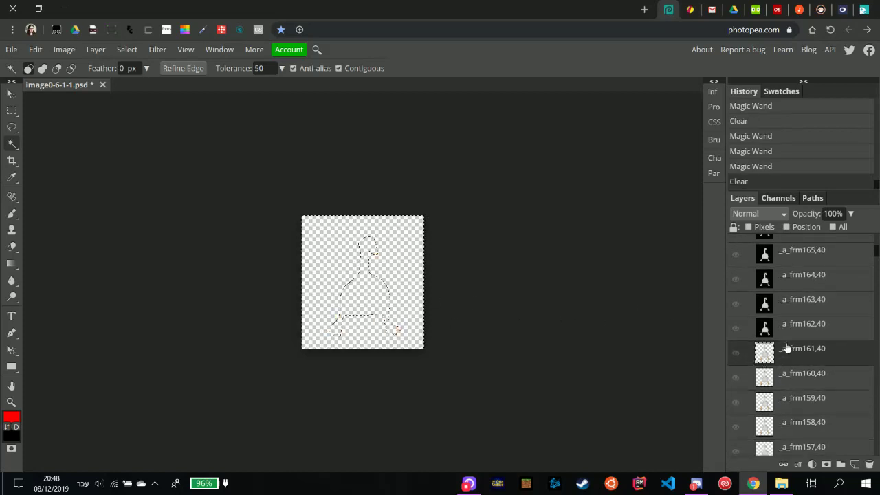
{"action": "left_click", "coordinate": [784, 325]}
{"action": "left_click", "coordinate": [736, 328]}
{"action": "left_click", "coordinate": [409, 290]}
{"action": "left_click", "coordinate": [409, 289]}
{"action": "key", "text": "Delete"}
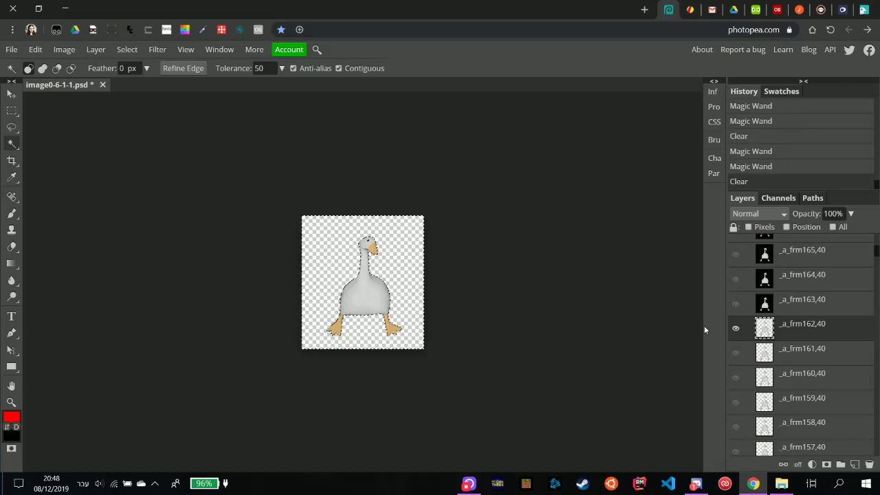
{"action": "left_click", "coordinate": [736, 332]}
Delete frame 163's black background to transparency and hide the layer again.
{"action": "left_click", "coordinate": [818, 309]}
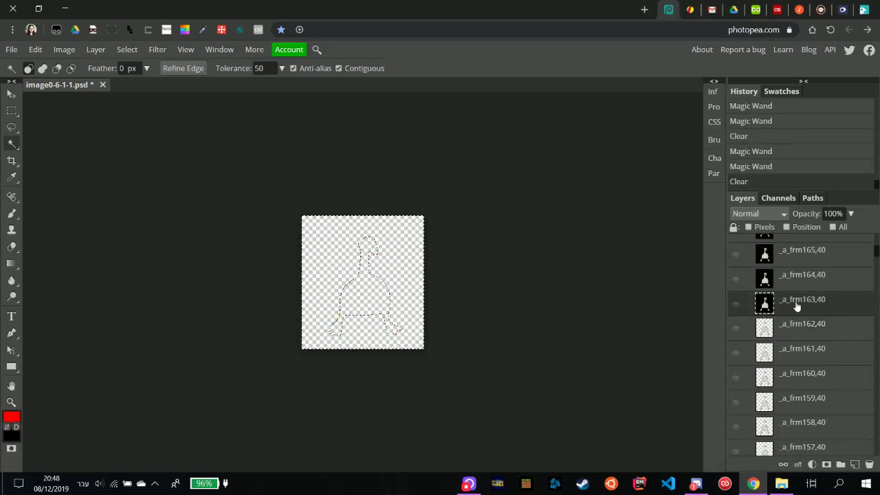
{"action": "left_click", "coordinate": [736, 303]}
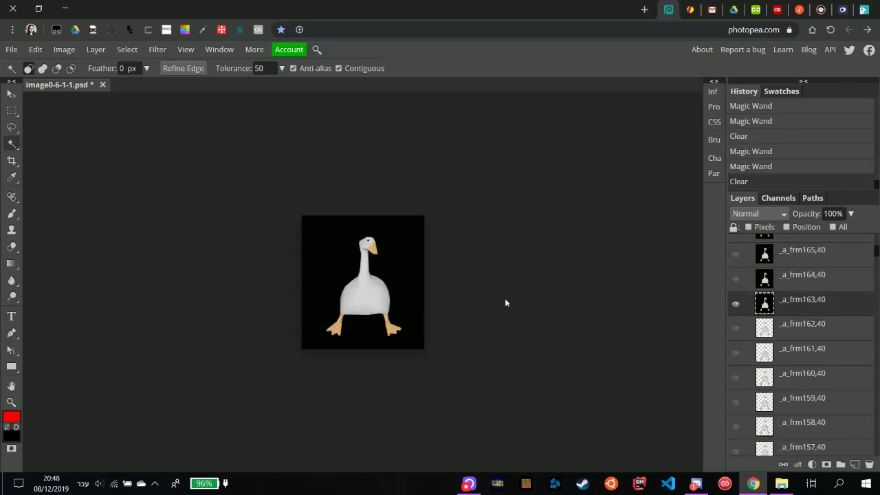
{"action": "left_click", "coordinate": [417, 284]}
{"action": "key", "text": "Delete"}
{"action": "left_click", "coordinate": [735, 304]}
Clear all of frame 164's black areas to transparency, then hide it.
{"action": "left_click", "coordinate": [789, 287]}
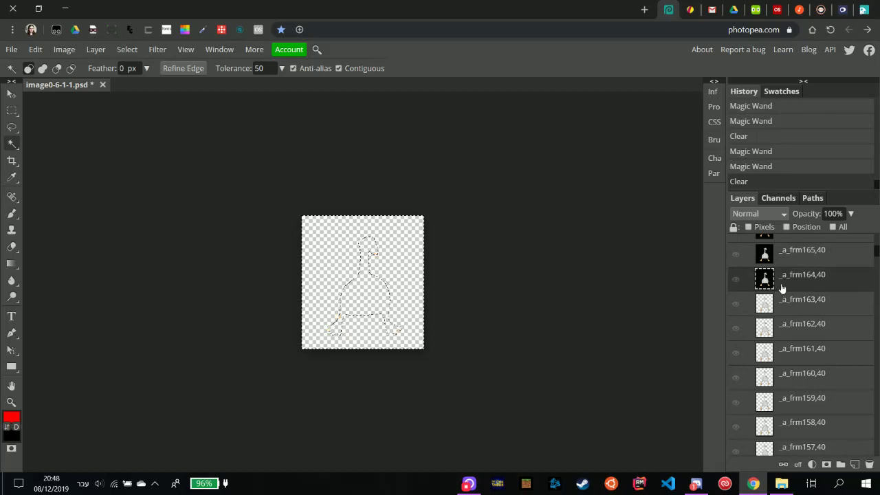
{"action": "left_click", "coordinate": [736, 283]}
{"action": "left_click", "coordinate": [433, 292]}
{"action": "left_click", "coordinate": [409, 288]}
{"action": "key", "text": "Delete"}
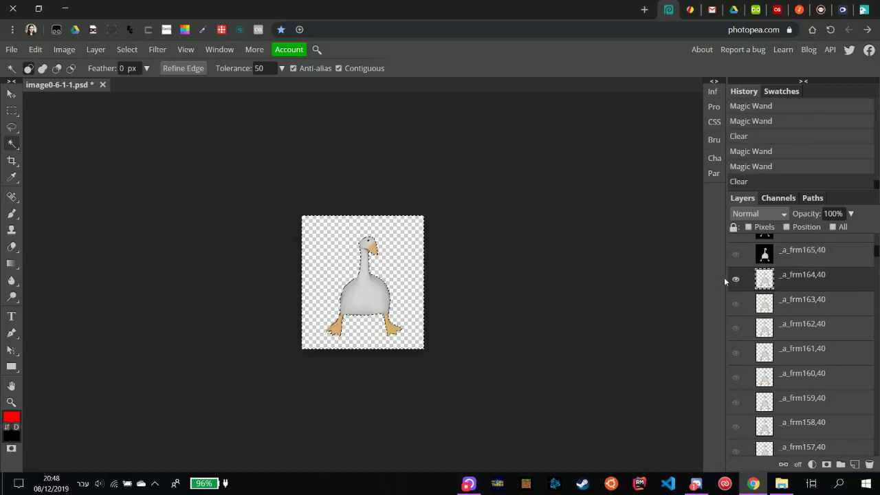
{"action": "left_click", "coordinate": [736, 279]}
Delete frame 165's black background to transparency and hide the layer again.
{"action": "scroll", "coordinate": [778, 319], "scroll_direction": "up", "scroll_amount": 2}
{"action": "left_click", "coordinate": [770, 313]}
{"action": "left_click", "coordinate": [736, 312]}
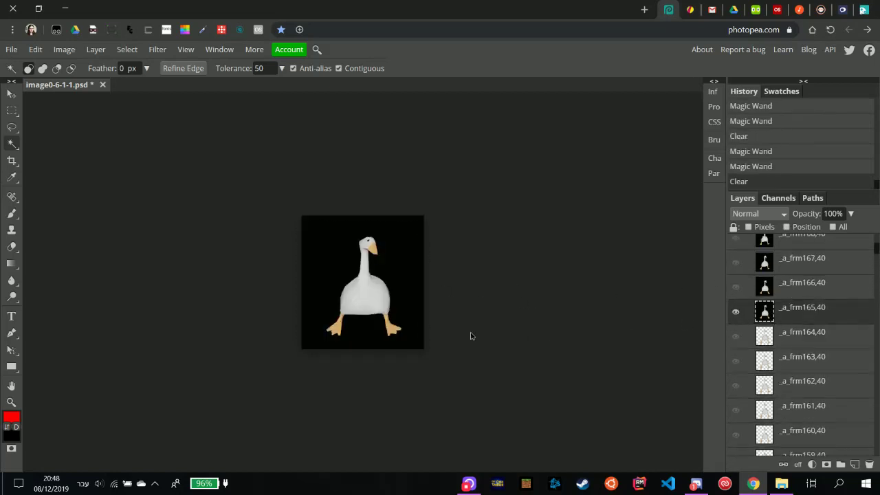
{"action": "left_click", "coordinate": [412, 290]}
{"action": "key", "text": "Delete"}
{"action": "left_click", "coordinate": [736, 311]}
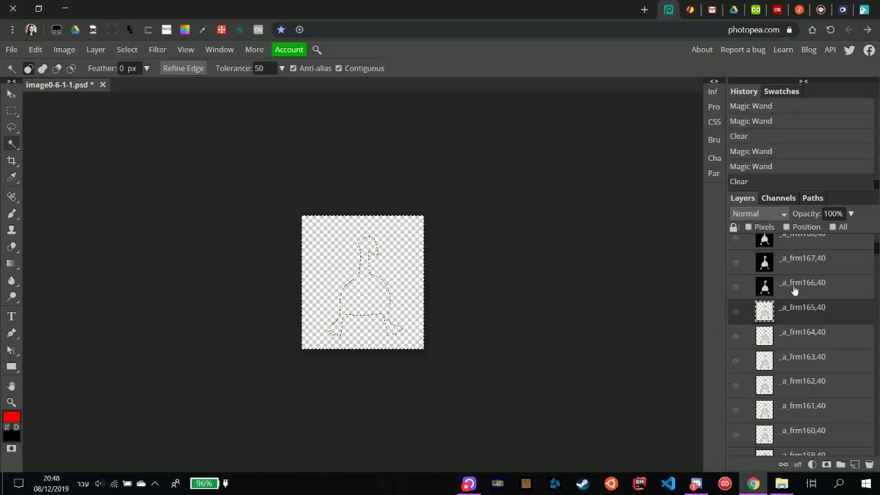
Delete frame 166's black background to transparency and hide the layer again.
{"action": "left_click", "coordinate": [741, 290]}
{"action": "left_click", "coordinate": [736, 288]}
{"action": "left_click", "coordinate": [417, 292]}
{"action": "key", "text": "Delete"}
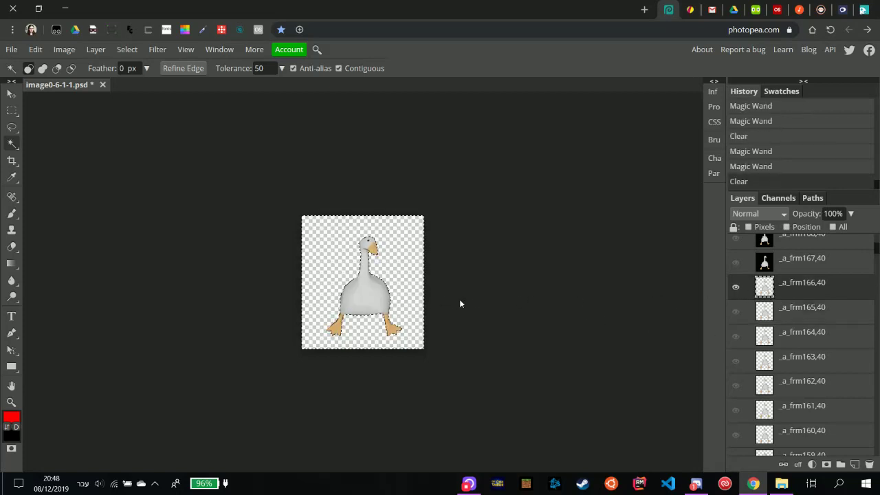
{"action": "scroll", "coordinate": [780, 329], "scroll_direction": "up", "scroll_amount": 3}
{"action": "left_click", "coordinate": [736, 344]}
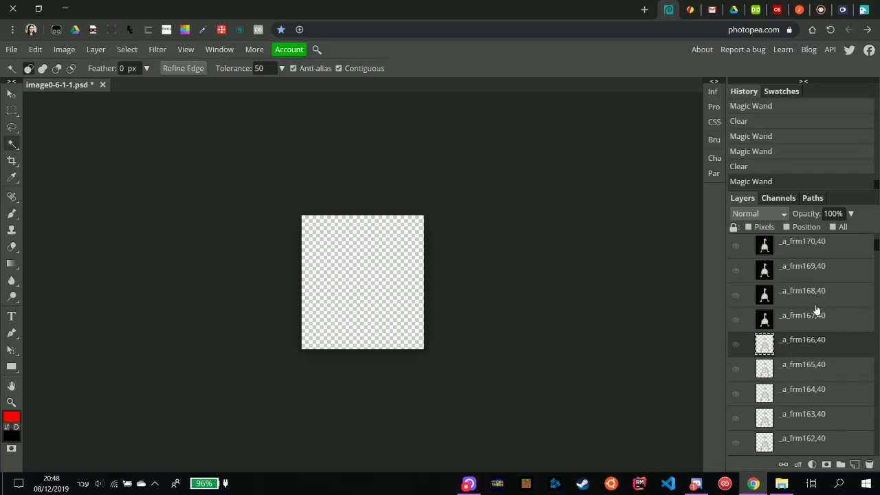
Clear all of frame 167's black areas to transparency, then hide it.
{"action": "left_click", "coordinate": [736, 323]}
{"action": "left_click", "coordinate": [736, 322]}
{"action": "left_click", "coordinate": [418, 293]}
{"action": "left_click", "coordinate": [418, 293]}
{"action": "key", "text": "Delete"}
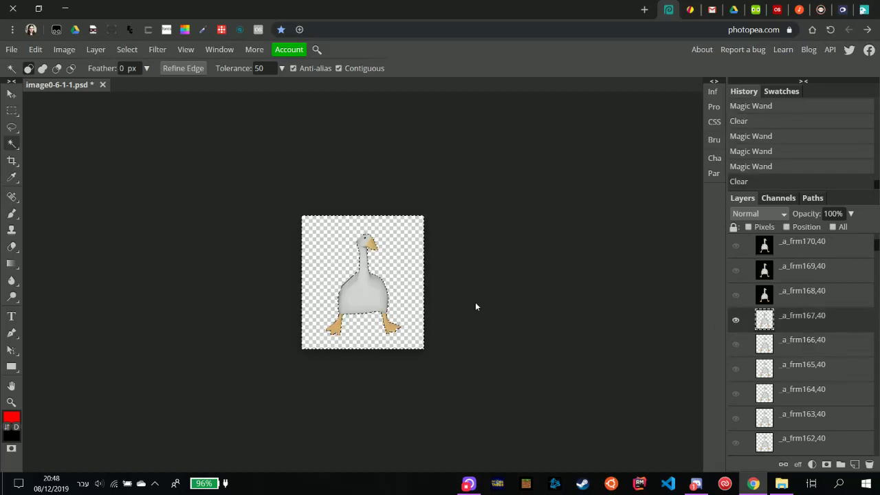
{"action": "left_click", "coordinate": [735, 321]}
Clear all of frame 168's black areas to transparency, then hide it.
{"action": "left_click", "coordinate": [736, 296]}
{"action": "left_click", "coordinate": [736, 295]}
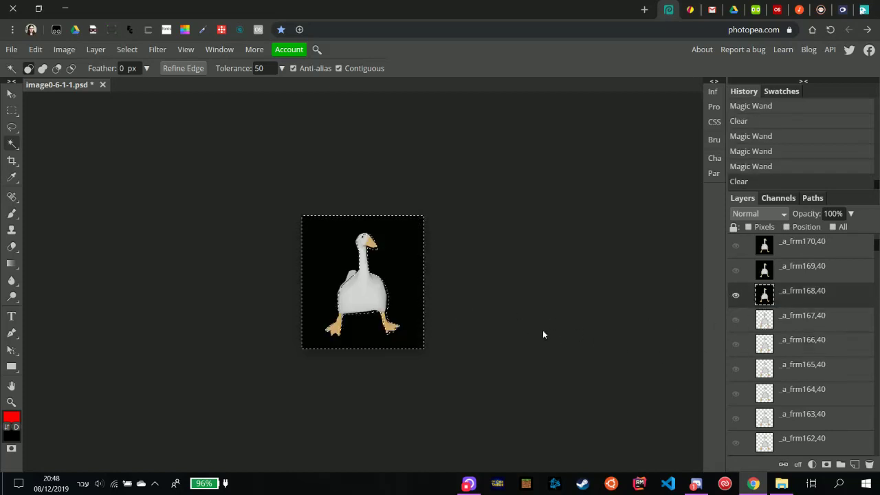
{"action": "left_click", "coordinate": [417, 293]}
{"action": "left_click", "coordinate": [417, 294]}
{"action": "key", "text": "Delete"}
{"action": "left_click", "coordinate": [735, 296]}
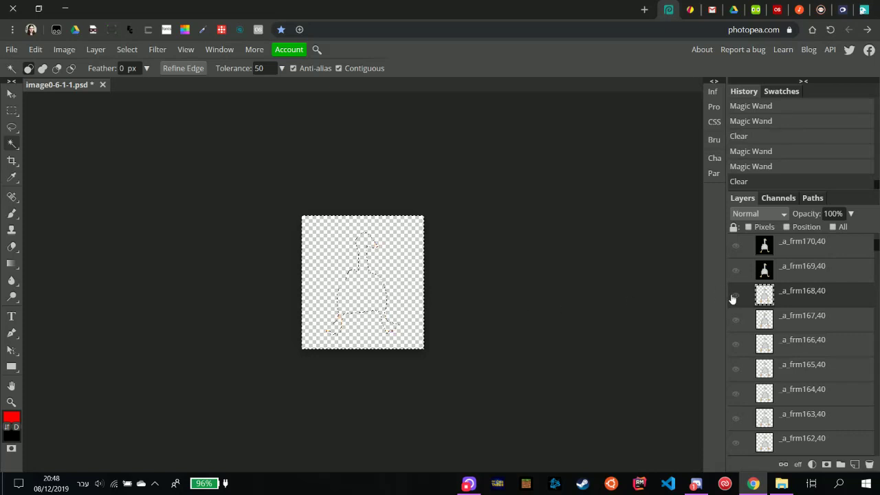
Clear all of frame 169's black areas to transparency, then hide it.
{"action": "left_click", "coordinate": [792, 272]}
{"action": "left_click", "coordinate": [734, 271]}
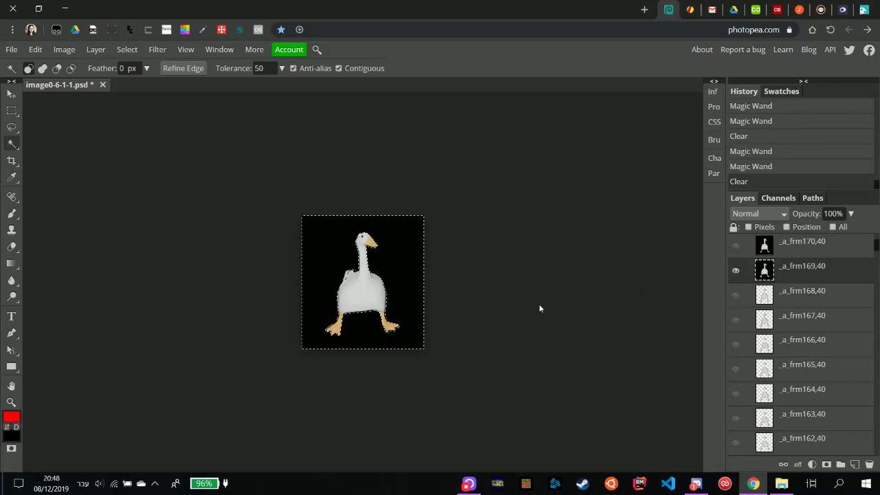
{"action": "left_click", "coordinate": [420, 264]}
{"action": "left_click", "coordinate": [406, 264]}
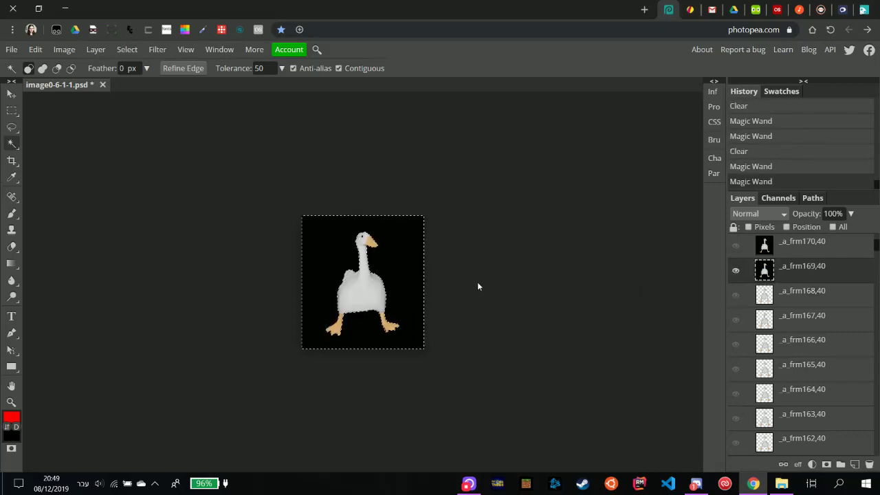
{"action": "key", "text": "Delete"}
{"action": "left_click", "coordinate": [736, 271]}
Clear all of frame 170's black areas to transparency, then hide it.
{"action": "scroll", "coordinate": [807, 315], "scroll_direction": "up", "scroll_amount": 1}
{"action": "scroll", "coordinate": [808, 315], "scroll_direction": "up", "scroll_amount": 1}
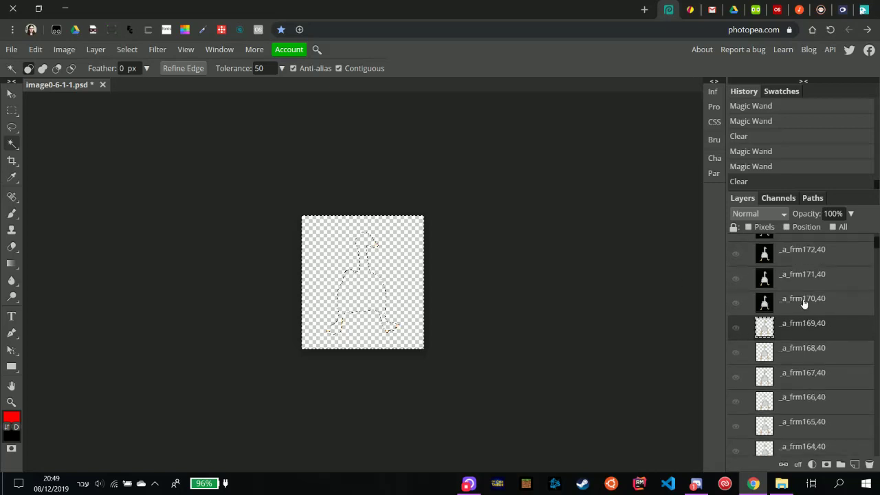
{"action": "left_click", "coordinate": [804, 302]}
{"action": "left_click", "coordinate": [735, 303]}
{"action": "left_click", "coordinate": [432, 291]}
{"action": "left_click", "coordinate": [411, 287]}
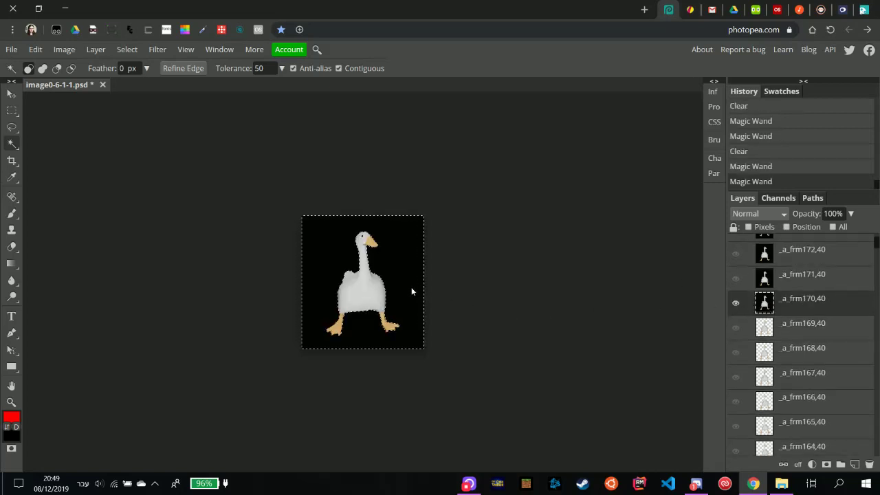
{"action": "key", "text": "Delete"}
{"action": "left_click", "coordinate": [735, 303]}
Delete frame 171's black background to transparency and hide the layer again.
{"action": "left_click", "coordinate": [798, 278]}
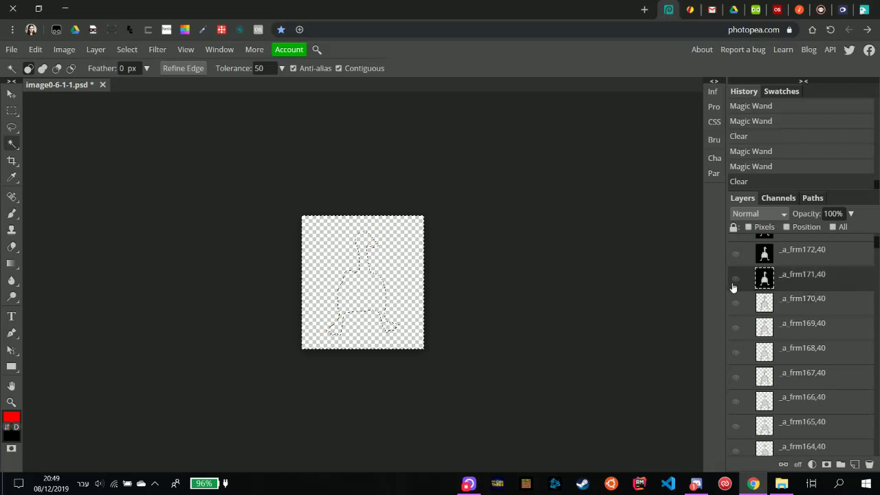
{"action": "left_click", "coordinate": [736, 278]}
{"action": "left_click", "coordinate": [437, 297]}
{"action": "key", "text": "Delete"}
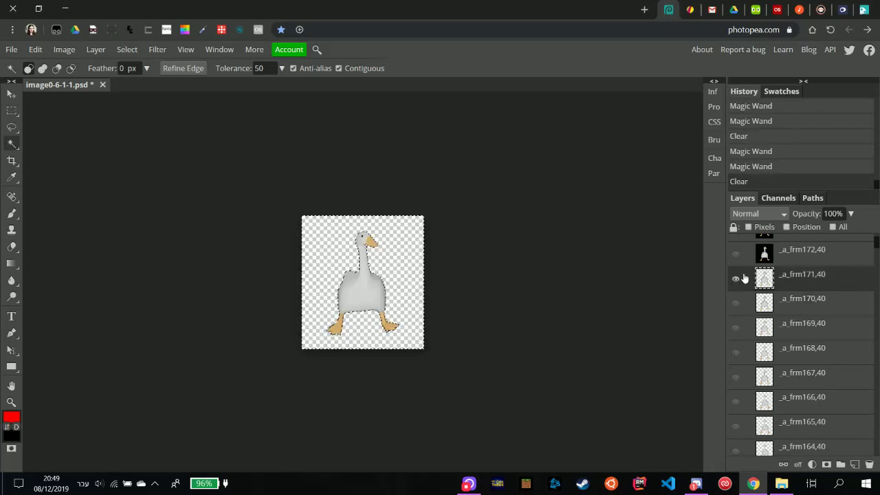
{"action": "left_click", "coordinate": [736, 279]}
Delete frame 172's black background to transparency and hide the layer again.
{"action": "scroll", "coordinate": [819, 293], "scroll_direction": "up", "scroll_amount": 2}
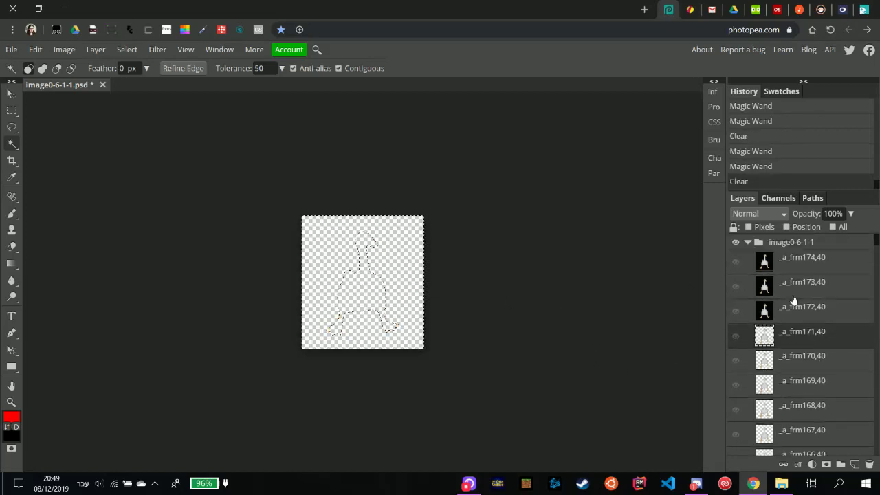
{"action": "left_click", "coordinate": [797, 307]}
{"action": "left_click", "coordinate": [736, 311]}
{"action": "left_click", "coordinate": [401, 293]}
{"action": "key", "text": "Delete"}
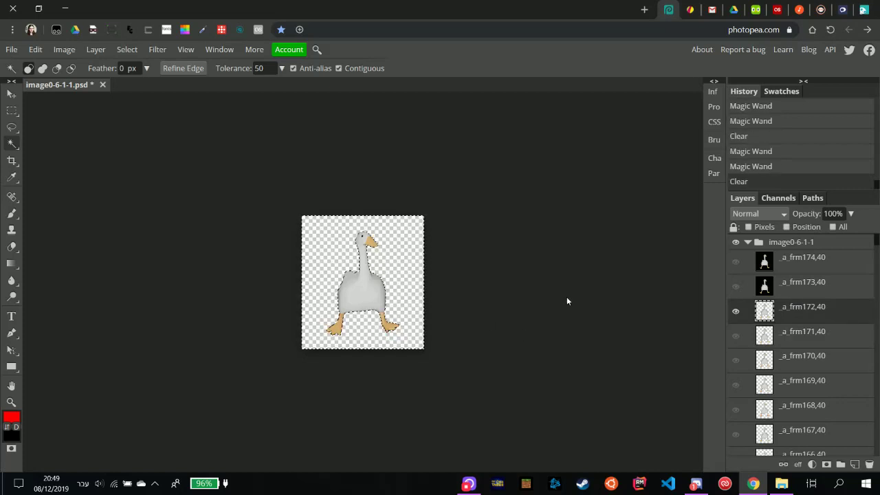
{"action": "left_click", "coordinate": [736, 311]}
Delete frame 173's black background to transparency and hide the layer again.
{"action": "left_click", "coordinate": [749, 288]}
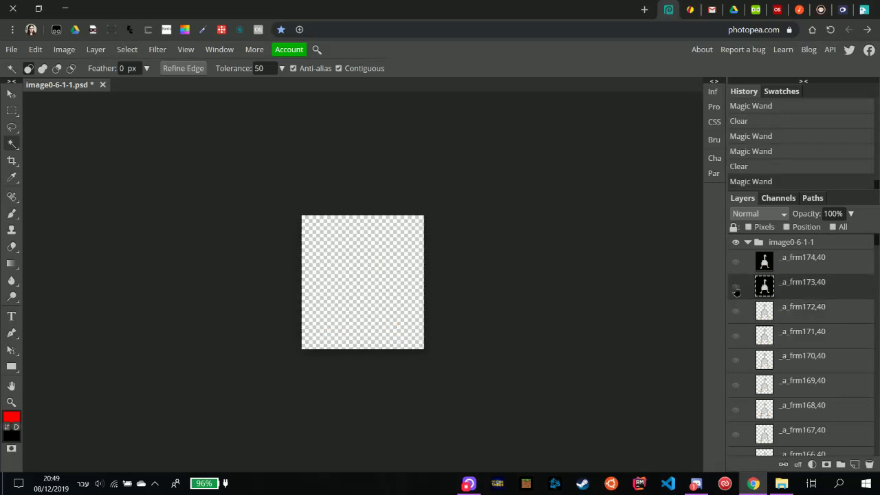
{"action": "left_click", "coordinate": [736, 286]}
{"action": "left_click", "coordinate": [416, 295]}
{"action": "key", "text": "Delete"}
{"action": "left_click", "coordinate": [736, 286]}
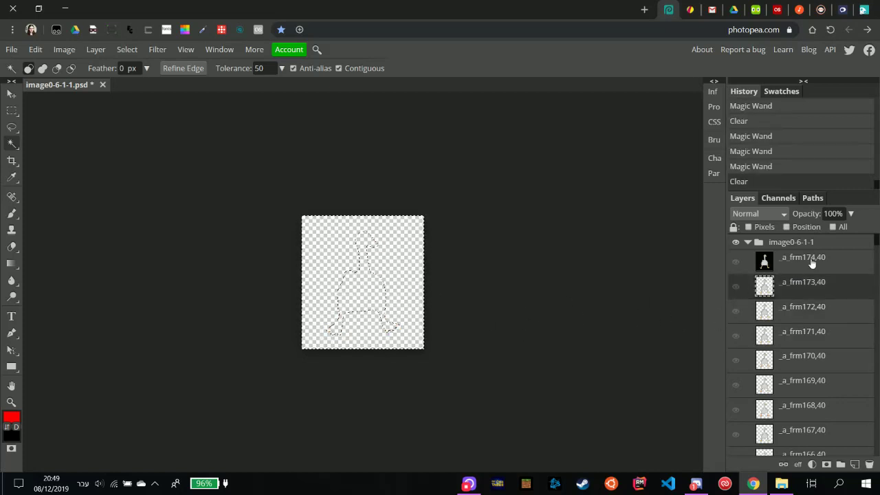
Delete the top frame 174's black background to transparency and hide it.
{"action": "left_click", "coordinate": [801, 262]}
{"action": "left_click", "coordinate": [736, 261]}
{"action": "left_click", "coordinate": [418, 295]}
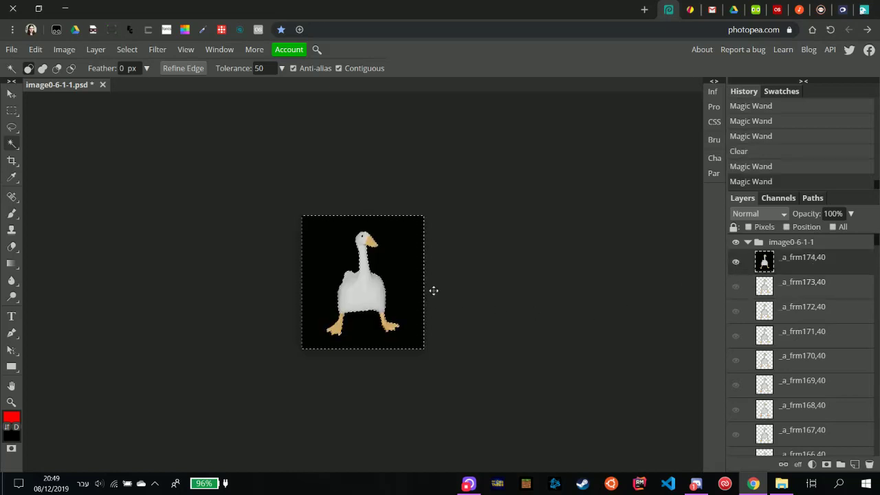
{"action": "key", "text": "Delete"}
{"action": "left_click", "coordinate": [736, 261]}
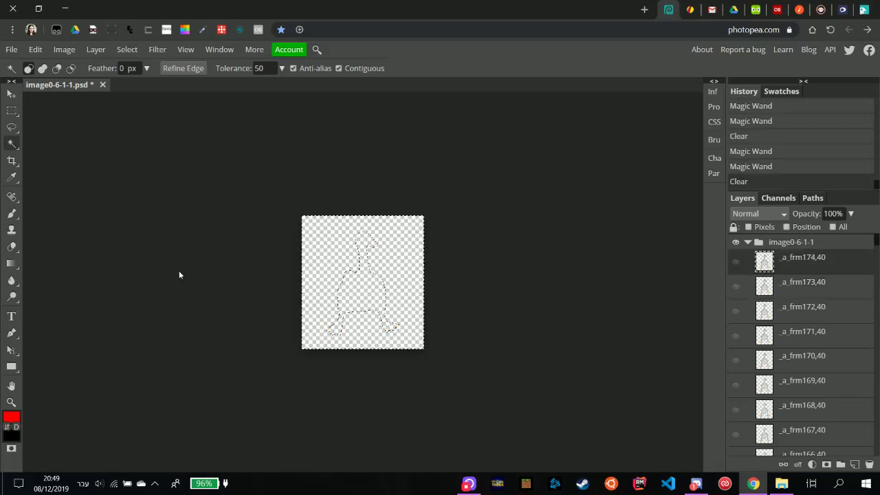
Preview the goose animation as a GIF at 267×292 in Save for web, then close it and show frame 174.
{"action": "left_click", "coordinate": [12, 57]}
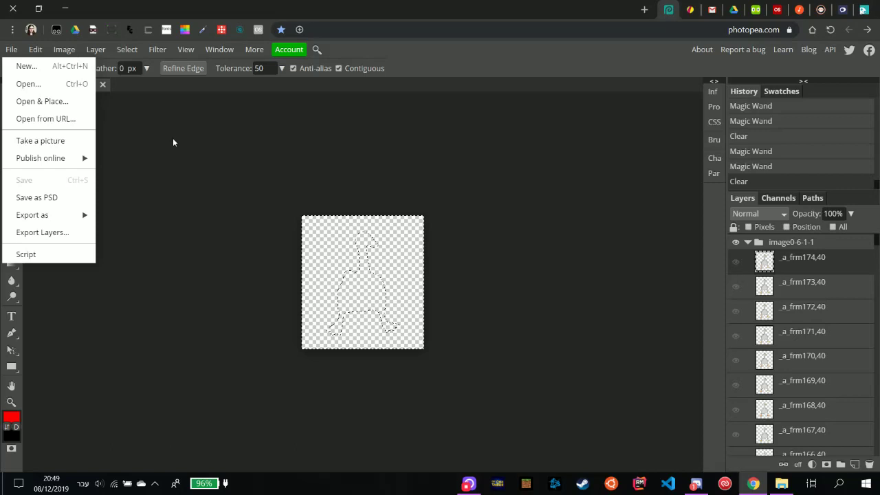
{"action": "mouse_move", "coordinate": [59, 160]}
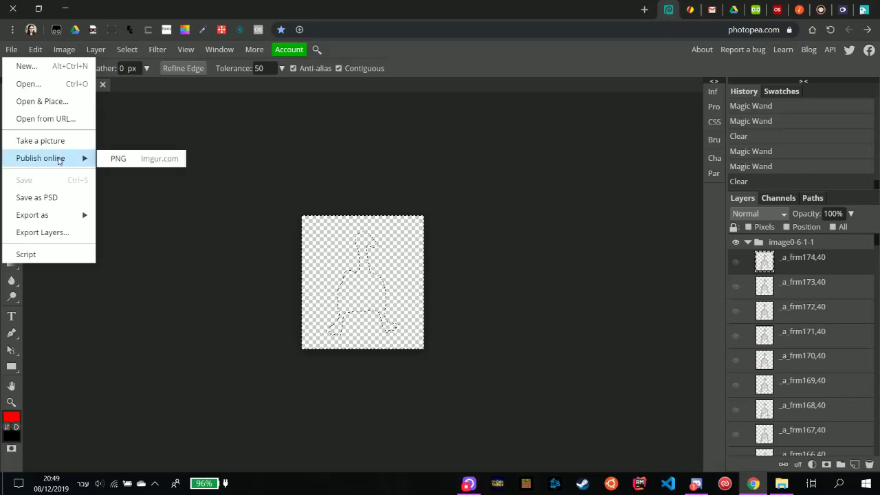
{"action": "mouse_move", "coordinate": [52, 217]}
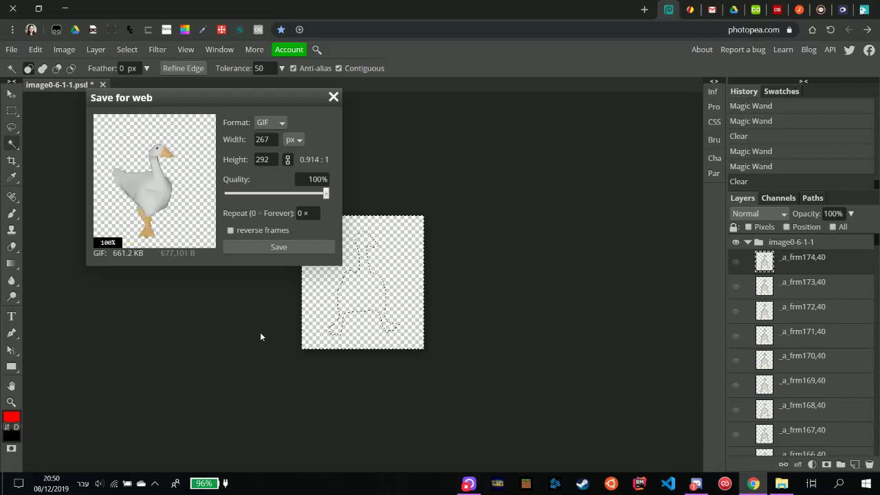
{"action": "left_click", "coordinate": [333, 97]}
{"action": "left_click", "coordinate": [738, 261]}
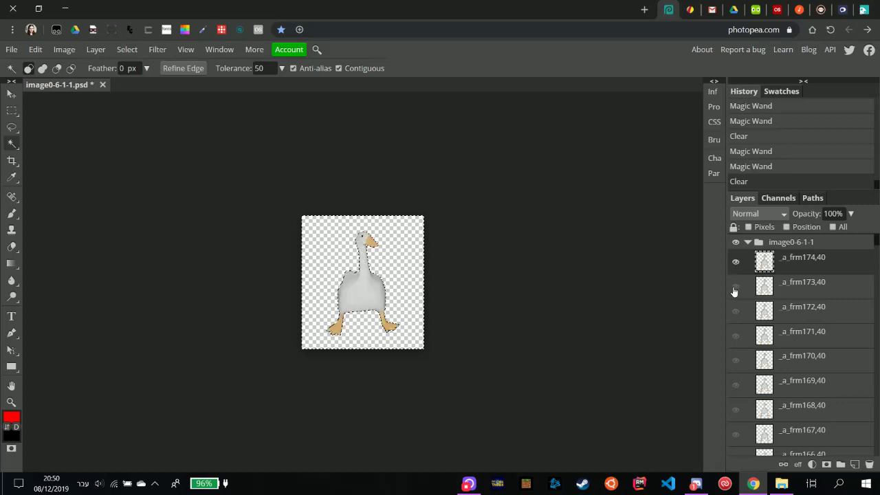
Make the goose visible on the canvas and switch to the Move tool.
{"action": "left_click", "coordinate": [736, 243]}
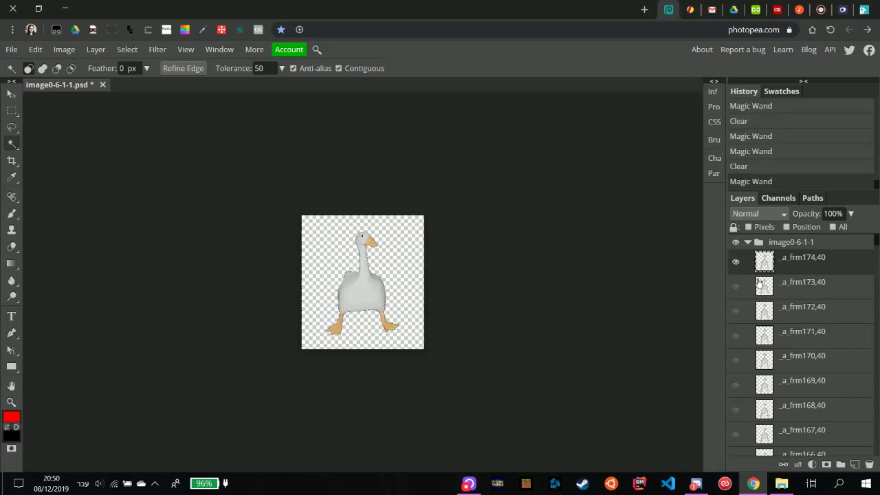
{"action": "left_click", "coordinate": [662, 277]}
{"action": "left_click", "coordinate": [662, 277]}
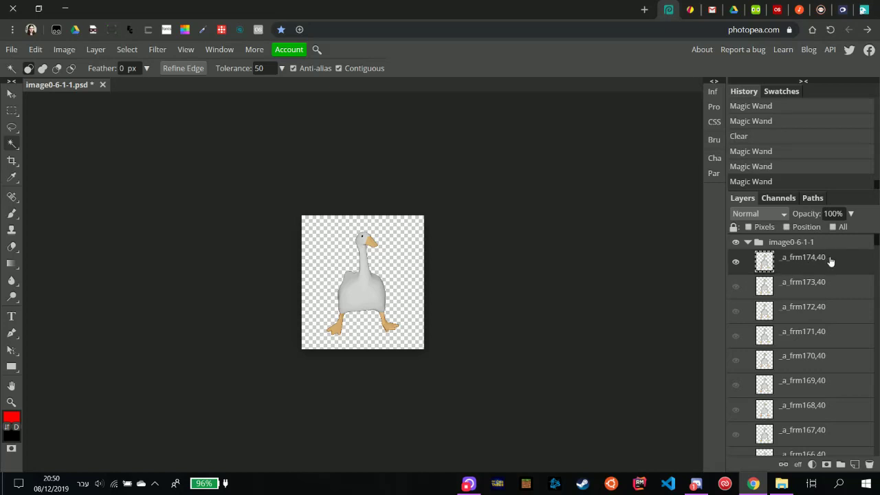
{"action": "left_click", "coordinate": [11, 93]}
{"action": "left_click", "coordinate": [523, 215]}
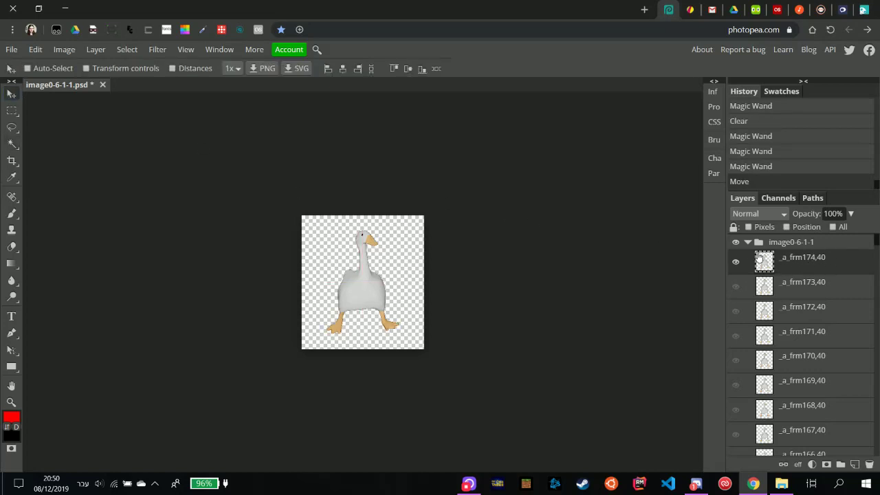
Collapse and re-expand the image0-6-1-1 group, then toggle its visibility off and on.
{"action": "left_click", "coordinate": [747, 243]}
{"action": "left_click", "coordinate": [747, 244]}
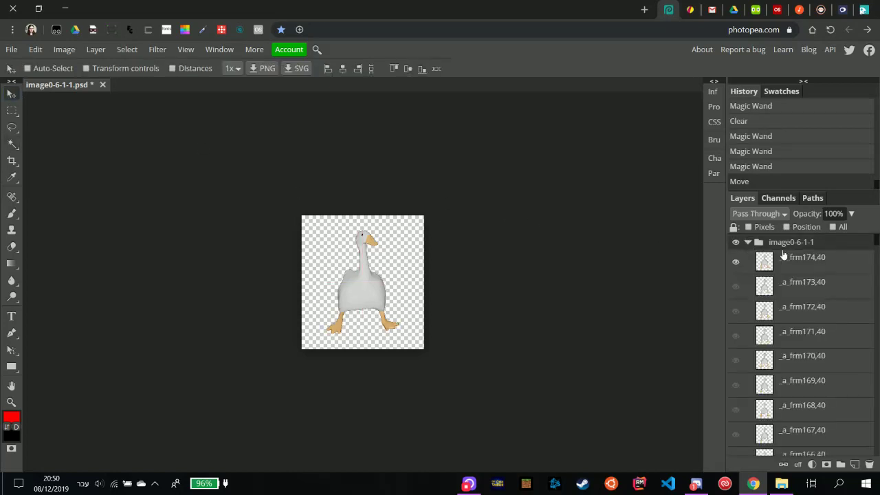
{"action": "scroll", "coordinate": [803, 333], "scroll_direction": "down", "scroll_amount": 20}
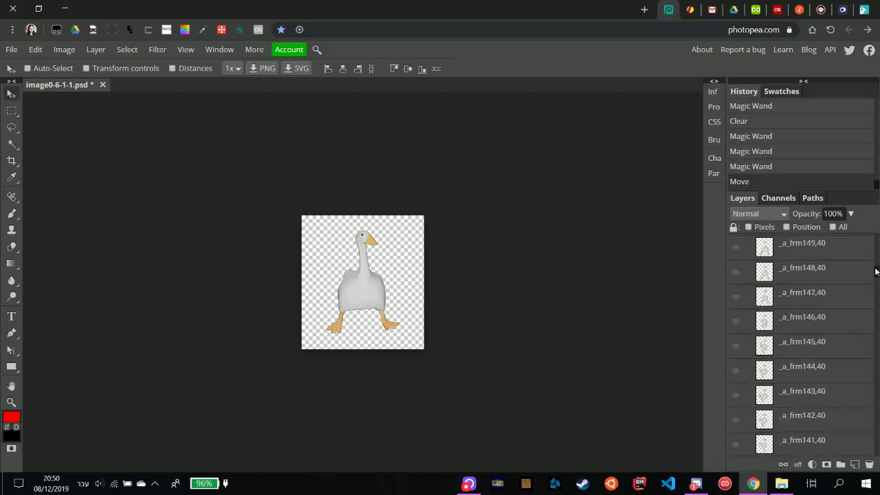
{"action": "scroll", "coordinate": [838, 447], "scroll_direction": "up", "scroll_amount": 5}
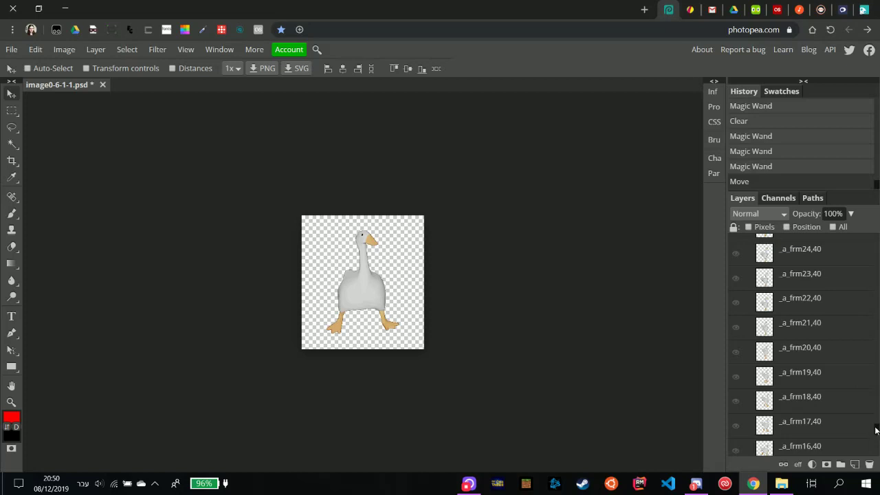
{"action": "left_click_drag", "start_coordinate": [876, 429], "coordinate": [875, 233]}
{"action": "left_click", "coordinate": [735, 244]}
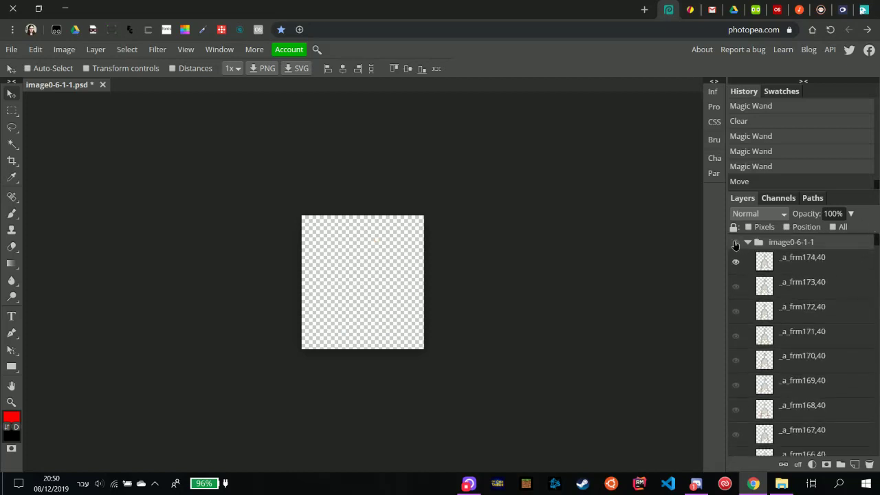
{"action": "left_click", "coordinate": [735, 244]}
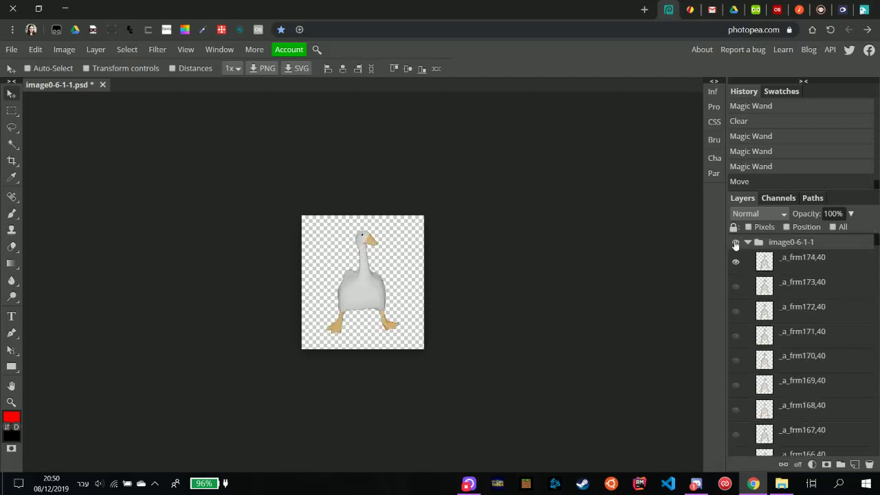
Show frames _a_frm173,40, 172, 171, 169, 168 and 167.
{"action": "left_click", "coordinate": [735, 286]}
{"action": "left_click", "coordinate": [736, 310]}
{"action": "left_click", "coordinate": [736, 335]}
{"action": "left_click", "coordinate": [736, 385]}
{"action": "left_click", "coordinate": [735, 410]}
{"action": "left_click", "coordinate": [736, 434]}
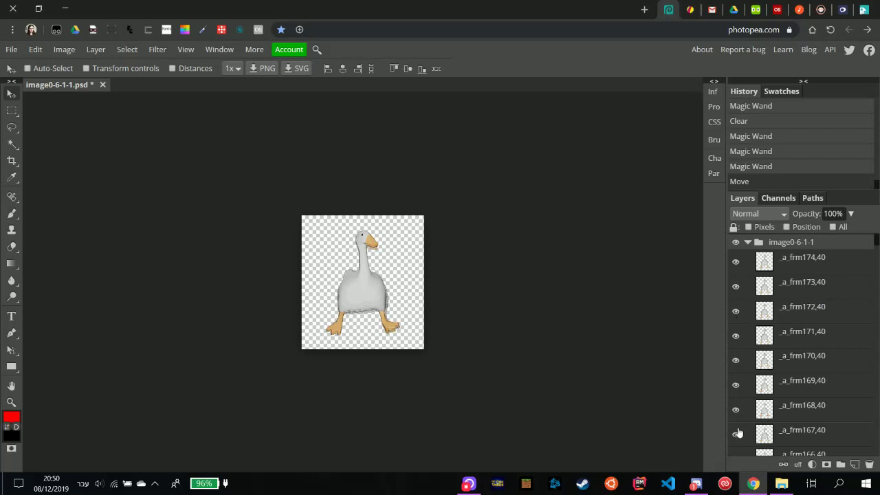
Show frames _a_frm0,40 through _a_frm8,40 at the bottom of the layer list.
{"action": "scroll", "coordinate": [736, 428], "scroll_direction": "down", "scroll_amount": 4}
{"action": "scroll", "coordinate": [735, 342], "scroll_direction": "down", "scroll_amount": 20}
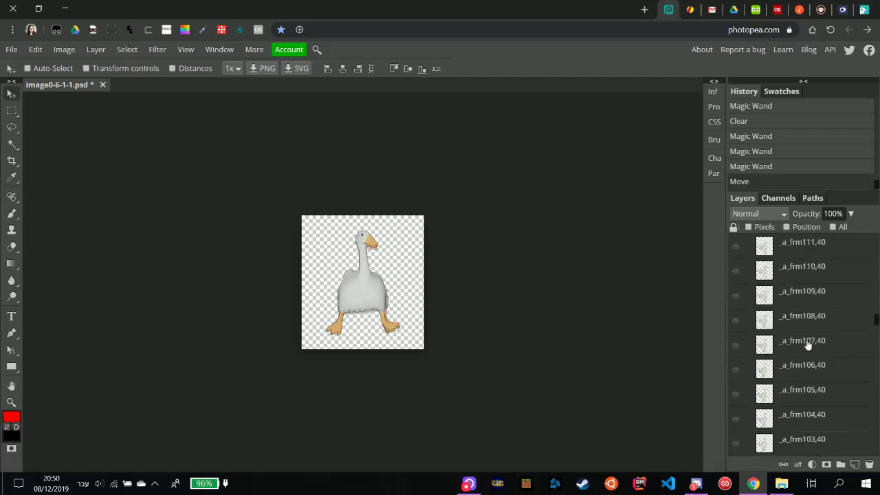
{"action": "scroll", "coordinate": [792, 346], "scroll_direction": "down", "scroll_amount": 2}
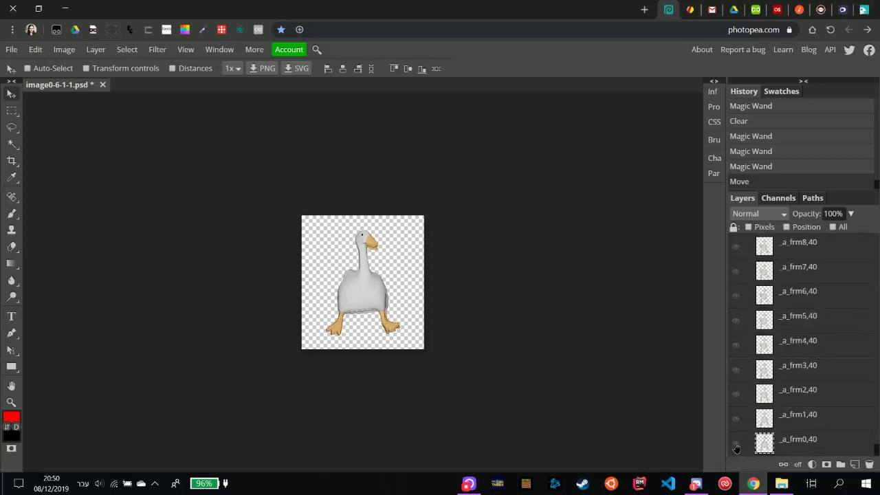
{"action": "left_click", "coordinate": [736, 444]}
{"action": "left_click", "coordinate": [735, 418]}
{"action": "left_click", "coordinate": [736, 394]}
{"action": "left_click", "coordinate": [736, 370]}
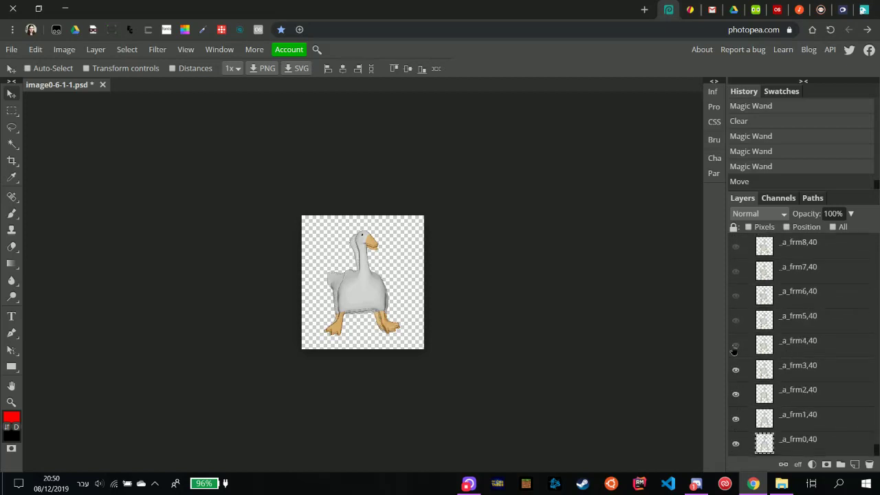
{"action": "left_click", "coordinate": [736, 346]}
{"action": "left_click", "coordinate": [736, 320]}
{"action": "left_click", "coordinate": [736, 296]}
{"action": "left_click", "coordinate": [736, 272]}
{"action": "left_click", "coordinate": [735, 247]}
Show frames _a_frm9,40 through _a_frm15,40.
{"action": "scroll", "coordinate": [743, 309], "scroll_direction": "up", "scroll_amount": 3}
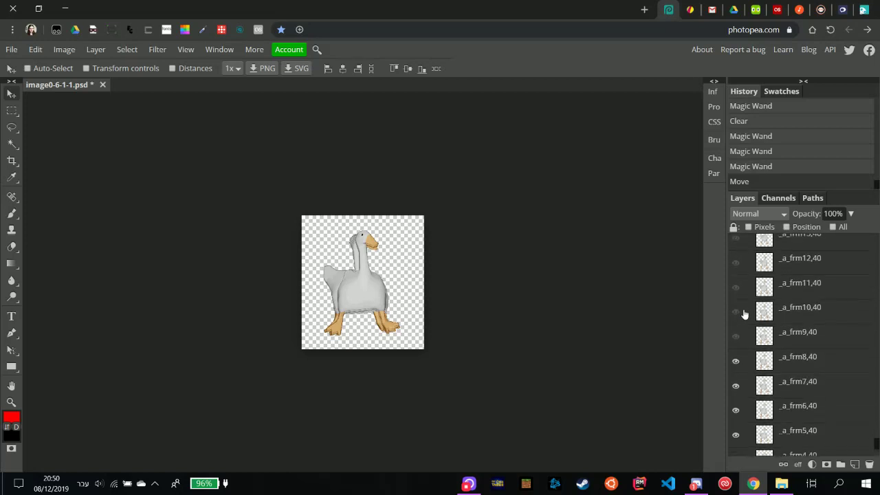
{"action": "left_click", "coordinate": [736, 394]}
{"action": "left_click", "coordinate": [736, 369]}
{"action": "left_click", "coordinate": [736, 345]}
{"action": "left_click", "coordinate": [735, 321]}
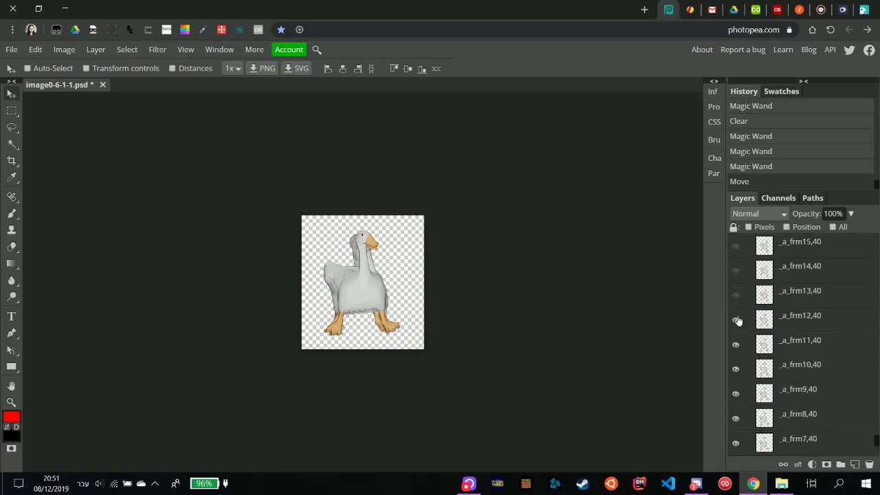
{"action": "left_click", "coordinate": [736, 295]}
{"action": "left_click", "coordinate": [736, 272]}
{"action": "left_click", "coordinate": [735, 248]}
Fully lock the layer, toggle the image0-6-1-1 group off and on, then remove the lock.
{"action": "scroll", "coordinate": [750, 310], "scroll_direction": "up", "scroll_amount": 1}
{"action": "scroll", "coordinate": [750, 310], "scroll_direction": "up", "scroll_amount": 3}
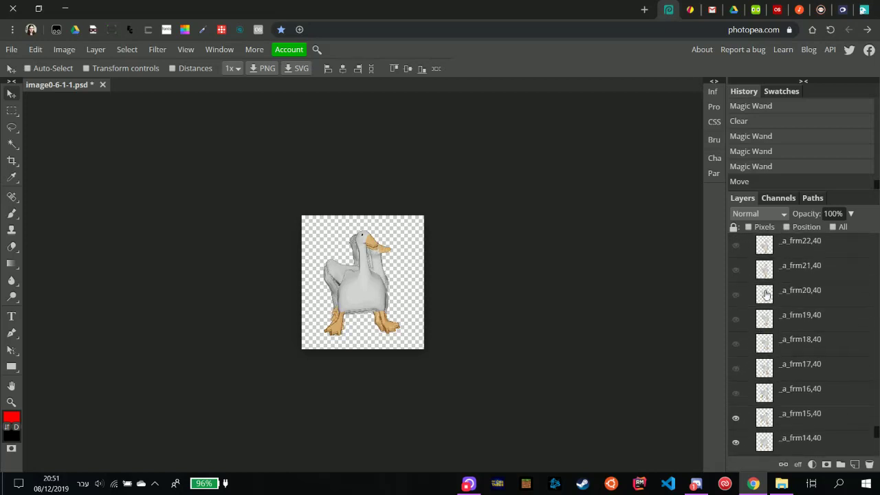
{"action": "left_click", "coordinate": [833, 227]}
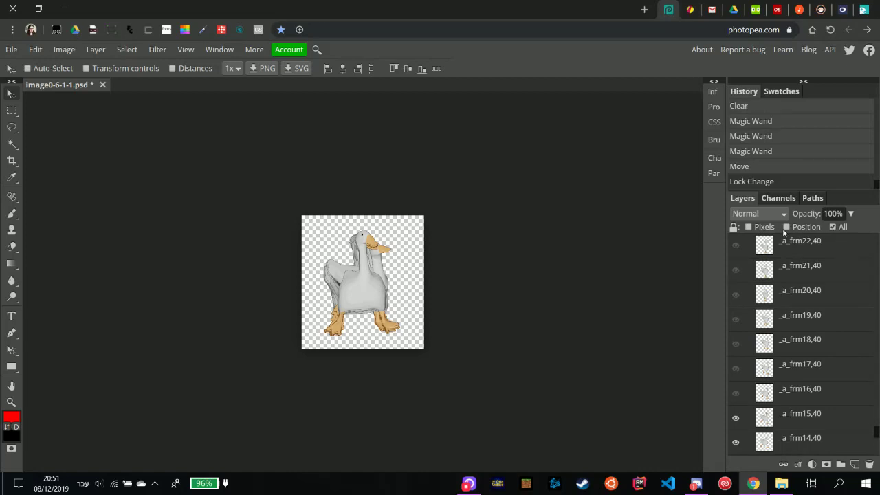
{"action": "left_click_drag", "start_coordinate": [876, 435], "coordinate": [758, 245]}
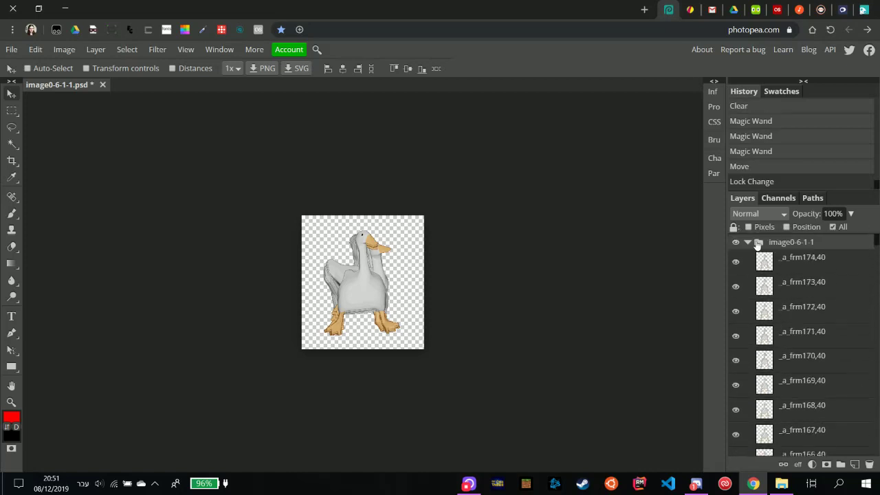
{"action": "left_click", "coordinate": [735, 245]}
{"action": "left_click", "coordinate": [735, 245]}
{"action": "scroll", "coordinate": [763, 313], "scroll_direction": "down", "scroll_amount": 5}
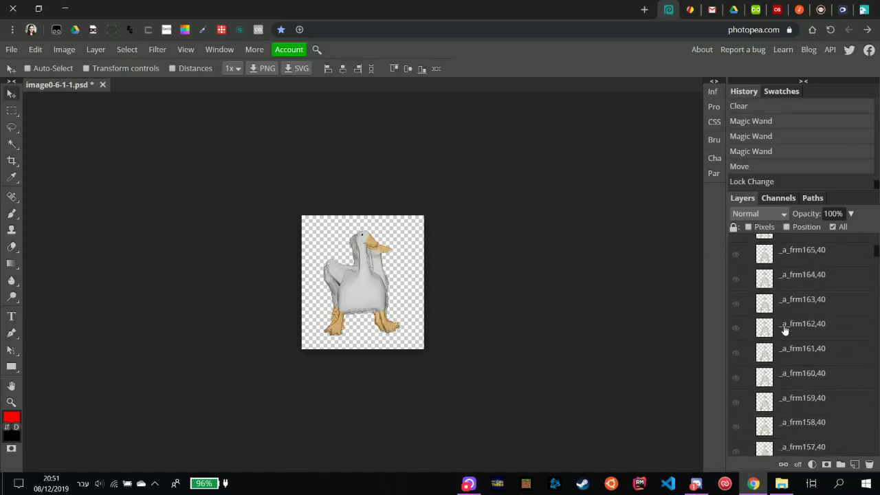
{"action": "scroll", "coordinate": [761, 310], "scroll_direction": "up", "scroll_amount": 2}
{"action": "left_click", "coordinate": [832, 227]}
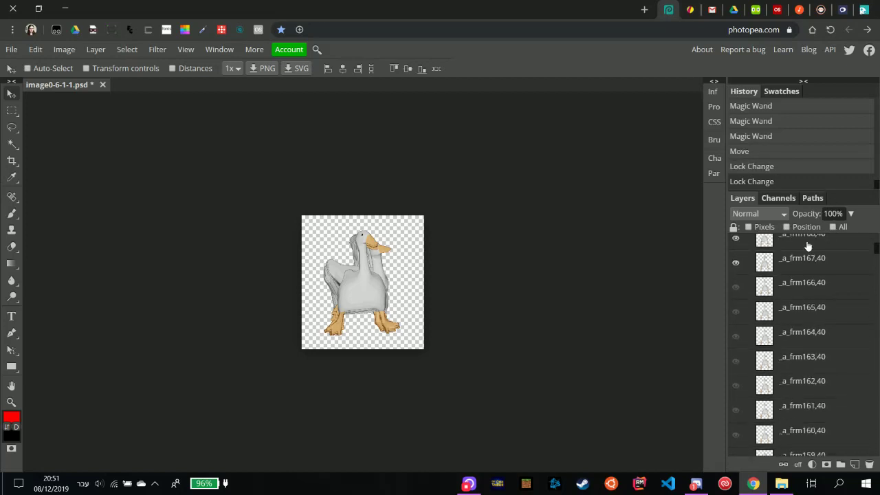
Show frames _a_frm166,40 down through _a_frm157,40.
{"action": "left_click", "coordinate": [736, 287]}
{"action": "left_click", "coordinate": [735, 311]}
{"action": "left_click", "coordinate": [737, 340]}
{"action": "left_click", "coordinate": [736, 362]}
{"action": "left_click", "coordinate": [737, 387]}
{"action": "left_click", "coordinate": [738, 410]}
{"action": "scroll", "coordinate": [741, 413], "scroll_direction": "down", "scroll_amount": 2}
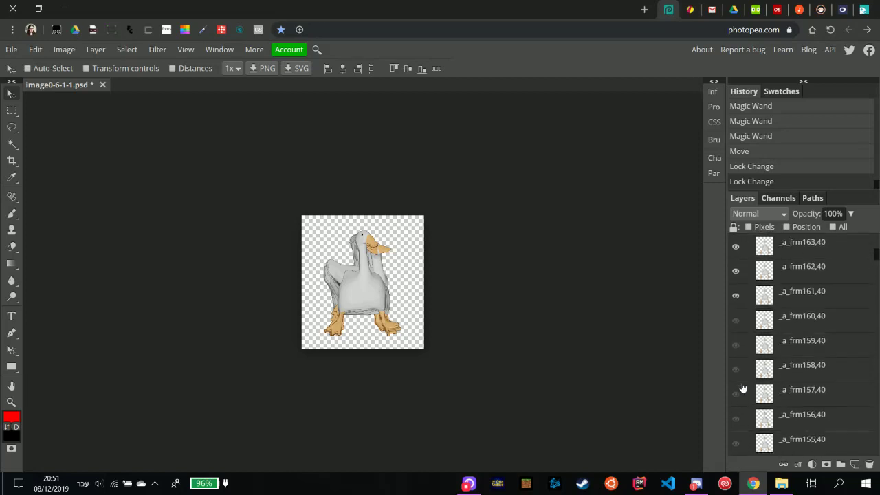
{"action": "left_click", "coordinate": [735, 321]}
{"action": "left_click", "coordinate": [736, 344]}
{"action": "left_click", "coordinate": [737, 369]}
{"action": "left_click", "coordinate": [736, 393]}
Show frames _a_frm156,40 down through _a_frm153,40.
{"action": "scroll", "coordinate": [736, 395], "scroll_direction": "down", "scroll_amount": 1}
{"action": "left_click", "coordinate": [736, 361]}
{"action": "left_click", "coordinate": [736, 386]}
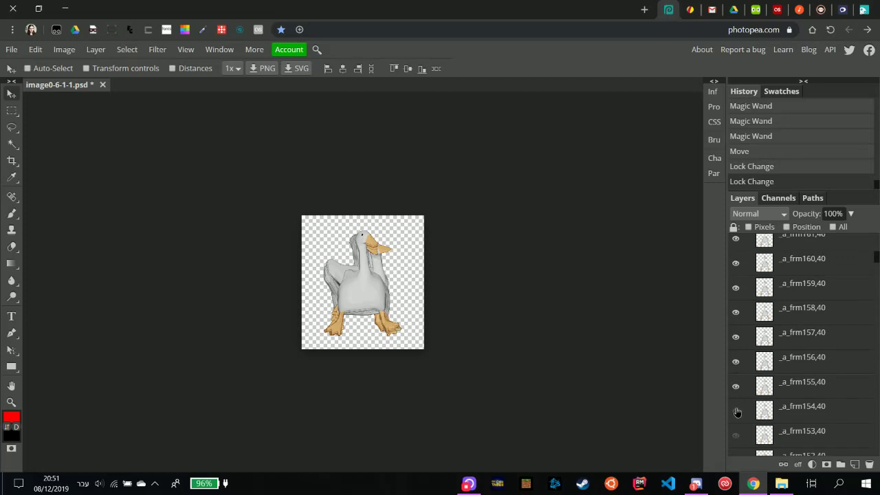
{"action": "left_click", "coordinate": [735, 410]}
{"action": "scroll", "coordinate": [736, 413], "scroll_direction": "down", "scroll_amount": 1}
{"action": "left_click", "coordinate": [735, 380]}
{"action": "scroll", "coordinate": [740, 399], "scroll_direction": "down", "scroll_amount": 15}
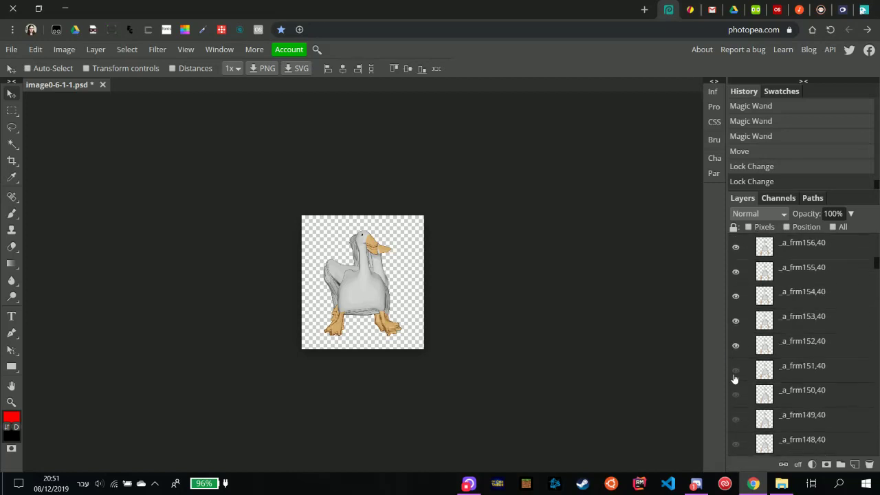
{"action": "scroll", "coordinate": [741, 390], "scroll_direction": "down", "scroll_amount": 20}
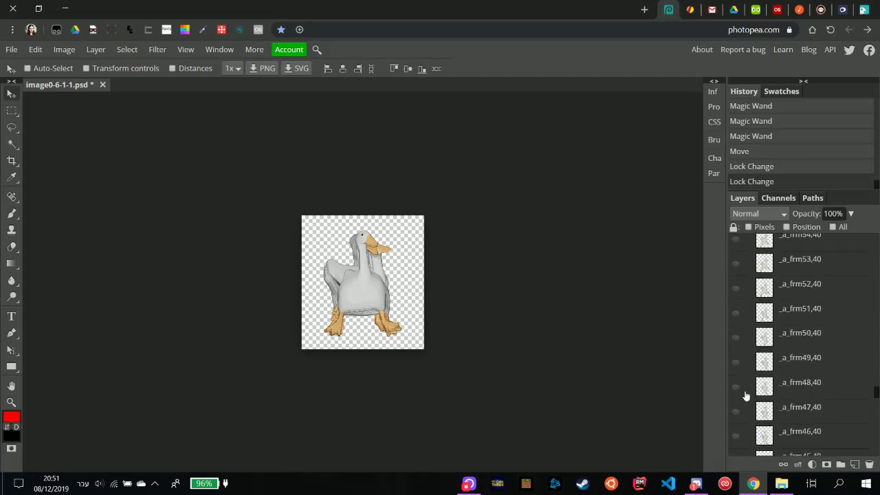
{"action": "scroll", "coordinate": [737, 385], "scroll_direction": "down", "scroll_amount": 4}
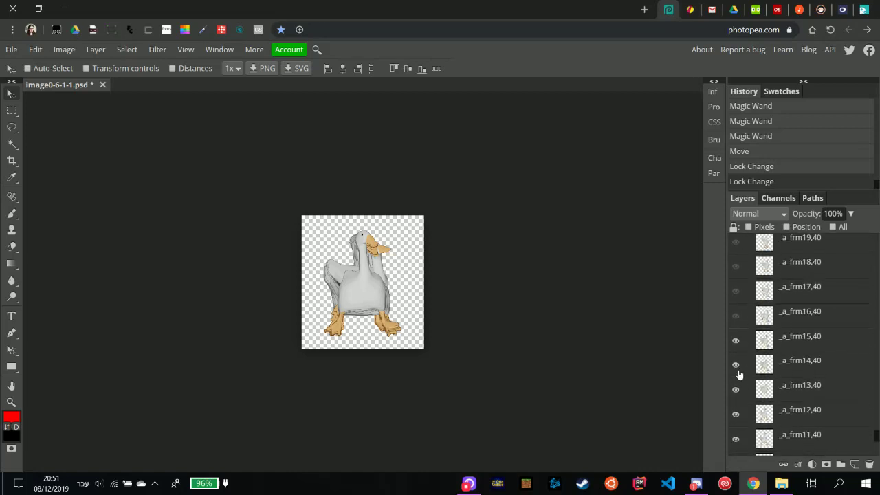
Show frames 16–20, 50–54, 57–59 and 64–67 by dragging along the eye column.
{"action": "mouse_move", "coordinate": [735, 378]}
{"action": "left_mouse_down"}
{"action": "mouse_move", "coordinate": [740, 256]}
{"action": "mouse_move", "coordinate": [739, 421]}
{"action": "mouse_move", "coordinate": [737, 242]}
{"action": "mouse_move", "coordinate": [747, 402]}
{"action": "mouse_move", "coordinate": [737, 248]}
{"action": "left_mouse_up"}
{"action": "scroll", "coordinate": [744, 357], "scroll_direction": "up", "scroll_amount": 5}
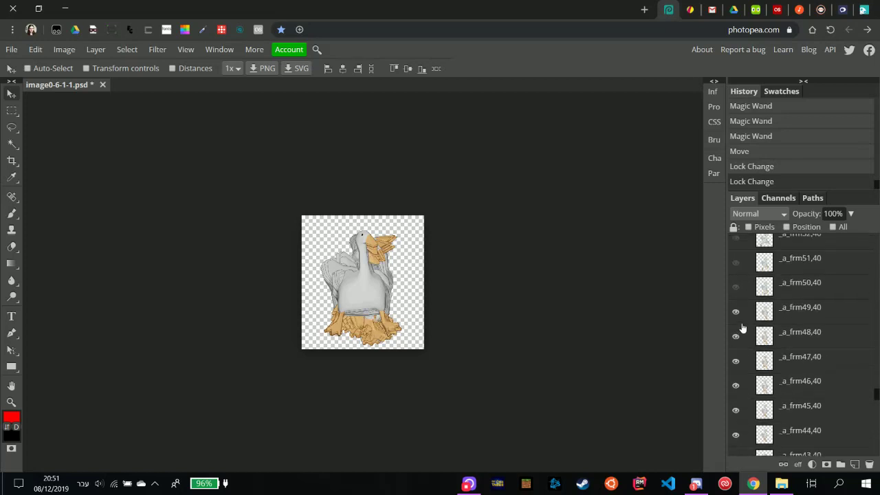
{"action": "left_click", "coordinate": [737, 396]}
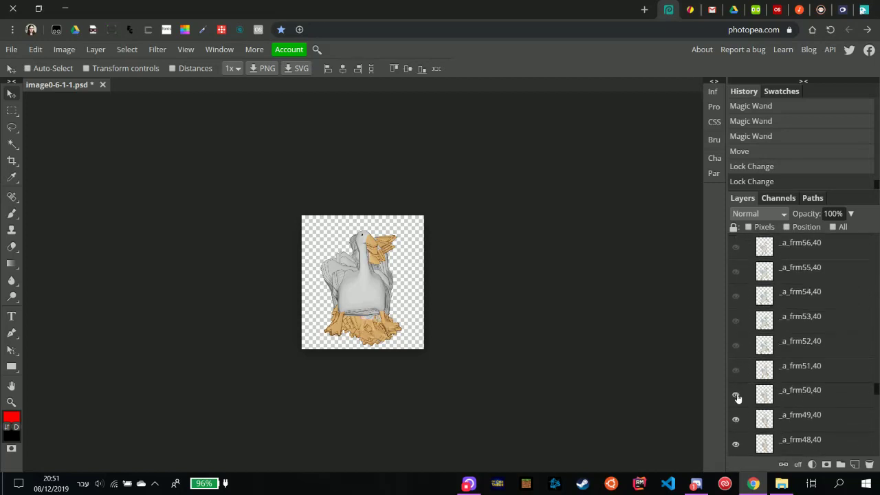
{"action": "left_click_drag", "start_coordinate": [737, 375], "coordinate": [738, 251]}
{"action": "scroll", "coordinate": [739, 334], "scroll_direction": "up", "scroll_amount": 5}
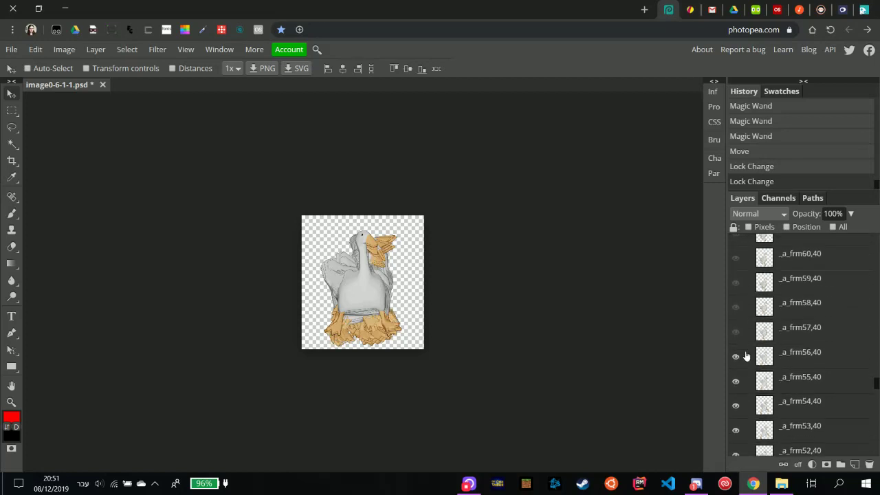
{"action": "left_click_drag", "start_coordinate": [739, 392], "coordinate": [736, 251]}
{"action": "scroll", "coordinate": [738, 367], "scroll_direction": "up", "scroll_amount": 3}
{"action": "left_click_drag", "start_coordinate": [740, 399], "coordinate": [737, 252]}
Show the next batches of frames above _a_frm67,40 by dragging the eye column.
{"action": "scroll", "coordinate": [744, 367], "scroll_direction": "up", "scroll_amount": 4}
{"action": "scroll", "coordinate": [742, 385], "scroll_direction": "up", "scroll_amount": 2}
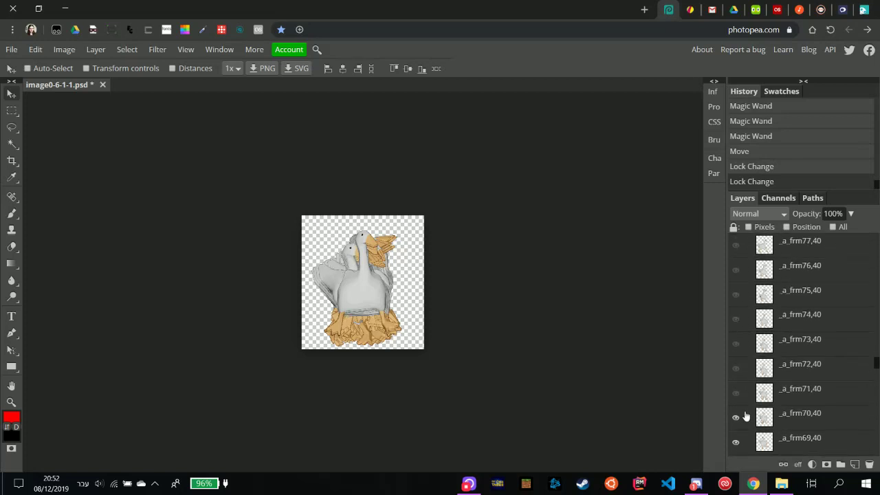
{"action": "left_click_drag", "start_coordinate": [740, 405], "coordinate": [737, 255]}
{"action": "scroll", "coordinate": [738, 399], "scroll_direction": "up", "scroll_amount": 7}
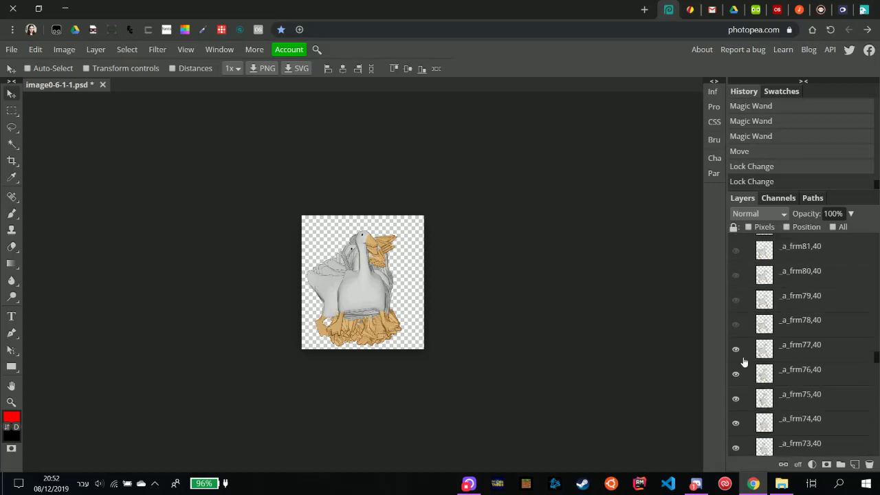
{"action": "left_click_drag", "start_coordinate": [739, 399], "coordinate": [736, 276]}
{"action": "scroll", "coordinate": [740, 330], "scroll_direction": "up", "scroll_amount": 4}
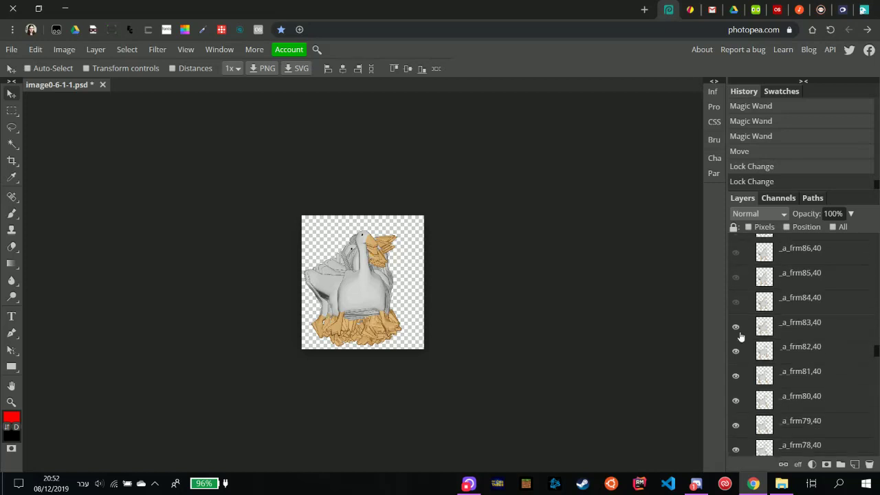
{"action": "left_click_drag", "start_coordinate": [735, 358], "coordinate": [751, 390]}
{"action": "scroll", "coordinate": [737, 309], "scroll_direction": "up", "scroll_amount": 3}
{"action": "scroll", "coordinate": [739, 297], "scroll_direction": "up", "scroll_amount": 4}
{"action": "scroll", "coordinate": [739, 314], "scroll_direction": "up", "scroll_amount": 2}
Show the remaining frames up through _a_frm115,40.
{"action": "left_click_drag", "start_coordinate": [737, 344], "coordinate": [740, 376]}
{"action": "scroll", "coordinate": [738, 324], "scroll_direction": "up", "scroll_amount": 2}
{"action": "scroll", "coordinate": [739, 344], "scroll_direction": "up", "scroll_amount": 2}
{"action": "scroll", "coordinate": [739, 330], "scroll_direction": "up", "scroll_amount": 2}
{"action": "scroll", "coordinate": [736, 324], "scroll_direction": "up", "scroll_amount": 2}
{"action": "scroll", "coordinate": [737, 320], "scroll_direction": "up", "scroll_amount": 2}
{"action": "left_click_drag", "start_coordinate": [737, 338], "coordinate": [737, 296]}
{"action": "scroll", "coordinate": [736, 324], "scroll_direction": "up", "scroll_amount": 2}
{"action": "scroll", "coordinate": [737, 296], "scroll_direction": "up", "scroll_amount": 2}
{"action": "mouse_move", "coordinate": [737, 296]}
{"action": "left_mouse_down"}
{"action": "mouse_move", "coordinate": [748, 395]}
{"action": "mouse_move", "coordinate": [737, 383]}
{"action": "mouse_move", "coordinate": [737, 291]}
{"action": "left_mouse_up"}
{"action": "scroll", "coordinate": [748, 358], "scroll_direction": "up", "scroll_amount": 2}
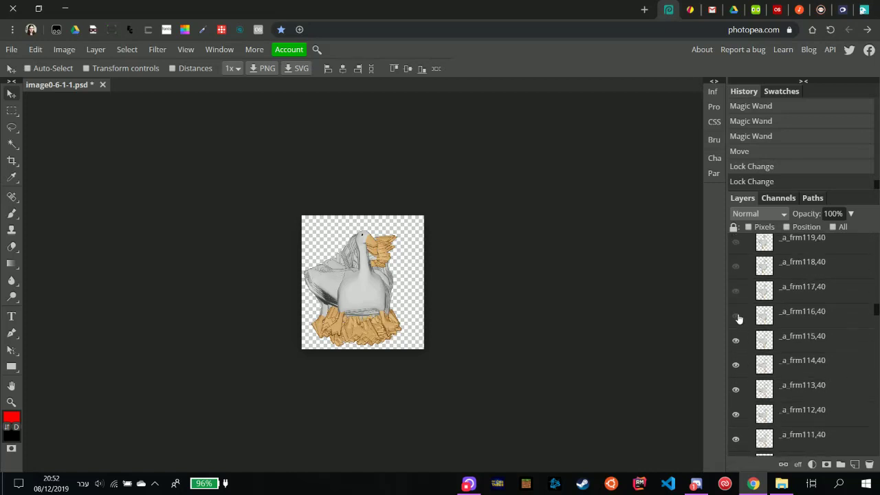
Turn visibility back on for goose frame layers _a_frm116 through _a_frm135.
{"action": "left_click", "coordinate": [736, 304]}
{"action": "left_click", "coordinate": [736, 278]}
{"action": "scroll", "coordinate": [739, 295], "scroll_direction": "up", "scroll_amount": 3}
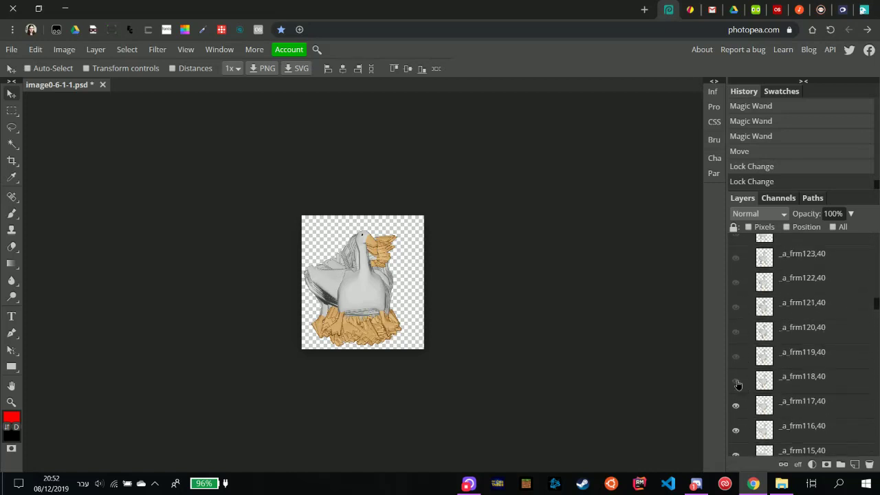
{"action": "left_click", "coordinate": [735, 380]}
{"action": "left_click", "coordinate": [736, 356]}
{"action": "left_click", "coordinate": [735, 331]}
{"action": "left_click", "coordinate": [736, 306]}
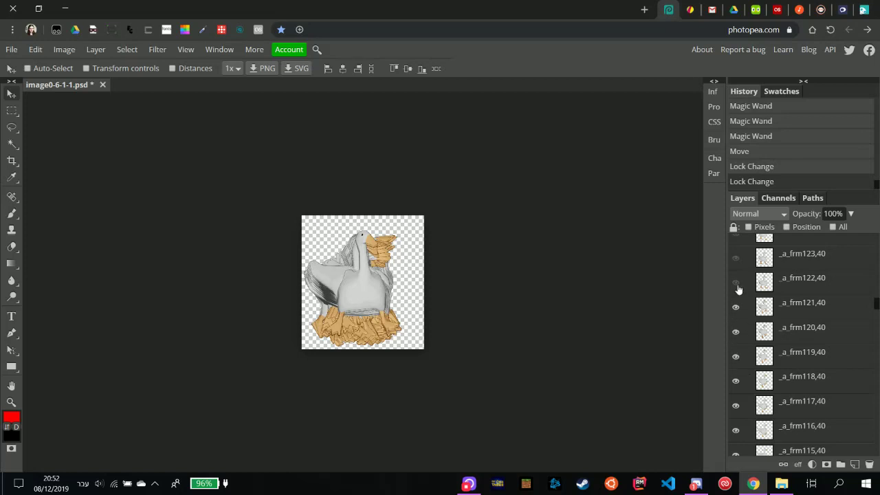
{"action": "left_click", "coordinate": [736, 282]}
{"action": "left_click", "coordinate": [735, 258]}
{"action": "scroll", "coordinate": [737, 268], "scroll_direction": "up", "scroll_amount": 3}
{"action": "left_click", "coordinate": [736, 348]}
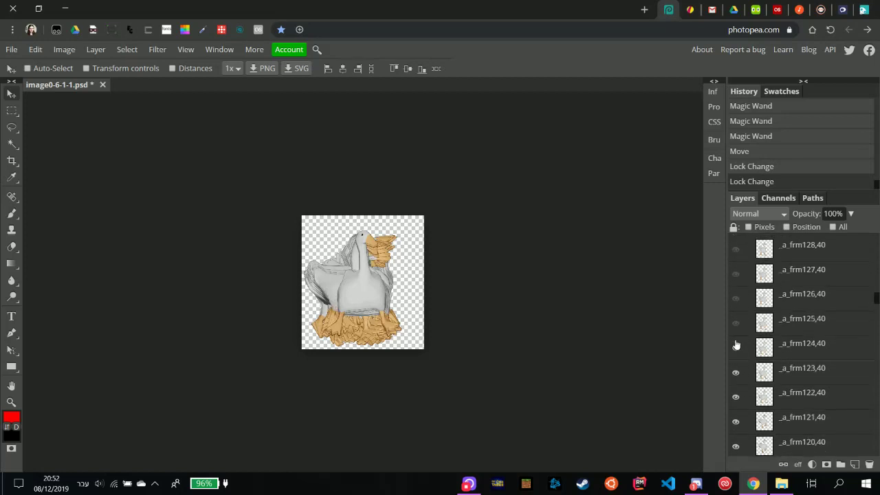
{"action": "left_click", "coordinate": [735, 323]}
{"action": "left_click", "coordinate": [736, 298]}
{"action": "left_click", "coordinate": [736, 273]}
{"action": "left_click", "coordinate": [735, 249]}
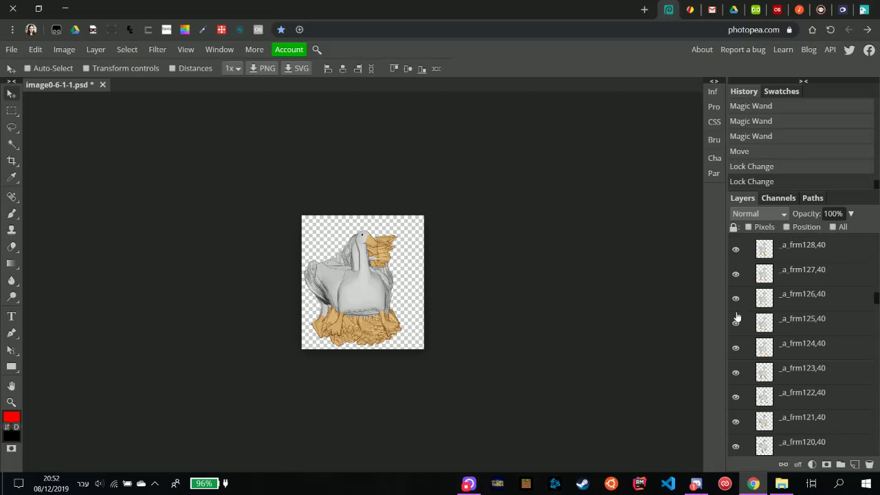
{"action": "scroll", "coordinate": [736, 254], "scroll_direction": "up", "scroll_amount": 4}
{"action": "left_click", "coordinate": [735, 396]}
{"action": "left_click", "coordinate": [735, 371]}
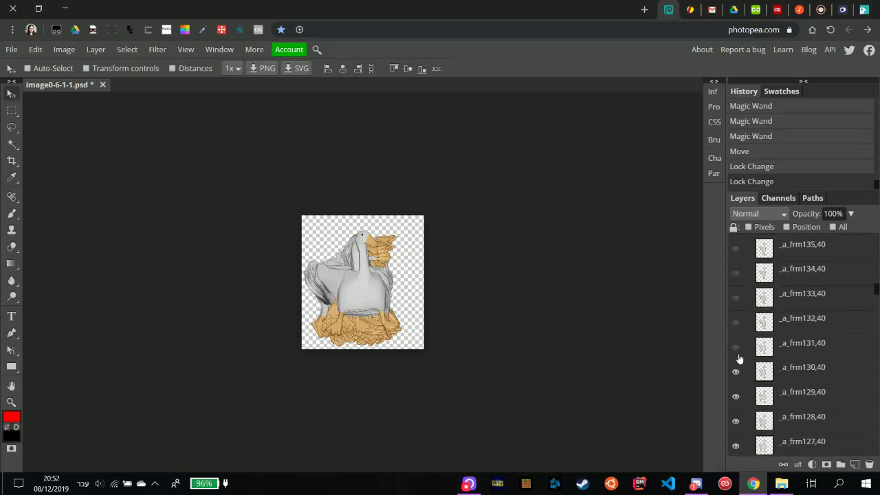
{"action": "left_click", "coordinate": [735, 346]}
{"action": "left_click", "coordinate": [736, 322]}
{"action": "left_click", "coordinate": [736, 298]}
{"action": "left_click", "coordinate": [736, 274]}
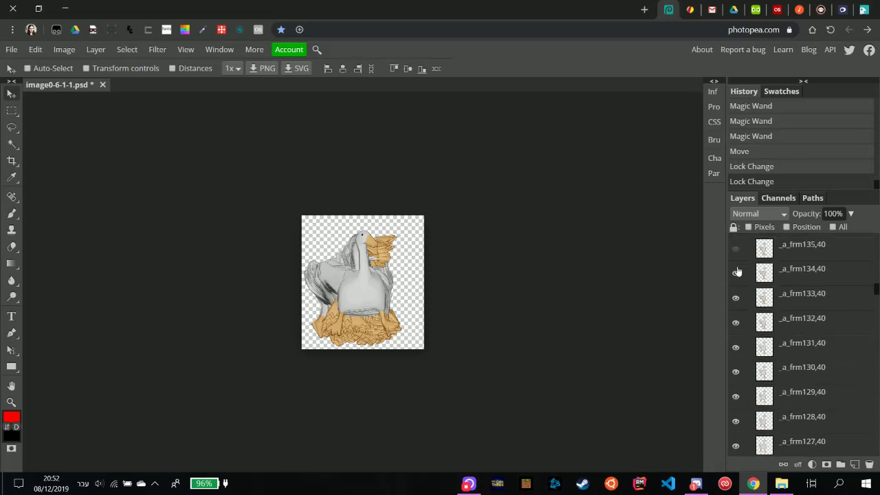
{"action": "left_click", "coordinate": [736, 249]}
Turn visibility back on for goose frame layers _a_frm136 through _a_frm150.
{"action": "scroll", "coordinate": [736, 251], "scroll_direction": "up", "scroll_amount": 4}
{"action": "left_click", "coordinate": [736, 396]}
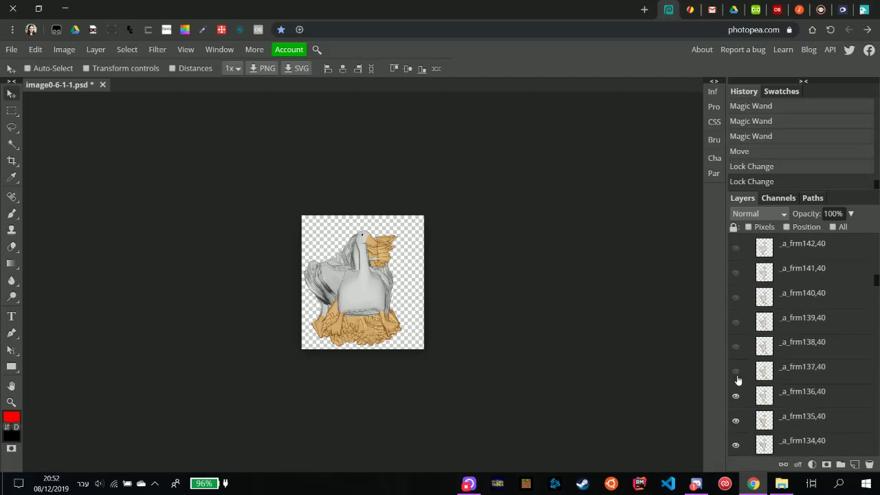
{"action": "left_click", "coordinate": [736, 371]}
{"action": "left_click", "coordinate": [736, 346]}
{"action": "left_click", "coordinate": [736, 322]}
{"action": "left_click", "coordinate": [736, 297]}
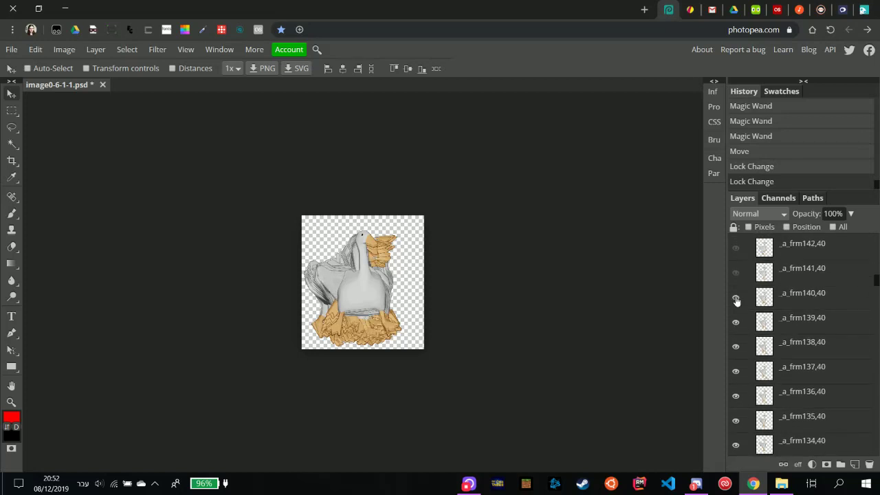
{"action": "left_click", "coordinate": [736, 273]}
{"action": "left_click", "coordinate": [735, 248]}
{"action": "scroll", "coordinate": [743, 358], "scroll_direction": "up", "scroll_amount": 3}
{"action": "scroll", "coordinate": [743, 361], "scroll_direction": "up", "scroll_amount": 3}
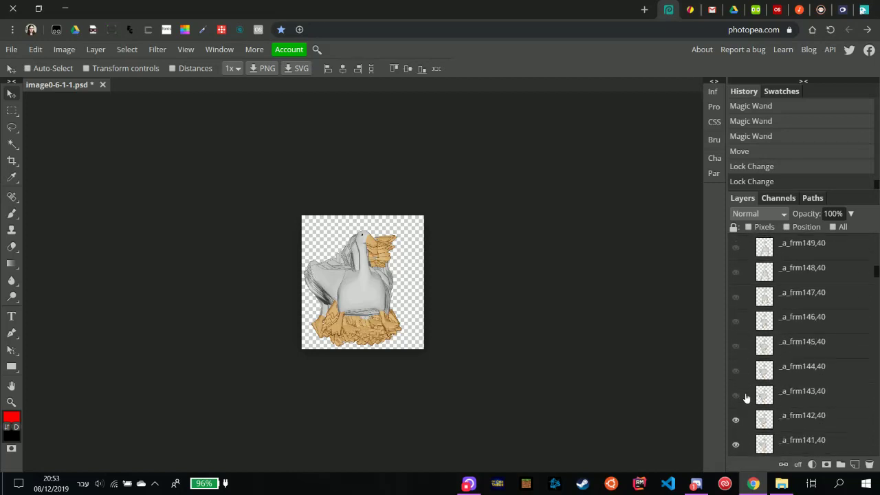
{"action": "left_click", "coordinate": [735, 396]}
{"action": "left_click", "coordinate": [736, 371]}
{"action": "left_click", "coordinate": [736, 347]}
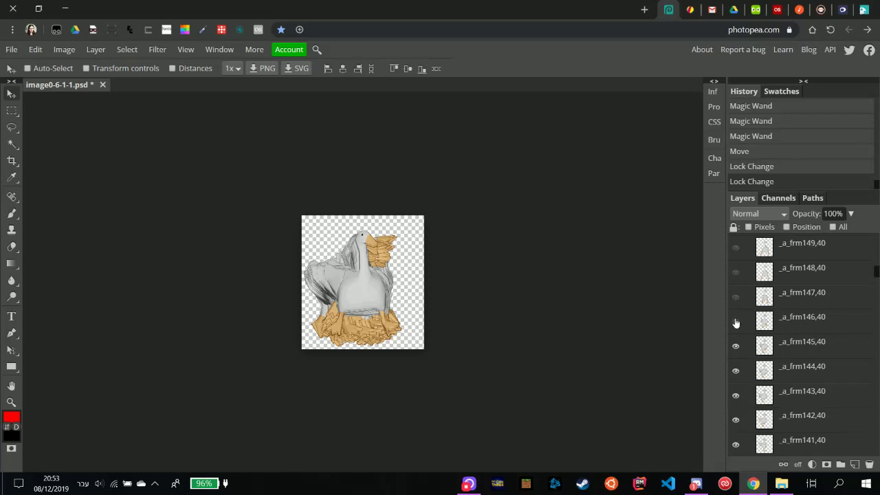
{"action": "left_click", "coordinate": [736, 321]}
{"action": "left_click", "coordinate": [735, 297]}
{"action": "left_click", "coordinate": [736, 273]}
{"action": "left_click", "coordinate": [736, 248]}
{"action": "scroll", "coordinate": [736, 261], "scroll_direction": "up", "scroll_amount": 3}
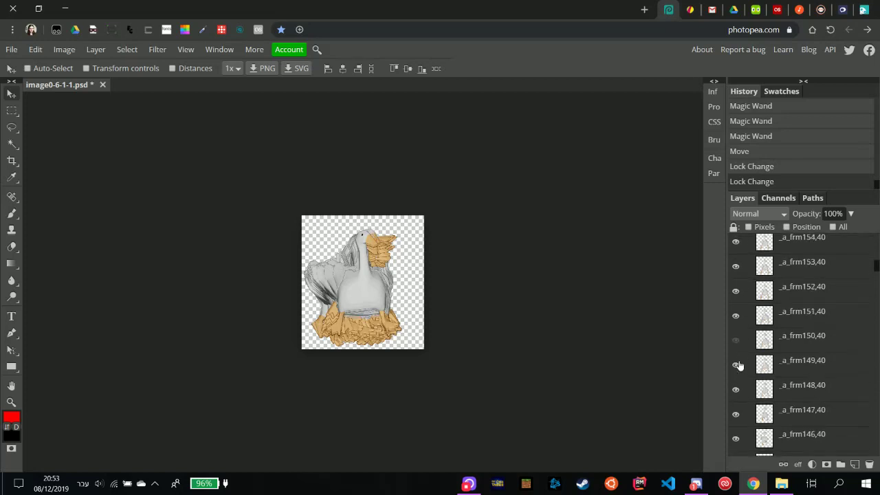
{"action": "left_click", "coordinate": [735, 396]}
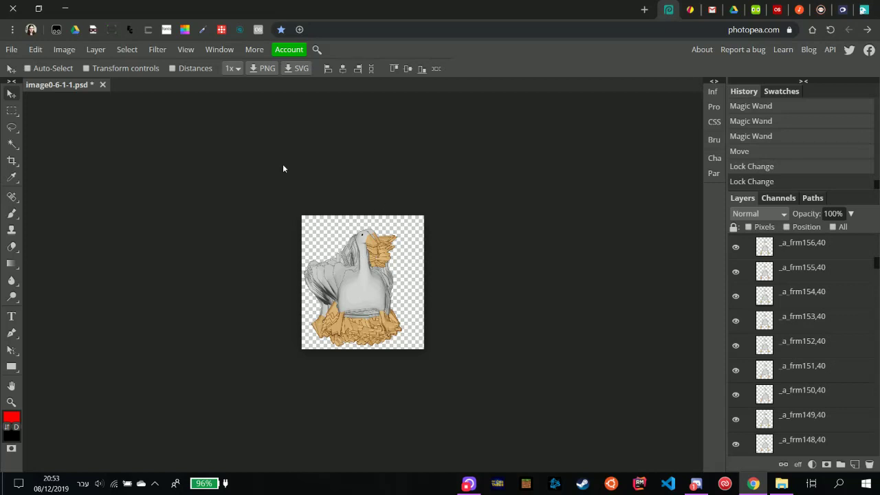
Change the canvas height from 292 to 267 pixels in Canvas Size, making it 267 × 267.
{"action": "left_click", "coordinate": [126, 49]}
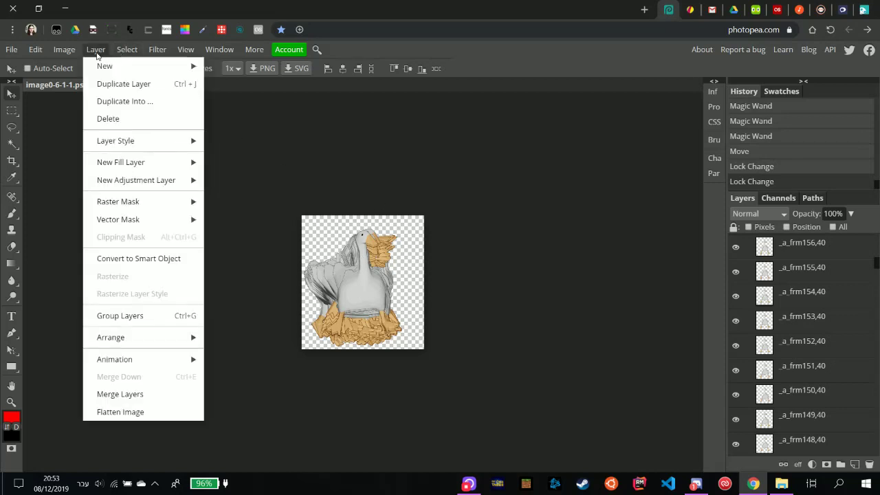
{"action": "mouse_move", "coordinate": [64, 51]}
{"action": "left_click", "coordinate": [84, 164]}
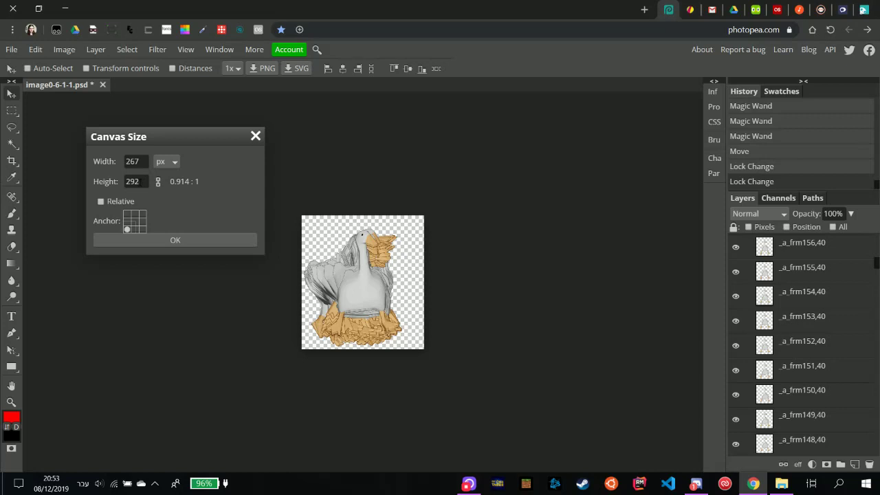
{"action": "left_click_drag", "start_coordinate": [140, 181], "coordinate": [135, 182]}
{"action": "type", "text": "267"}
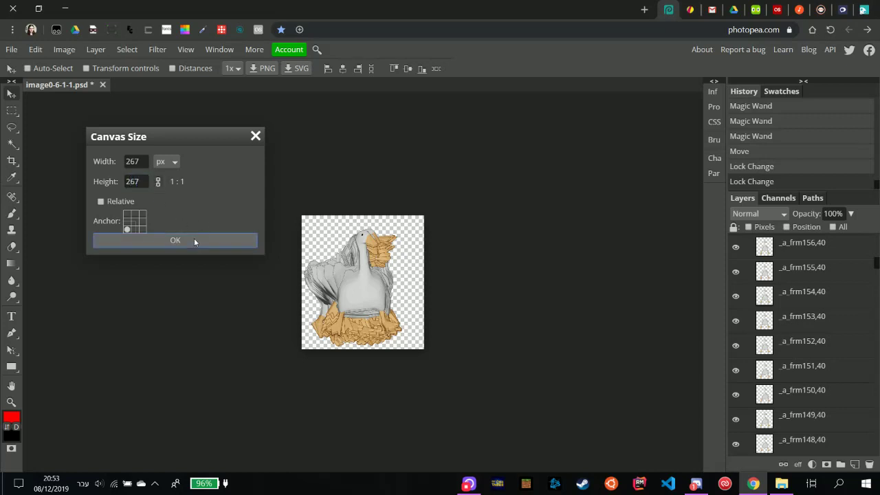
{"action": "left_click", "coordinate": [194, 239]}
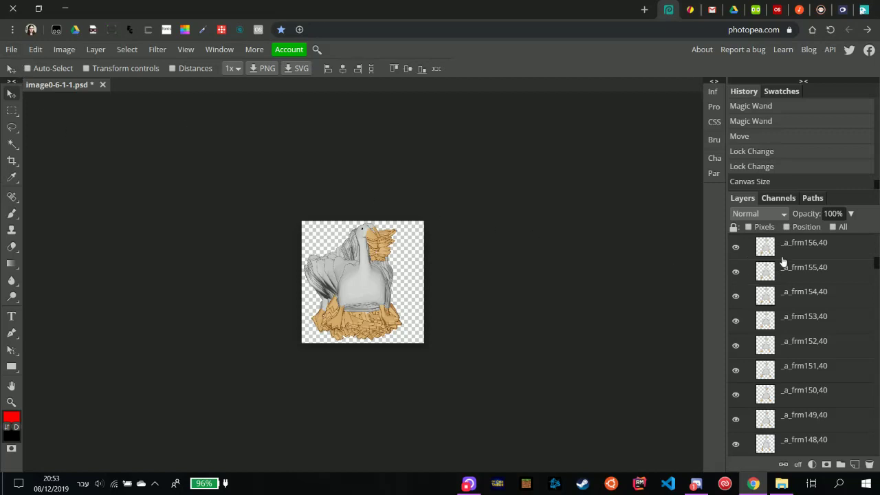
{"action": "scroll", "coordinate": [782, 261], "scroll_direction": "up", "scroll_amount": 2}
Export the animation as a 100 × 100 px GIF, saved as image0-6-1-1.gif.
{"action": "left_click", "coordinate": [11, 49]}
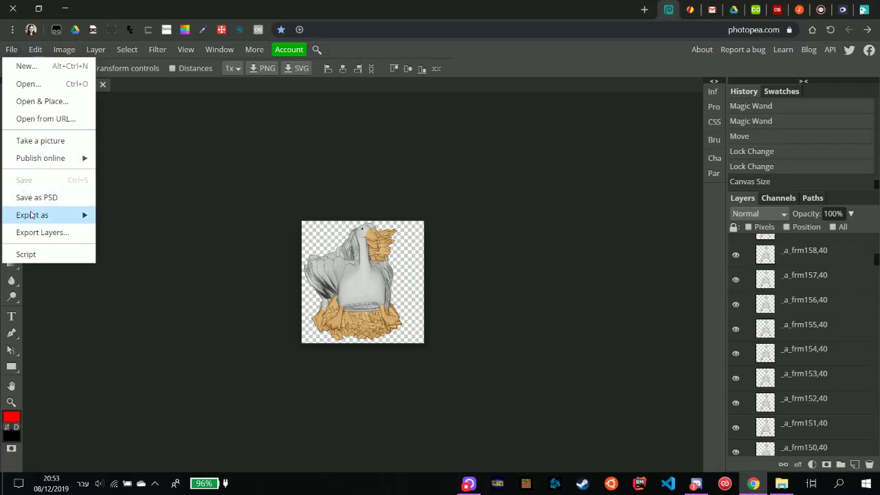
{"action": "mouse_move", "coordinate": [31, 214]}
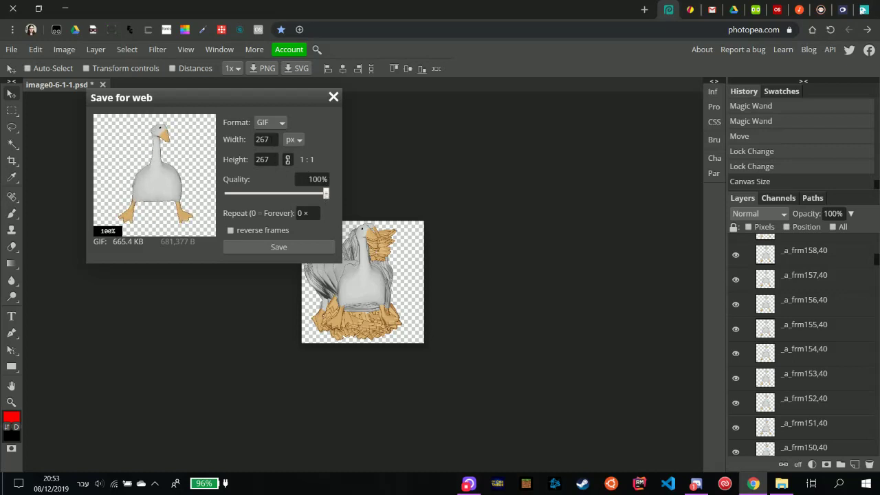
{"action": "left_click", "coordinate": [262, 140]}
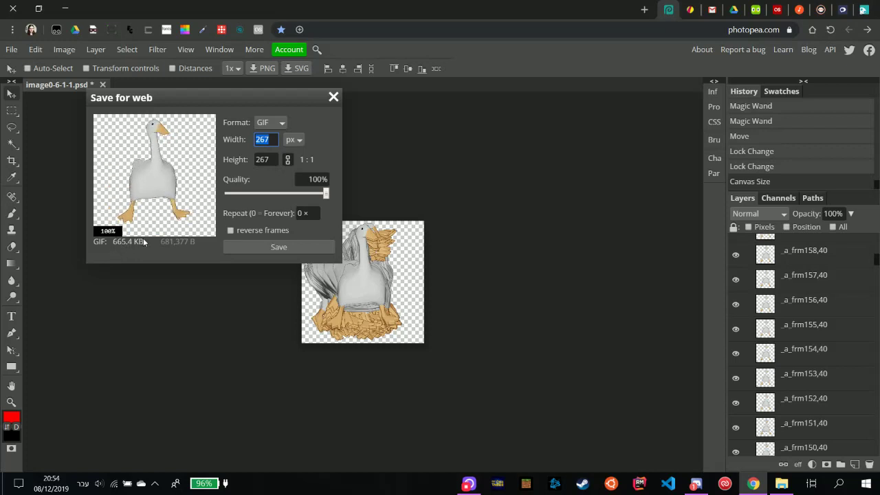
{"action": "type", "text": "15"}
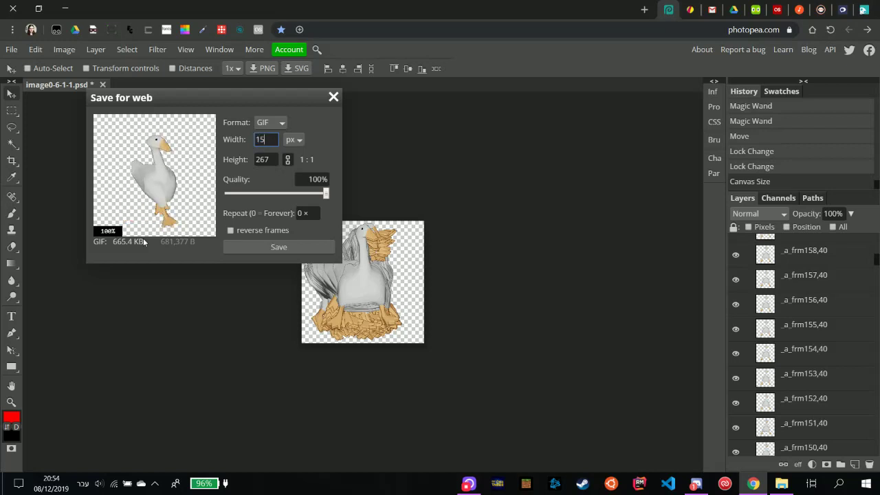
{"action": "type", "text": "0"}
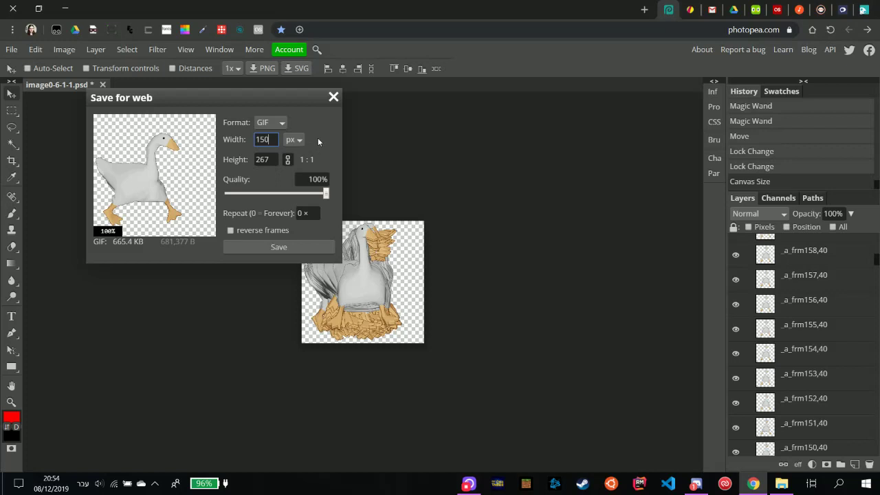
{"action": "key", "text": "Return"}
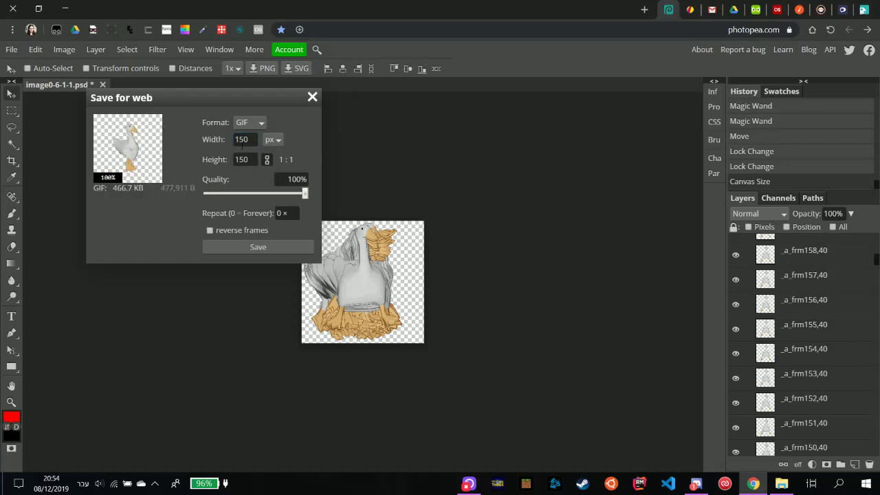
{"action": "double_click", "coordinate": [241, 140]}
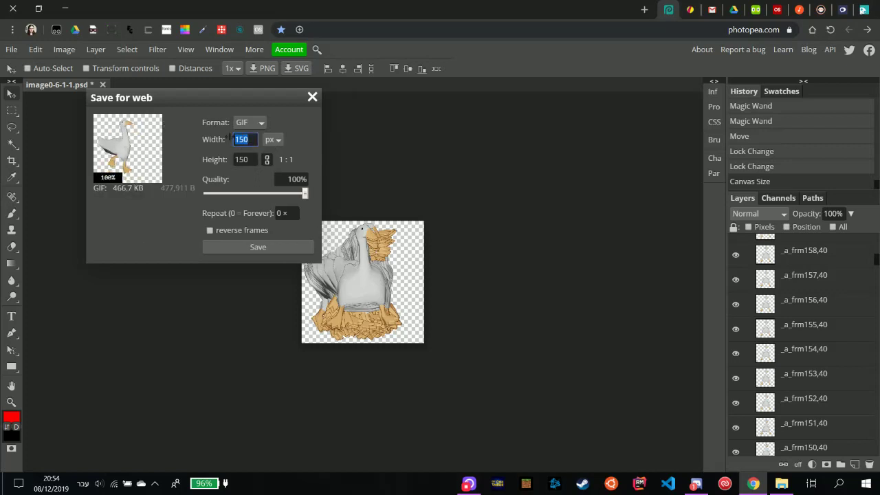
{"action": "type", "text": "100"}
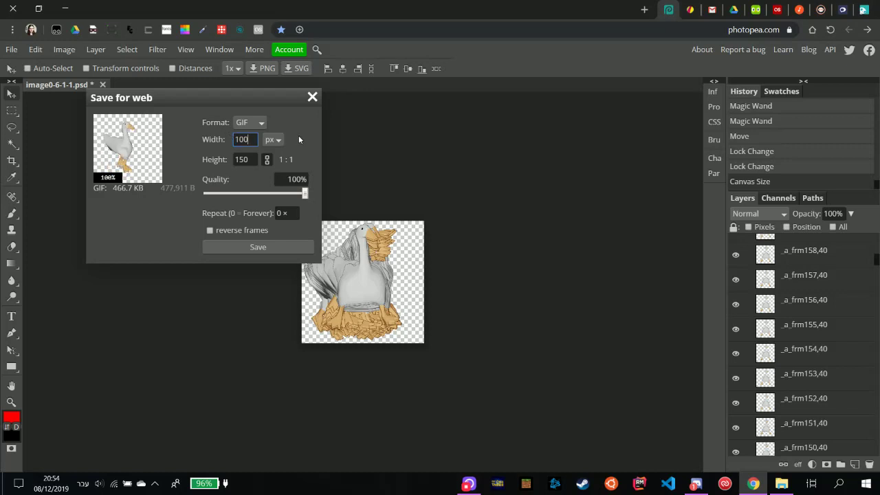
{"action": "key", "text": "Return"}
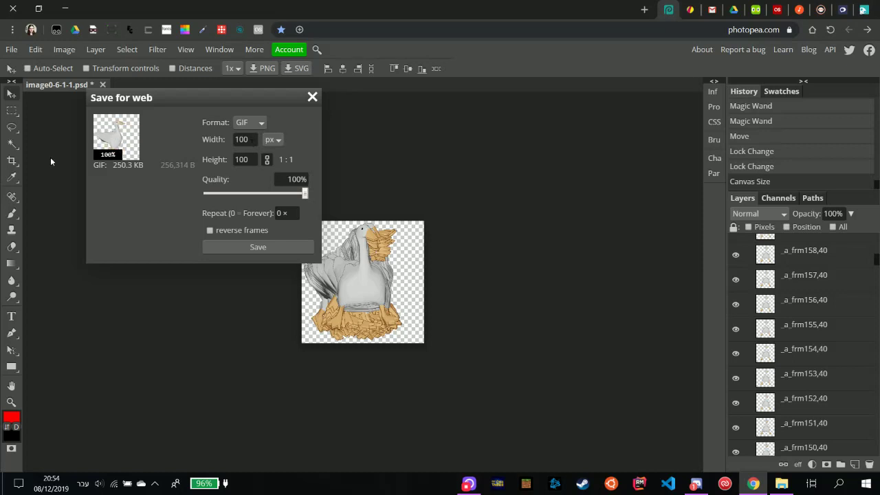
{"action": "left_click", "coordinate": [236, 246]}
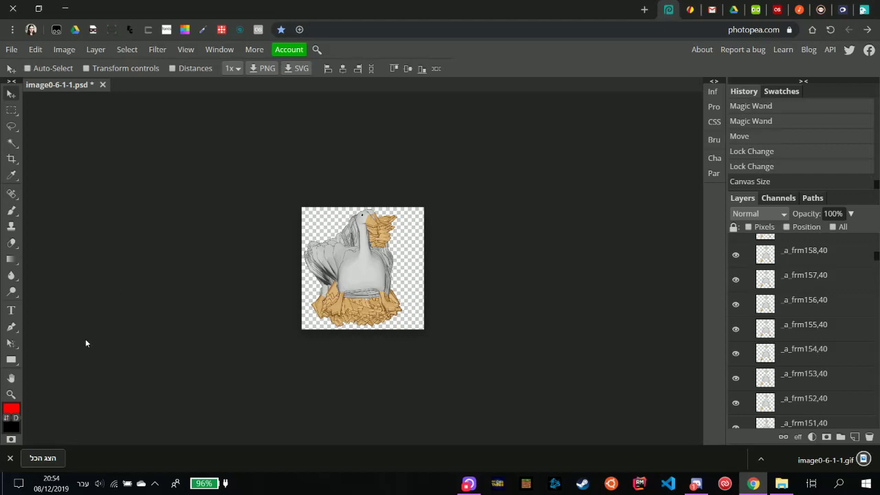
Switch to the Gravit Designer browser tab, then bring the Logi Capture recorder forward.
{"action": "mouse_move", "coordinate": [469, 484]}
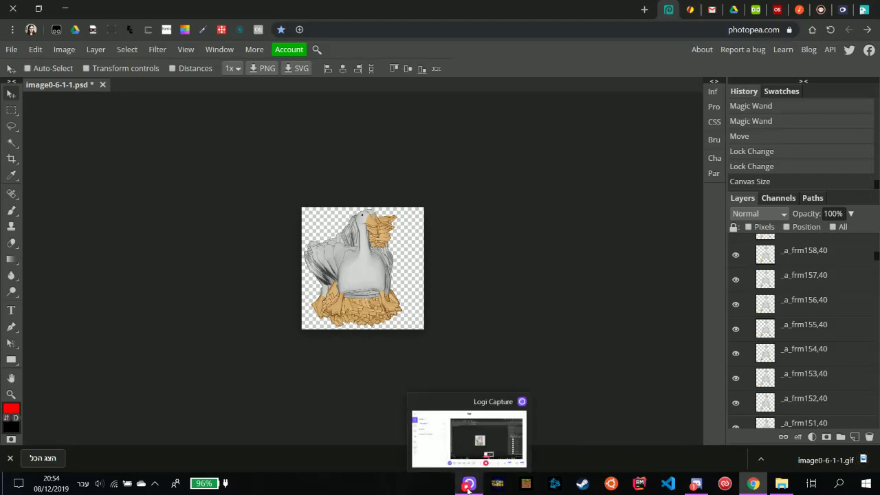
{"action": "mouse_move", "coordinate": [467, 458]}
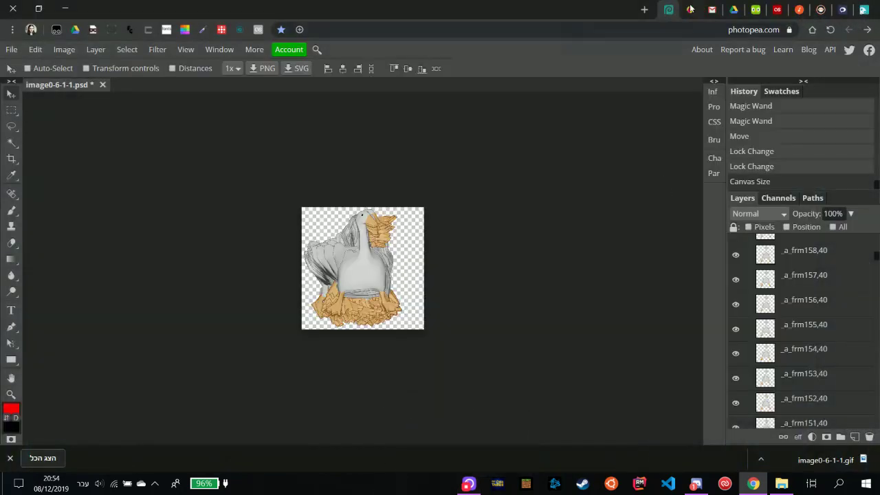
{"action": "left_click", "coordinate": [690, 9]}
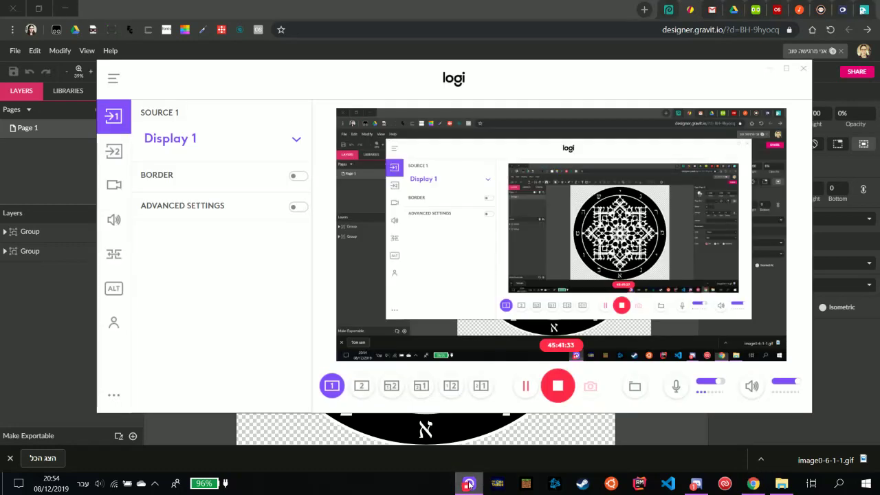
{"action": "left_click", "coordinate": [469, 478]}
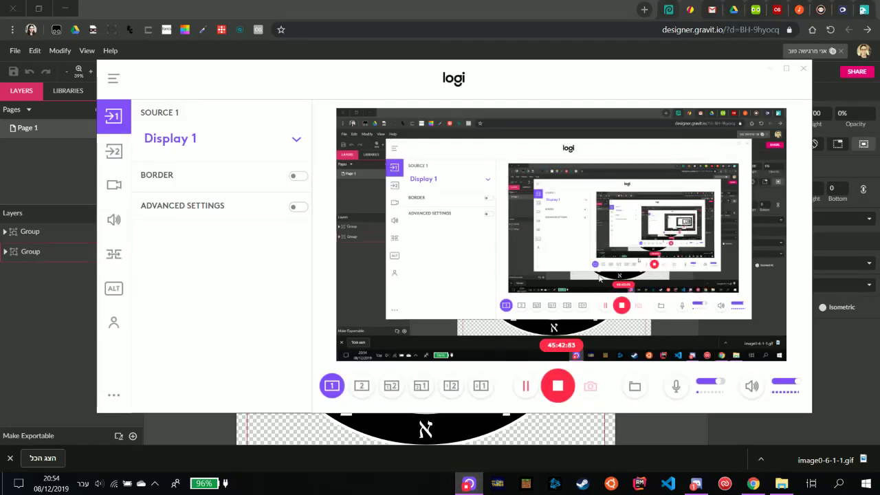